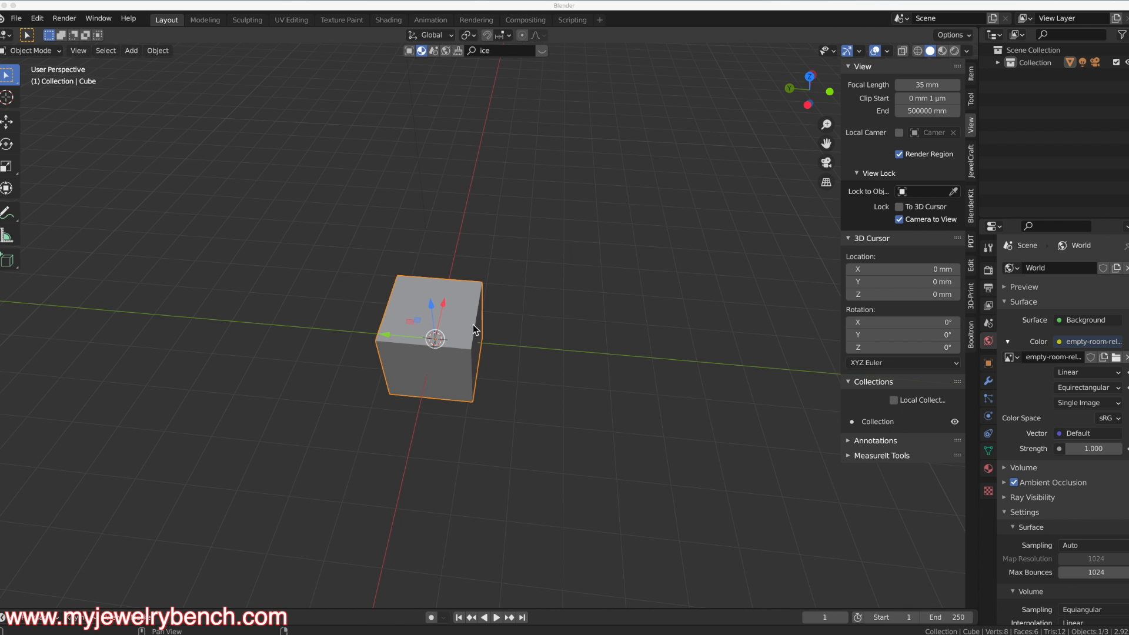
Delete the default cube and switch the viewport to the top orthographic view.
{"action": "key", "text": "x"}
{"action": "left_click", "coordinate": [454, 323]}
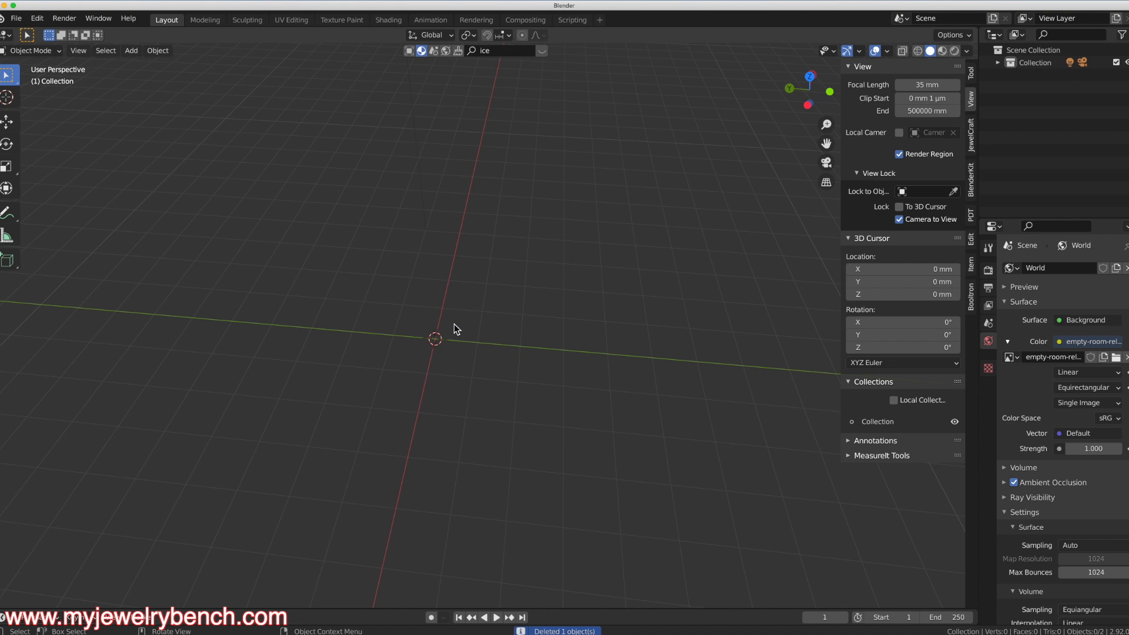
{"action": "middle_click_drag", "start_coordinate": [404, 338], "coordinate": [379, 358]}
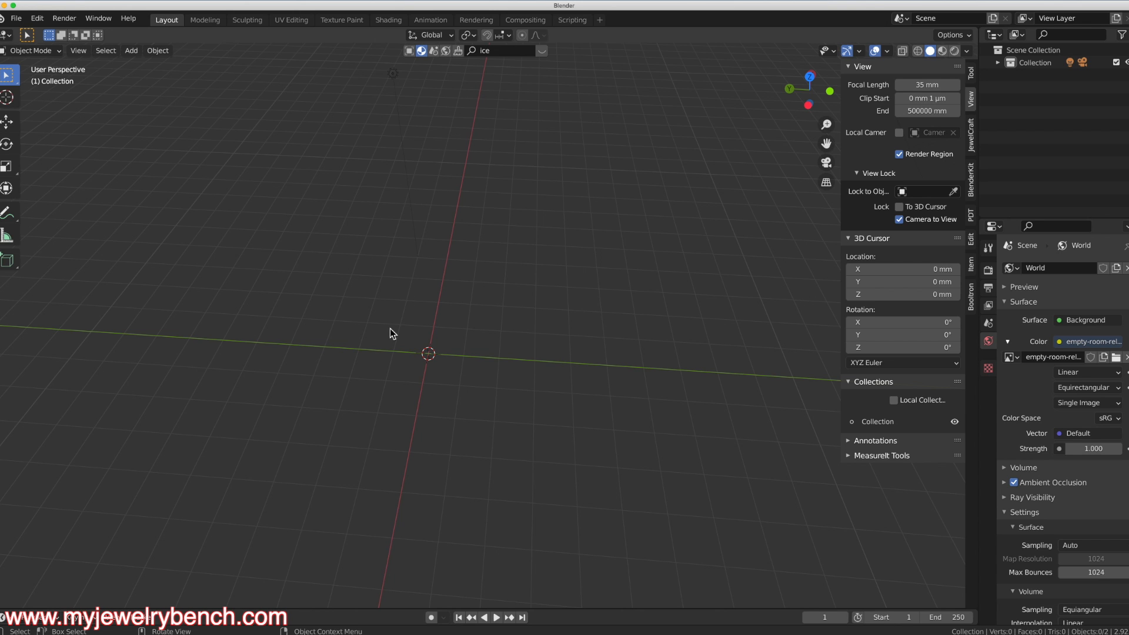
{"action": "middle_click_drag", "start_coordinate": [410, 368], "coordinate": [423, 368]}
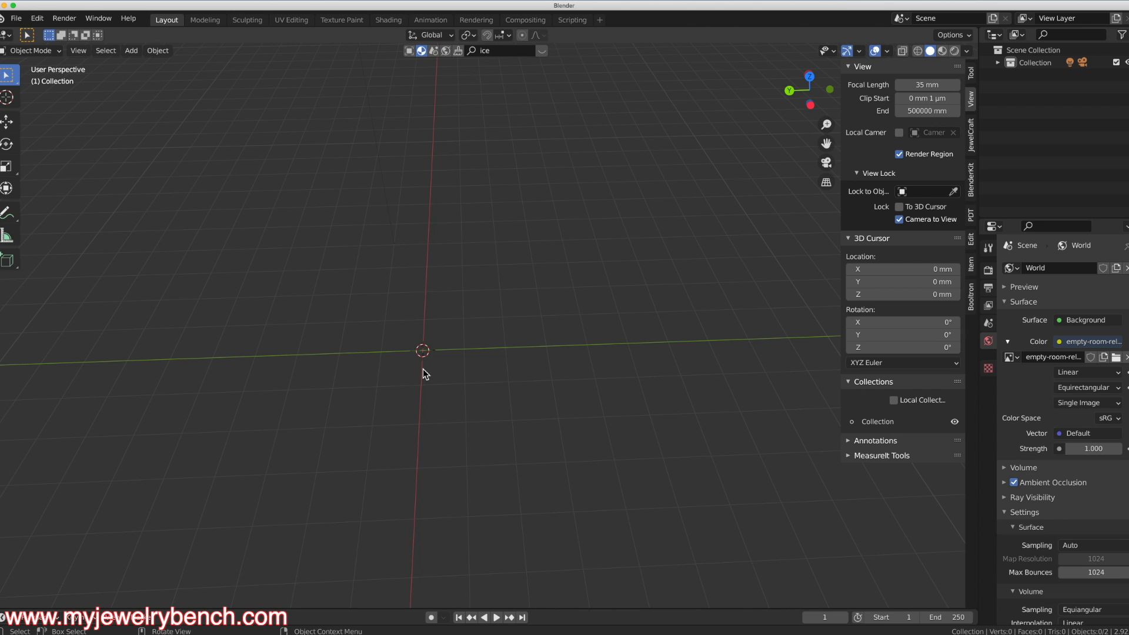
{"action": "middle_click_drag", "start_coordinate": [410, 426], "coordinate": [406, 402]}
{"action": "middle_click_drag", "start_coordinate": [401, 356], "coordinate": [420, 360]}
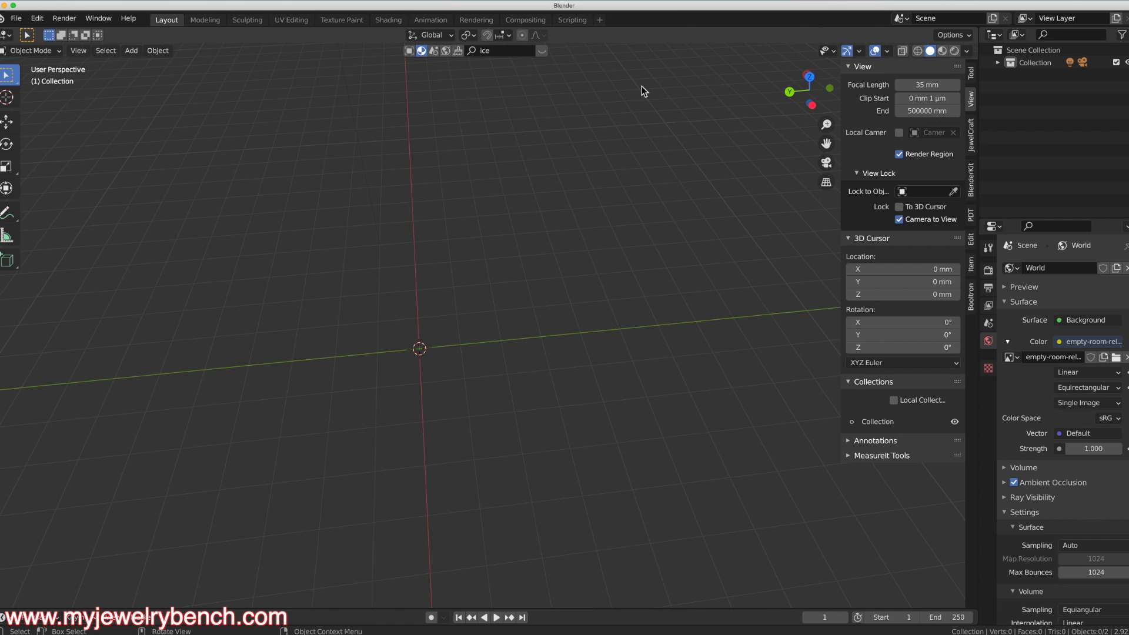
{"action": "key", "text": "KP_7"}
{"action": "scroll", "coordinate": [111, 583], "scroll_direction": "down", "scroll_amount": 3}
{"action": "scroll", "coordinate": [257, 449], "scroll_direction": "up", "scroll_amount": 2}
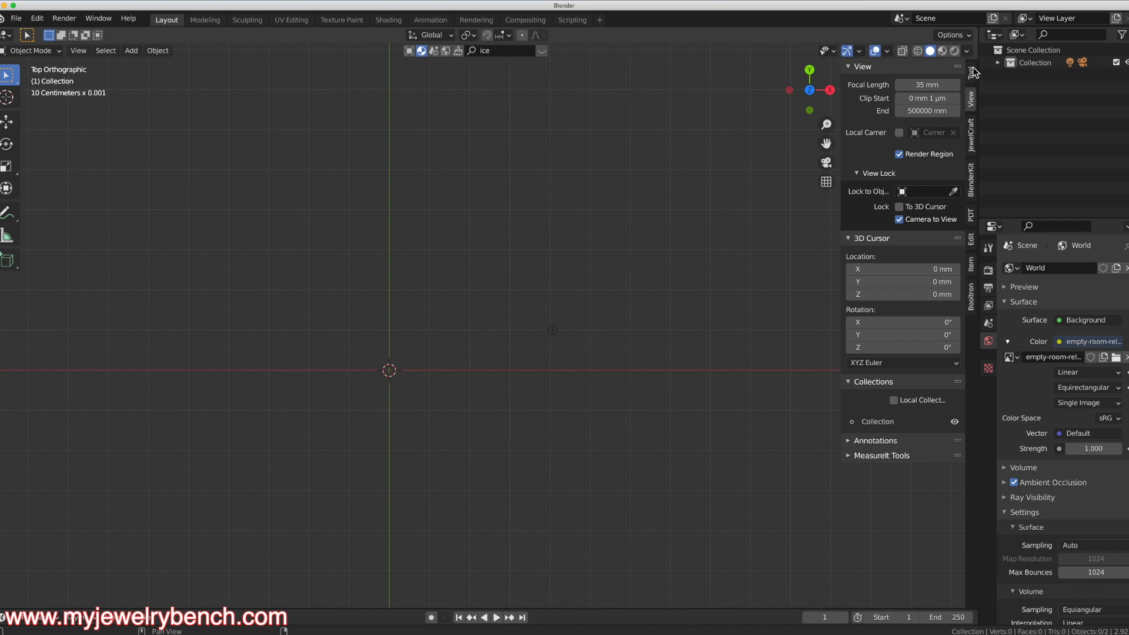
Enlarge the Screencast Keys overlay by setting its font size to 48 and mouse size to 57.
{"action": "left_click", "coordinate": [971, 241]}
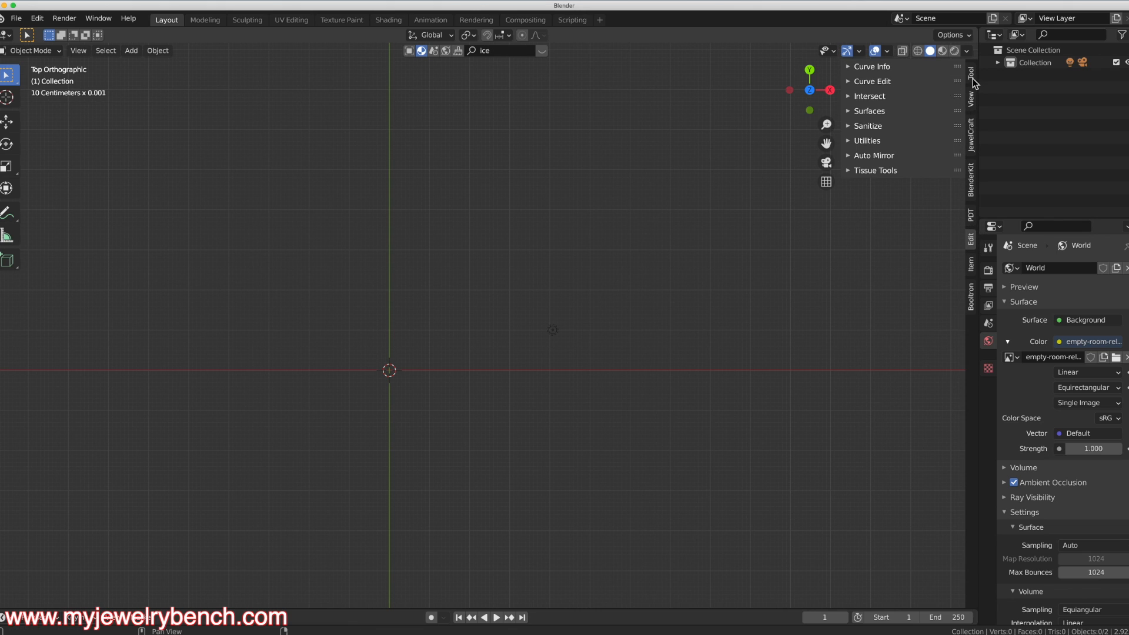
{"action": "left_click", "coordinate": [971, 78]}
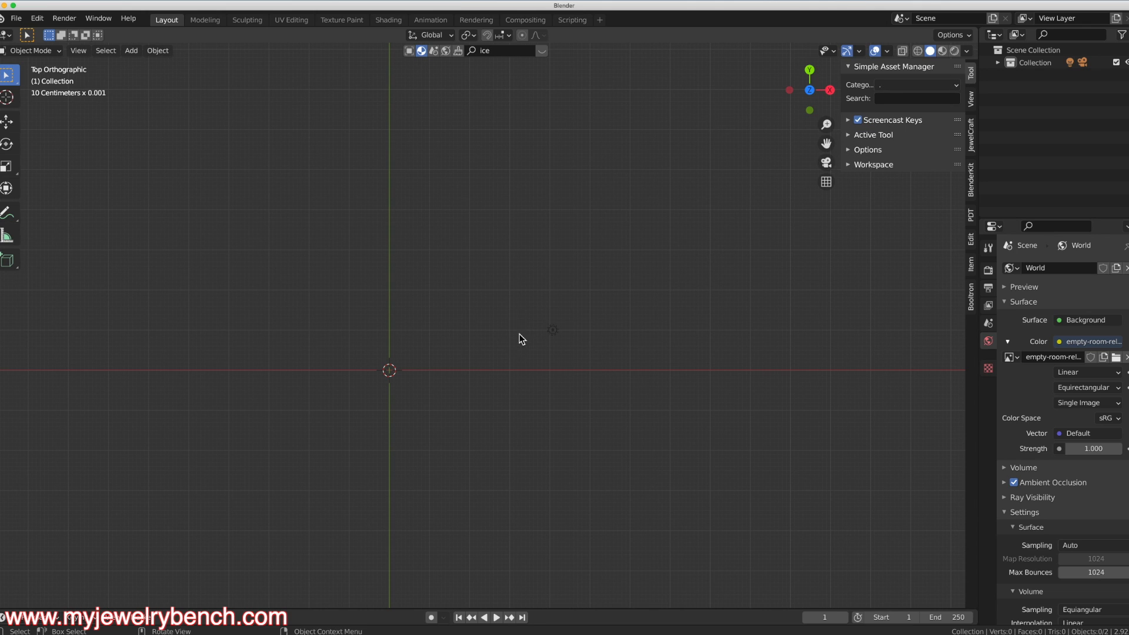
{"action": "key", "text": "space"}
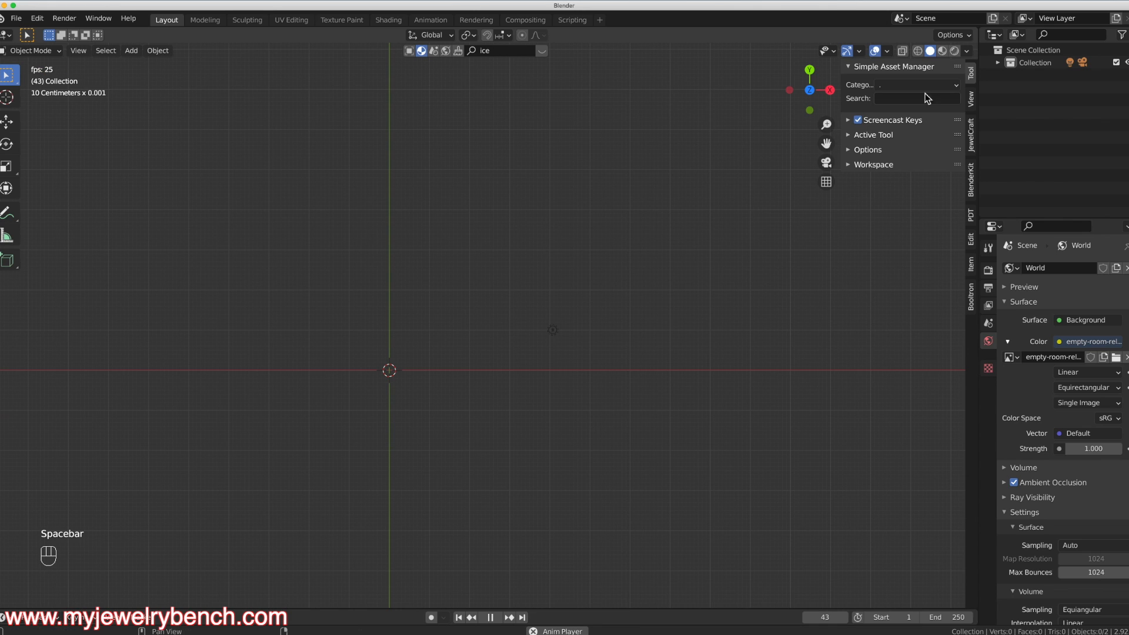
{"action": "left_click", "coordinate": [848, 120]}
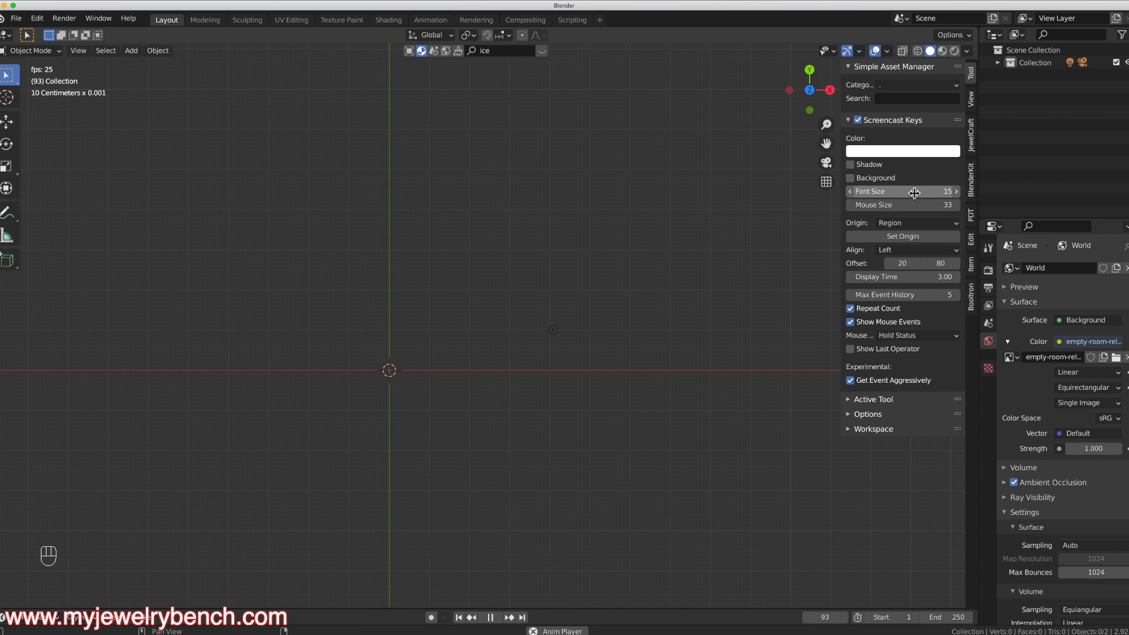
{"action": "left_click_drag", "start_coordinate": [905, 192], "coordinate": [958, 205]}
{"action": "left_click_drag", "start_coordinate": [875, 191], "coordinate": [935, 191]}
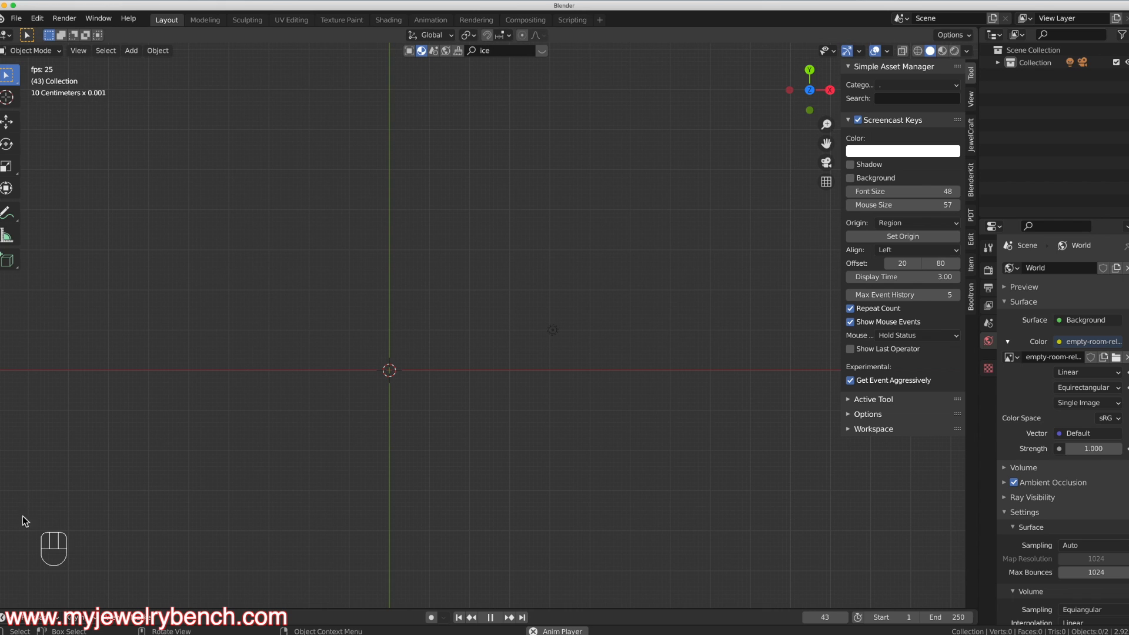
{"action": "key", "text": "space"}
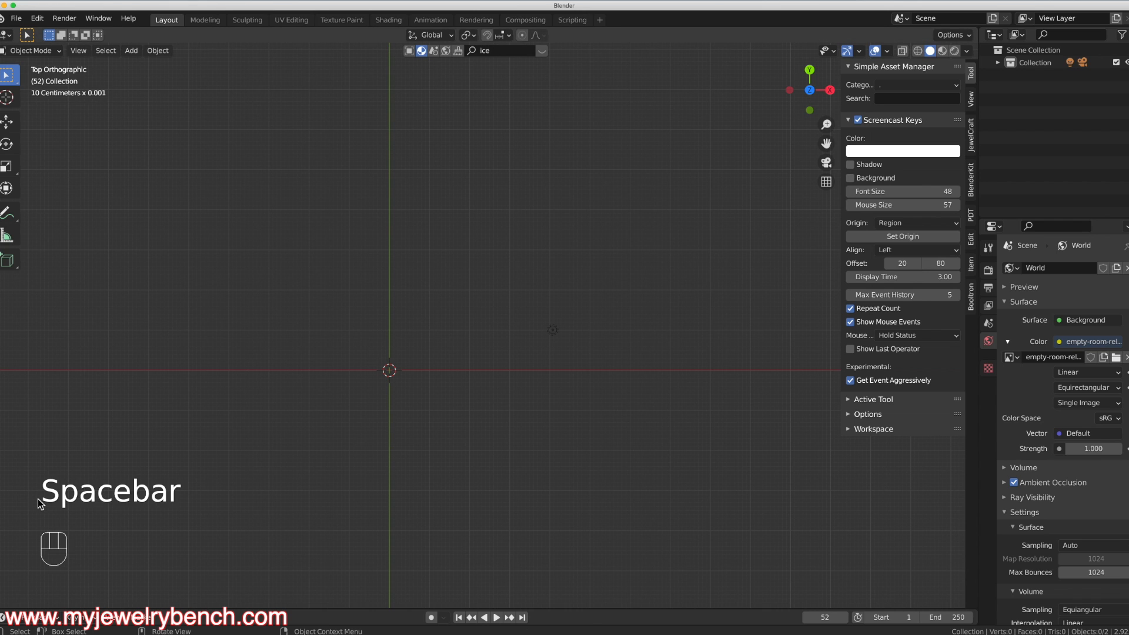
{"action": "key", "text": "a"}
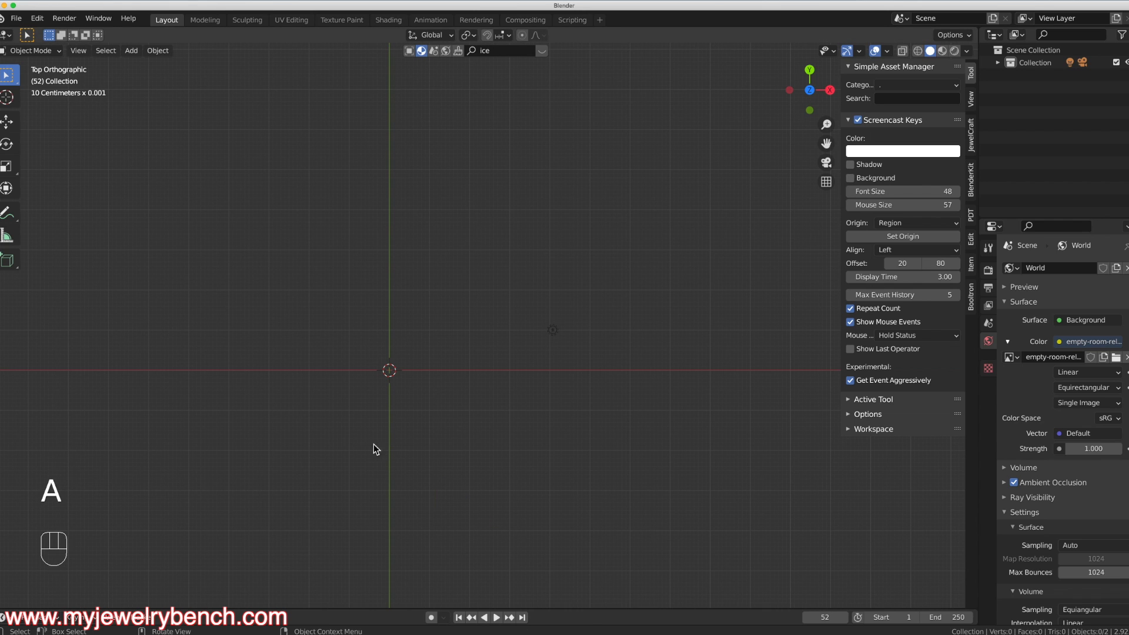
Add a JewelCraft diamond gem with a size of 4 mm and the Round cut.
{"action": "scroll", "coordinate": [353, 432], "scroll_direction": "up", "scroll_amount": 2}
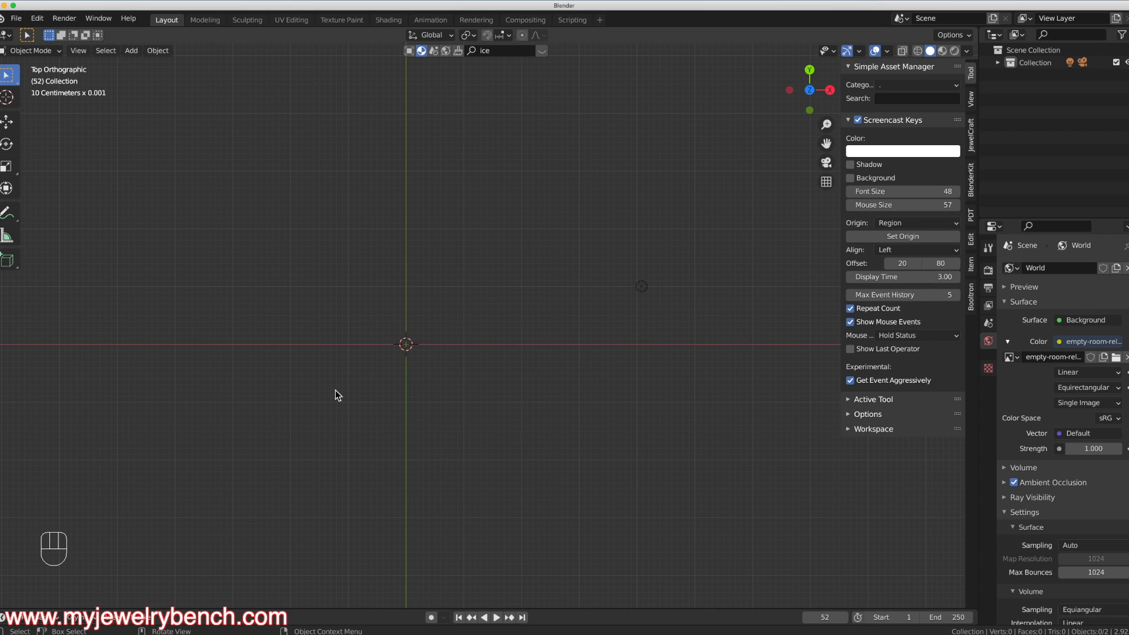
{"action": "key", "text": "grave"}
{"action": "left_click", "coordinate": [350, 337]}
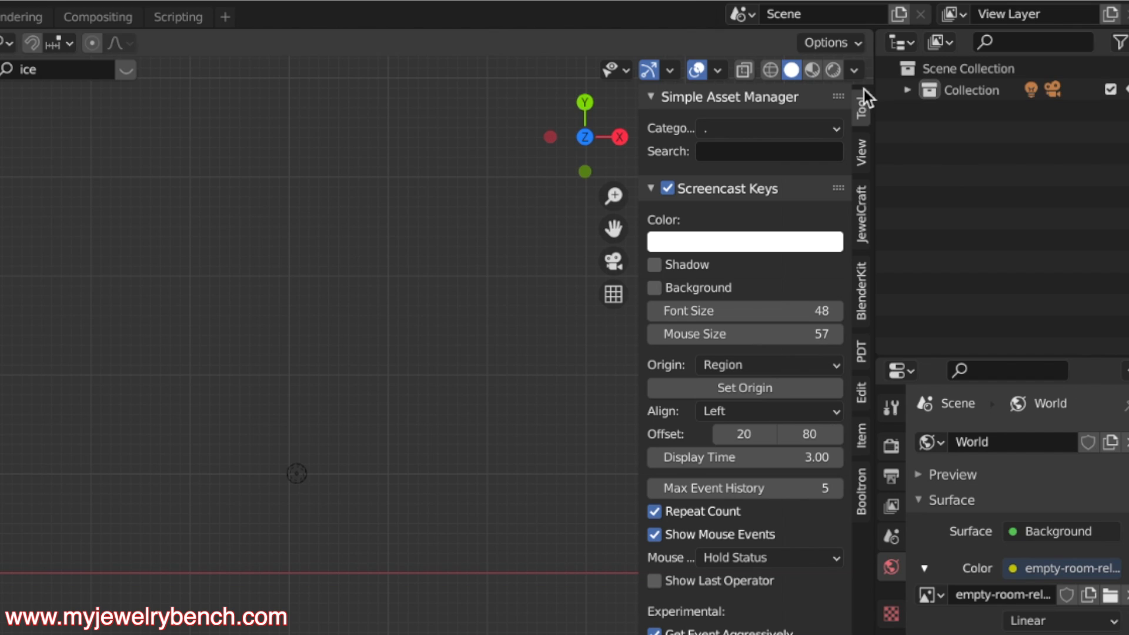
{"action": "left_click", "coordinate": [869, 223]}
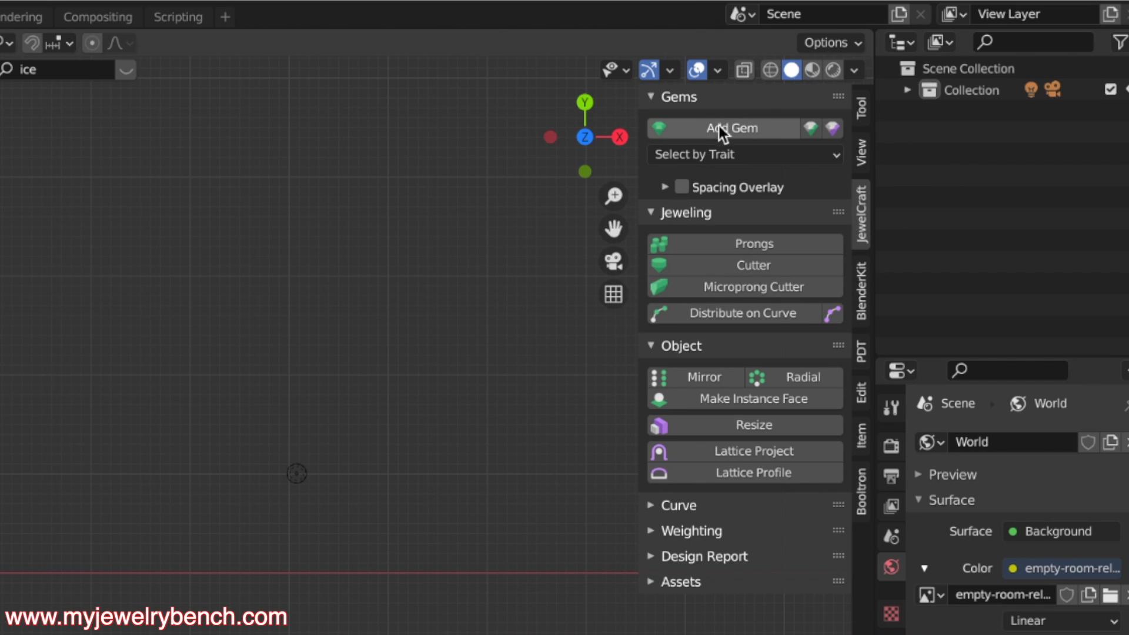
{"action": "left_click", "coordinate": [718, 127]}
{"action": "left_click", "coordinate": [767, 167]}
{"action": "type", "text": "4"}
{"action": "type", "text": ".0"}
{"action": "key", "text": "Return"}
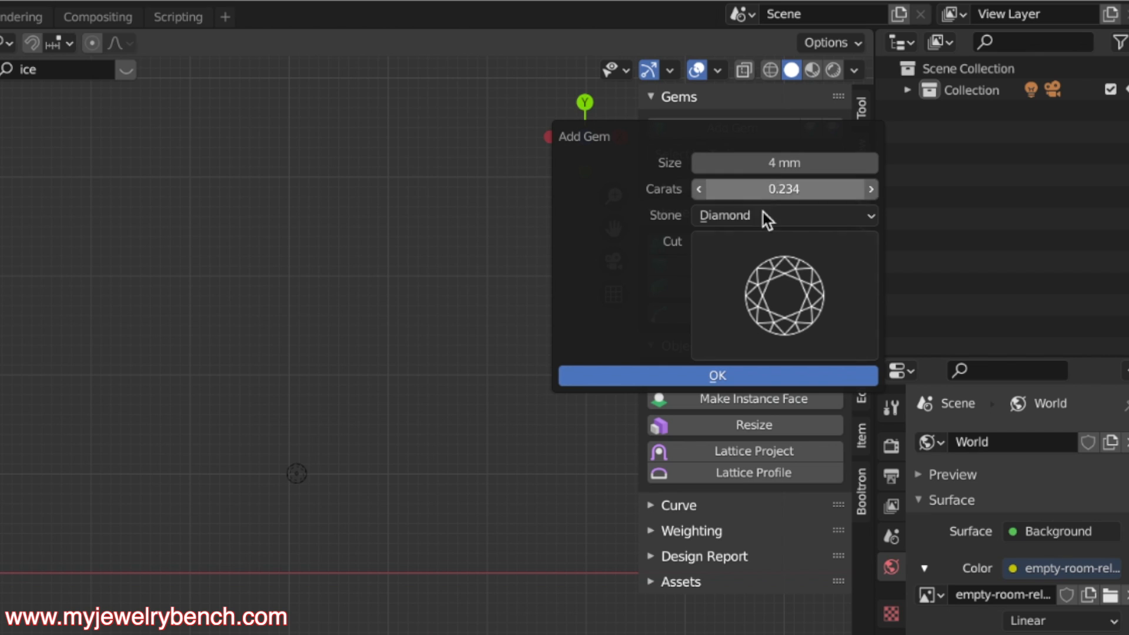
{"action": "left_click", "coordinate": [769, 286]}
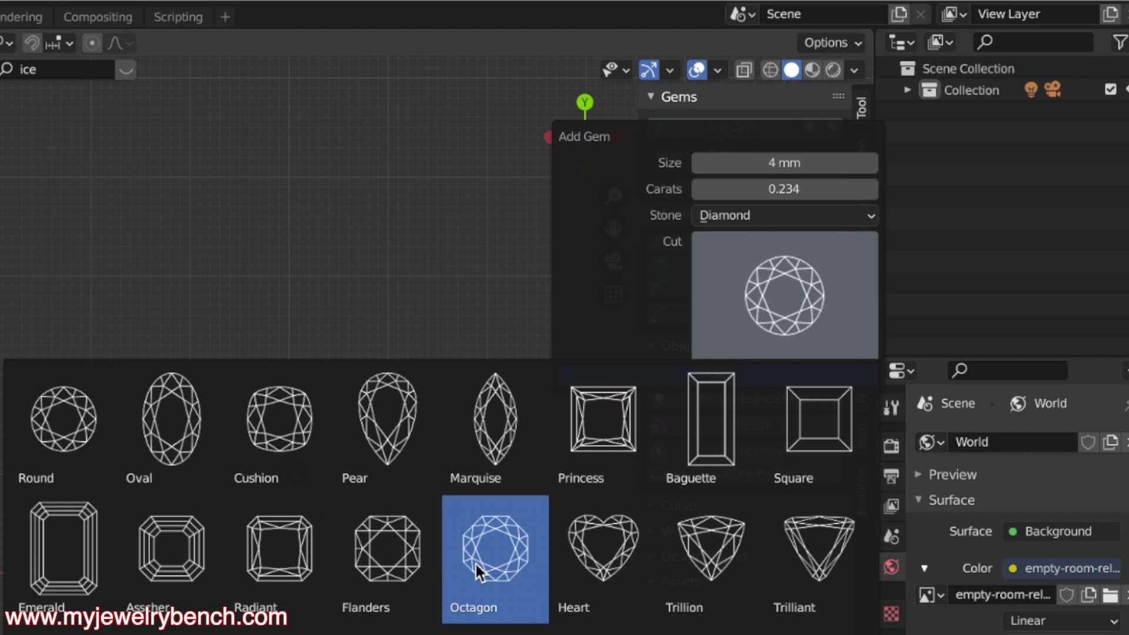
{"action": "left_click", "coordinate": [76, 429]}
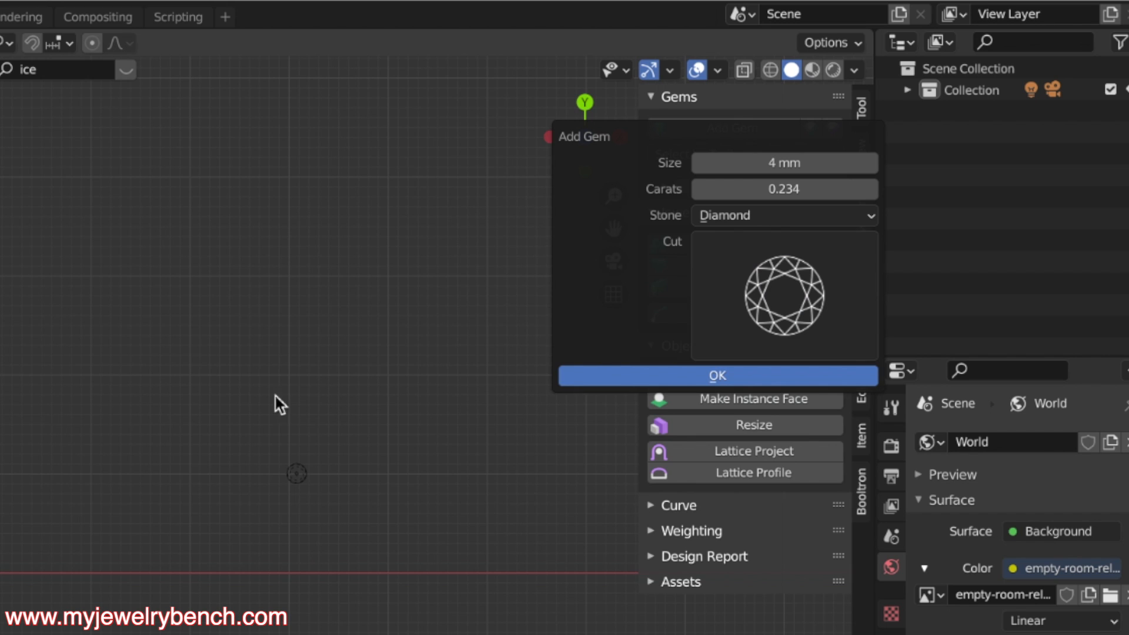
{"action": "left_click", "coordinate": [787, 376]}
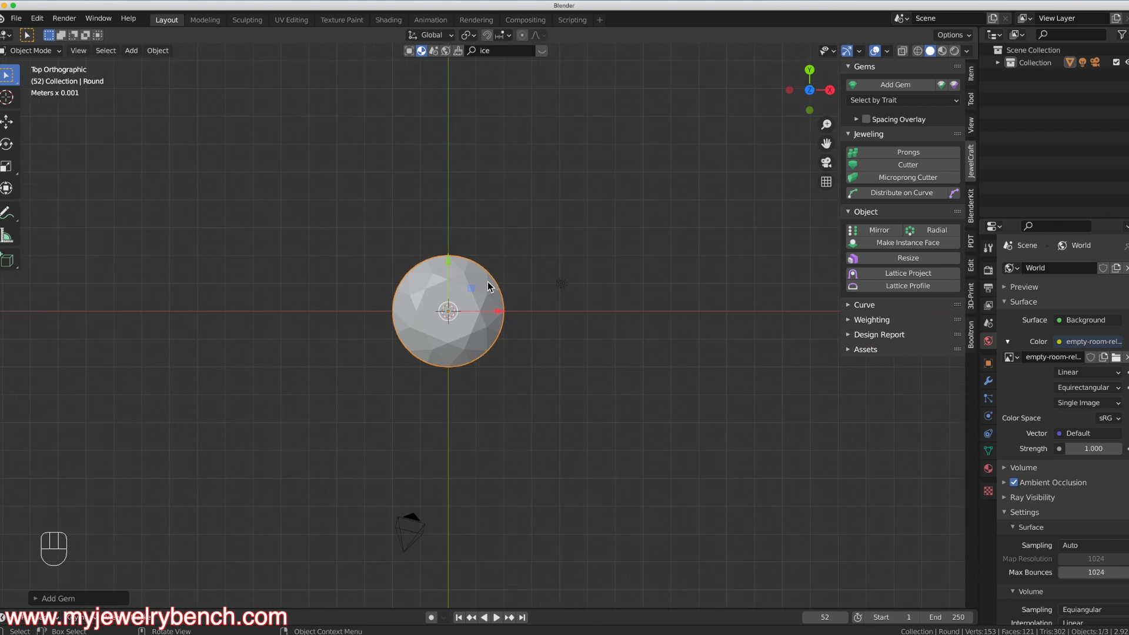
Add a 4 mm round sapphire gem and move it along the positive X axis until it clears the diamond.
{"action": "middle_click_drag", "start_coordinate": [488, 282], "coordinate": [405, 348]}
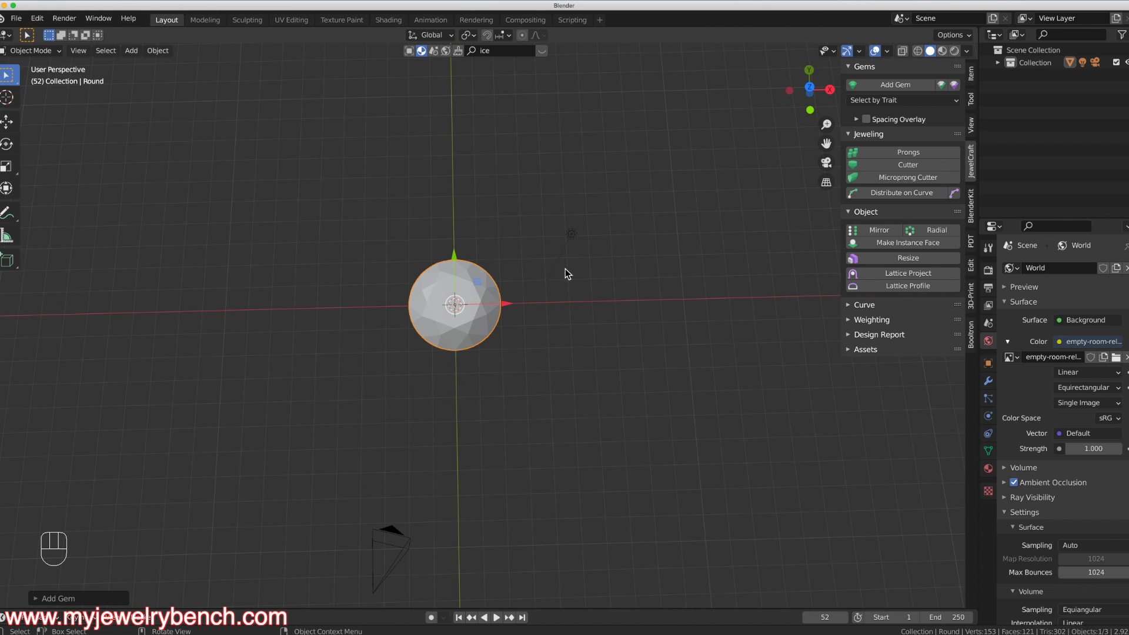
{"action": "left_click", "coordinate": [915, 85]}
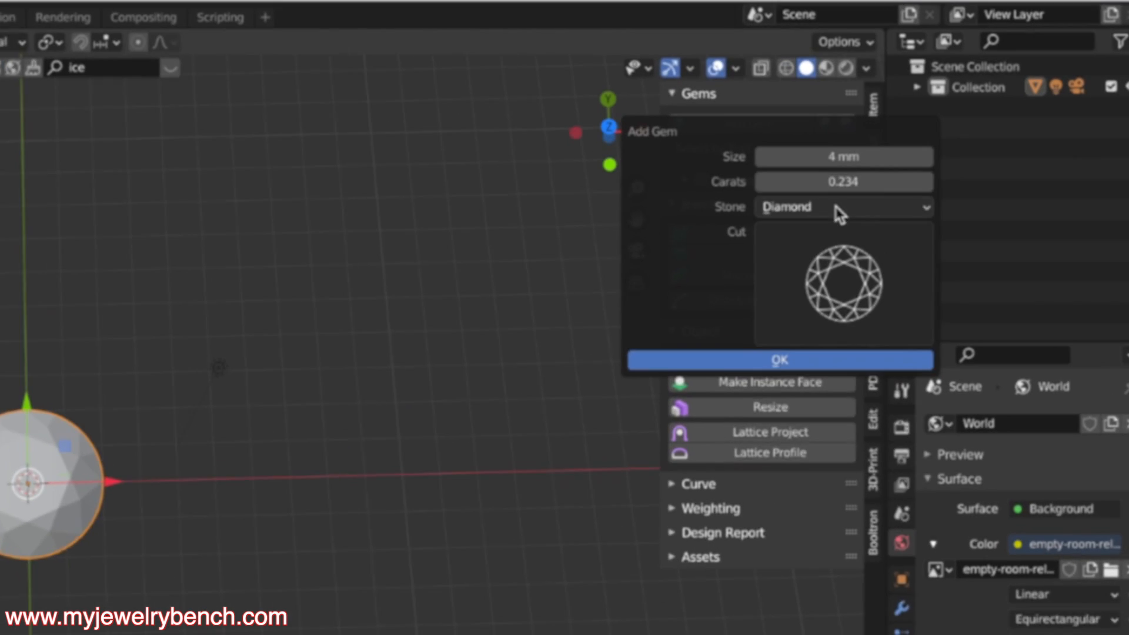
{"action": "left_click", "coordinate": [958, 136]}
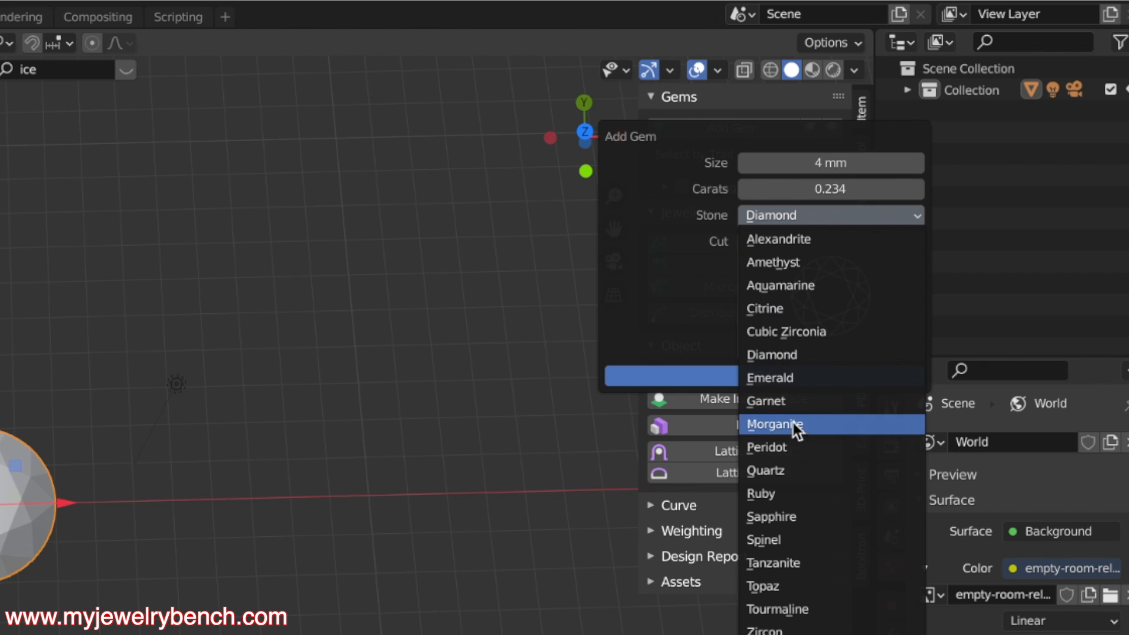
{"action": "left_click", "coordinate": [788, 517]}
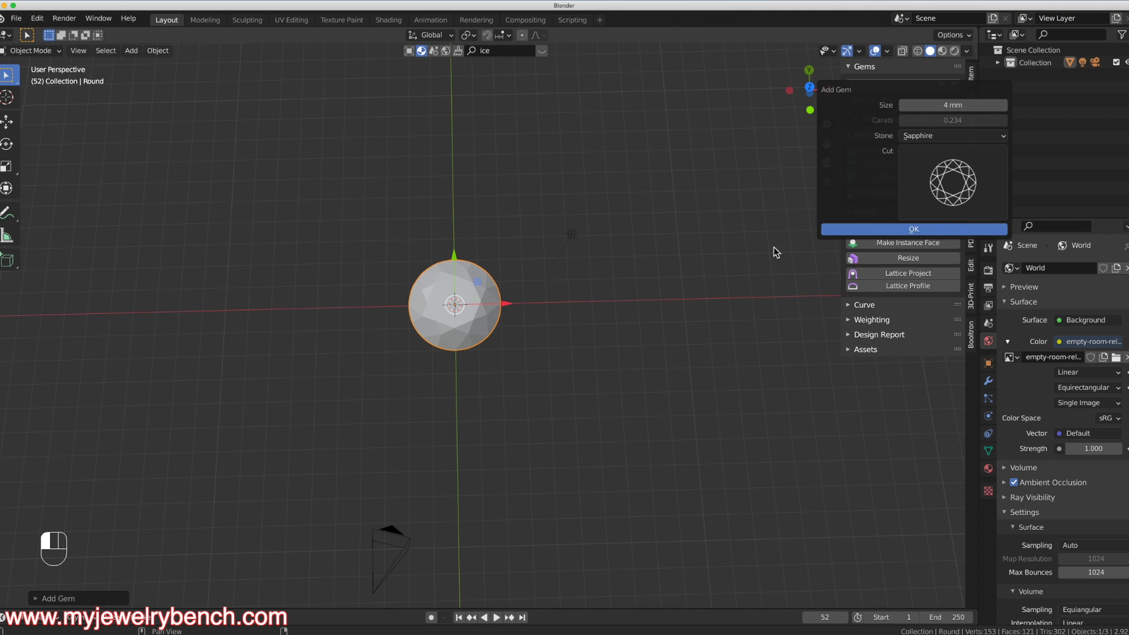
{"action": "key", "text": "Return"}
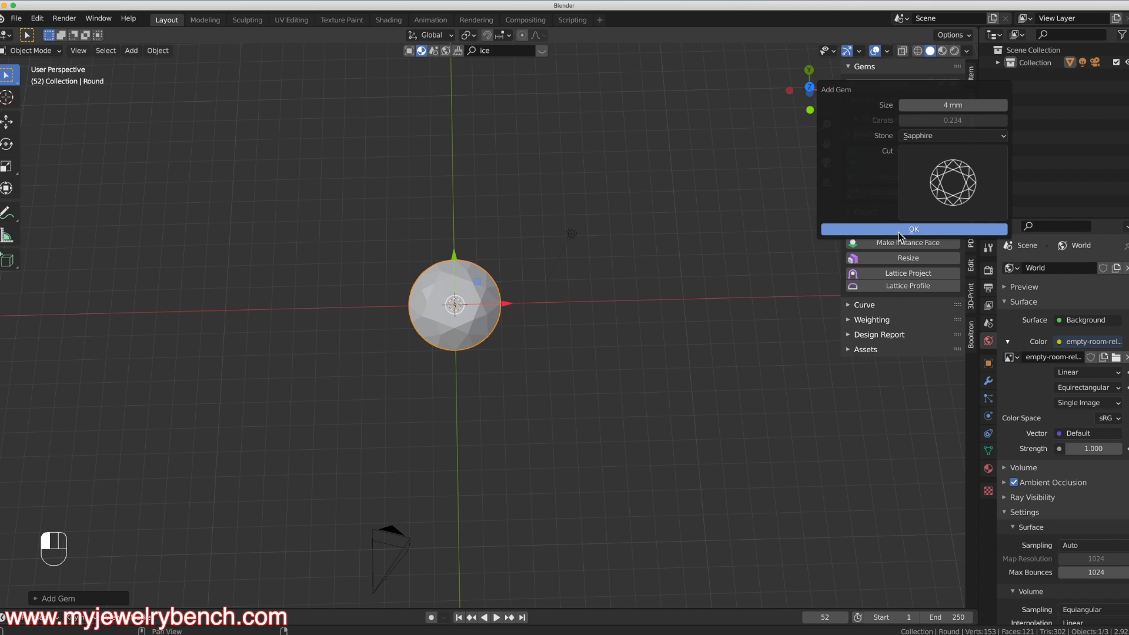
{"action": "left_click_drag", "start_coordinate": [511, 308], "coordinate": [637, 303]}
Add a 4 mm round ruby gem and move it to the negative X side of the diamond.
{"action": "left_click", "coordinate": [920, 86]}
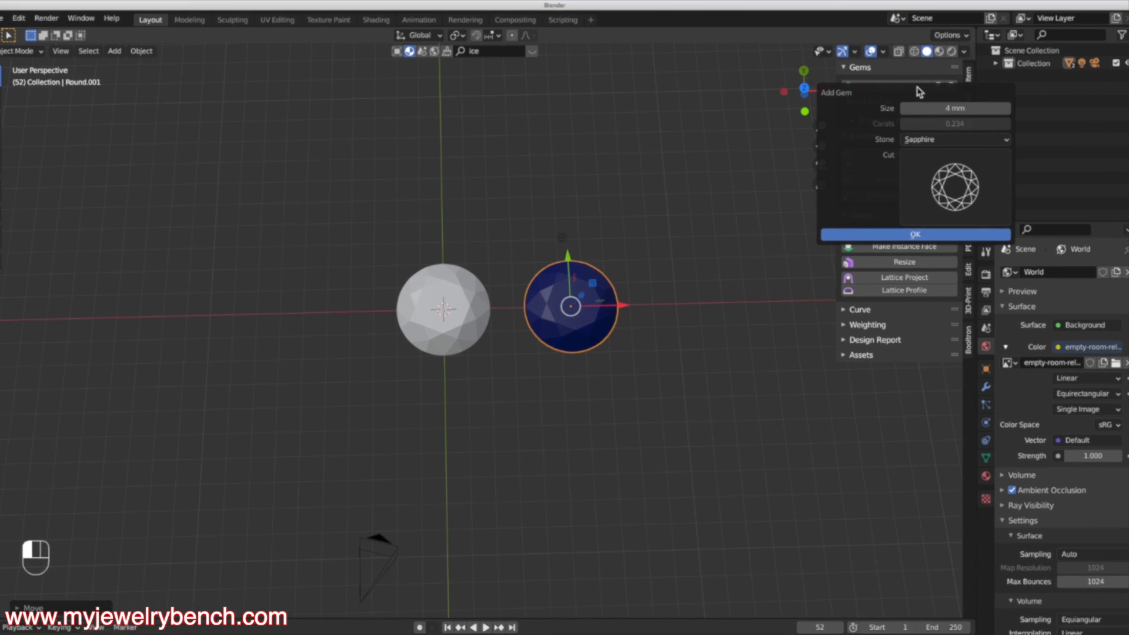
{"action": "left_click", "coordinate": [819, 220]}
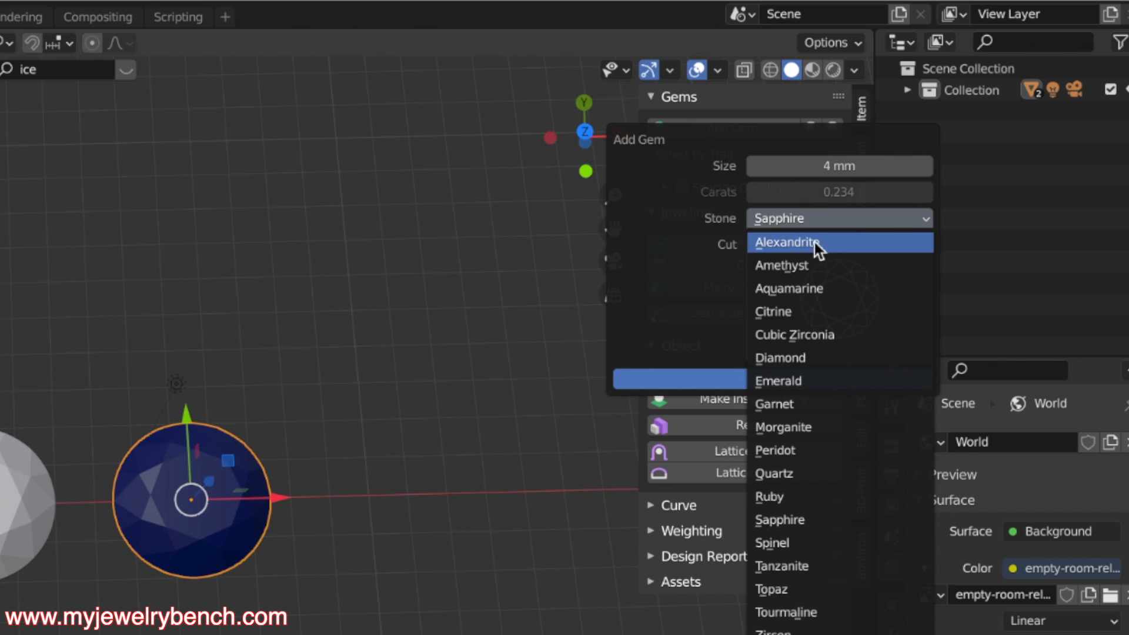
{"action": "left_click", "coordinate": [782, 499]}
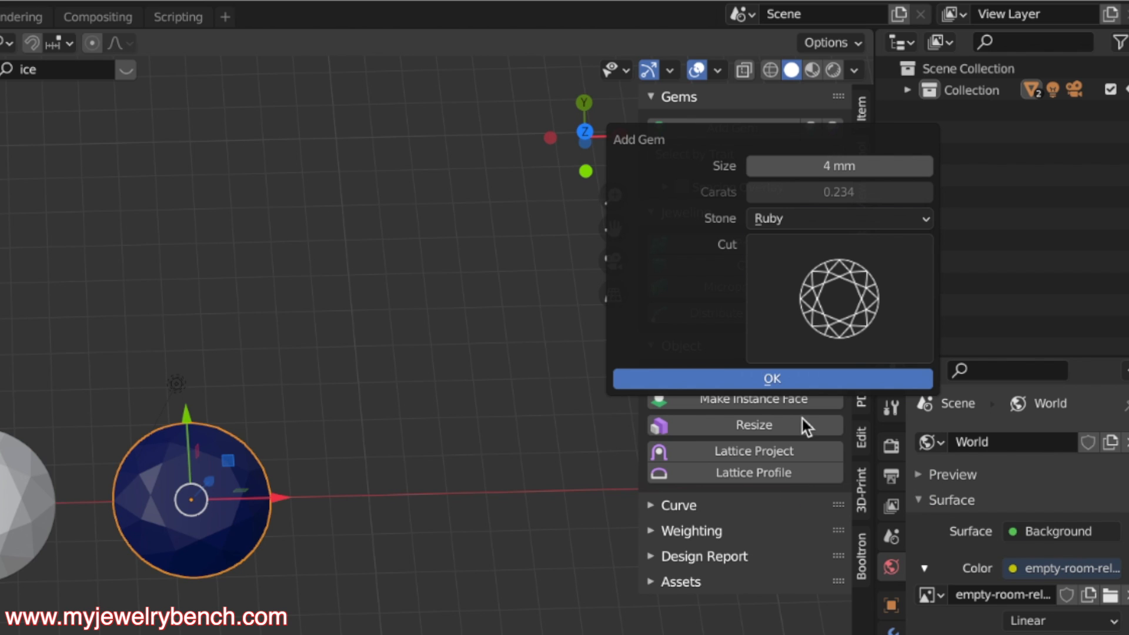
{"action": "left_click", "coordinate": [805, 377]}
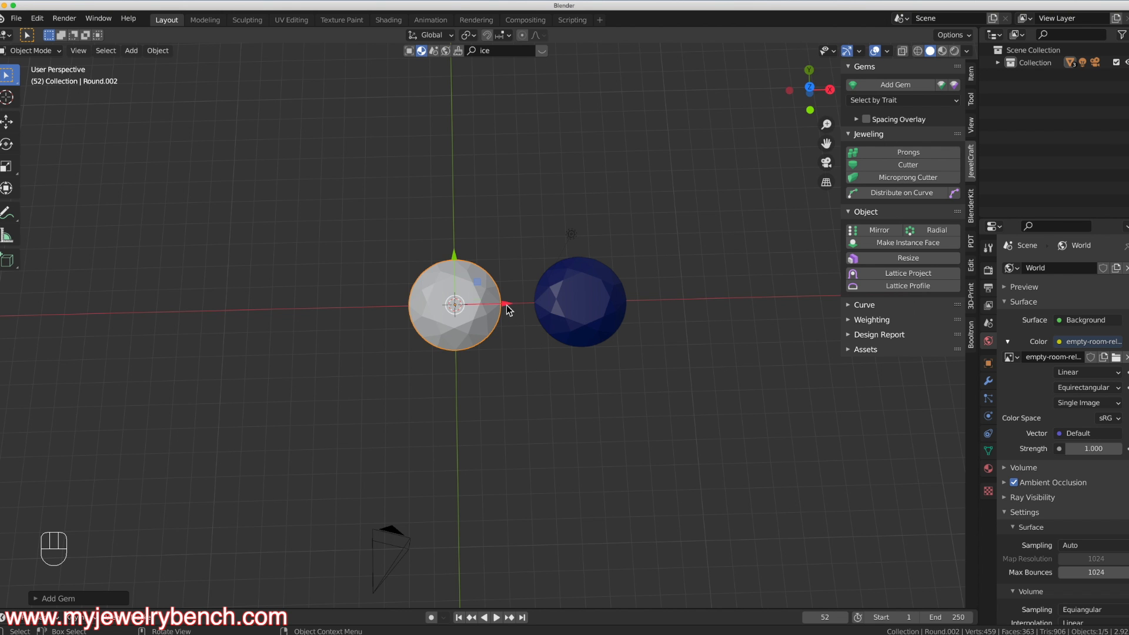
{"action": "key", "text": "g"}
{"action": "left_click", "coordinate": [376, 314]}
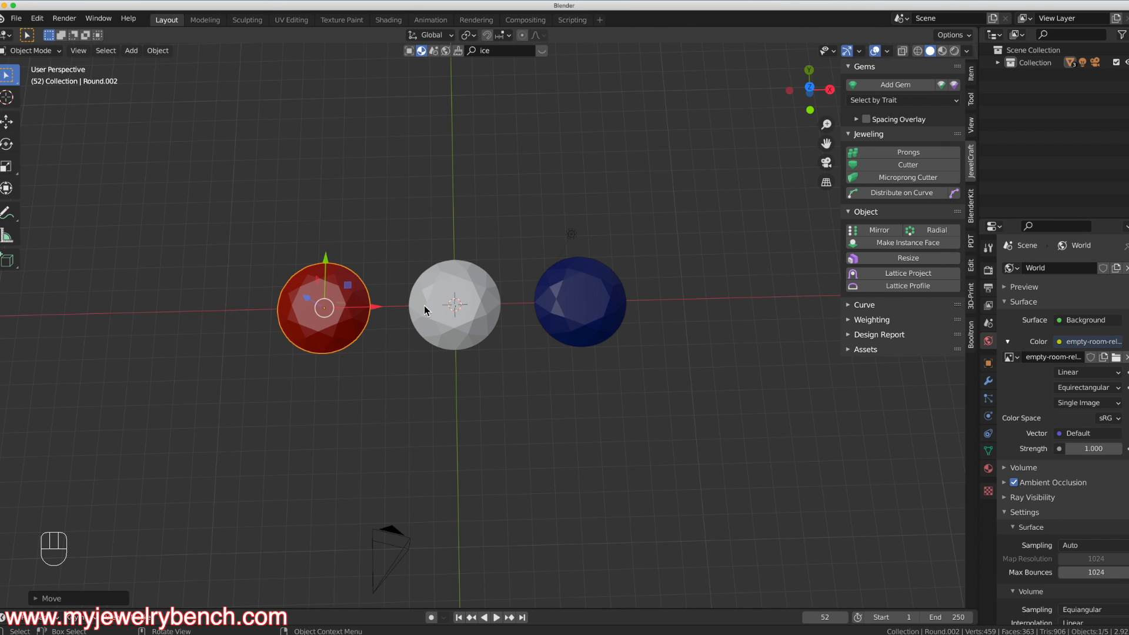
Move the diamond along positive X past the sapphire, and snap the sapphire to the 3D cursor at the origin.
{"action": "left_click", "coordinate": [437, 302]}
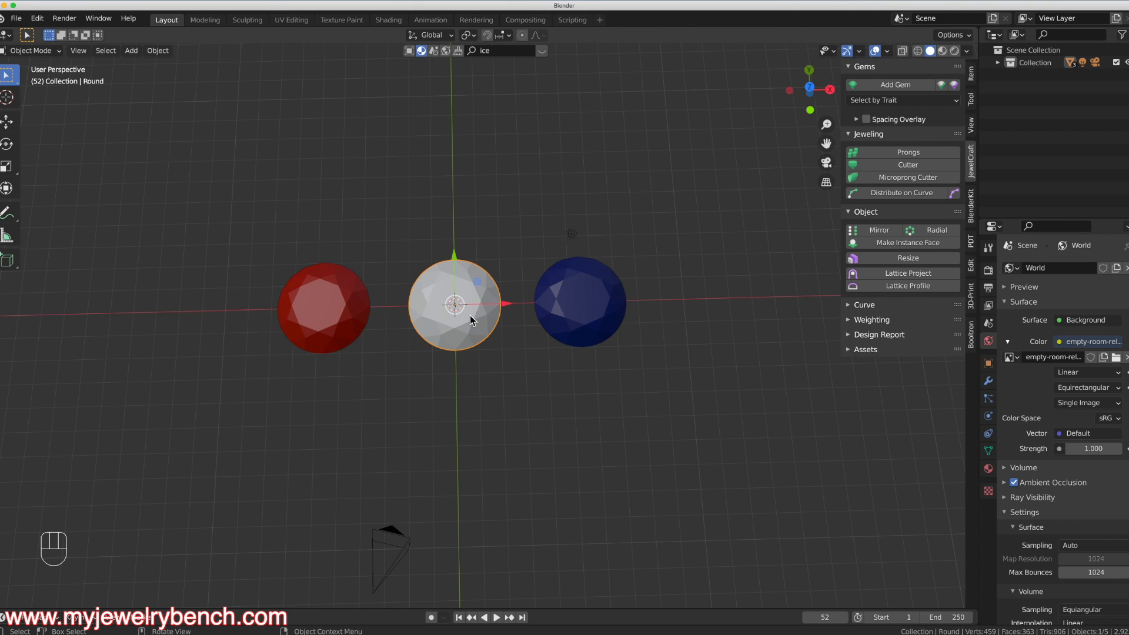
{"action": "left_click_drag", "start_coordinate": [512, 309], "coordinate": [721, 309]}
{"action": "left_click", "coordinate": [614, 308]}
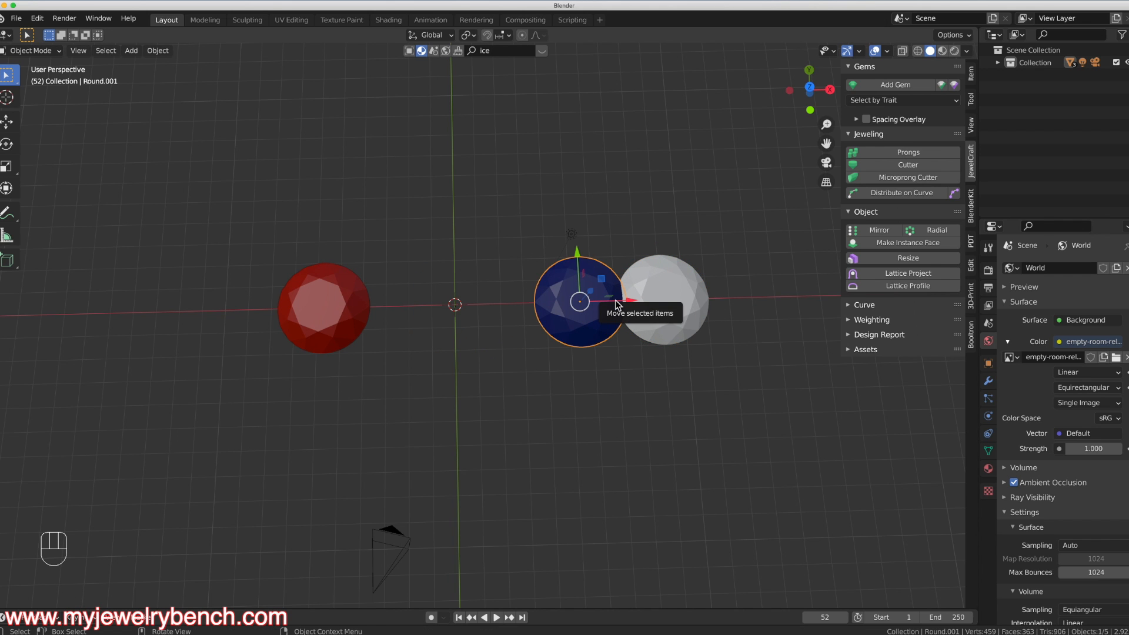
{"action": "key", "text": "shift+s"}
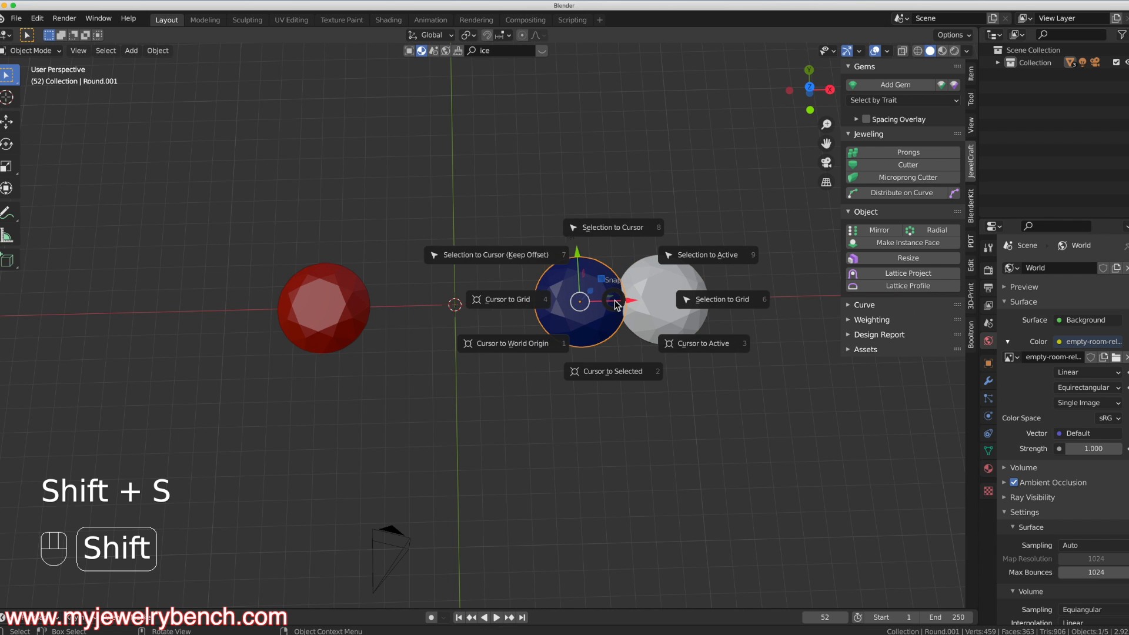
{"action": "left_click", "coordinate": [616, 232]}
Move the diamond back along the X axis closer to the sapphire and show the three gems in top view.
{"action": "left_click", "coordinate": [705, 301]}
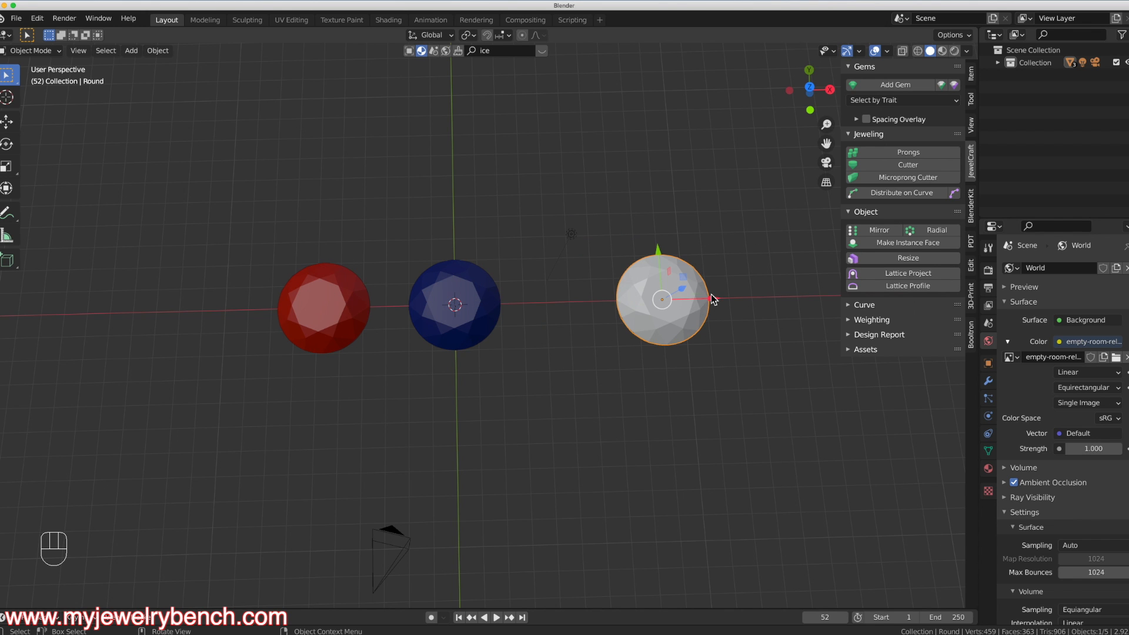
{"action": "left_click_drag", "start_coordinate": [708, 300], "coordinate": [640, 304]}
{"action": "scroll", "coordinate": [414, 404], "scroll_direction": "down", "scroll_amount": 1}
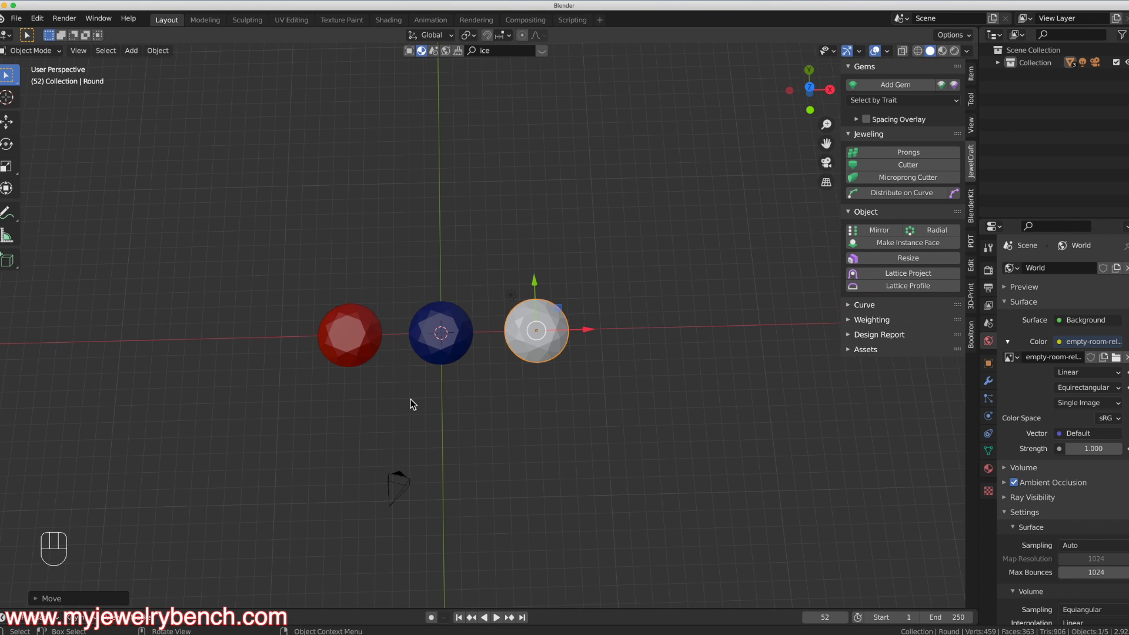
{"action": "key", "text": "KP_7"}
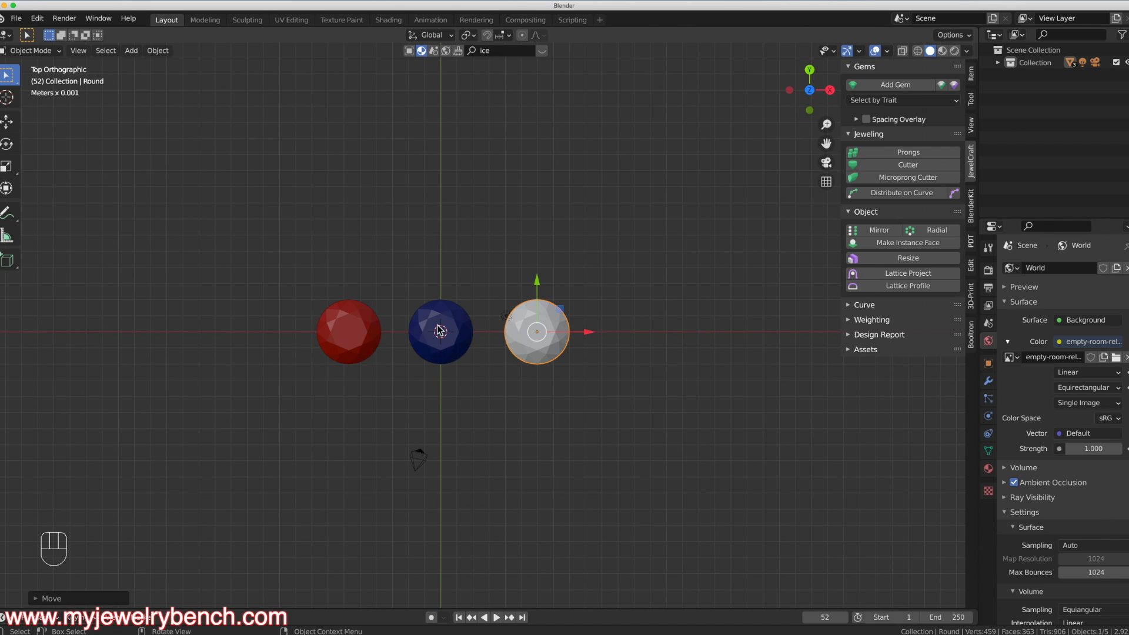
Move the ruby slightly along positive Y and the diamond farther along positive Y, leaving the sapphire at the origin.
{"action": "left_click", "coordinate": [358, 337]}
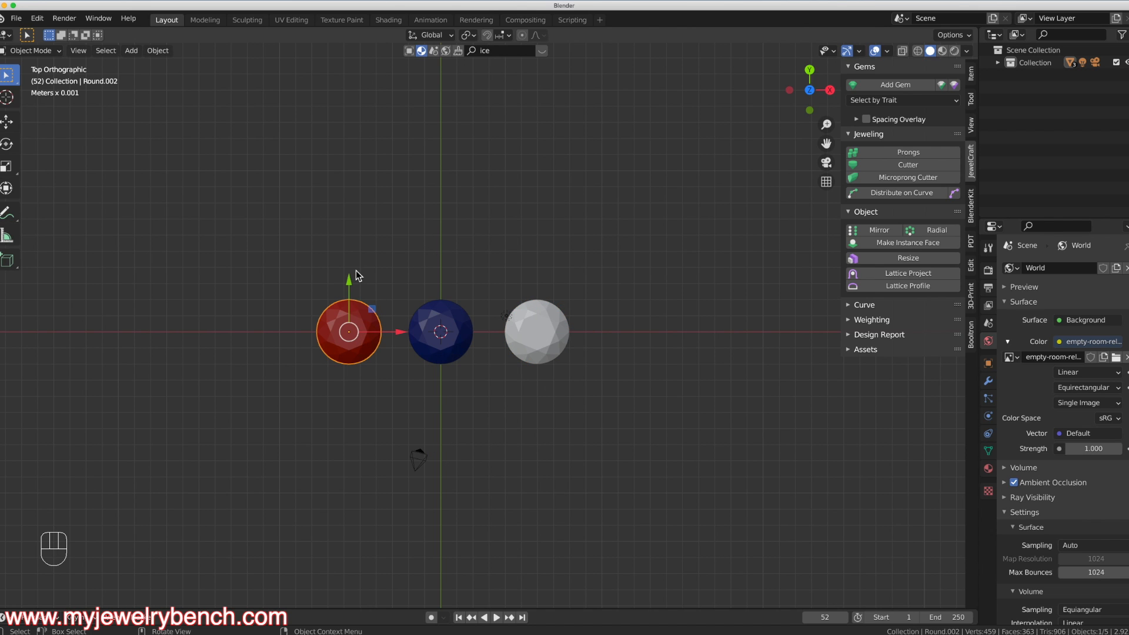
{"action": "left_click_drag", "start_coordinate": [350, 283], "coordinate": [355, 237]}
{"action": "key", "text": "Escape"}
{"action": "left_click", "coordinate": [533, 303]}
{"action": "left_click_drag", "start_coordinate": [540, 280], "coordinate": [540, 162]}
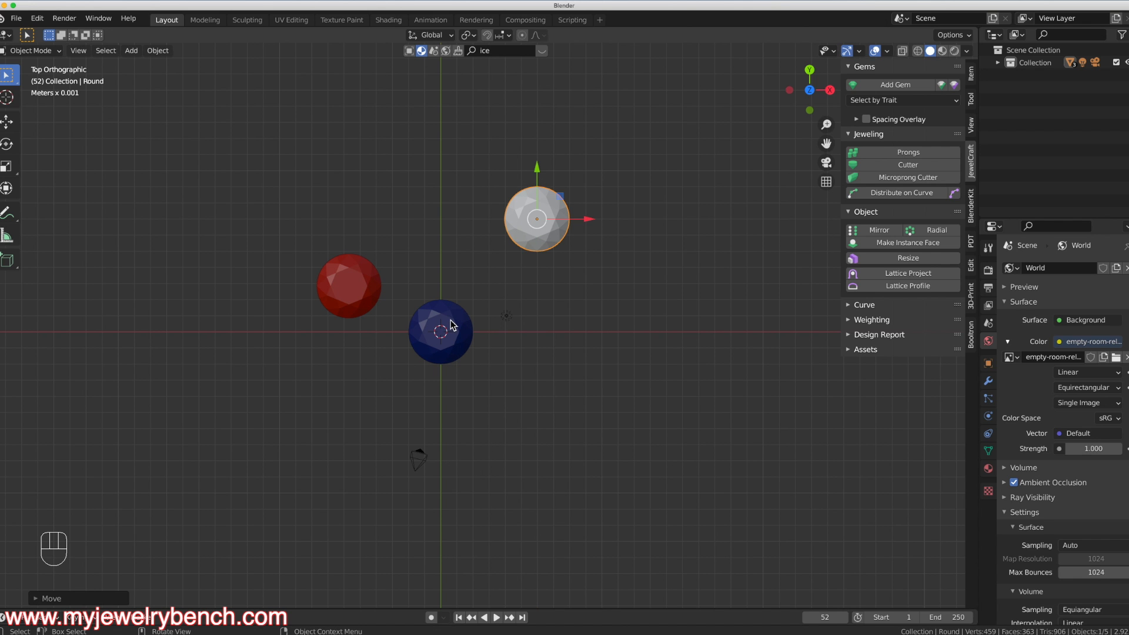
Set the Simple Asset Manager category to heads and subcategory to Round, and pick the round head in its preview.
{"action": "middle_click_drag", "start_coordinate": [520, 391], "coordinate": [530, 333]}
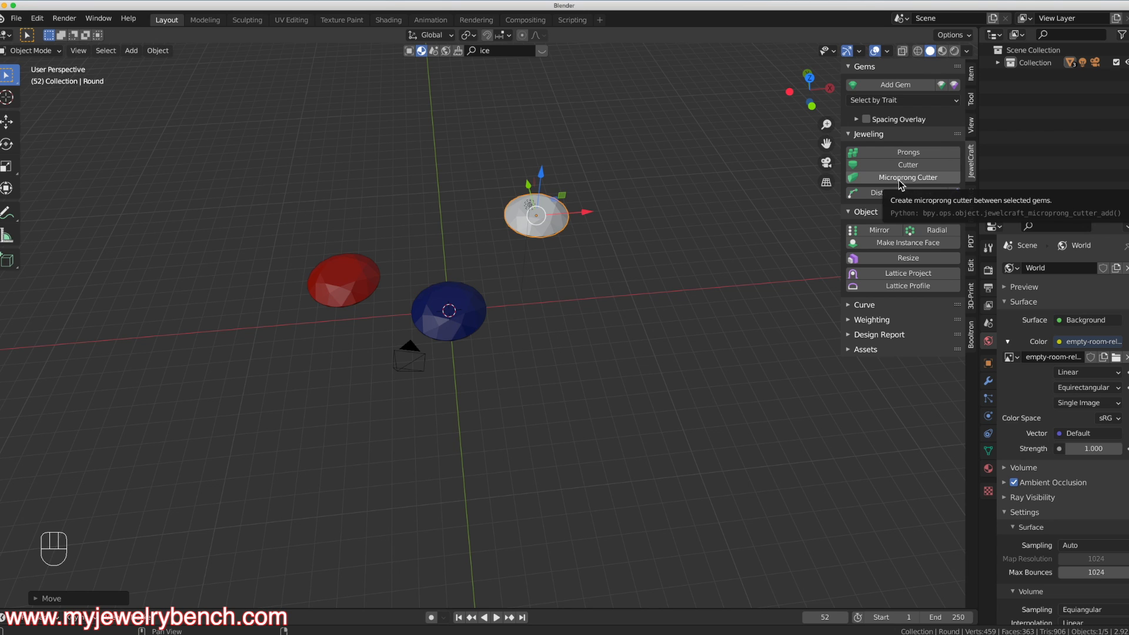
{"action": "left_click", "coordinate": [971, 101]}
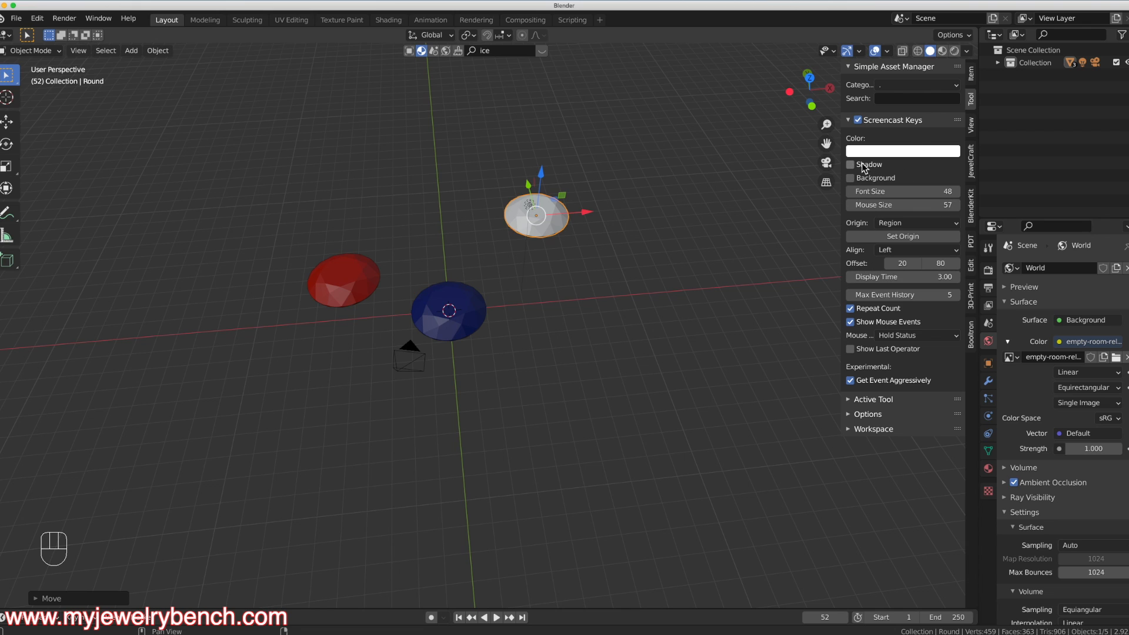
{"action": "left_click", "coordinate": [905, 86]}
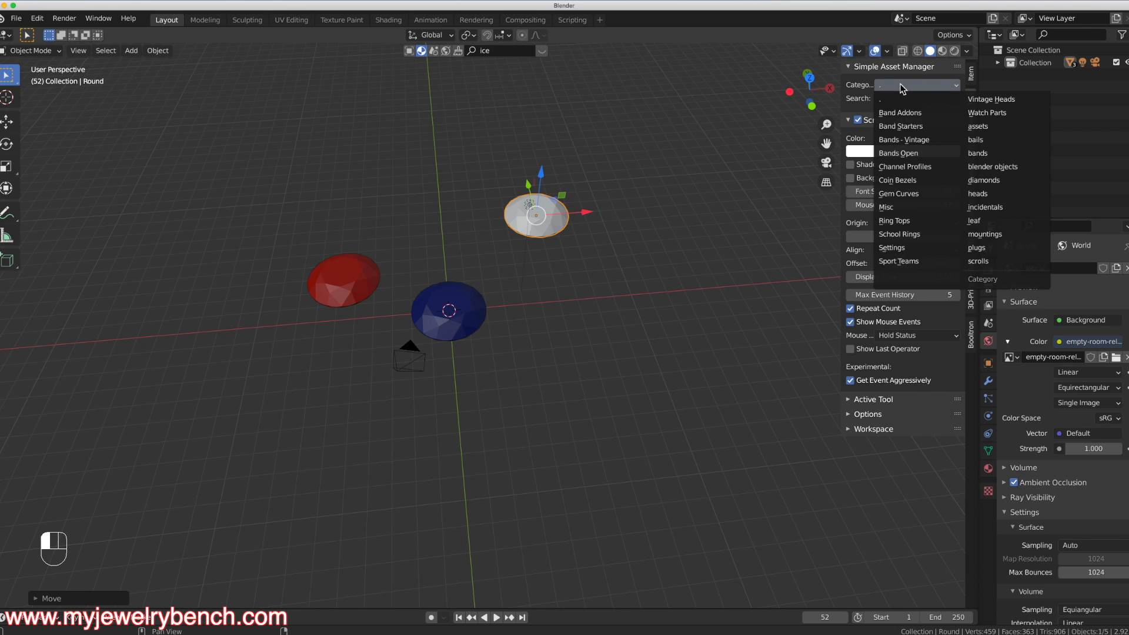
{"action": "left_click", "coordinate": [982, 194]}
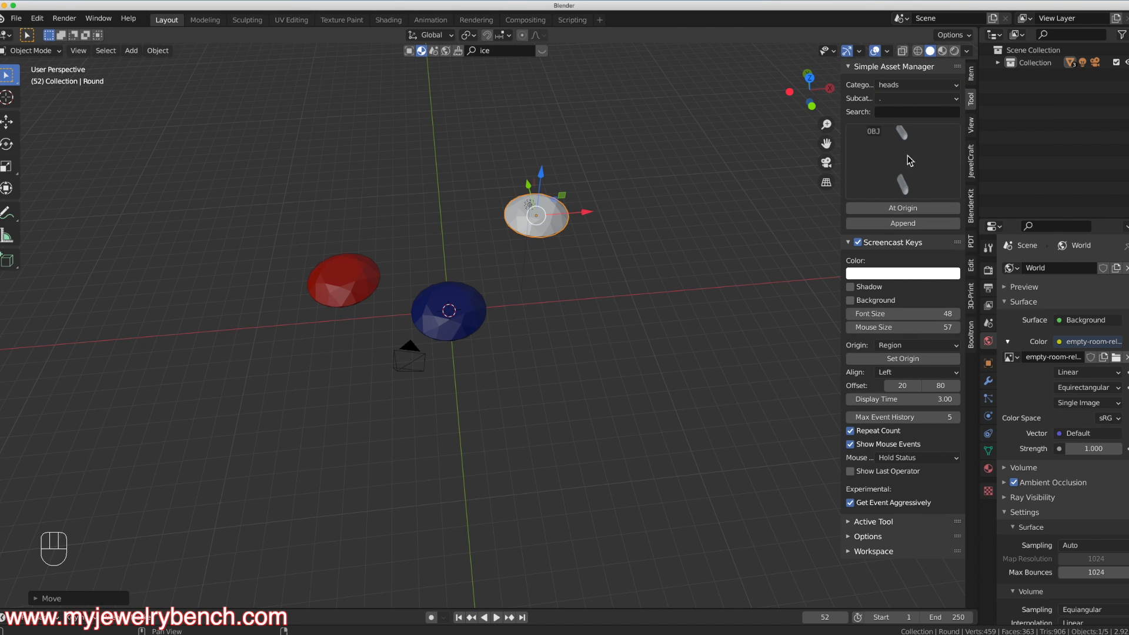
{"action": "left_click", "coordinate": [910, 98]}
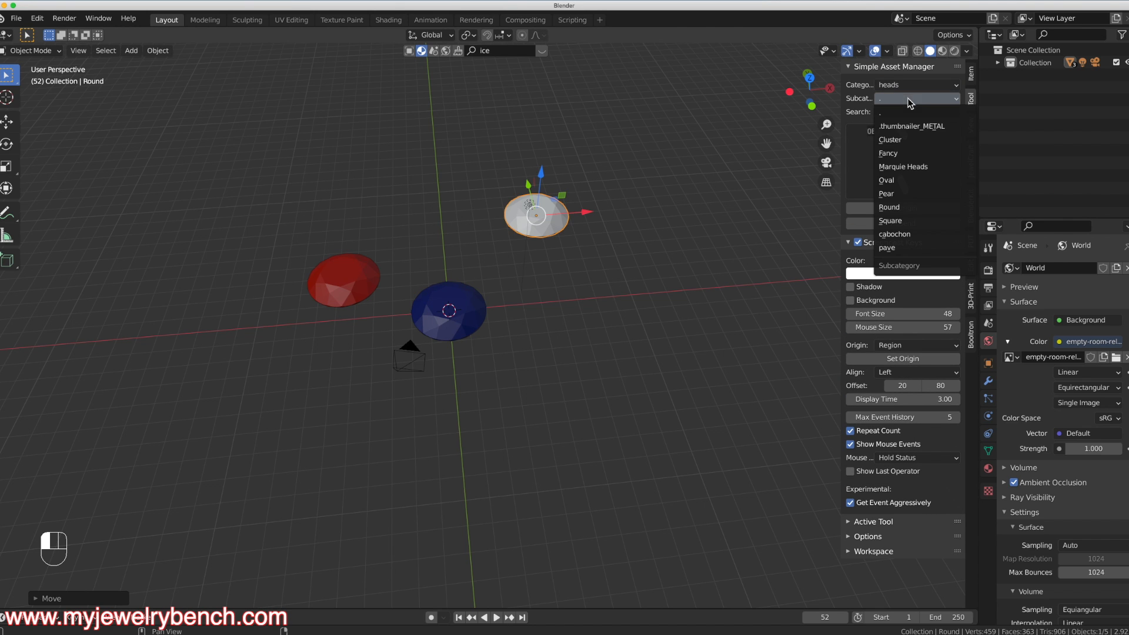
{"action": "left_click", "coordinate": [894, 206]}
{"action": "left_click", "coordinate": [906, 163]}
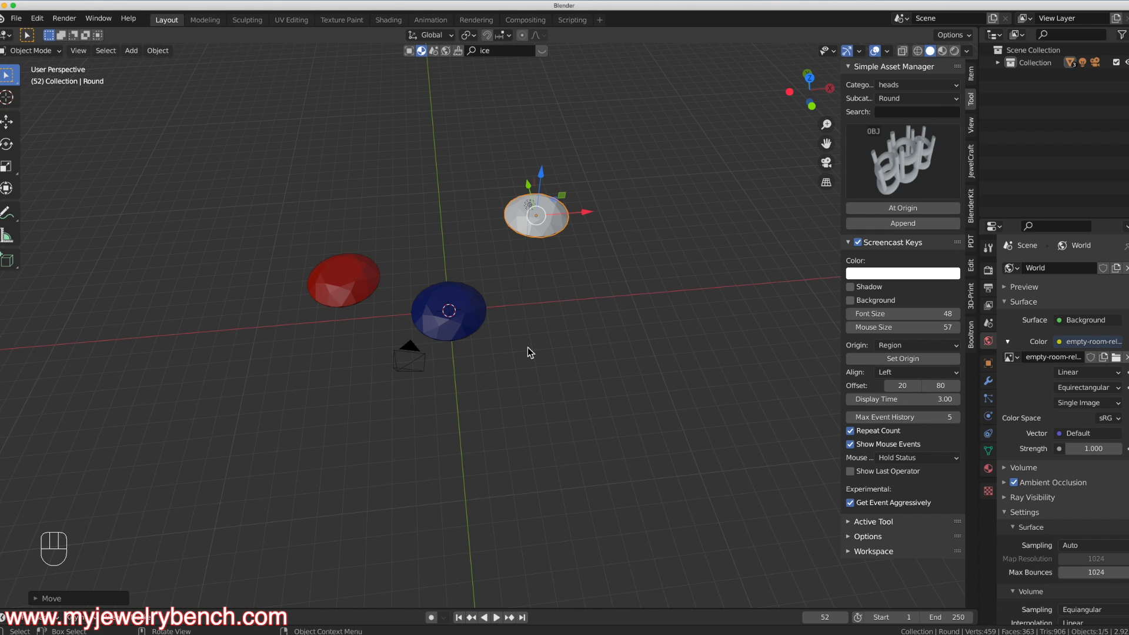
Move the three round gems out of Collection into the Scene Collection and make the Scene Collection active.
{"action": "mouse_move", "coordinate": [527, 347]}
{"action": "middle_mouse_down"}
{"action": "mouse_move", "coordinate": [521, 312]}
{"action": "mouse_move", "coordinate": [524, 365]}
{"action": "middle_mouse_up"}
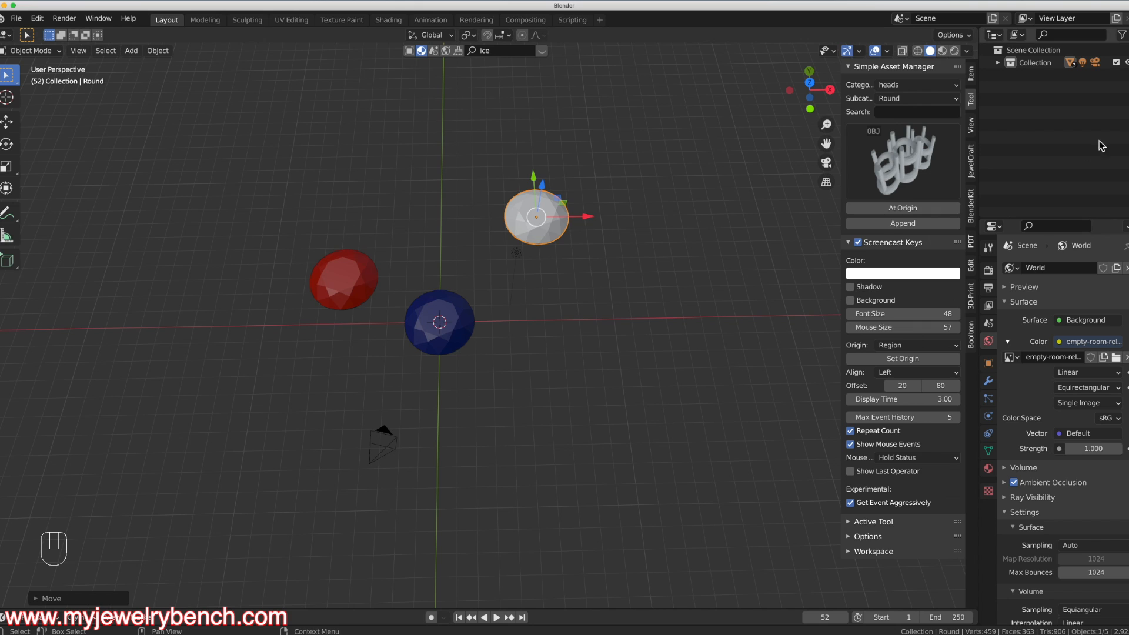
{"action": "left_click", "coordinate": [998, 62]}
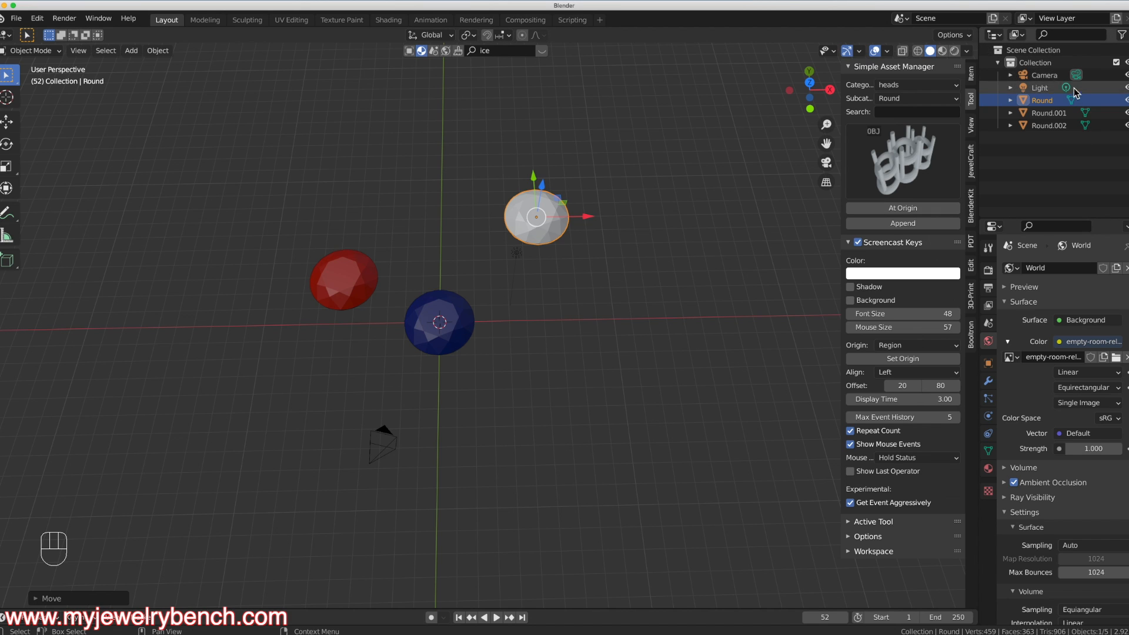
{"action": "left_click_drag", "start_coordinate": [1051, 148], "coordinate": [1017, 101]}
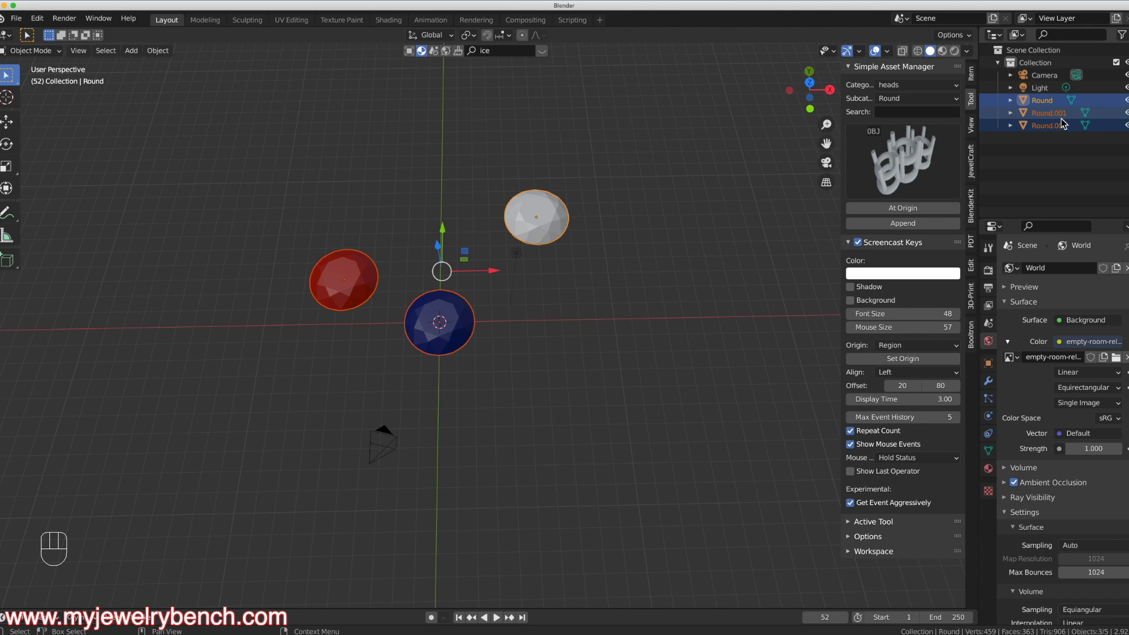
{"action": "left_click_drag", "start_coordinate": [1065, 116], "coordinate": [999, 68]}
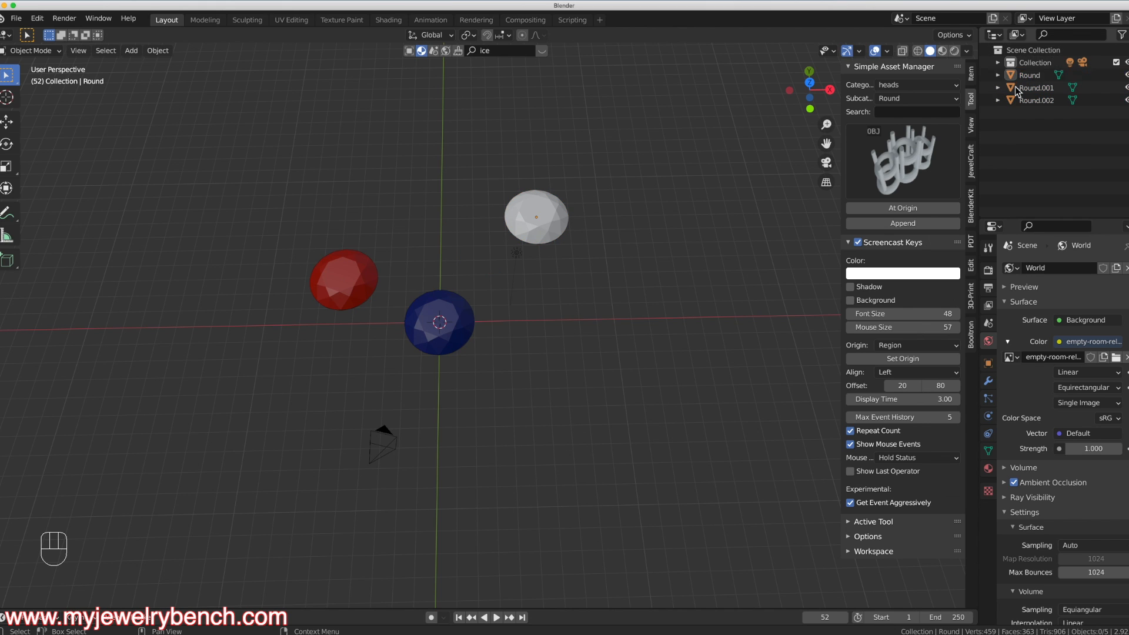
{"action": "left_click", "coordinate": [1052, 50]}
Hide the three round gems in the viewport.
{"action": "middle_click_drag", "start_coordinate": [438, 385], "coordinate": [453, 323]}
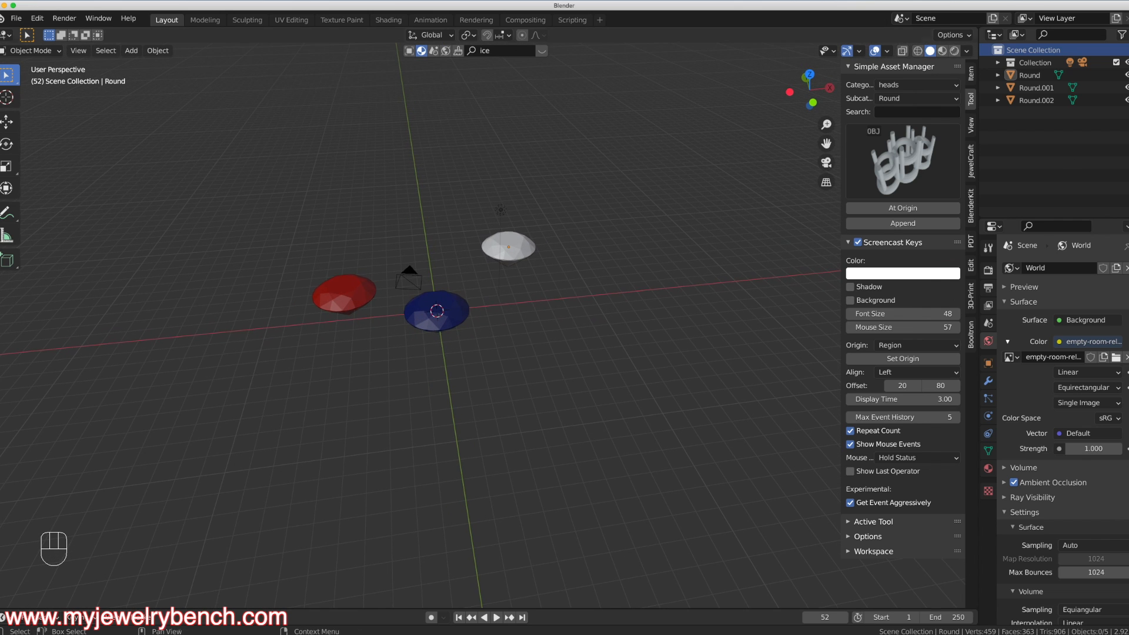
{"action": "left_click", "coordinate": [1125, 77]}
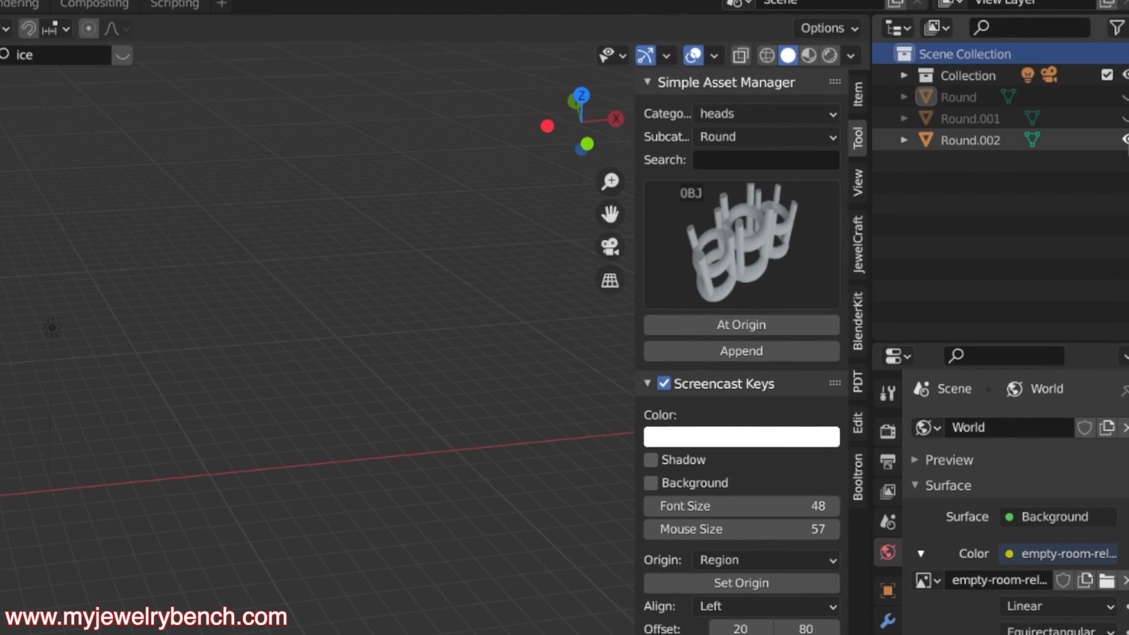
{"action": "left_click", "coordinate": [1124, 140]}
{"action": "middle_click_drag", "start_coordinate": [83, 574], "coordinate": [62, 611]}
{"action": "scroll", "coordinate": [84, 574], "scroll_direction": "up", "scroll_amount": 1}
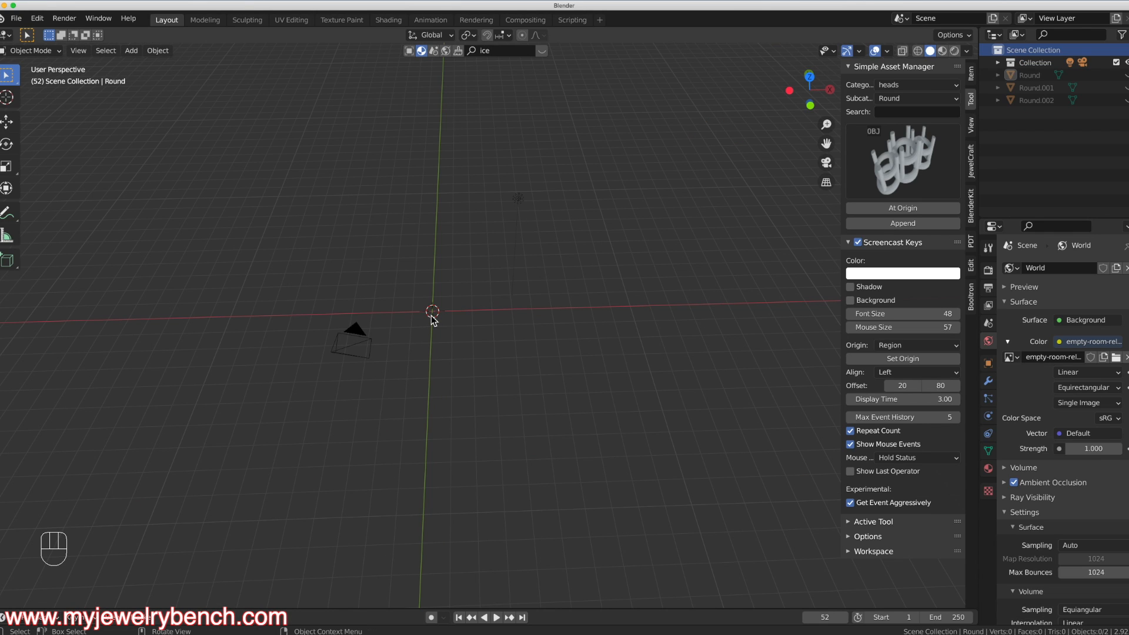
Add a UV sphere mesh at the 3D cursor on the origin.
{"action": "key", "text": "shift+a"}
{"action": "mouse_move", "coordinate": [433, 320]}
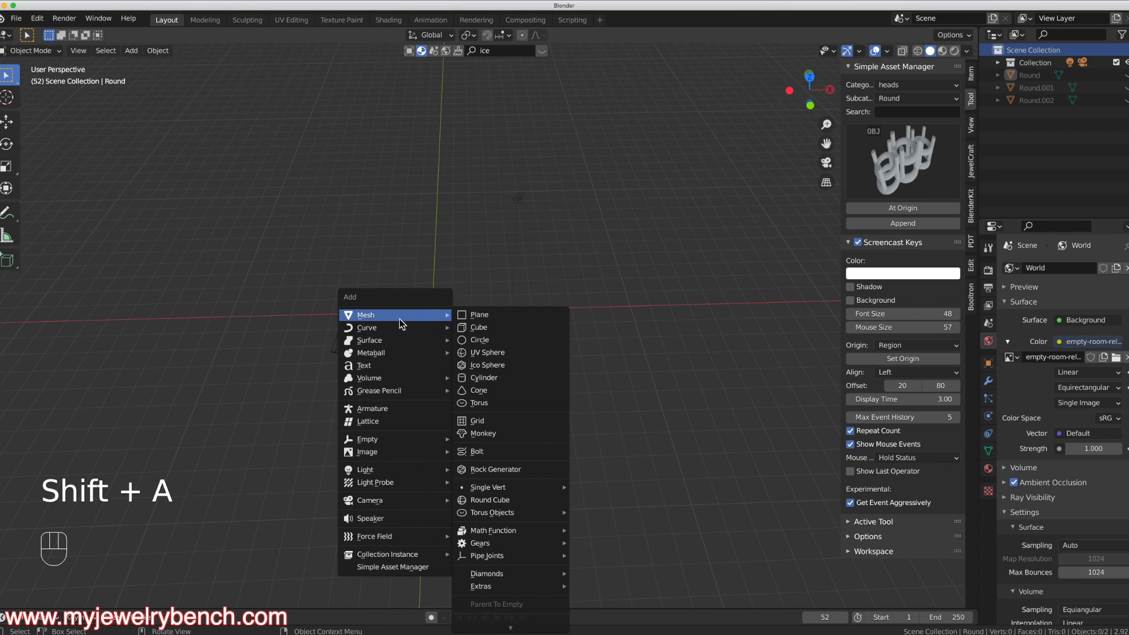
{"action": "left_click", "coordinate": [499, 353]}
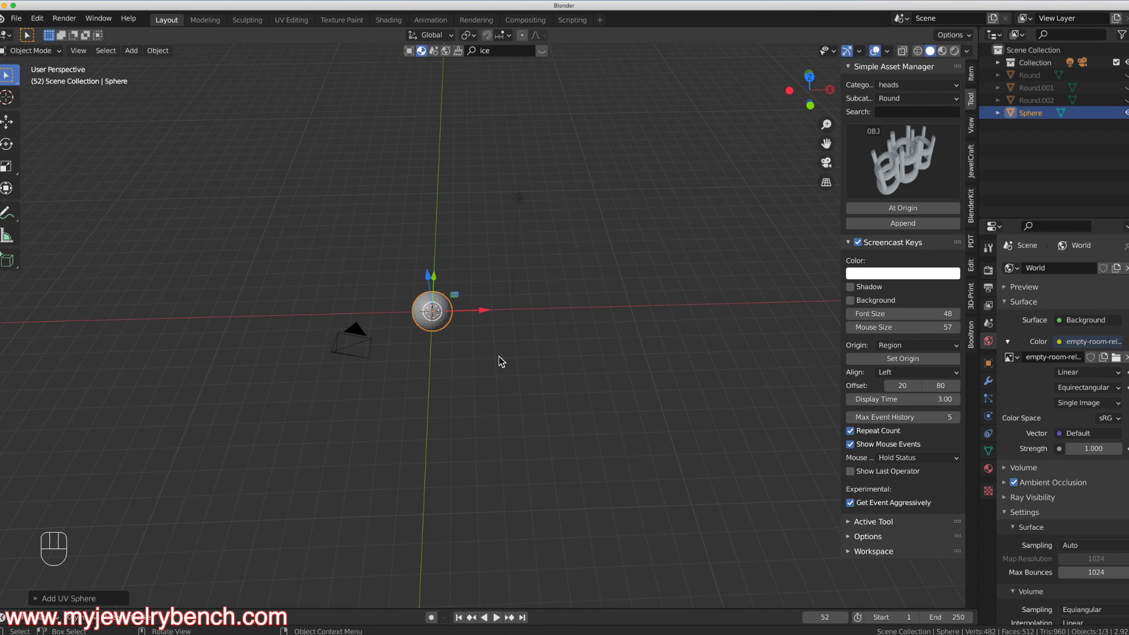
Set the new UV sphere to 48 segments, 48 rings and a radius of 4.6 mm.
{"action": "left_click", "coordinate": [39, 600]}
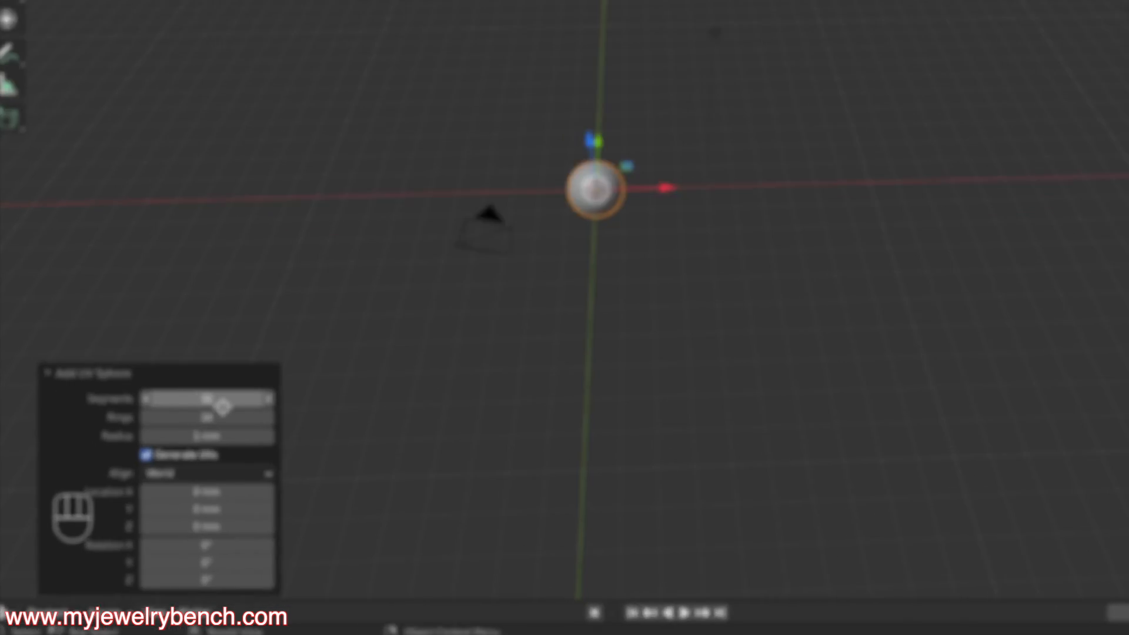
{"action": "left_click", "coordinate": [254, 377]}
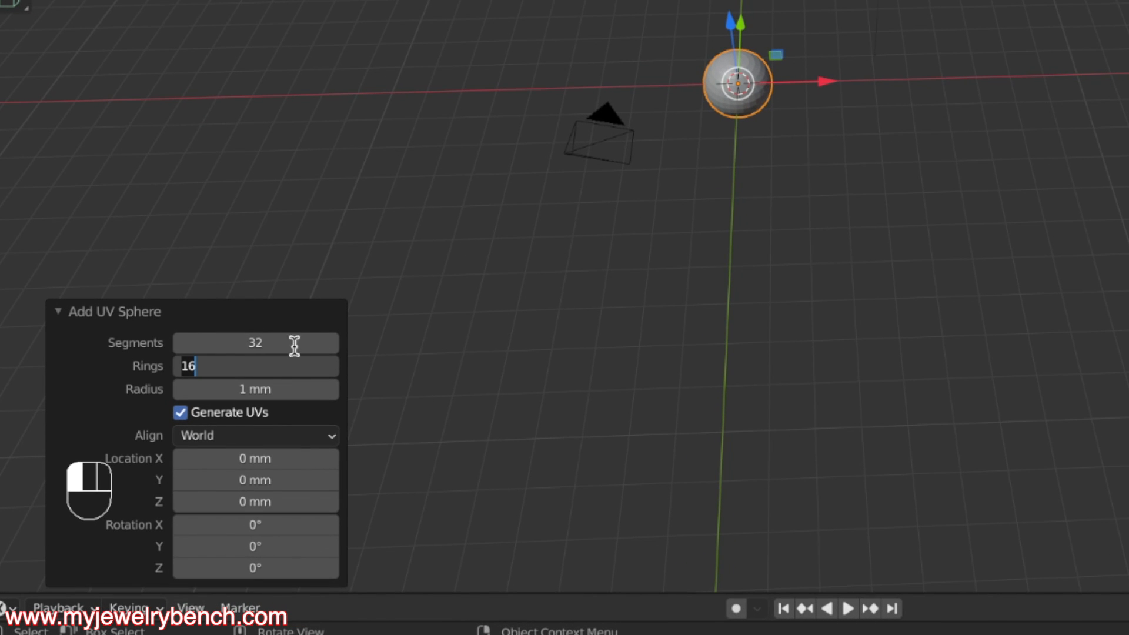
{"action": "double_click", "coordinate": [279, 356]}
{"action": "left_click", "coordinate": [280, 345]}
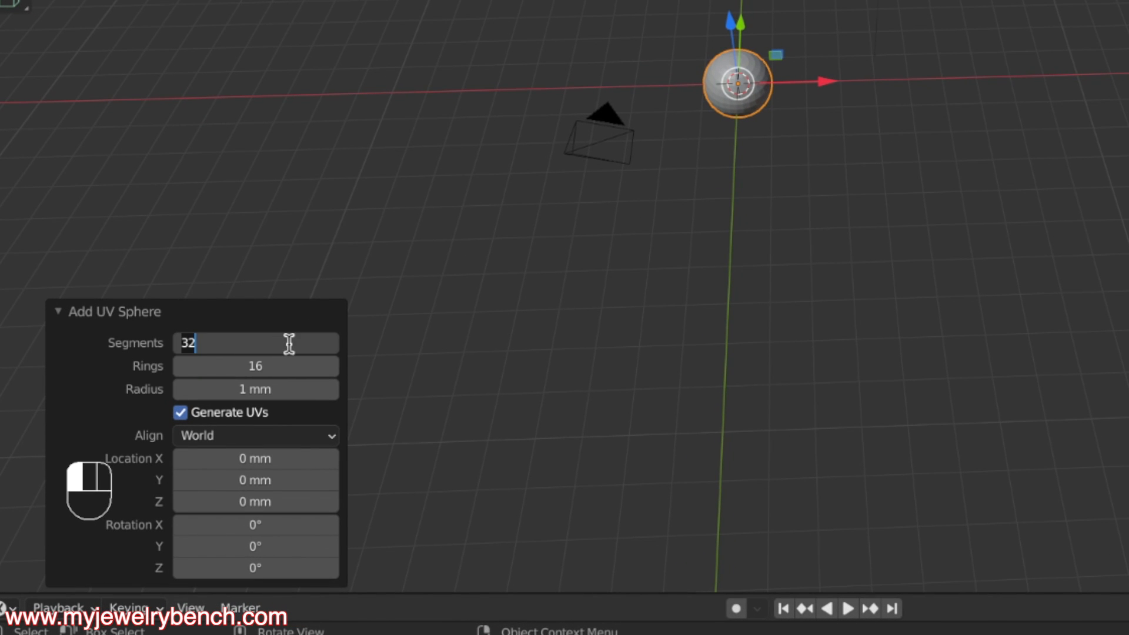
{"action": "type", "text": "48"}
{"action": "key", "text": "Tab"}
{"action": "type", "text": "4"}
{"action": "key", "text": "Tab"}
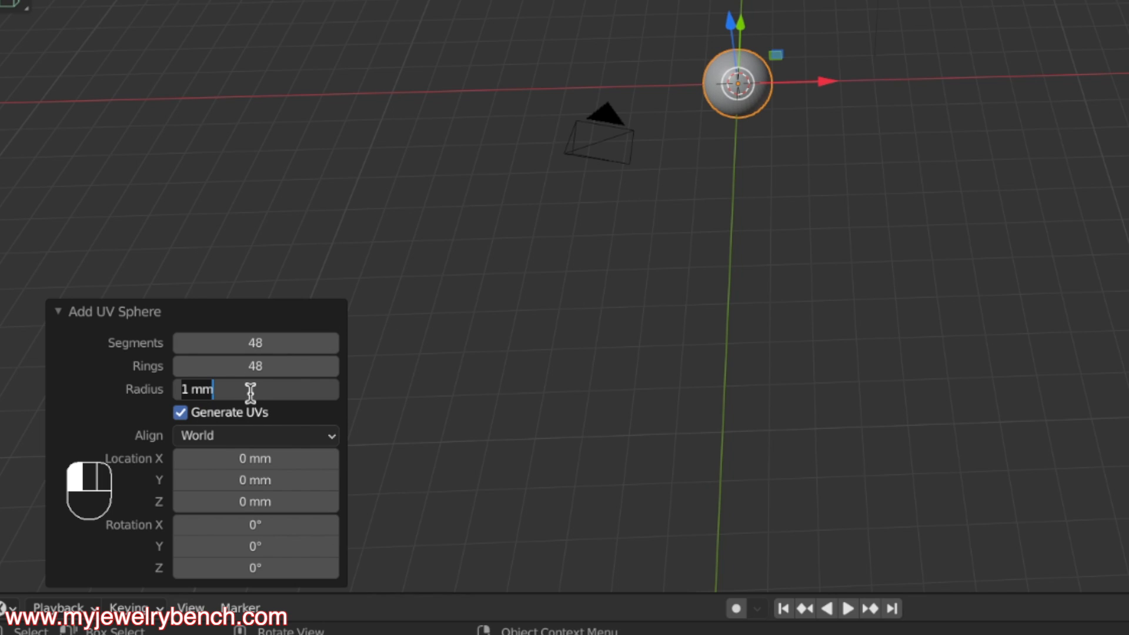
{"action": "type", "text": "4.6"}
{"action": "key", "text": "Return"}
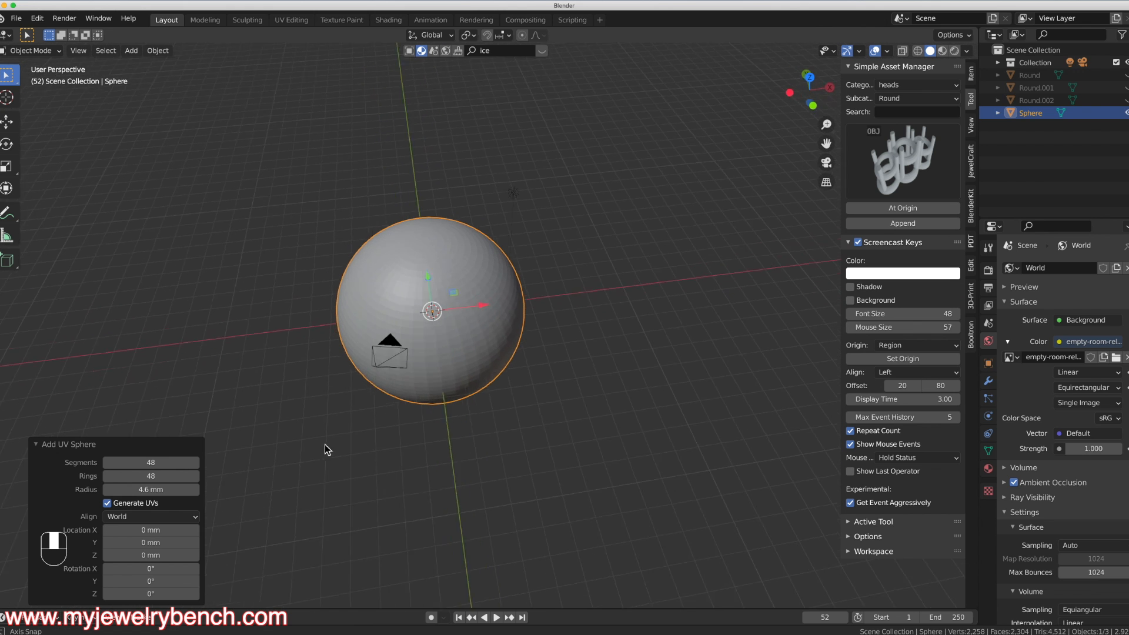
Duplicate the sphere in place and move the copy about 10.9 mm up along Z, clear of the original.
{"action": "middle_click_drag", "start_coordinate": [325, 444], "coordinate": [315, 402]}
{"action": "scroll", "coordinate": [371, 234], "scroll_direction": "up", "scroll_amount": 2}
{"action": "middle_click_drag", "start_coordinate": [411, 280], "coordinate": [403, 499]}
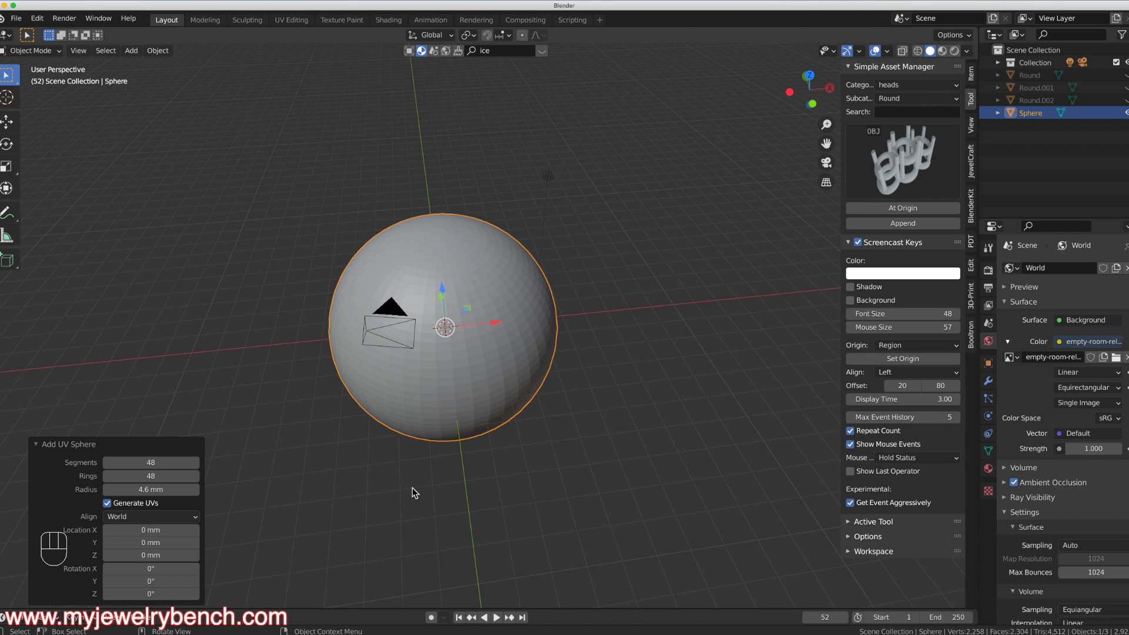
{"action": "middle_click_drag", "start_coordinate": [459, 410], "coordinate": [455, 467]}
{"action": "key", "text": "shift"}
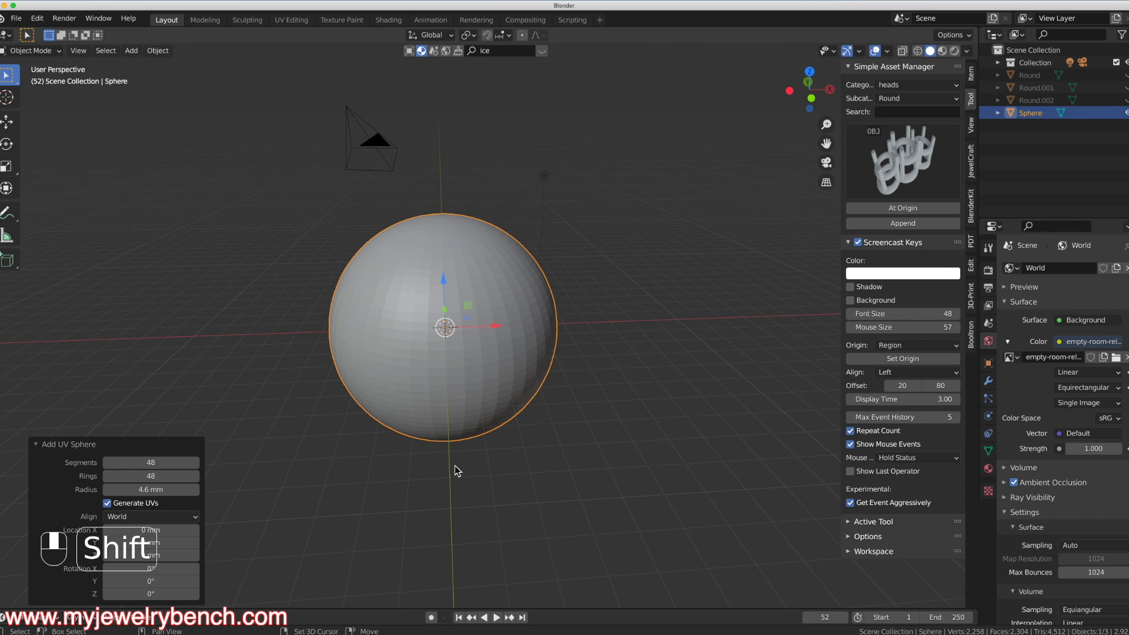
{"action": "key", "text": "shift+d"}
{"action": "key", "text": "Return"}
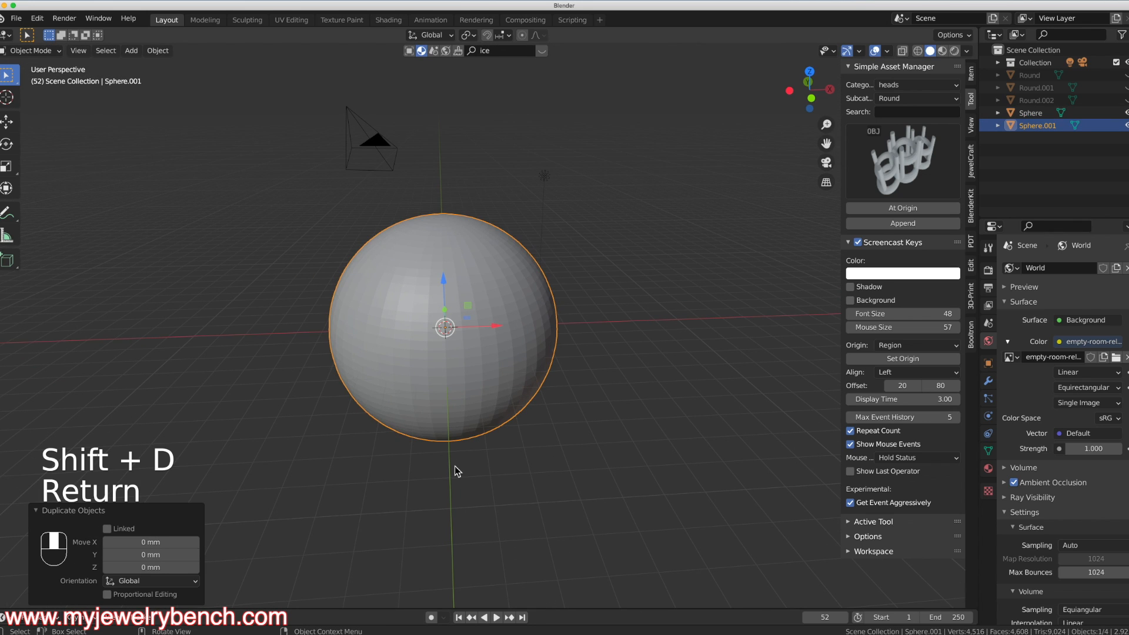
{"action": "left_click_drag", "start_coordinate": [442, 278], "coordinate": [516, 505]}
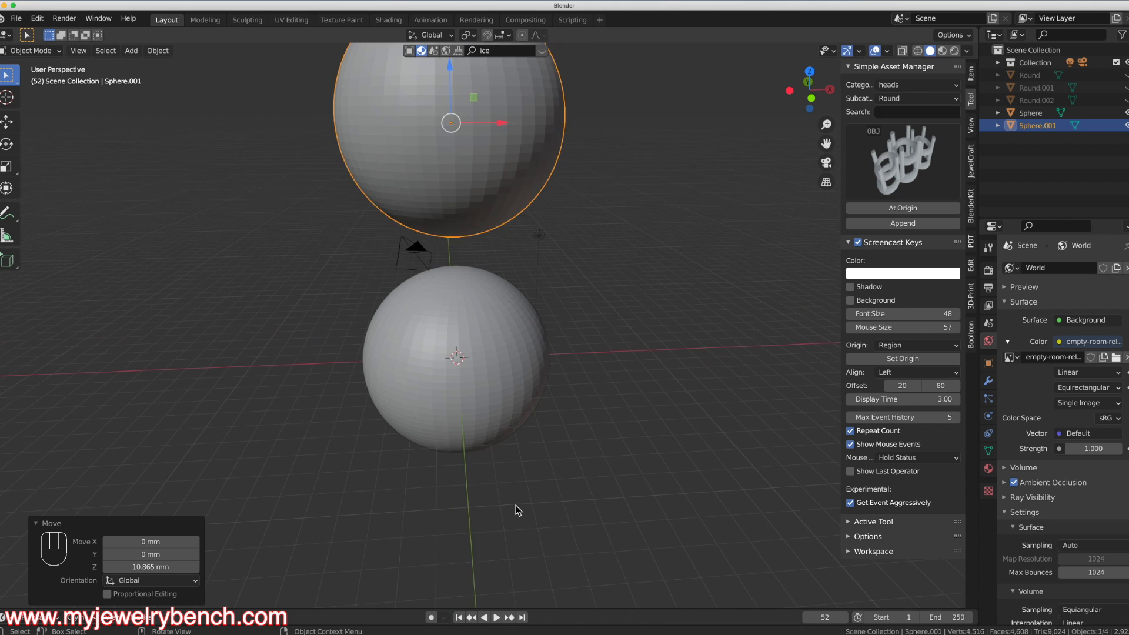
In front view, add a cube at the origin and move it about 9 mm up along Z.
{"action": "key", "text": "KP_1"}
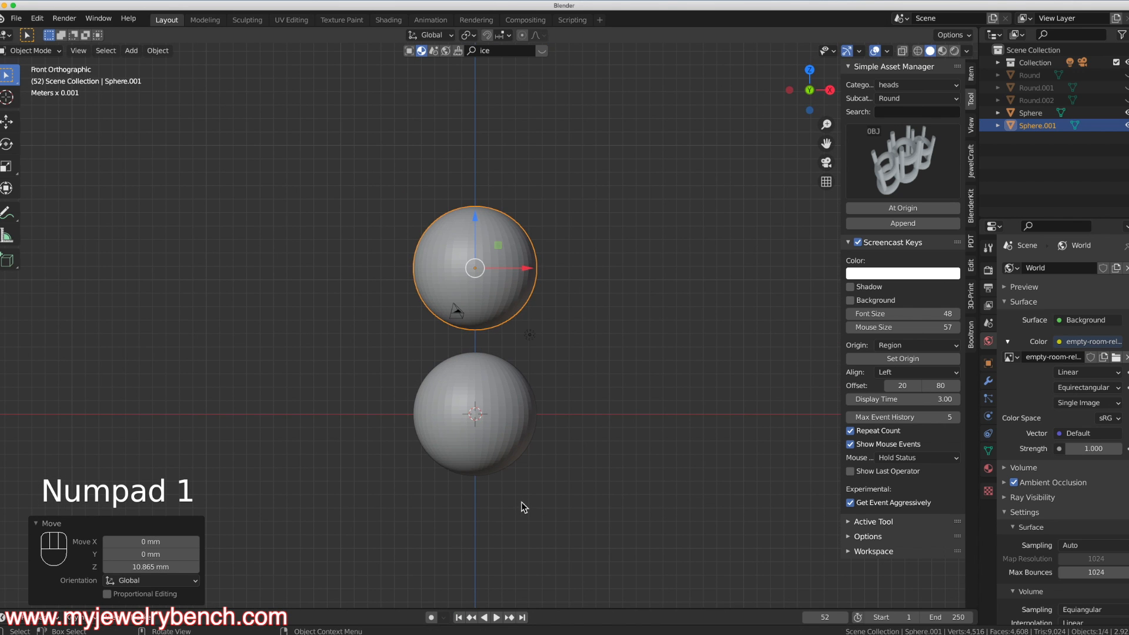
{"action": "key", "text": "shift+a"}
{"action": "mouse_move", "coordinate": [465, 358]}
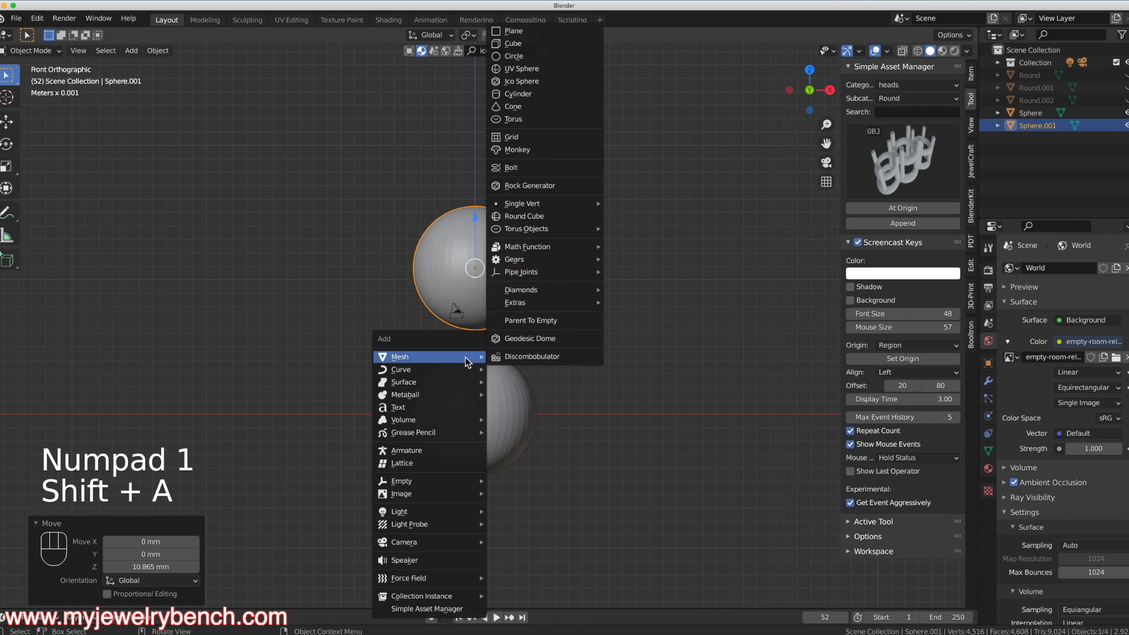
{"action": "left_click", "coordinate": [534, 44]}
{"action": "left_click_drag", "start_coordinate": [476, 375], "coordinate": [476, 253]}
Scale the cube uniformly by about 6 and lower it about 2.7 mm along Z to cover the lower sphere's upper half.
{"action": "key", "text": "s"}
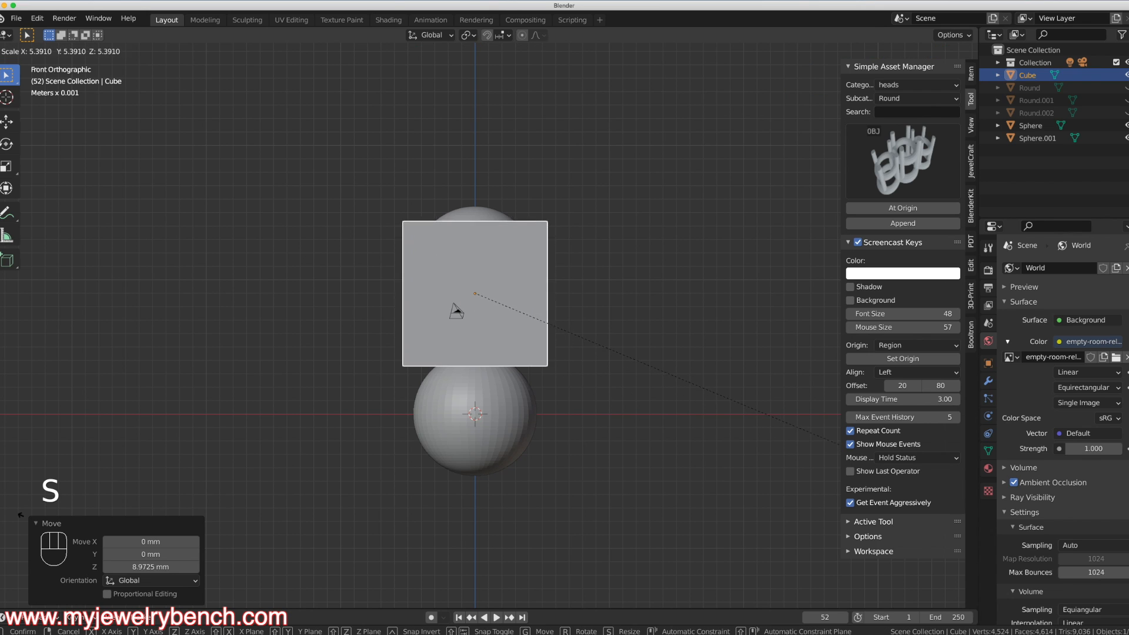
{"action": "left_click", "coordinate": [457, 312]}
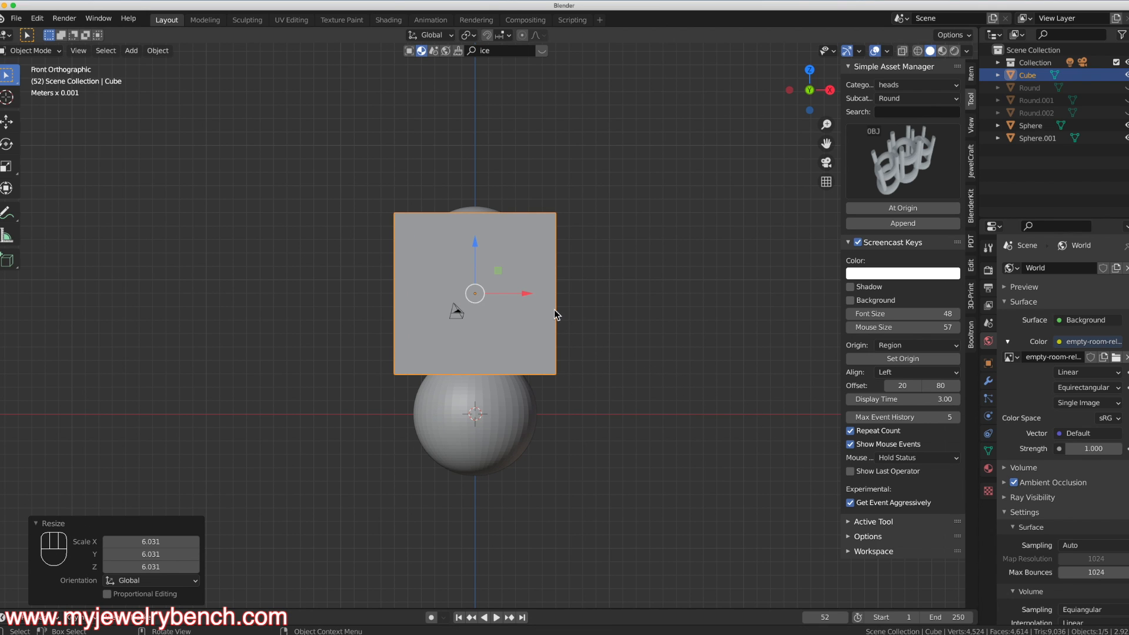
{"action": "left_click", "coordinate": [458, 436]}
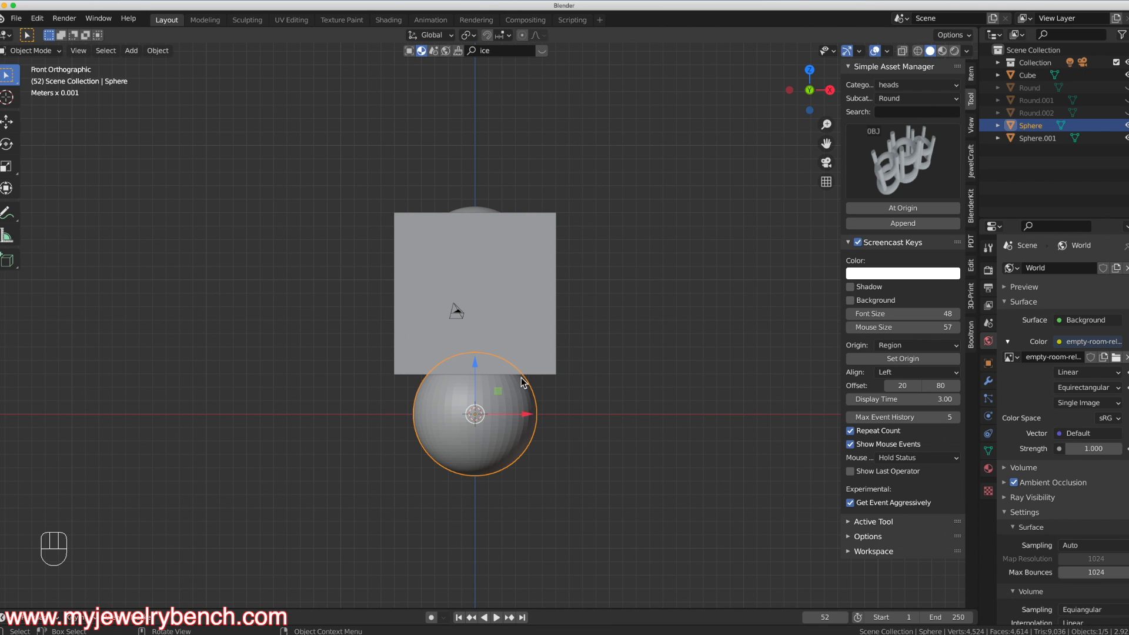
{"action": "left_click", "coordinate": [432, 297]}
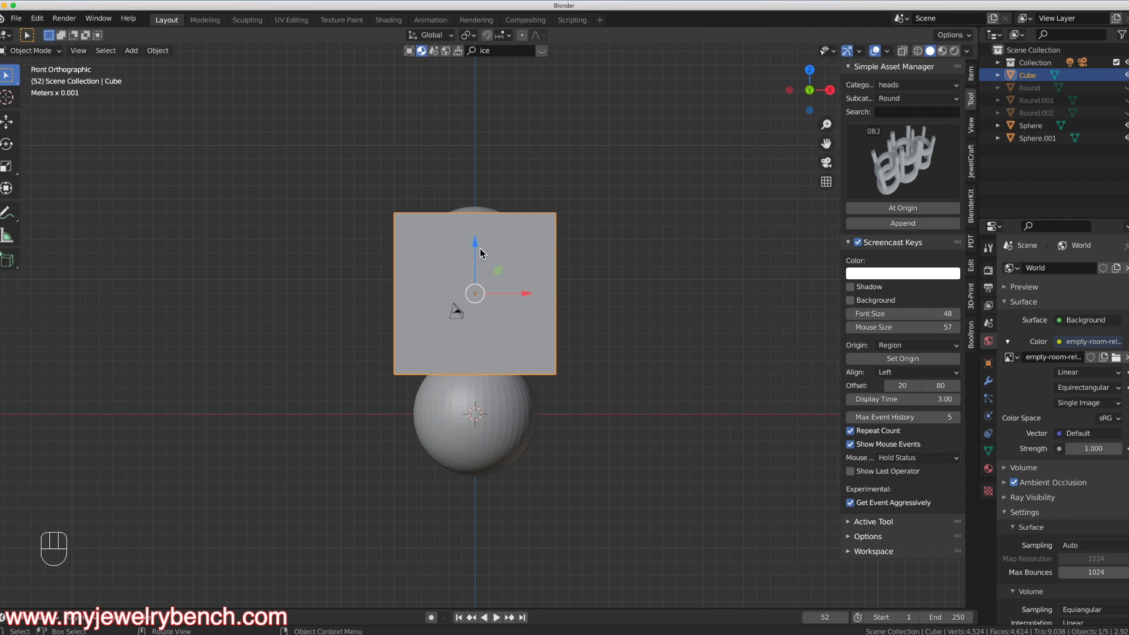
{"action": "left_click_drag", "start_coordinate": [475, 247], "coordinate": [479, 286]}
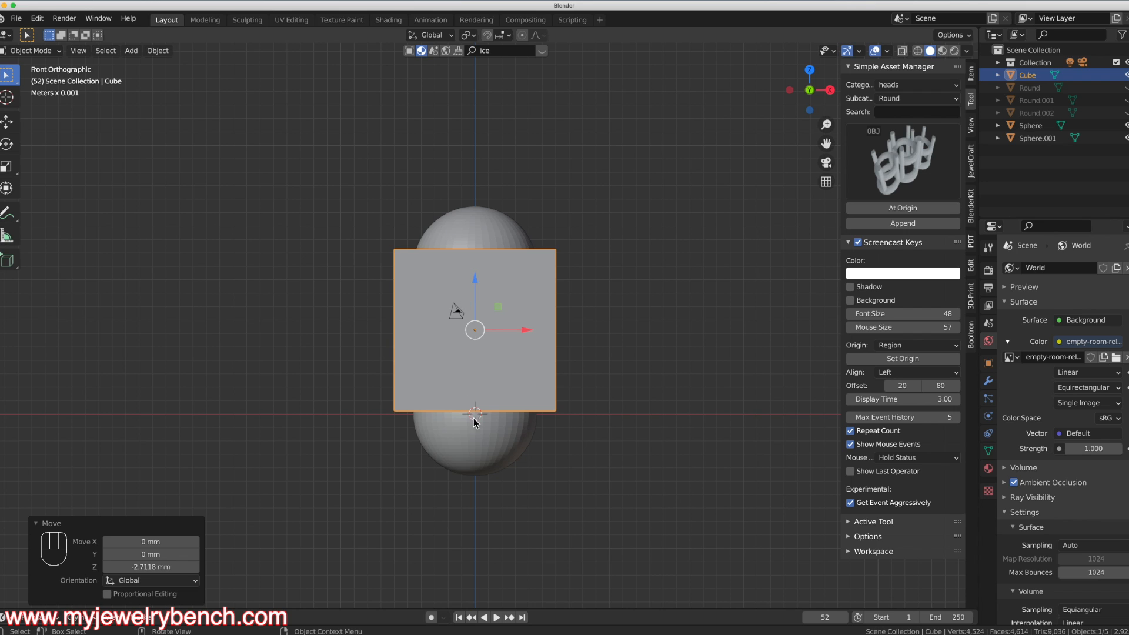
Subtract the cube from the lower sphere with a destructive boolean Difference to leave a half-sphere.
{"action": "left_click", "coordinate": [516, 453], "text": "shift"}
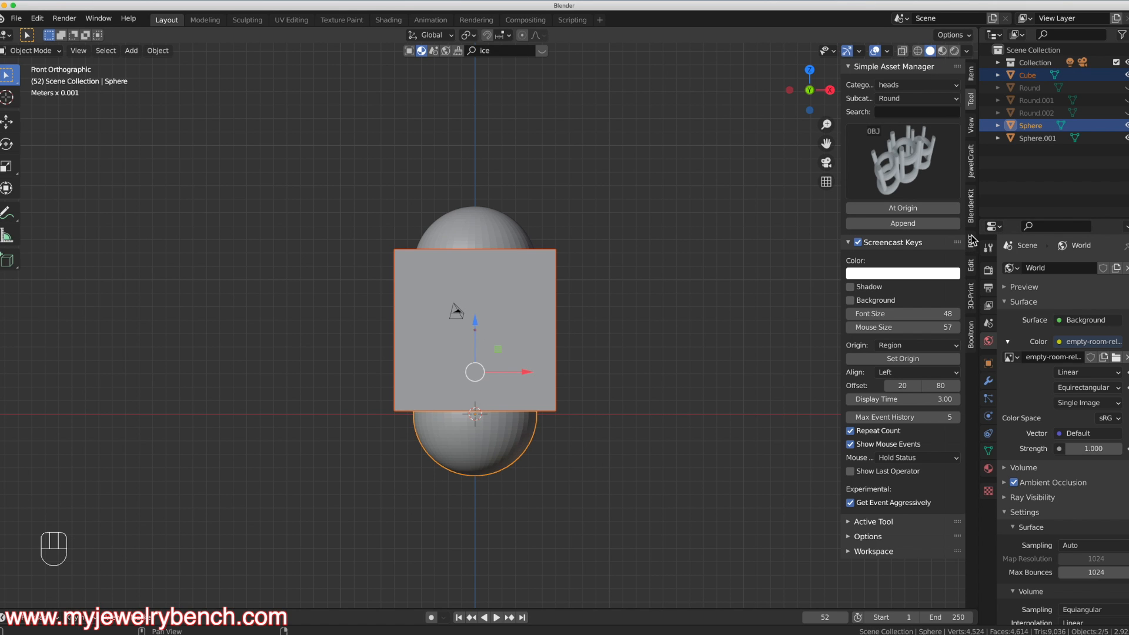
{"action": "left_click", "coordinate": [971, 334]}
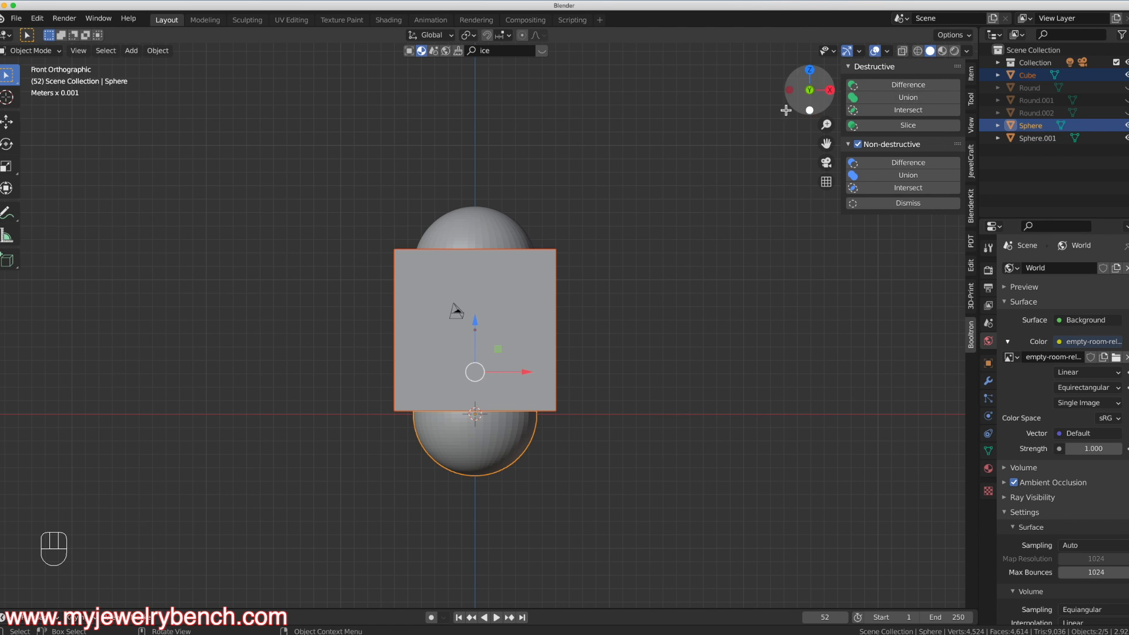
{"action": "left_click", "coordinate": [904, 93]}
{"action": "middle_click_drag", "start_coordinate": [329, 400], "coordinate": [429, 464]}
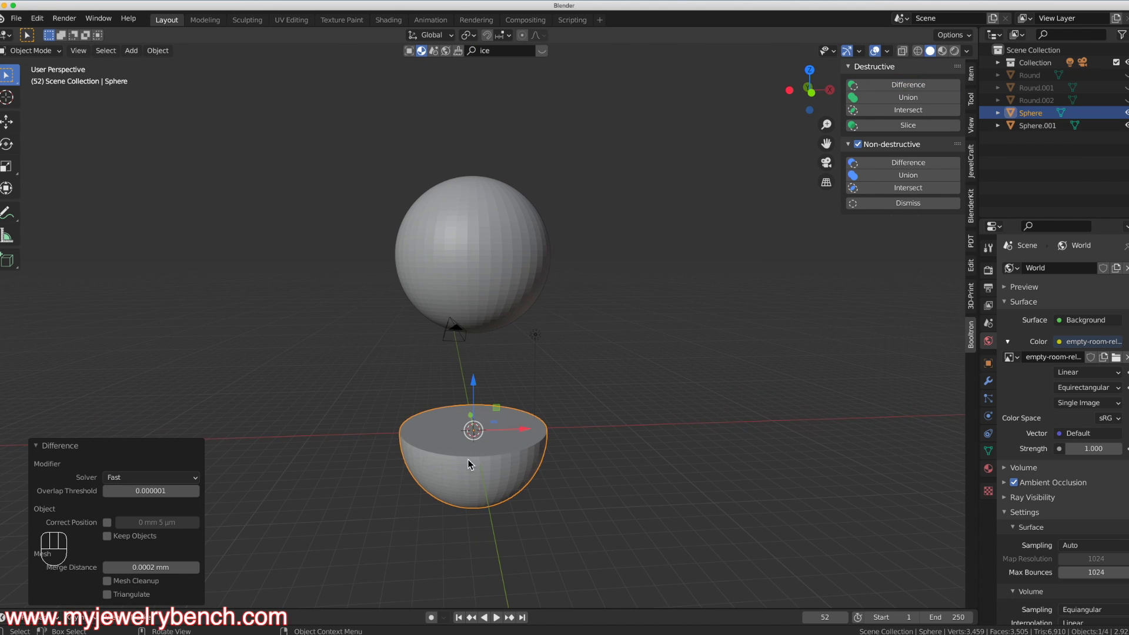
{"action": "middle_click_drag", "start_coordinate": [492, 511], "coordinate": [475, 484]}
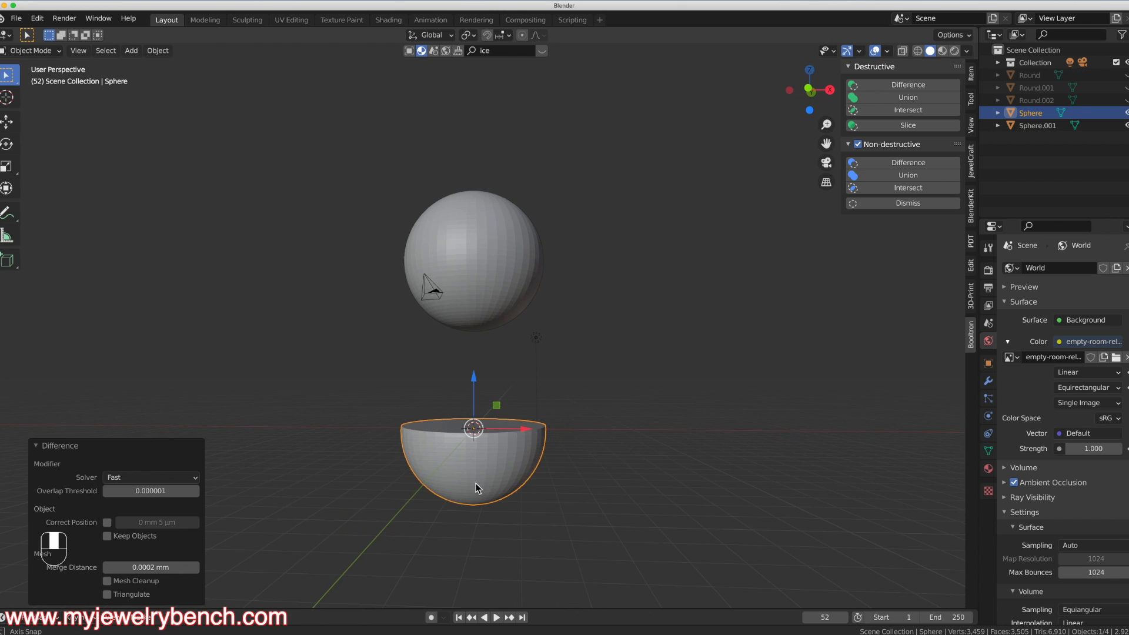
Scale the upper sphere uniformly to about 0.896 and move it about 10.8 mm down along Z into the half-sphere.
{"action": "left_click", "coordinate": [454, 294]}
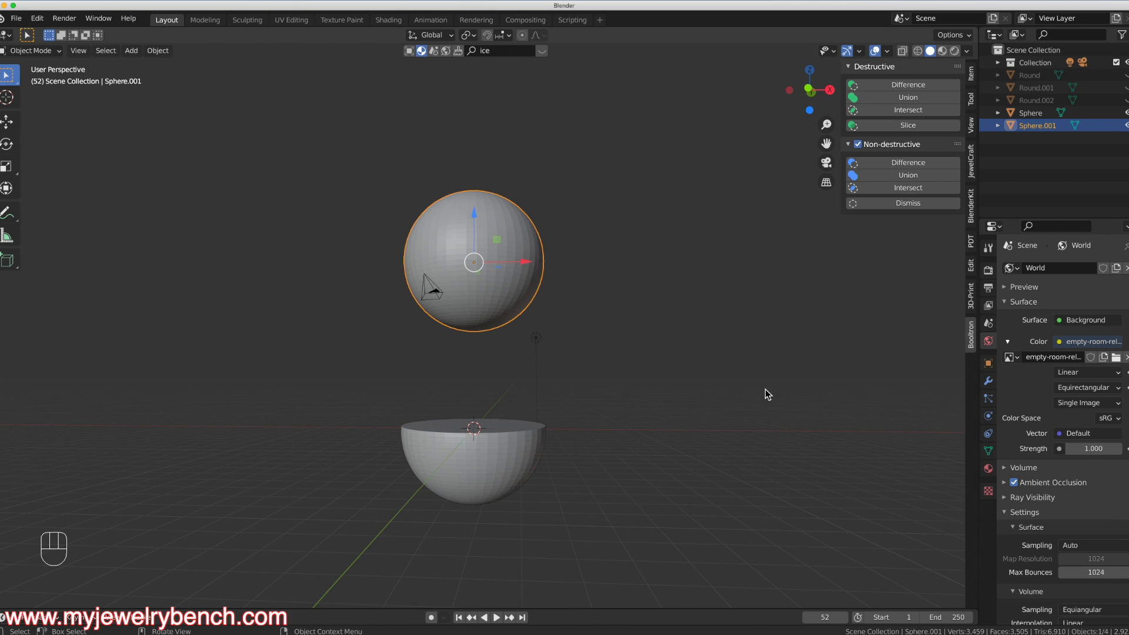
{"action": "key", "text": "s"}
{"action": "left_click", "coordinate": [732, 382]}
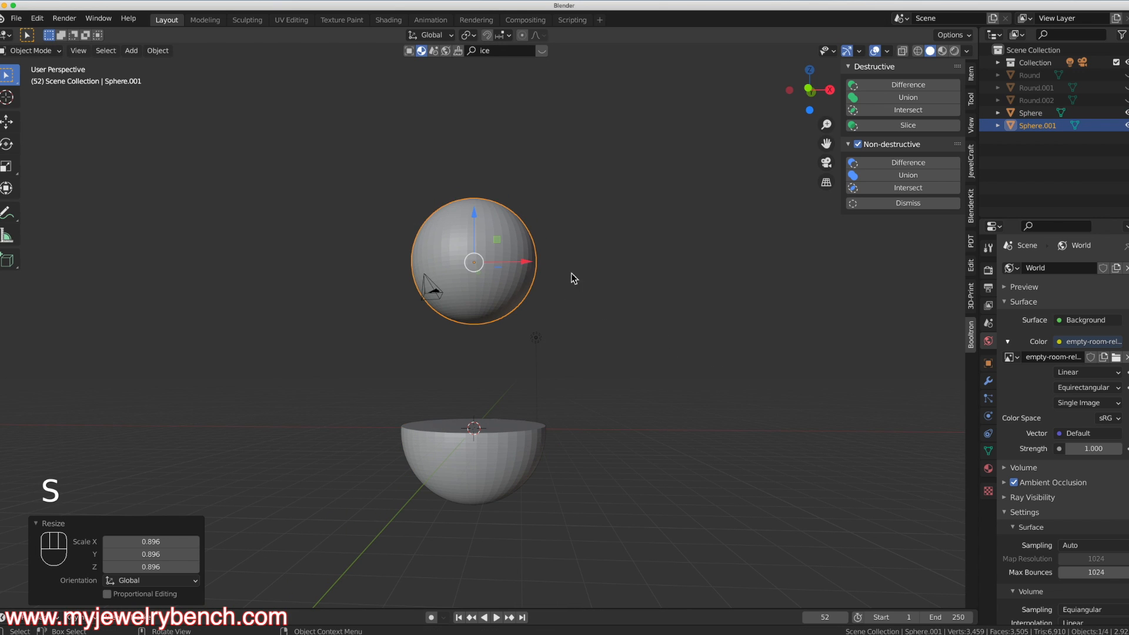
{"action": "key", "text": "g"}
{"action": "key", "text": "z"}
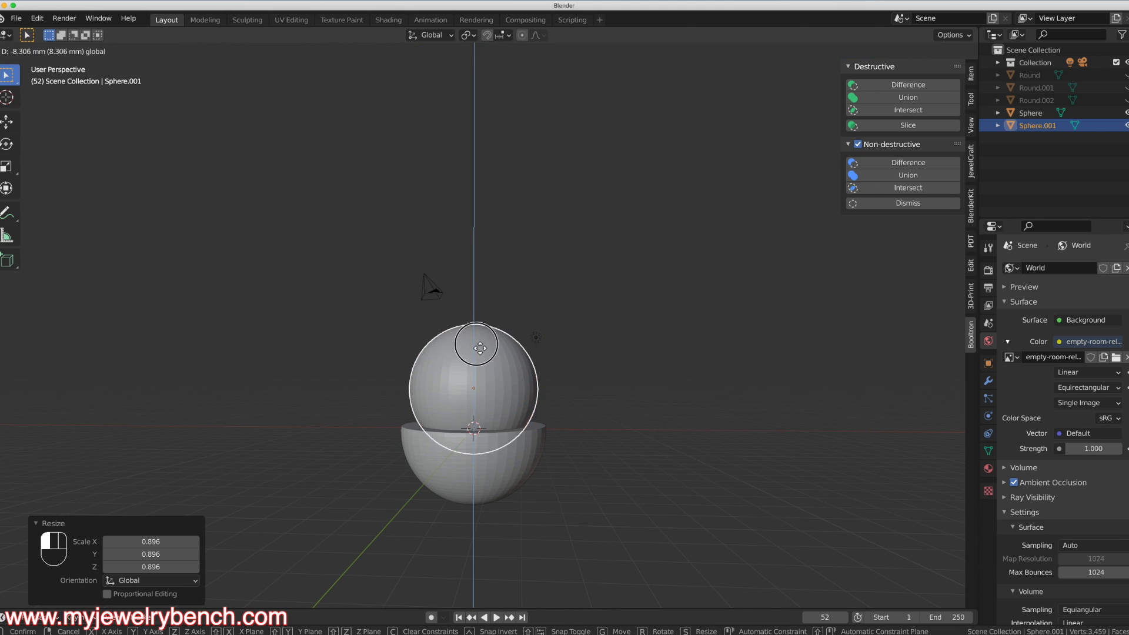
{"action": "left_click", "coordinate": [483, 383]}
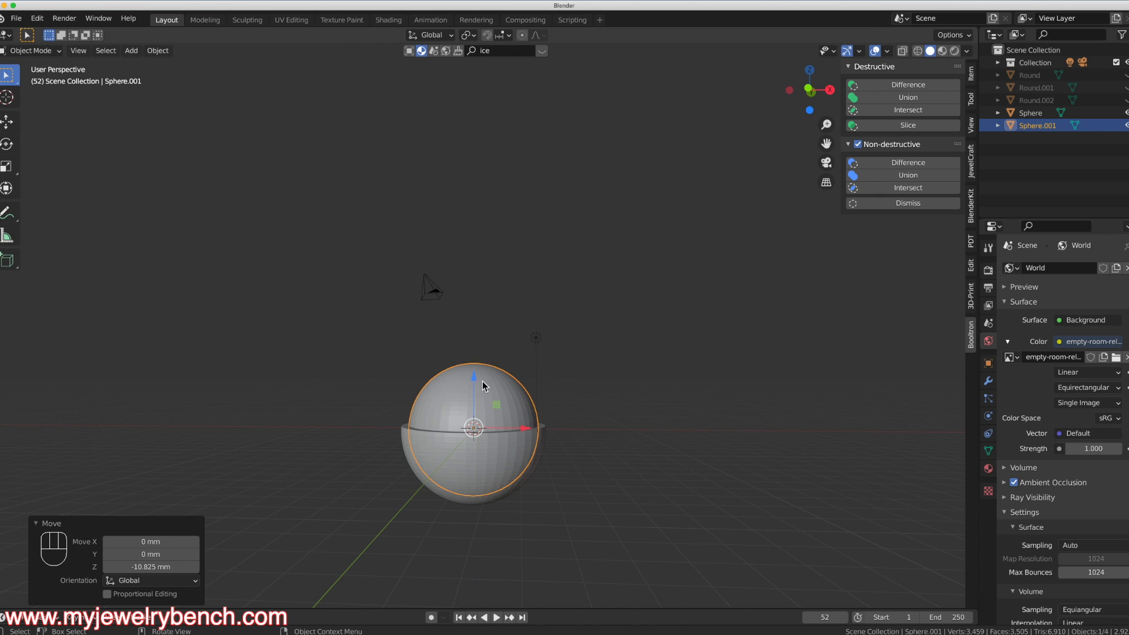
Turn on X-ray display and, in front view, lower the inner sphere about 0.12 mm along Z.
{"action": "left_click", "coordinate": [902, 52]}
{"action": "key", "text": "KP_1"}
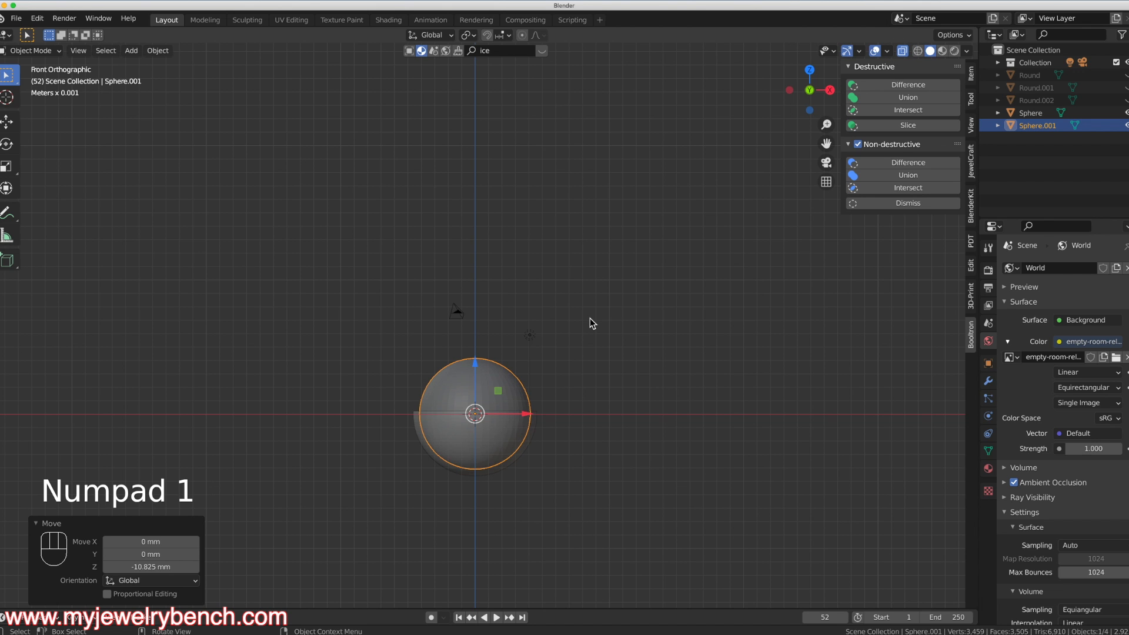
{"action": "scroll", "coordinate": [484, 417], "scroll_direction": "up", "scroll_amount": 2}
{"action": "scroll", "coordinate": [484, 529], "scroll_direction": "up", "scroll_amount": 3}
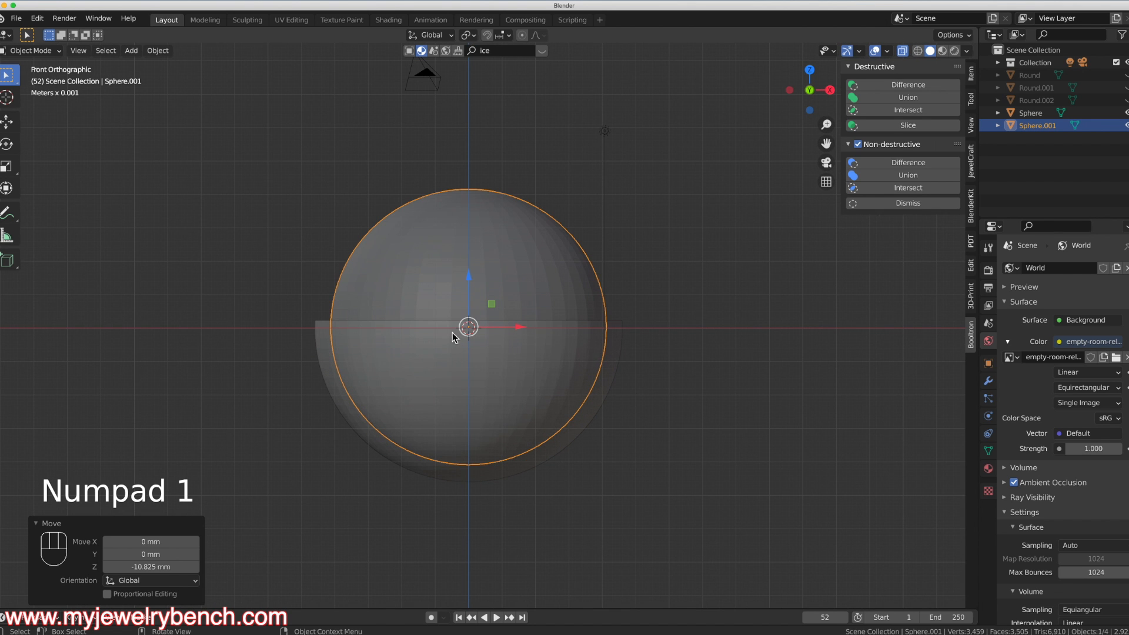
{"action": "left_click_drag", "start_coordinate": [469, 280], "coordinate": [470, 289]}
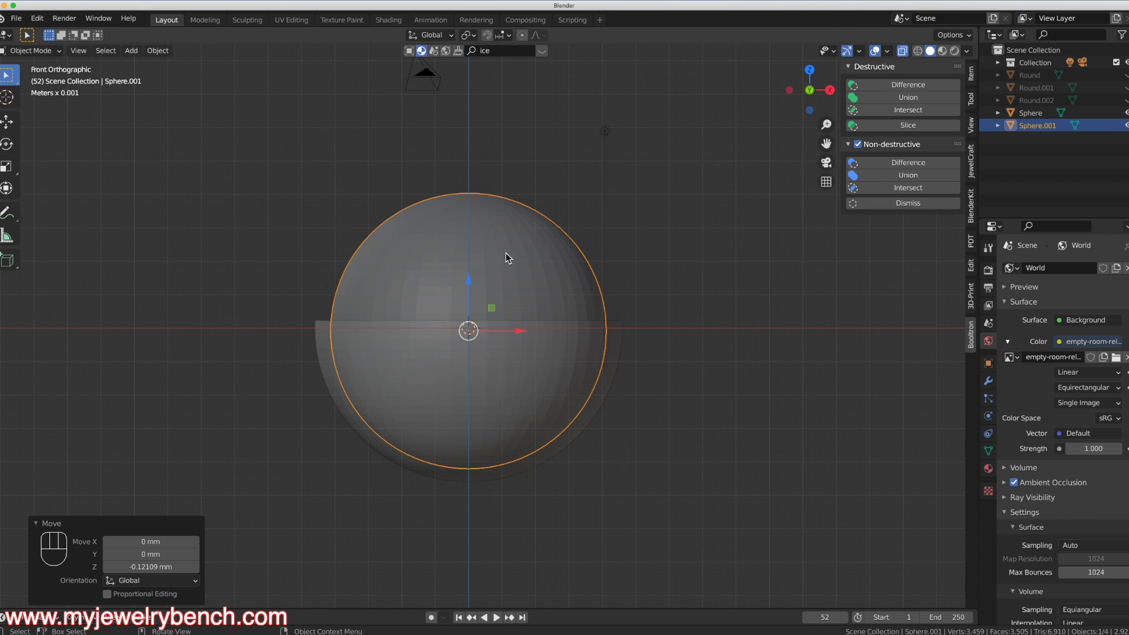
Subtract the inner sphere from the half-sphere with a destructive boolean Difference to form a hollow bowl.
{"action": "left_click", "coordinate": [618, 352], "text": "shift"}
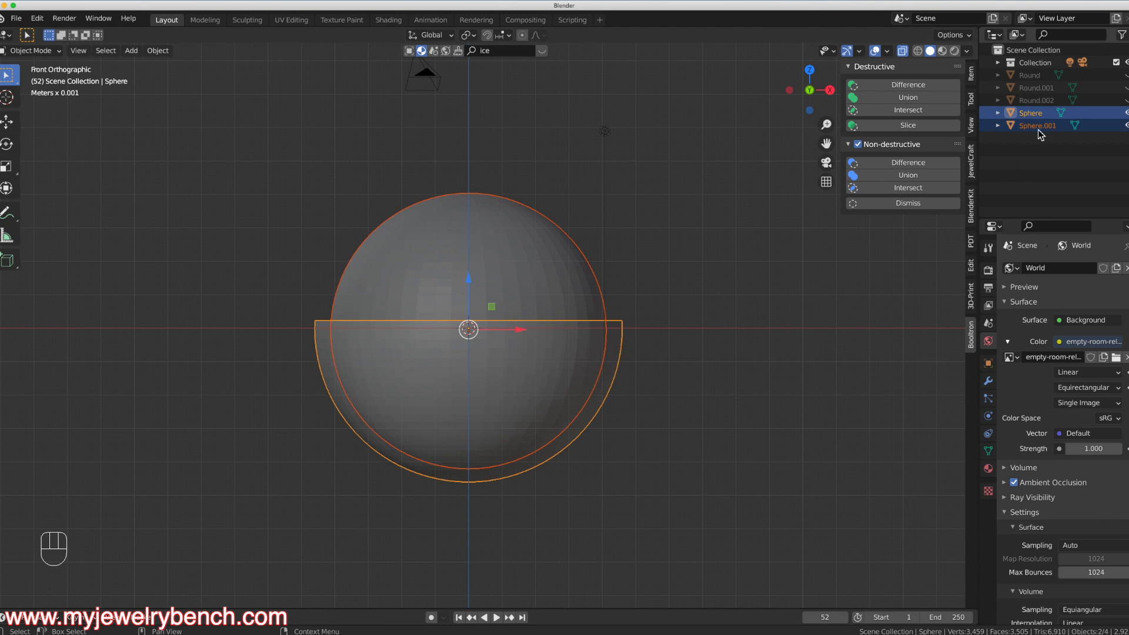
{"action": "left_click", "coordinate": [891, 88]}
{"action": "middle_click_drag", "start_coordinate": [661, 269], "coordinate": [452, 396]}
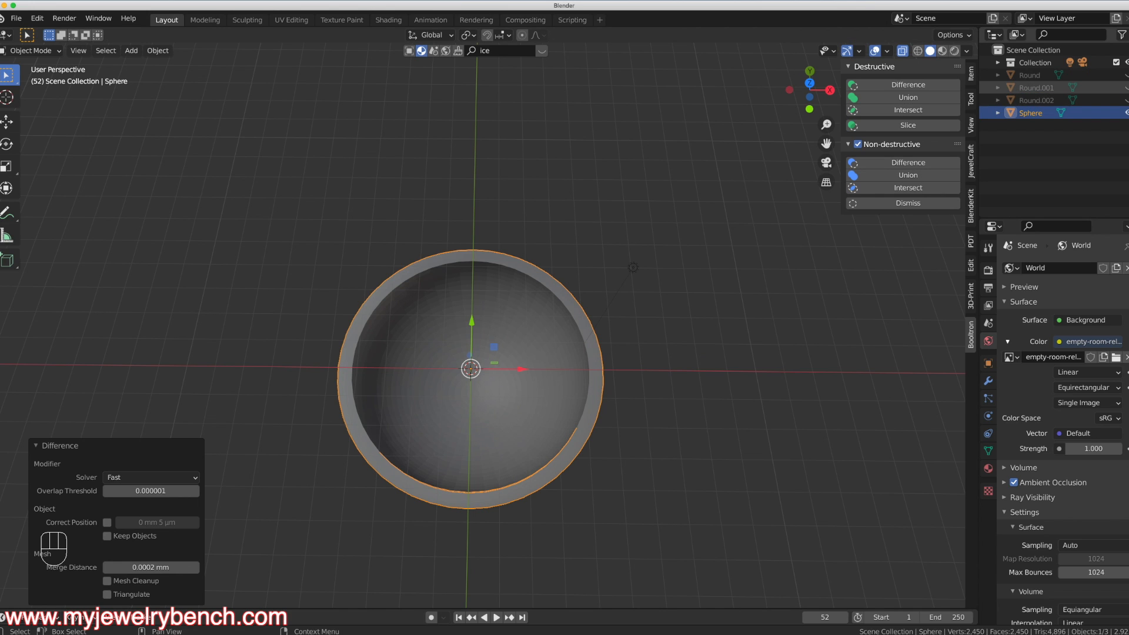
Unhide the three round gems, Round, Round.001 and Round.002.
{"action": "left_click", "coordinate": [1125, 87]}
{"action": "left_click", "coordinate": [1125, 100]}
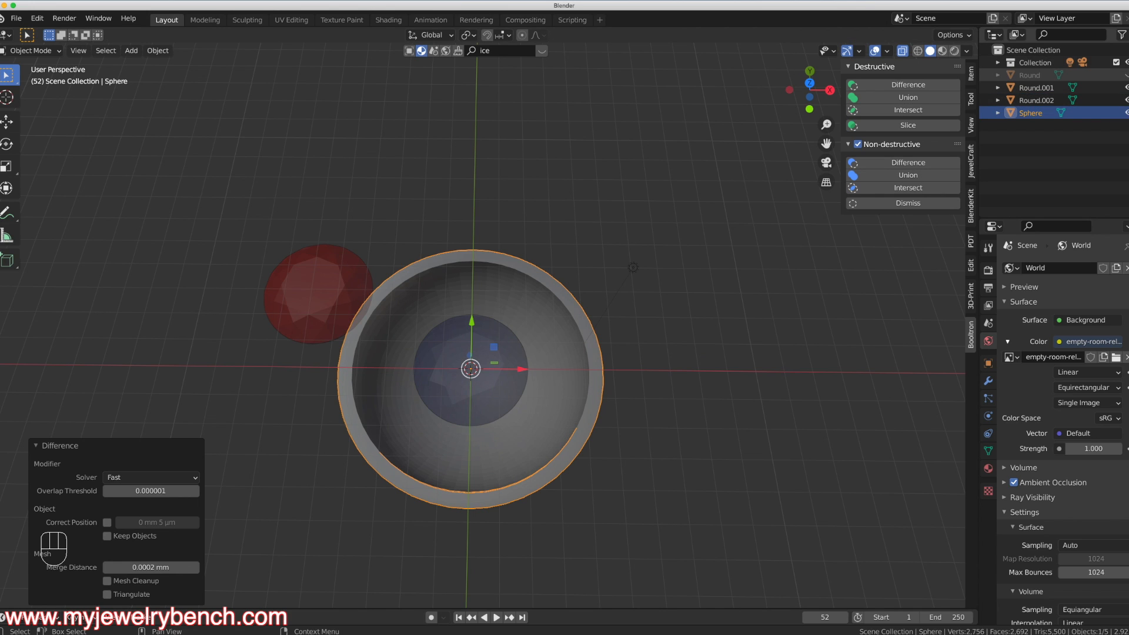
{"action": "left_click", "coordinate": [1126, 75]}
{"action": "middle_click_drag", "start_coordinate": [453, 317], "coordinate": [453, 362]}
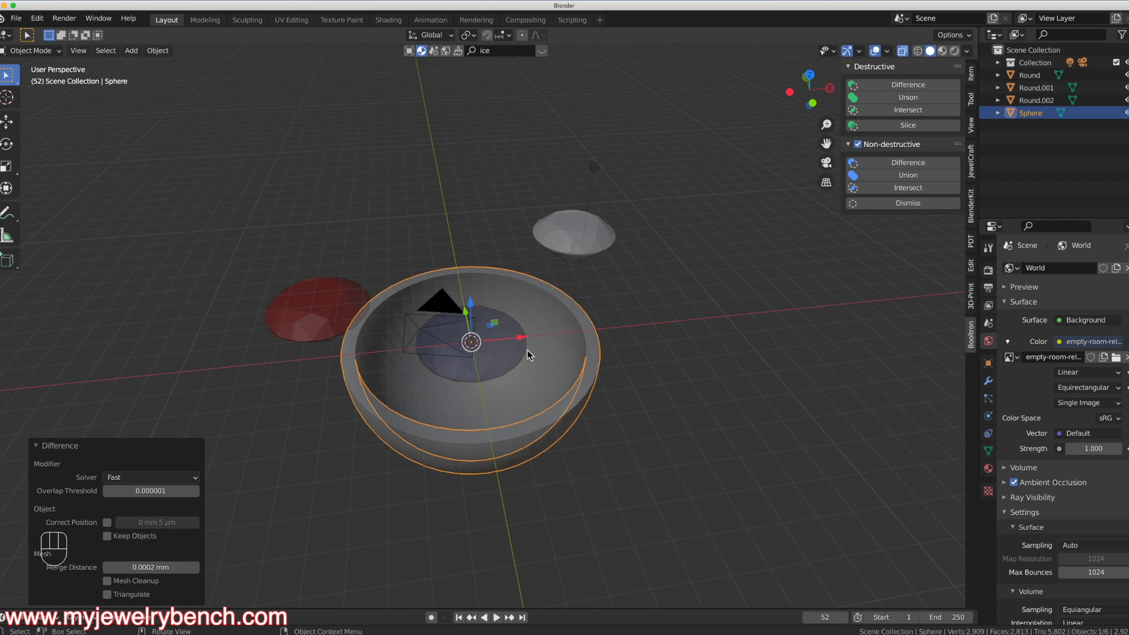
Scale the hollow bowl down uniformly so it fits closely around the blue gem.
{"action": "left_click", "coordinate": [507, 363]}
{"action": "left_click", "coordinate": [584, 370]}
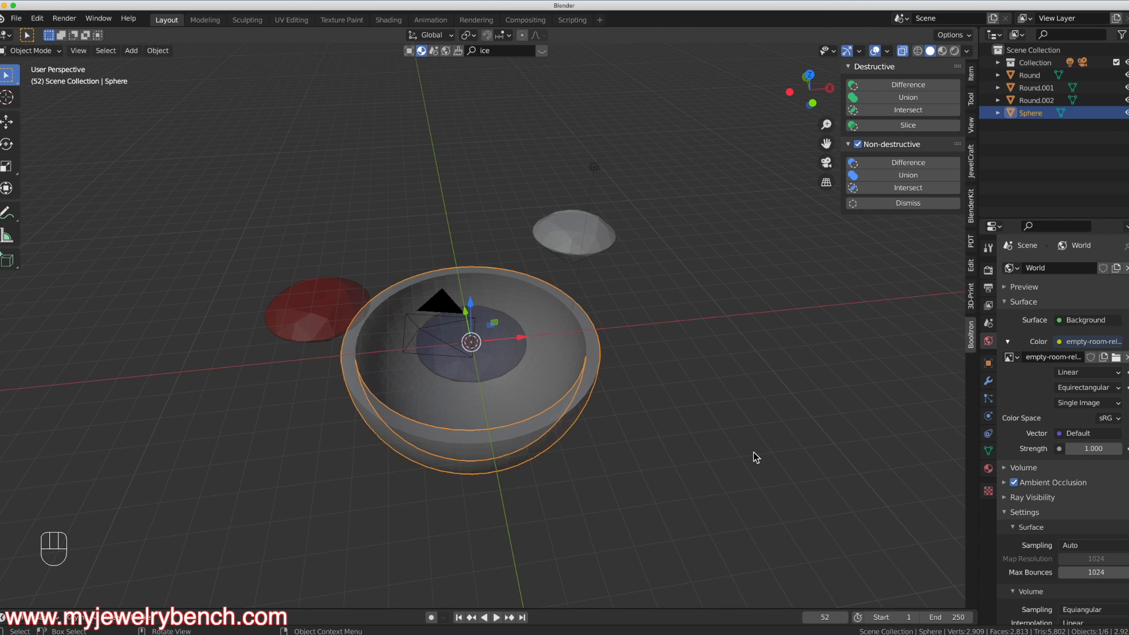
{"action": "key", "text": "s"}
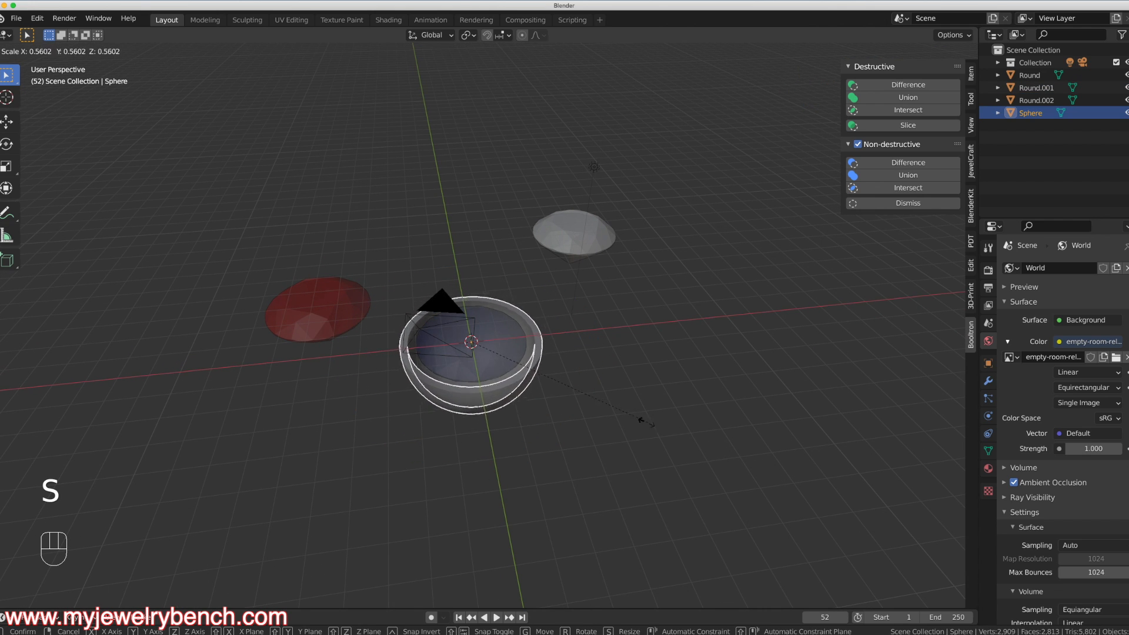
{"action": "left_click", "coordinate": [622, 414]}
Raise the bowl about 0.21 mm along Z, and in front view lower it about 0.11 mm to align with the gem's girdle.
{"action": "middle_click_drag", "start_coordinate": [496, 447], "coordinate": [455, 270]}
{"action": "left_click_drag", "start_coordinate": [467, 270], "coordinate": [467, 262]}
{"action": "key", "text": "KP_1"}
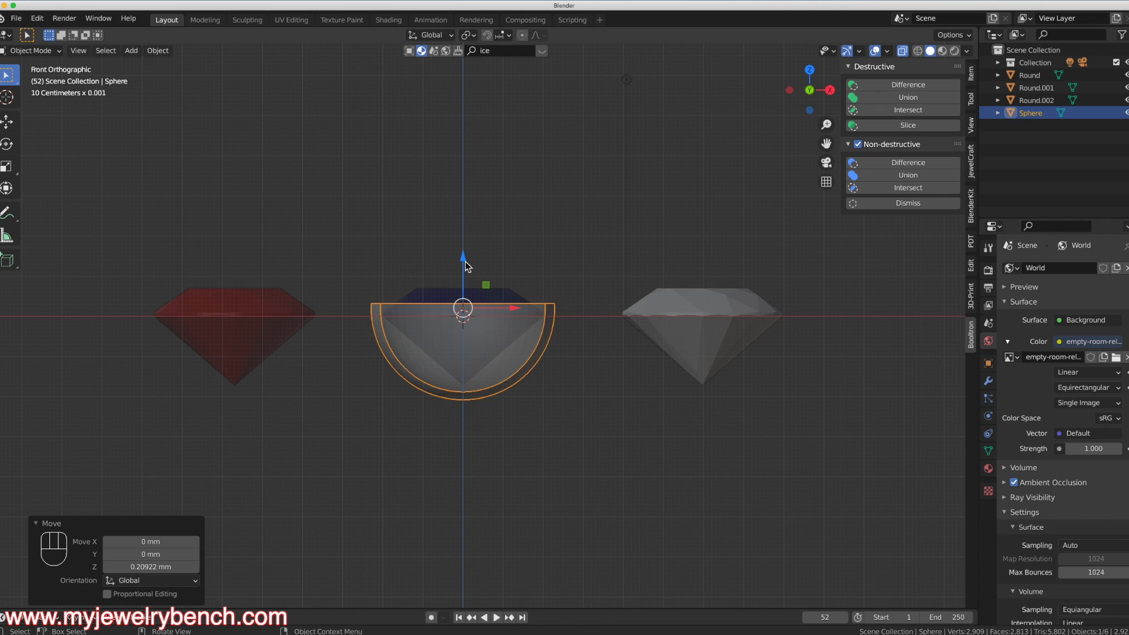
{"action": "left_click_drag", "start_coordinate": [463, 266], "coordinate": [464, 266]}
Scale the bowl uniformly to about 0.939 to tighten it around the blue gem.
{"action": "key", "text": "s"}
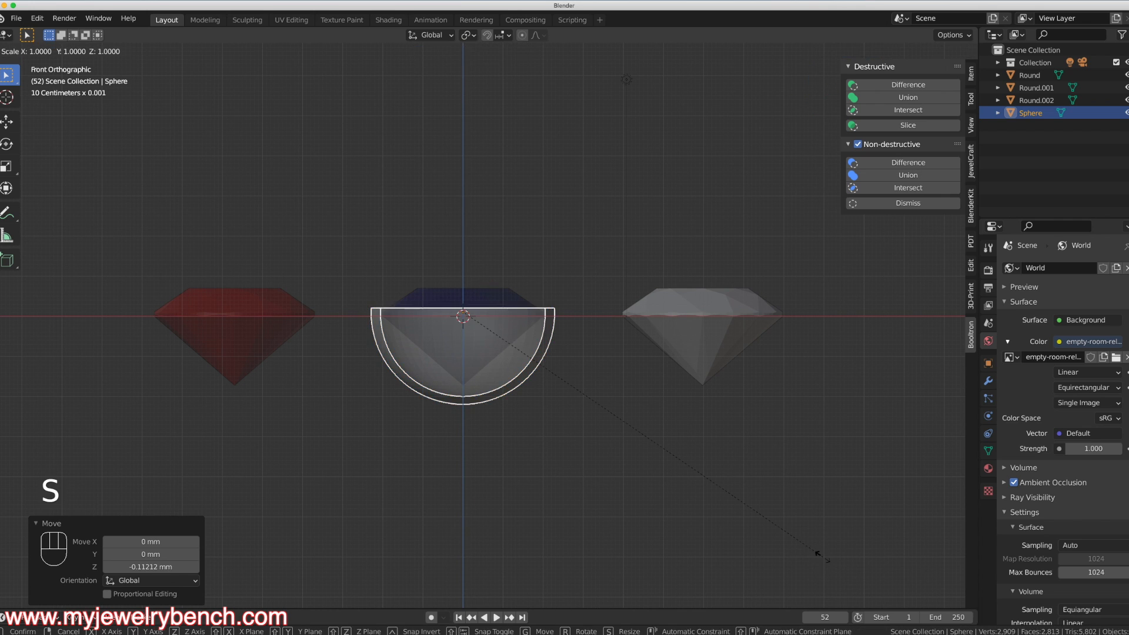
{"action": "left_click", "coordinate": [791, 548]}
{"action": "middle_click_drag", "start_coordinate": [599, 431], "coordinate": [548, 405]}
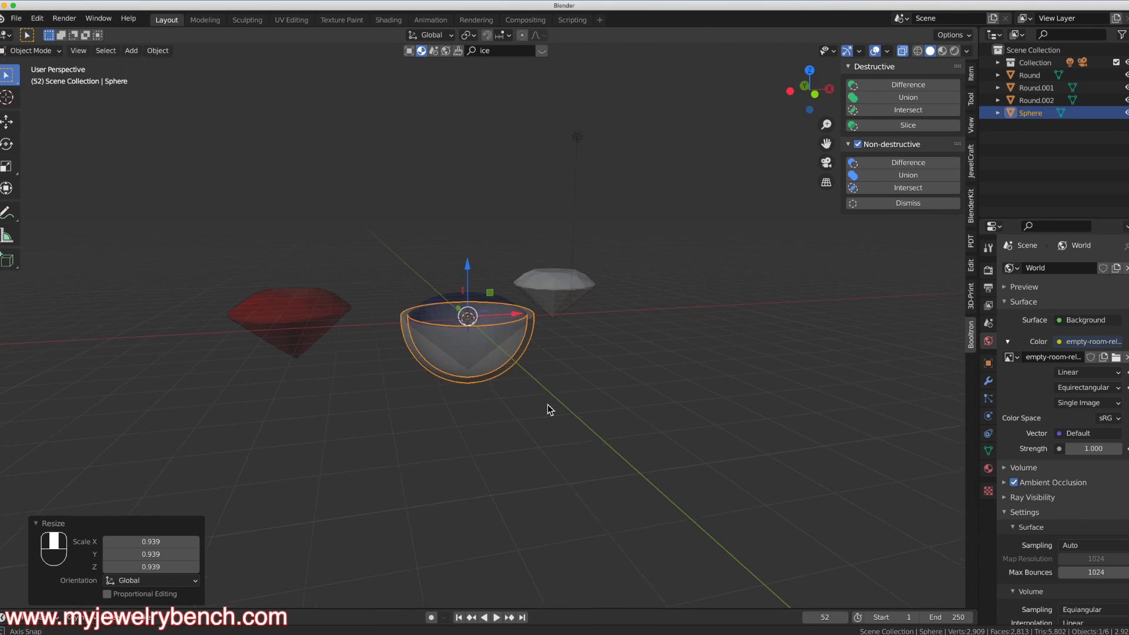
Hide the blue gem, Round.001, seated in the bowl.
{"action": "key", "text": "Tab"}
{"action": "key", "text": "Tab"}
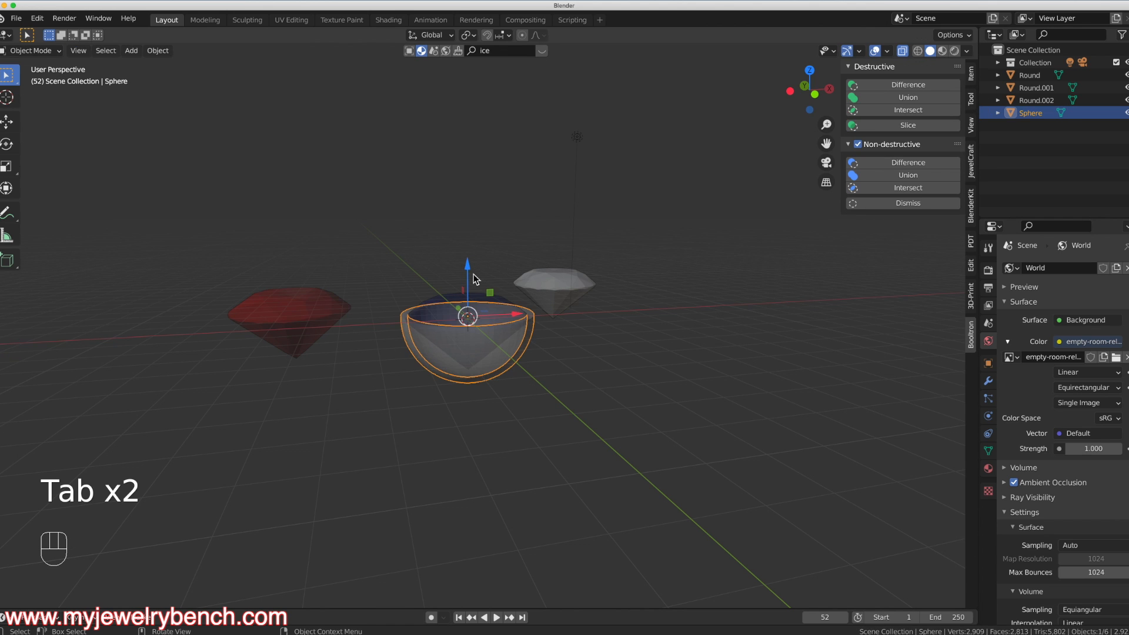
{"action": "left_click", "coordinate": [479, 295]}
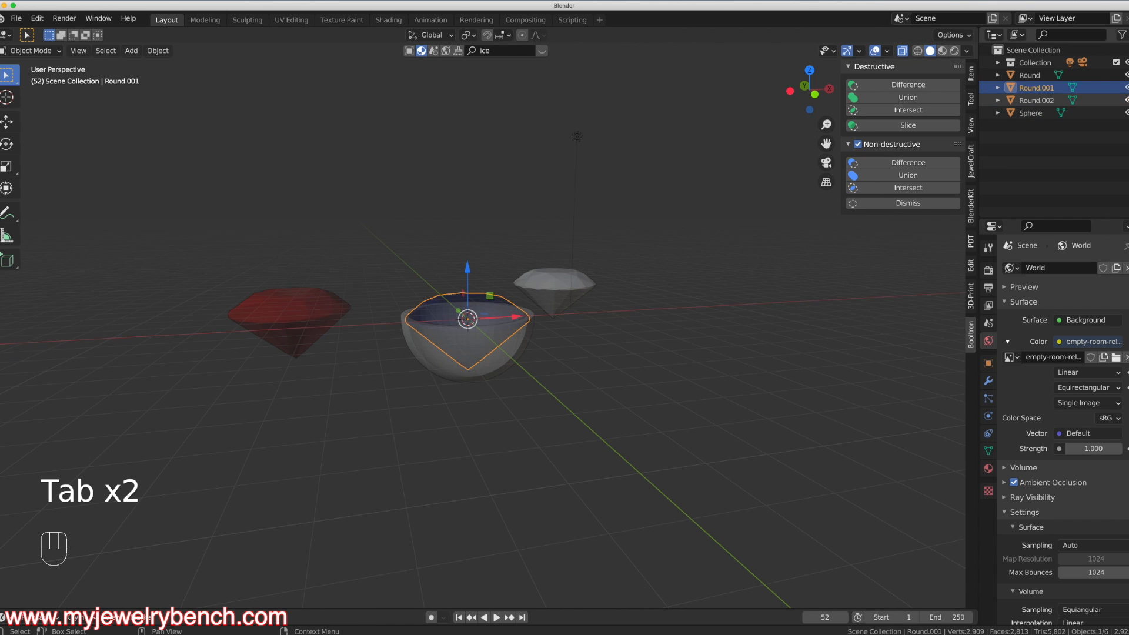
{"action": "left_click", "coordinate": [1126, 88]}
{"action": "middle_click_drag", "start_coordinate": [466, 254], "coordinate": [461, 287]}
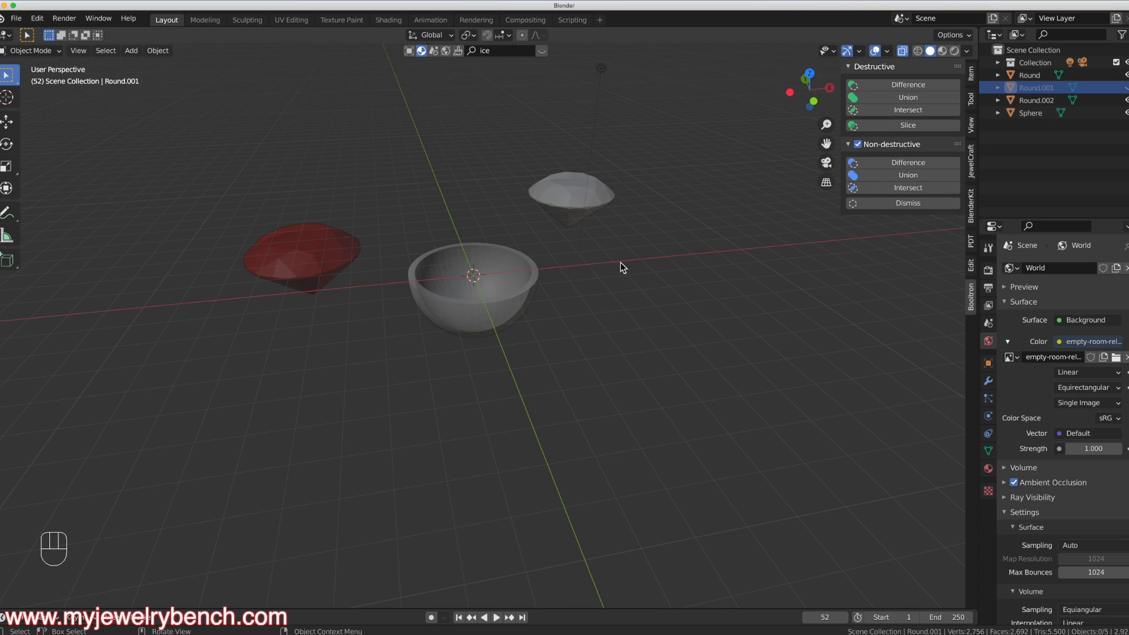
Add a mesh cylinder at the origin inside the bowl.
{"action": "key", "text": "shift+a"}
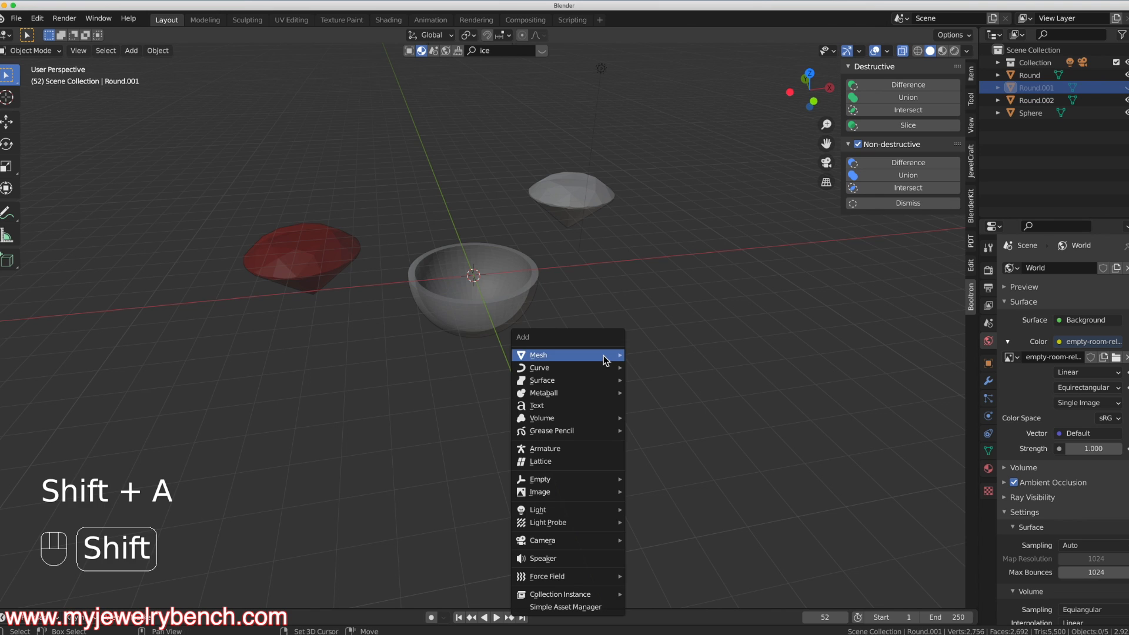
{"action": "mouse_move", "coordinate": [603, 355]}
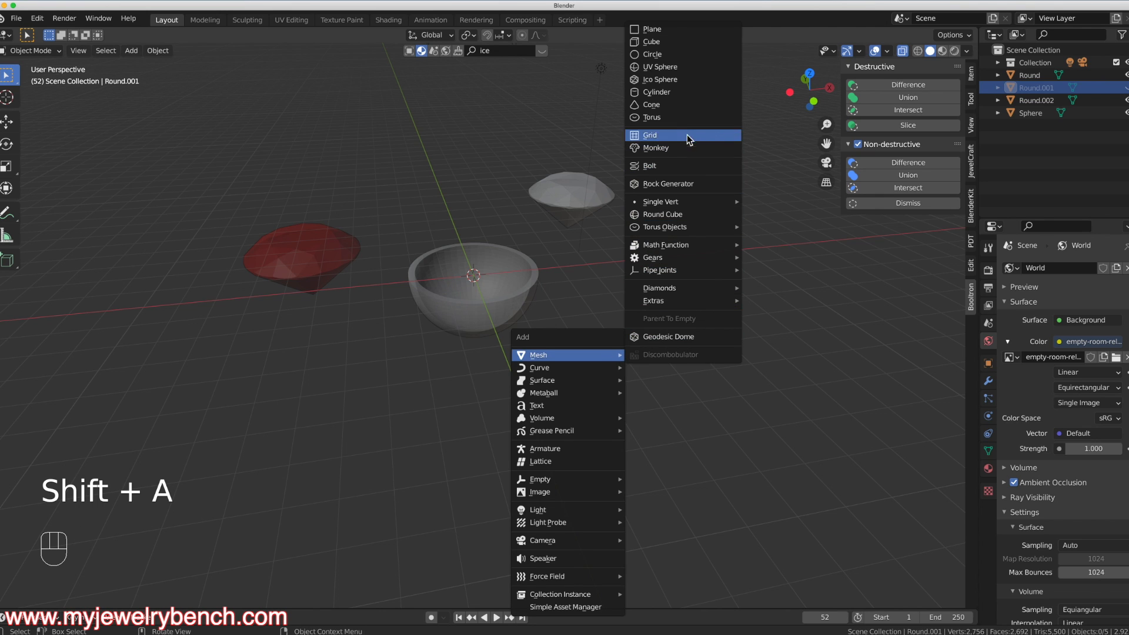
{"action": "left_click", "coordinate": [666, 96]}
{"action": "left_click", "coordinate": [139, 450]}
{"action": "key", "text": "Return"}
{"action": "left_click", "coordinate": [452, 437]}
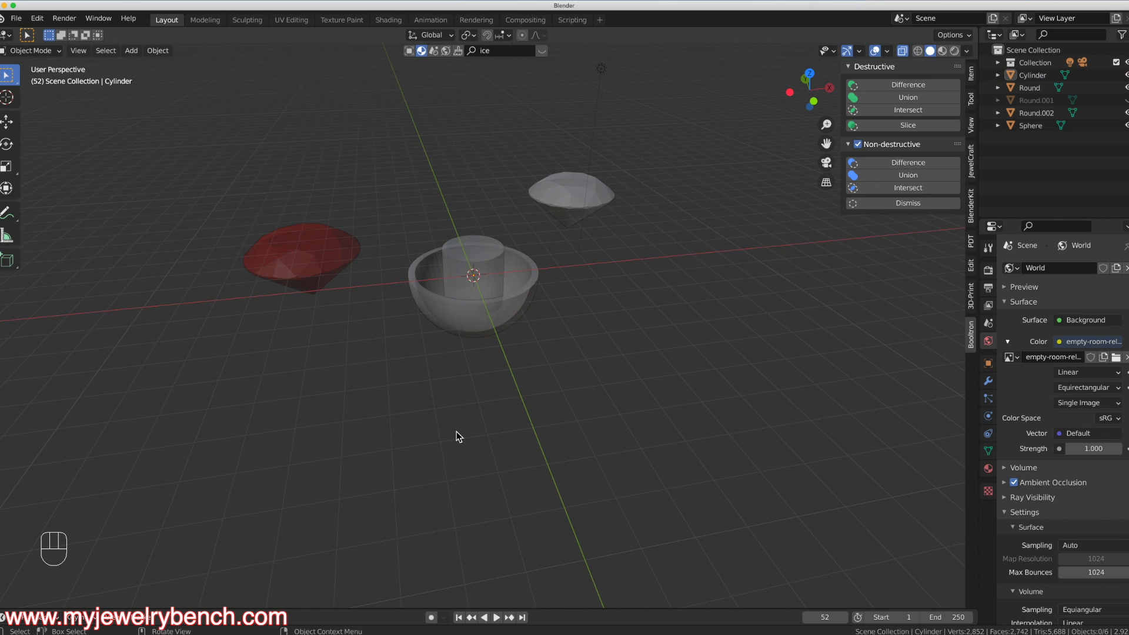
Rotate the cylinder 90° about the Y axis so it lies horizontally.
{"action": "left_click", "coordinate": [482, 253]}
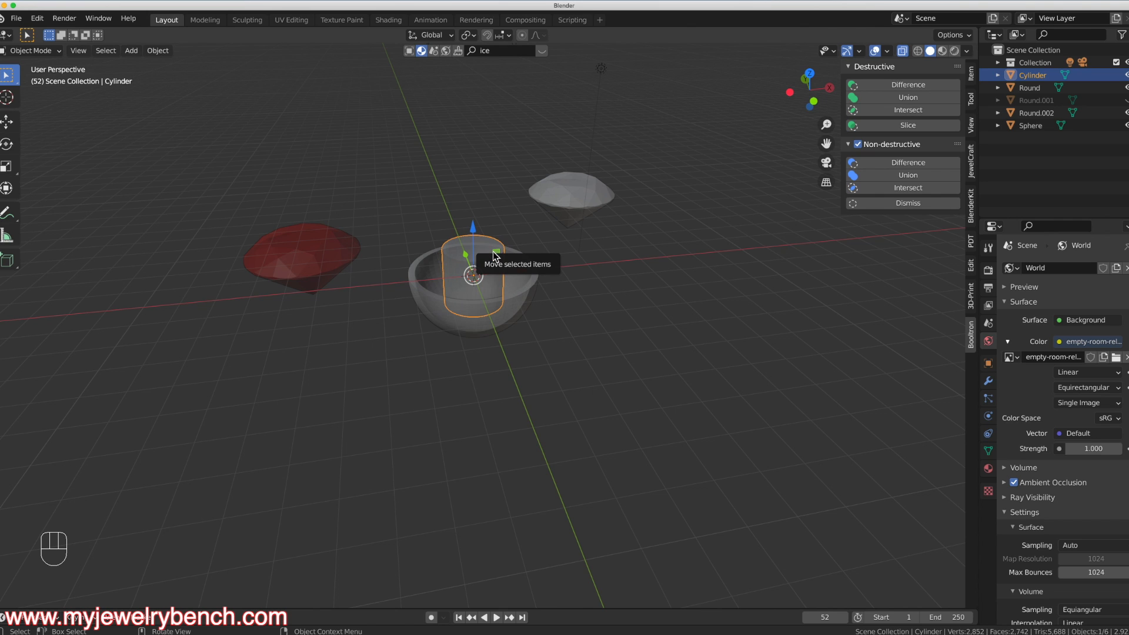
{"action": "key", "text": "r"}
{"action": "key", "text": "y"}
{"action": "key", "text": "9"}
{"action": "key", "text": "0"}
{"action": "key", "text": "Return"}
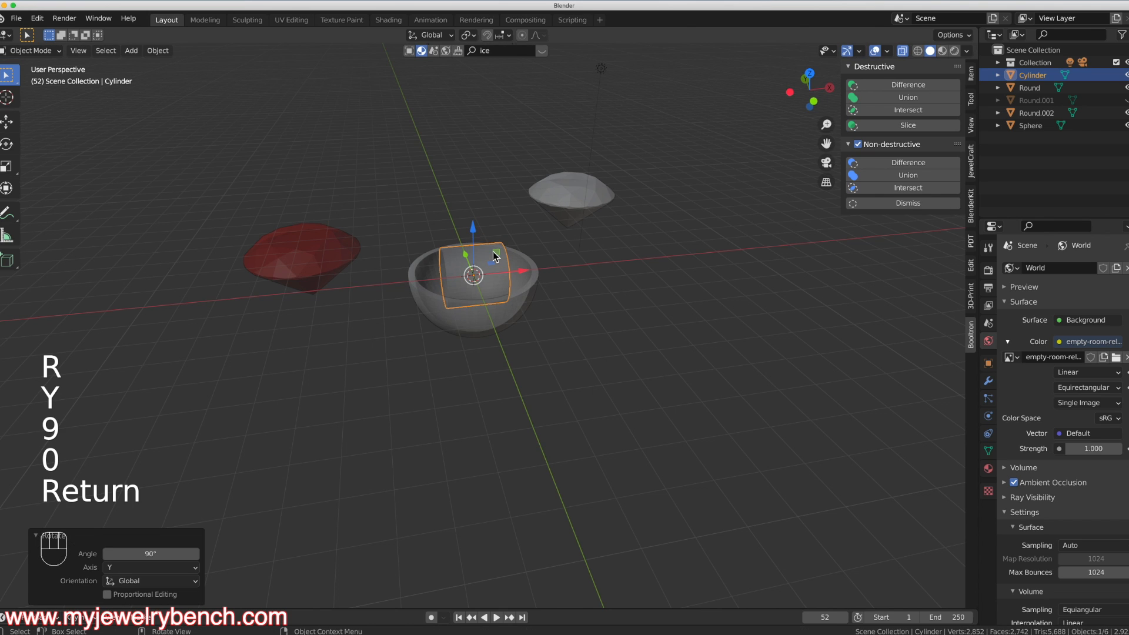
{"action": "key", "text": "s"}
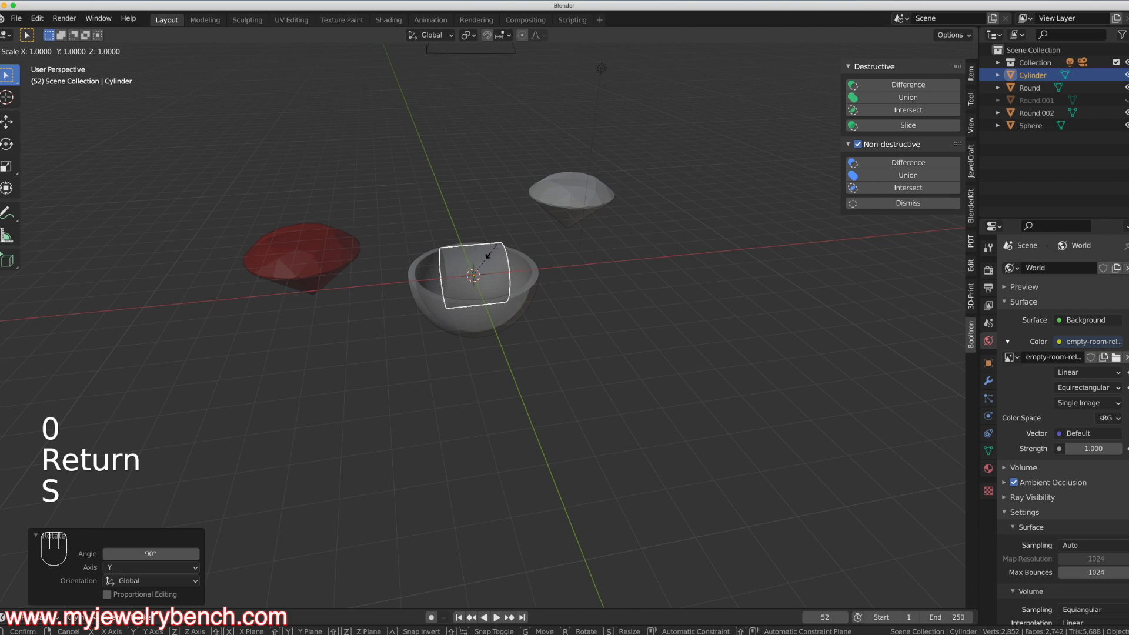
{"action": "key", "text": "y"}
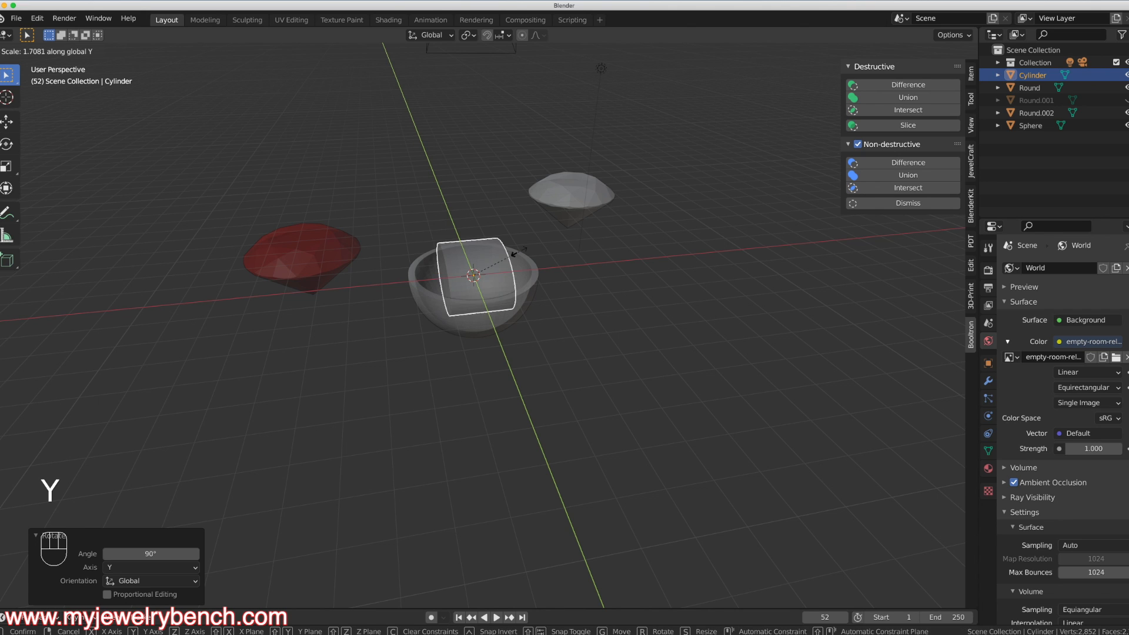
{"action": "right_click", "coordinate": [521, 258]}
Stretch the cylinder along X until it extends well past both sides of the bowl.
{"action": "key", "text": "s"}
{"action": "key", "text": "x"}
{"action": "left_click", "coordinate": [700, 260]}
{"action": "middle_click_drag", "start_coordinate": [636, 334], "coordinate": [602, 336]}
{"action": "middle_click_drag", "start_coordinate": [474, 260], "coordinate": [476, 322]}
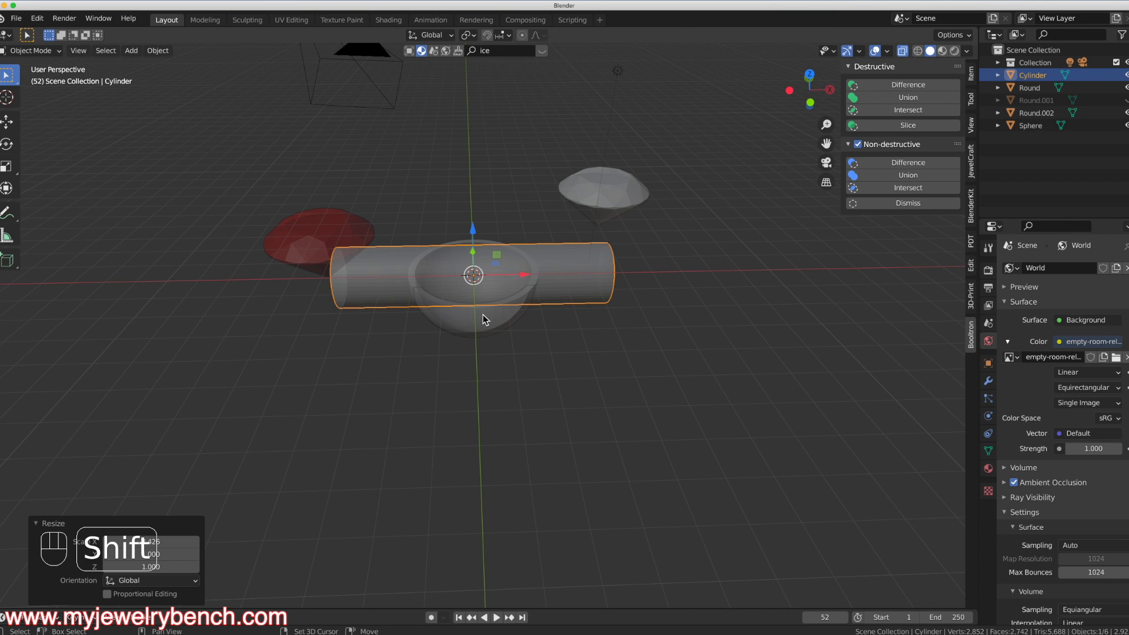
Subtract the cylinder from the bowl with a destructive boolean Difference to cut openings in its opposite sides.
{"action": "left_click", "coordinate": [471, 333], "text": "shift"}
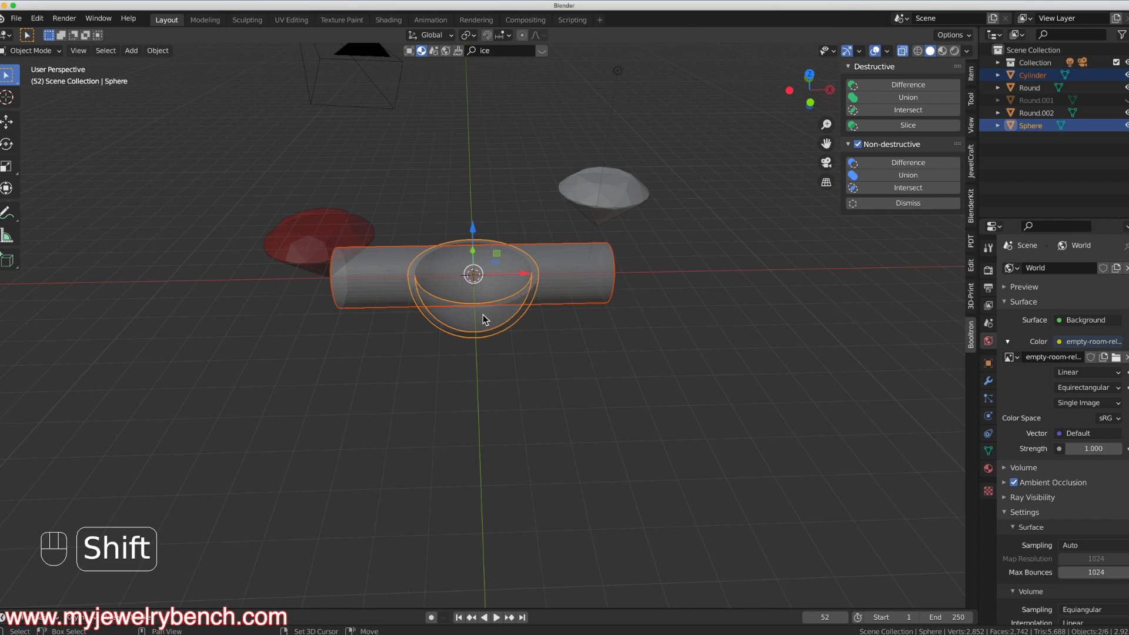
{"action": "left_click", "coordinate": [921, 88]}
{"action": "middle_click_drag", "start_coordinate": [524, 433], "coordinate": [385, 446]}
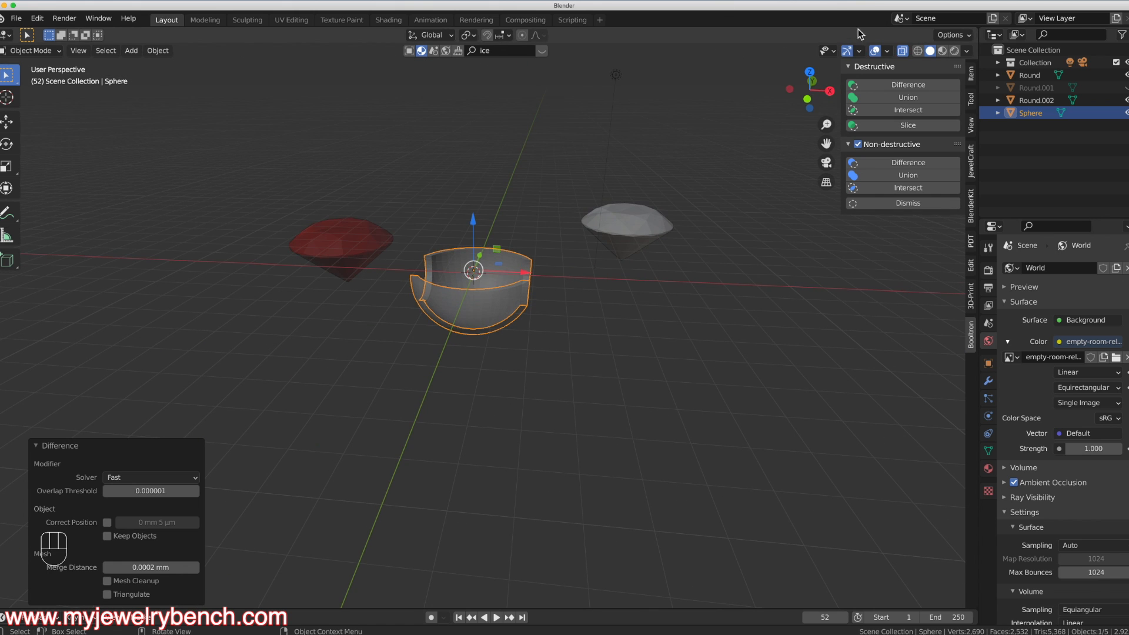
Turn off X-ray display and unhide the blue gem, Round.001, inside the setting.
{"action": "left_click", "coordinate": [902, 50]}
{"action": "middle_click_drag", "start_coordinate": [529, 293], "coordinate": [511, 266]}
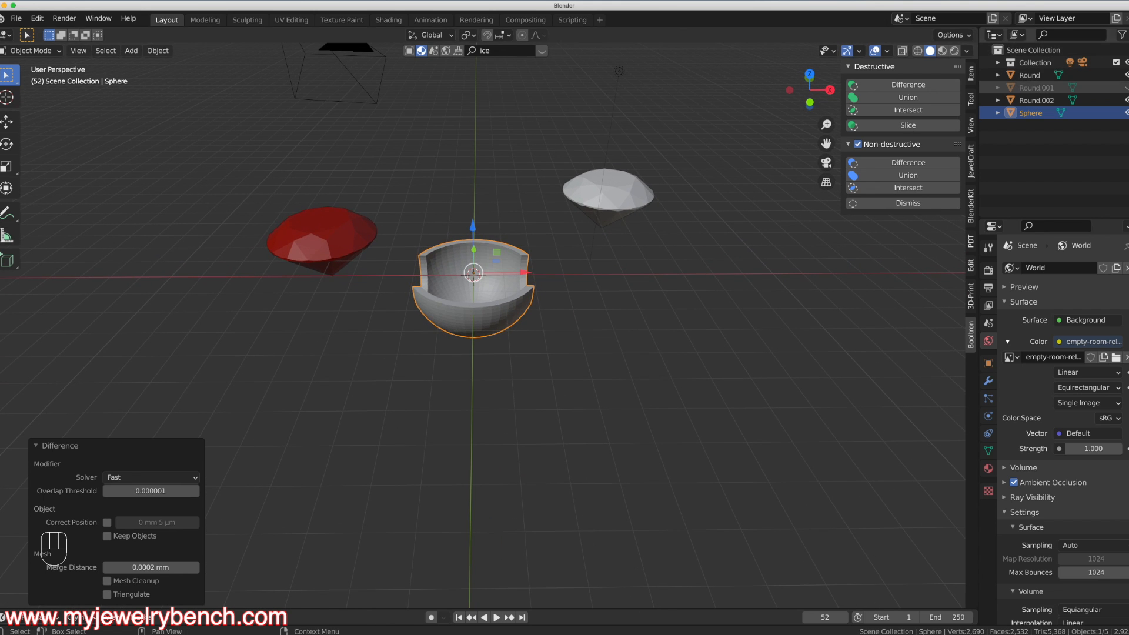
{"action": "left_click", "coordinate": [1125, 88]}
{"action": "middle_click_drag", "start_coordinate": [464, 227], "coordinate": [457, 327]}
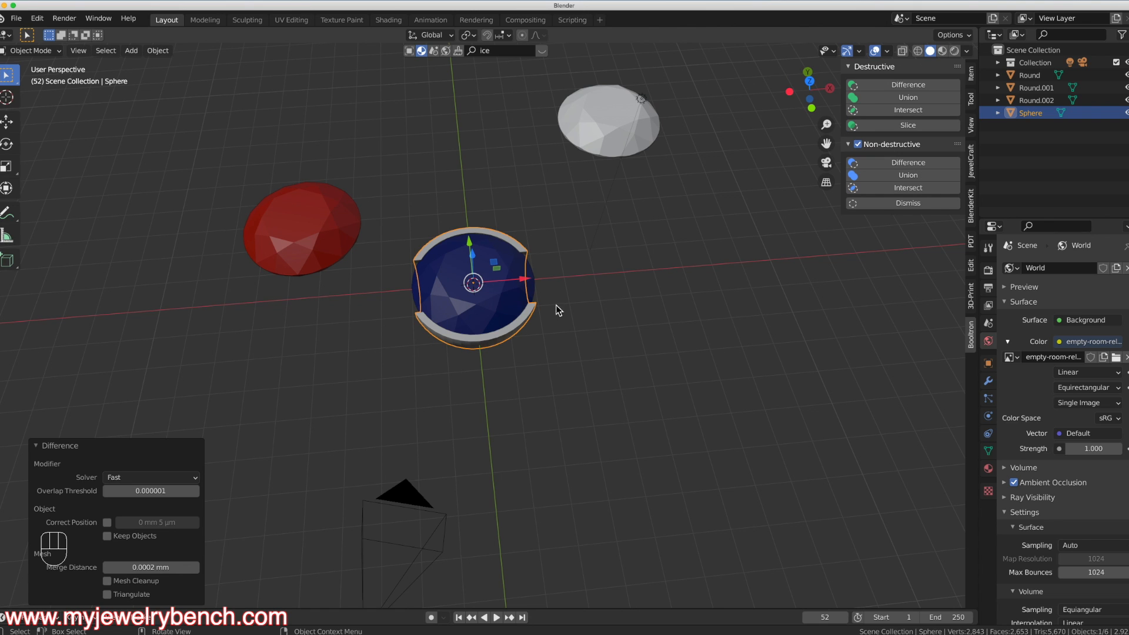
Rename the bowl setting object Sphere as Cup Head.
{"action": "left_click", "coordinate": [524, 324]}
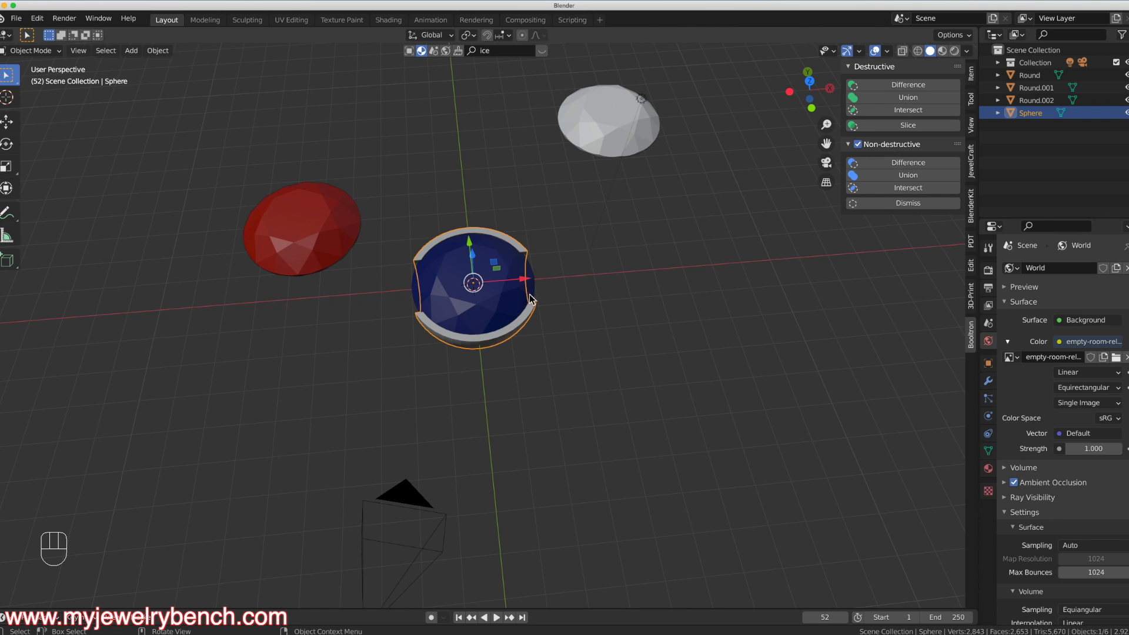
{"action": "double_click", "coordinate": [1037, 114]}
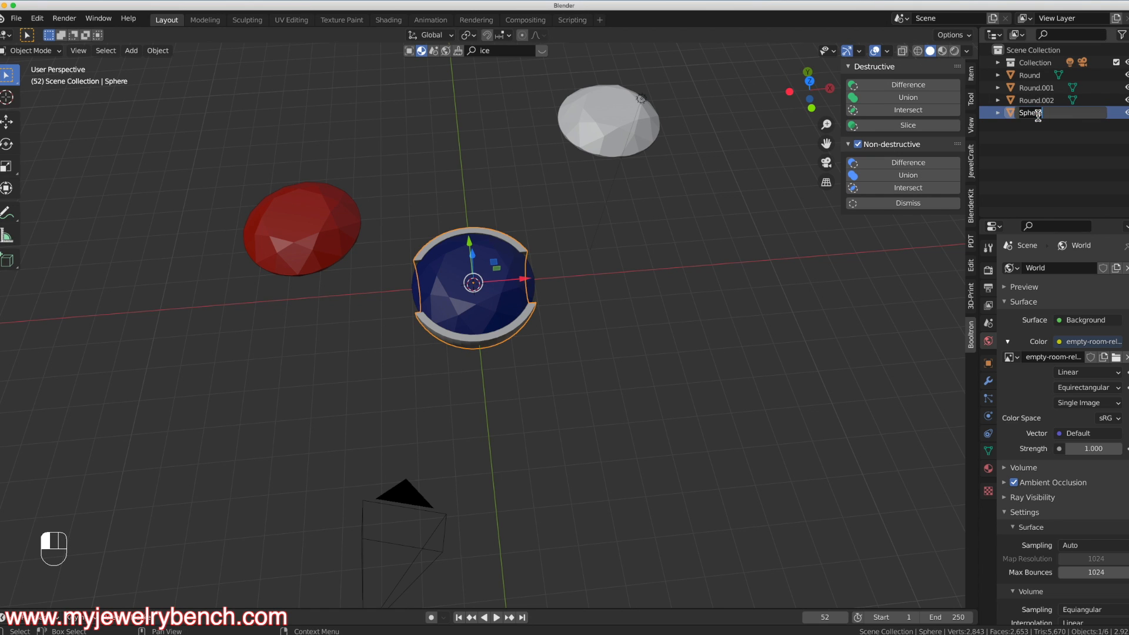
{"action": "type", "text": "Cup Head"}
{"action": "key", "text": "Return"}
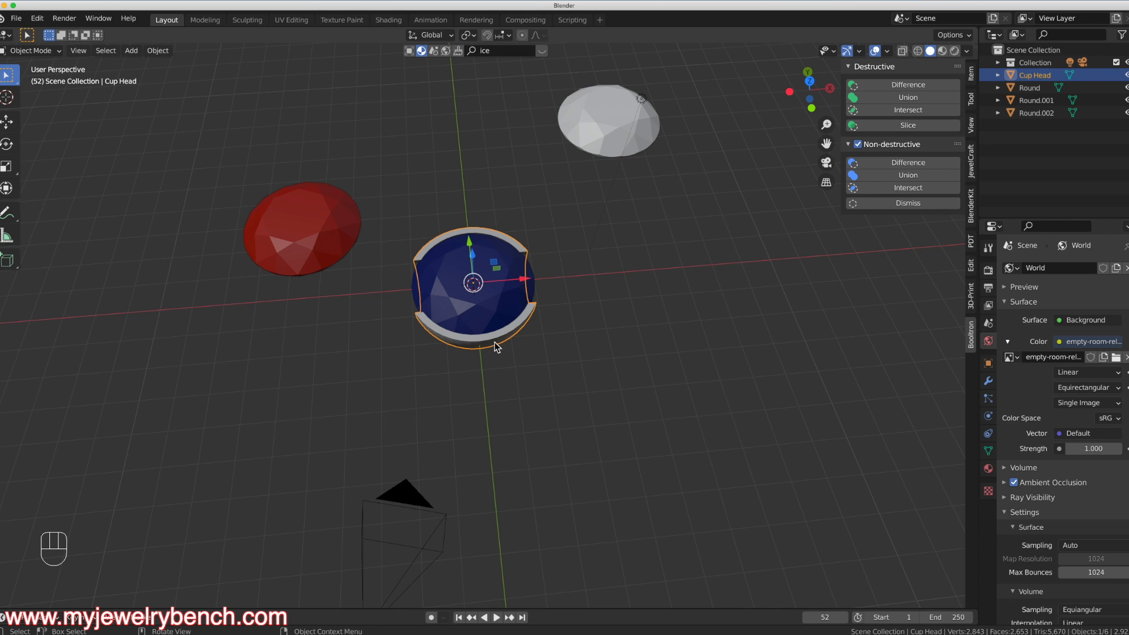
Duplicate the cup head and move the copy about 5.96 mm in X and 6.94 mm in Y, around the white gem.
{"action": "key", "text": "shift+d"}
{"action": "key", "text": "Return"}
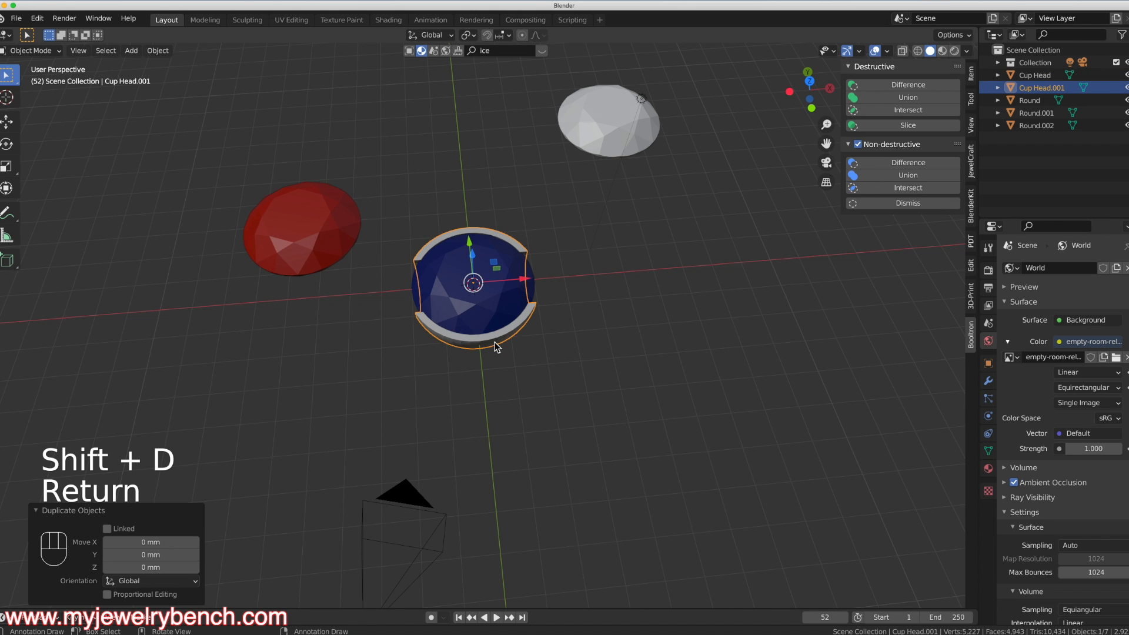
{"action": "key", "text": "KP_7"}
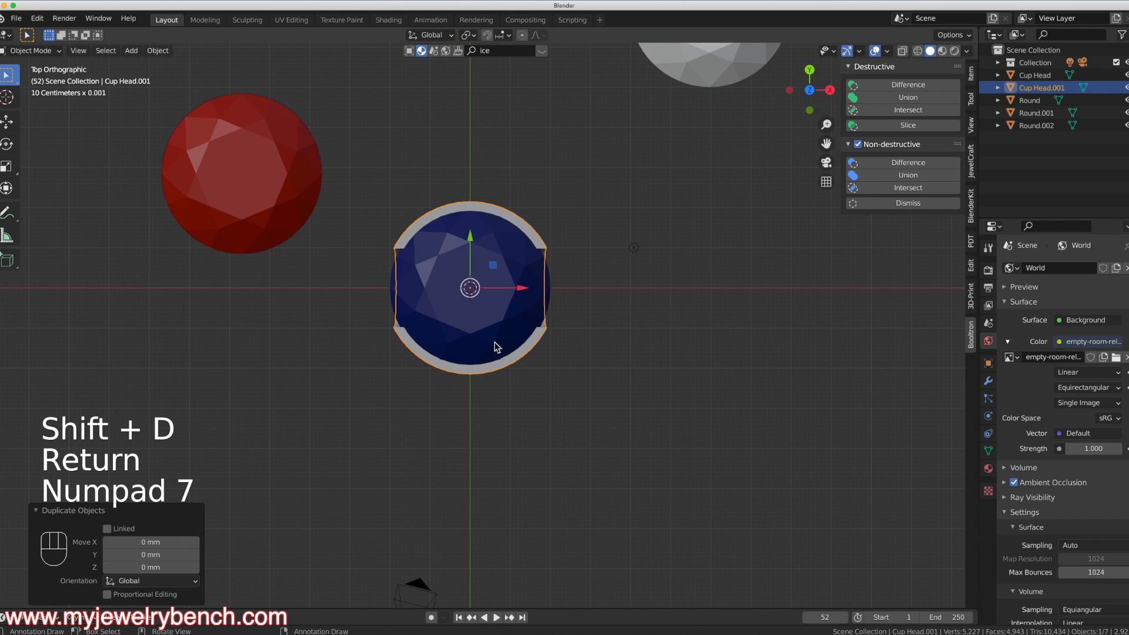
{"action": "key", "text": "g"}
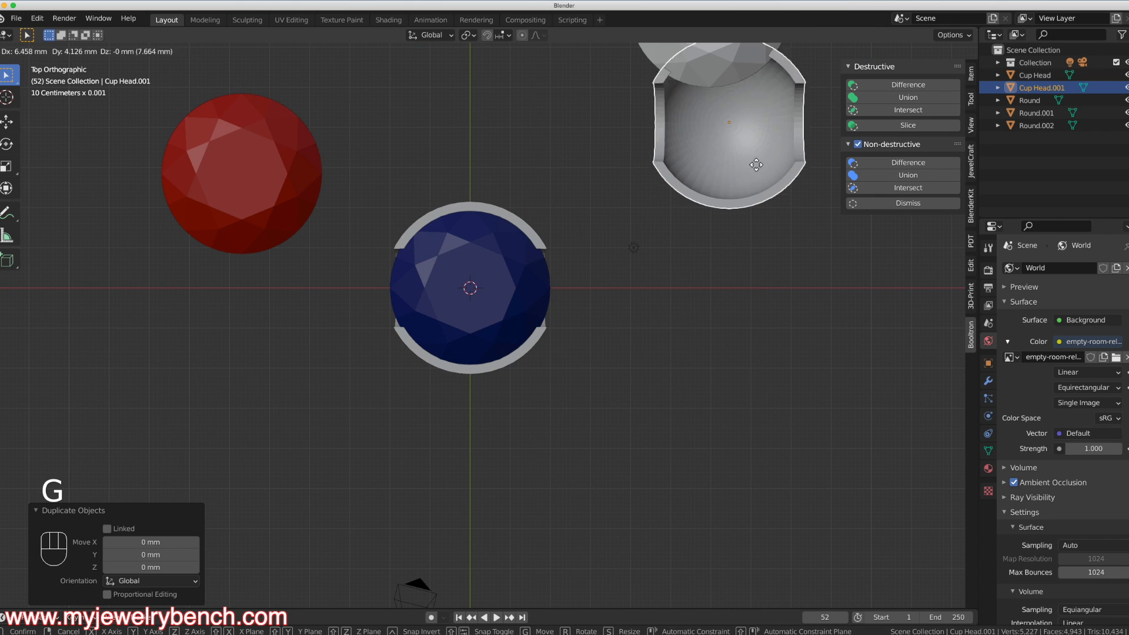
{"action": "left_click", "coordinate": [735, 68]}
{"action": "scroll", "coordinate": [551, 378], "scroll_direction": "down", "scroll_amount": 3}
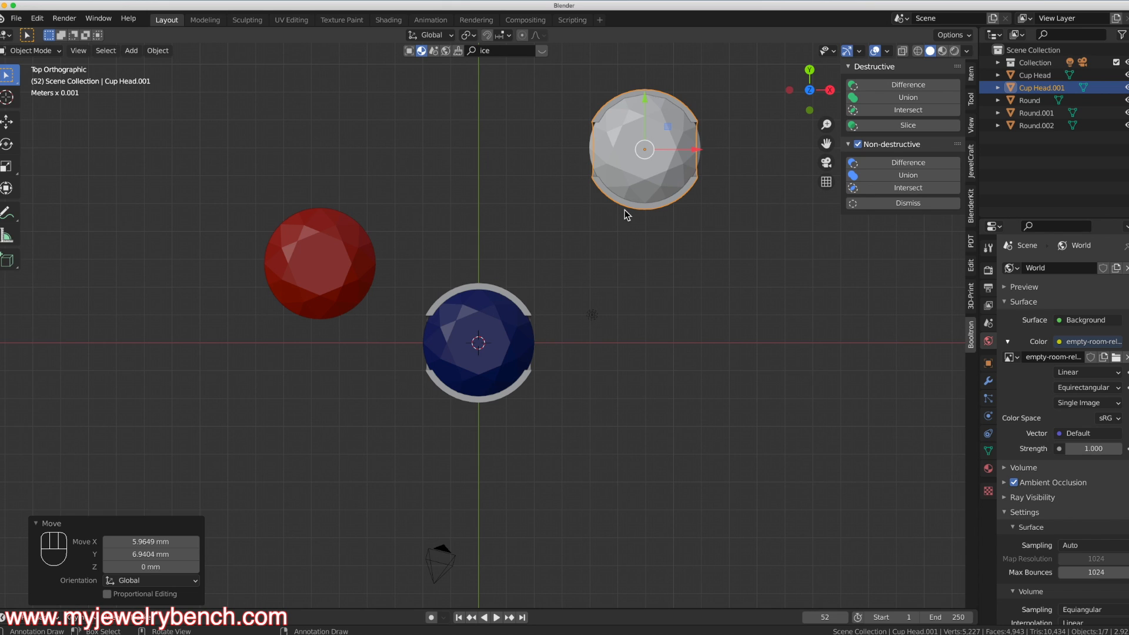
Duplicate the white gem's cup head and move the copy about -11.67 mm in X and -4.07 mm in Y, around the red gem.
{"action": "key", "text": "shift+d"}
{"action": "key", "text": "g"}
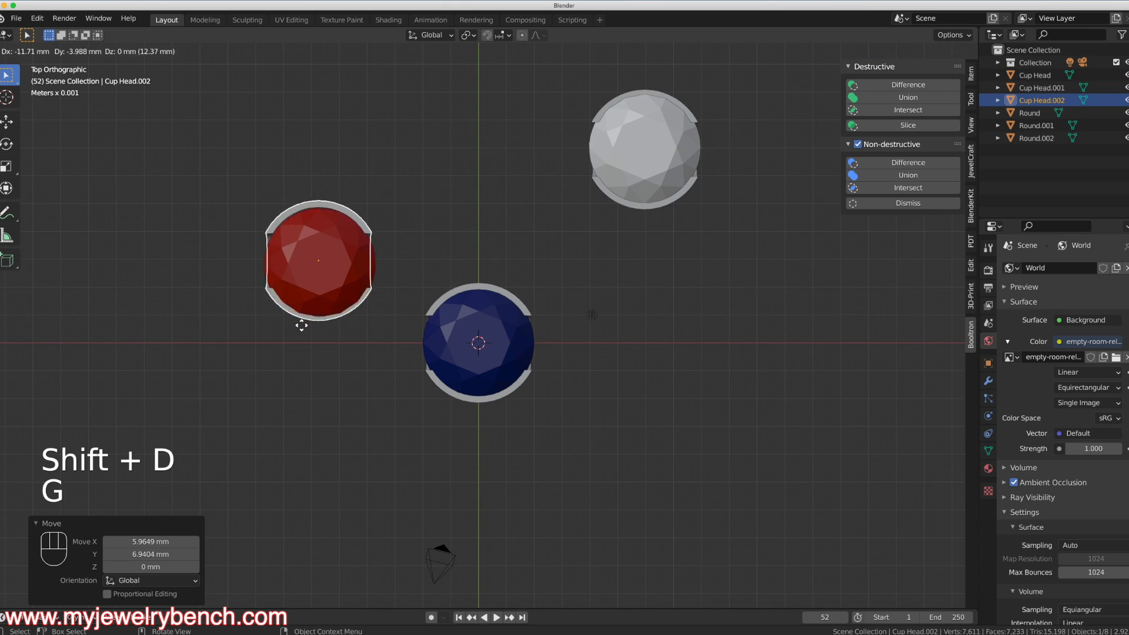
{"action": "left_click", "coordinate": [302, 327]}
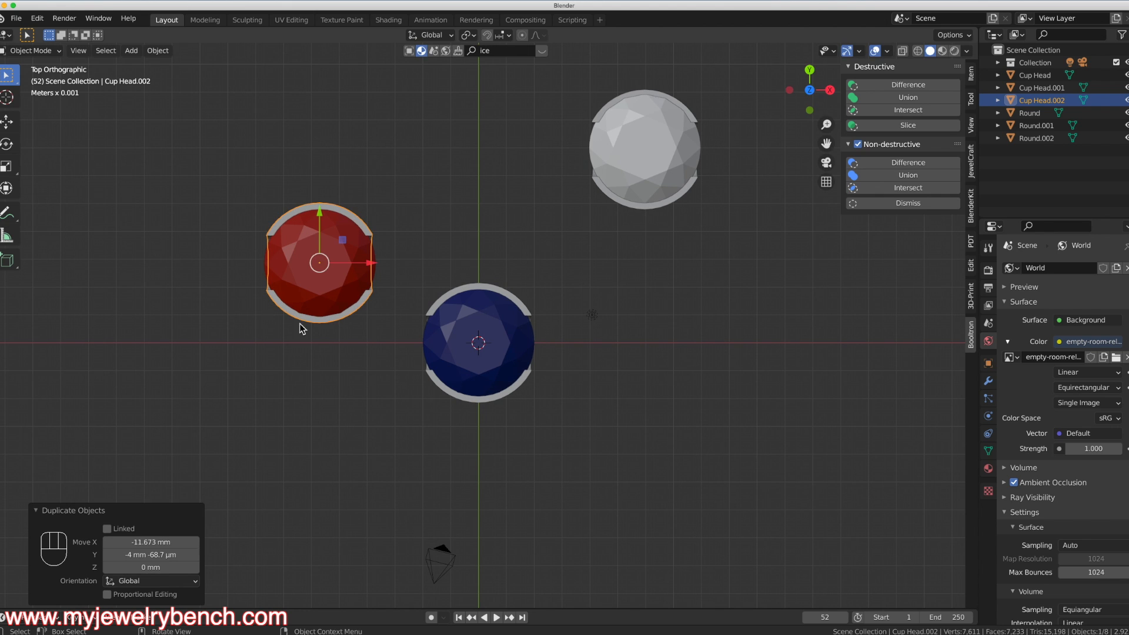
Add a mesh cylinder with 48 vertices, 1 mm radius and 2 mm depth at the origin inside the blue gem's setting.
{"action": "middle_click_drag", "start_coordinate": [649, 224], "coordinate": [635, 283]}
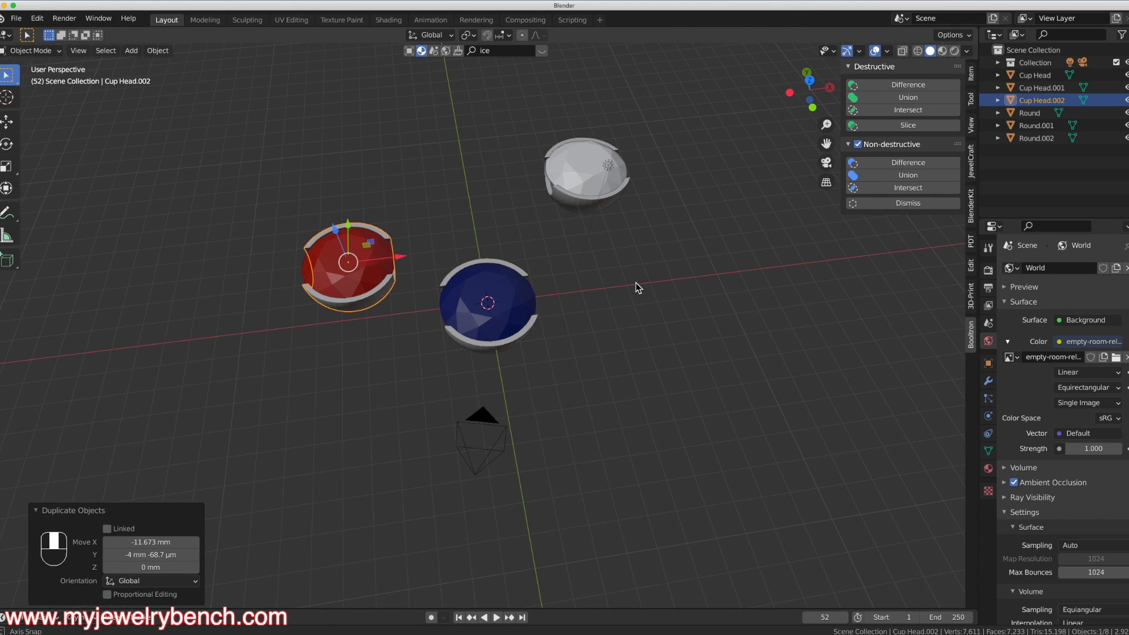
{"action": "middle_click_drag", "start_coordinate": [523, 259], "coordinate": [580, 393]}
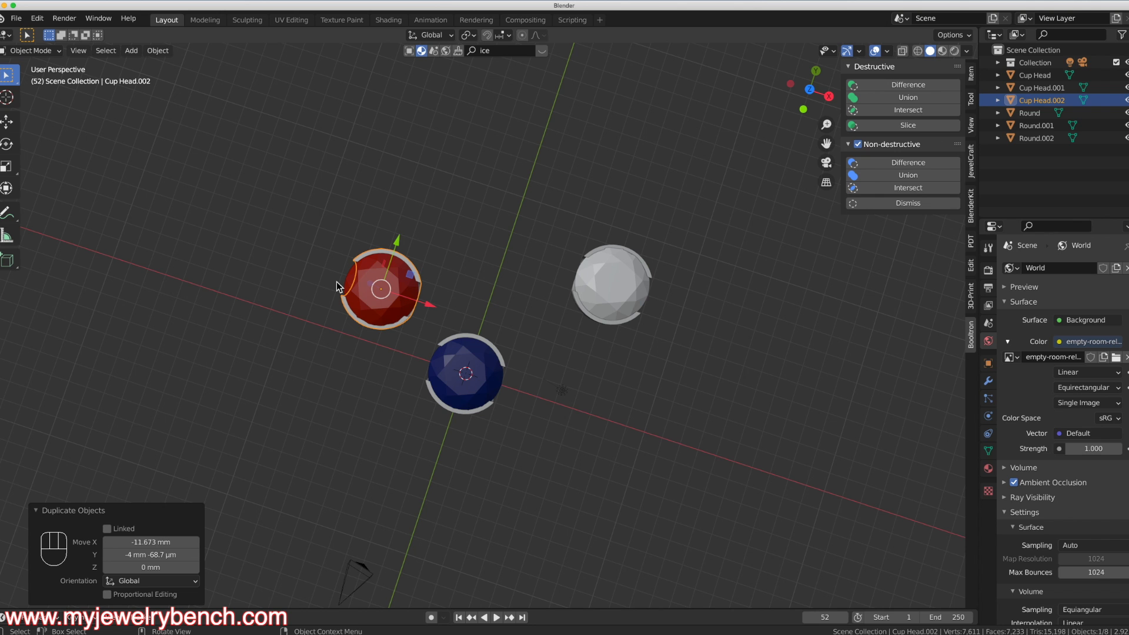
{"action": "middle_click_drag", "start_coordinate": [380, 387], "coordinate": [361, 333]}
{"action": "middle_click_drag", "start_coordinate": [355, 424], "coordinate": [405, 355]}
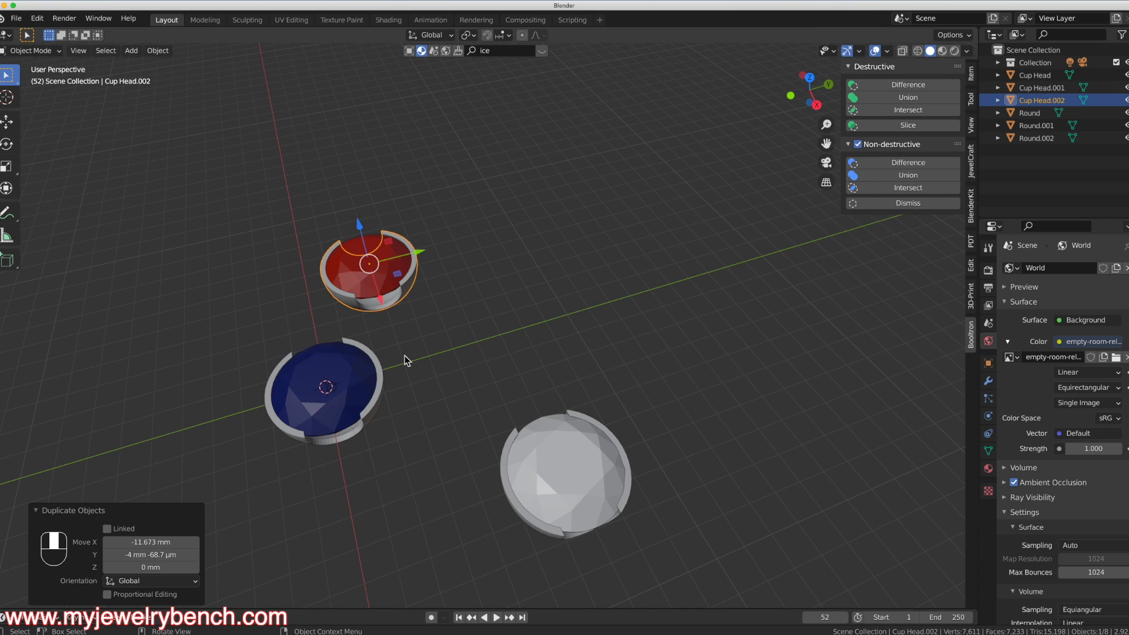
{"action": "key", "text": "shift"}
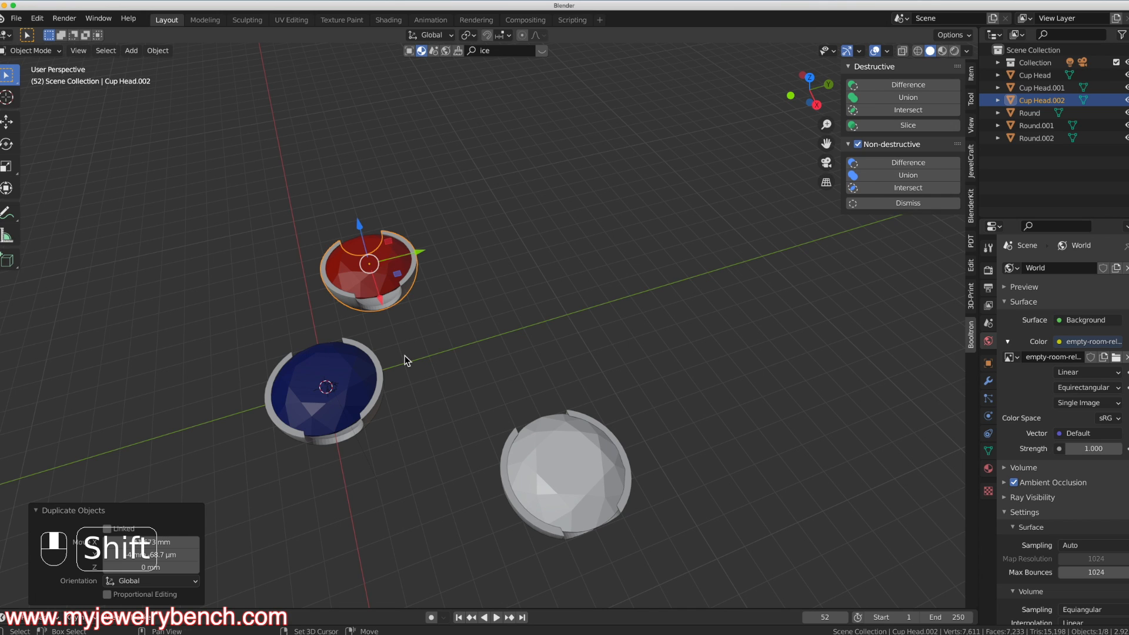
{"action": "key", "text": "shift+a"}
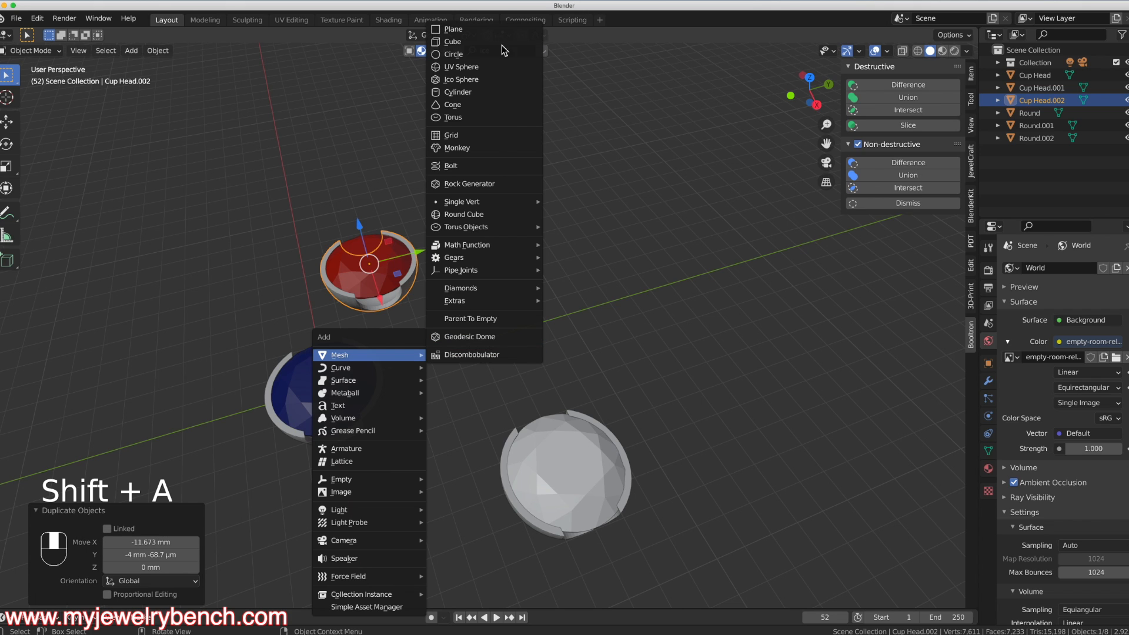
{"action": "left_click", "coordinate": [463, 92]}
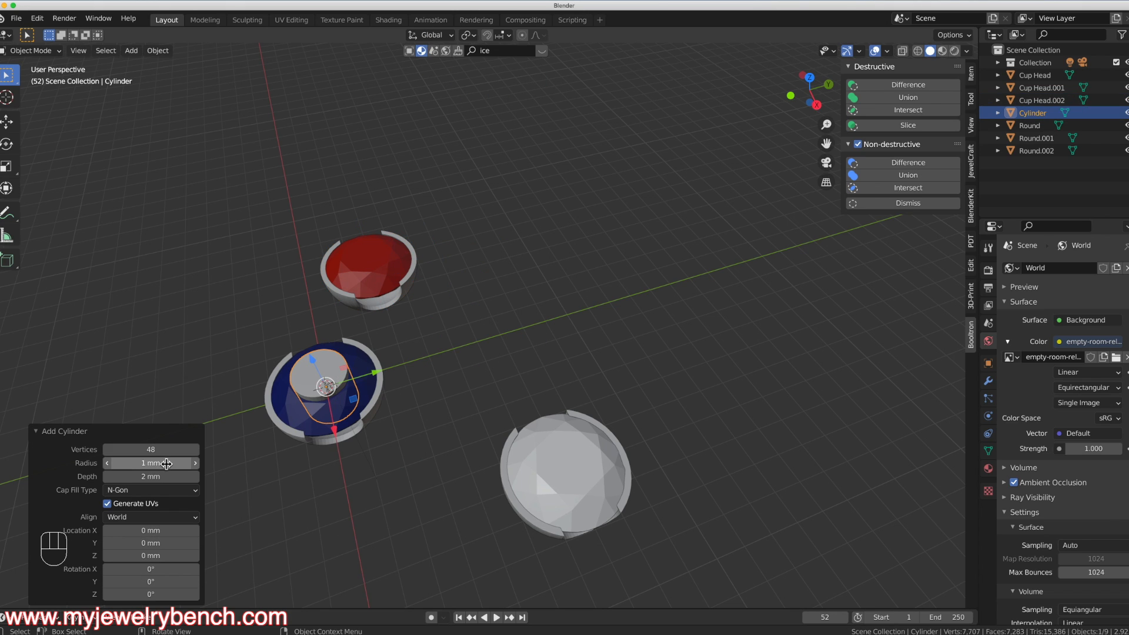
Rotate the cylinder 90° about the X axis so it lies along Y.
{"action": "key", "text": "r"}
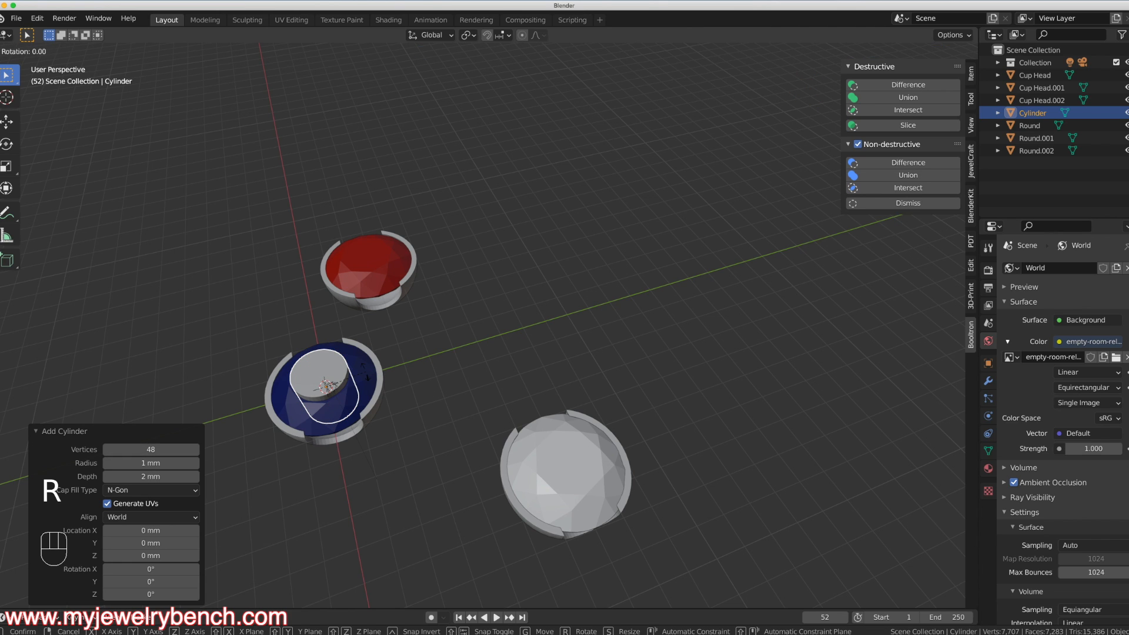
{"action": "key", "text": "x"}
{"action": "key", "text": "9"}
{"action": "key", "text": "0"}
{"action": "key", "text": "Return"}
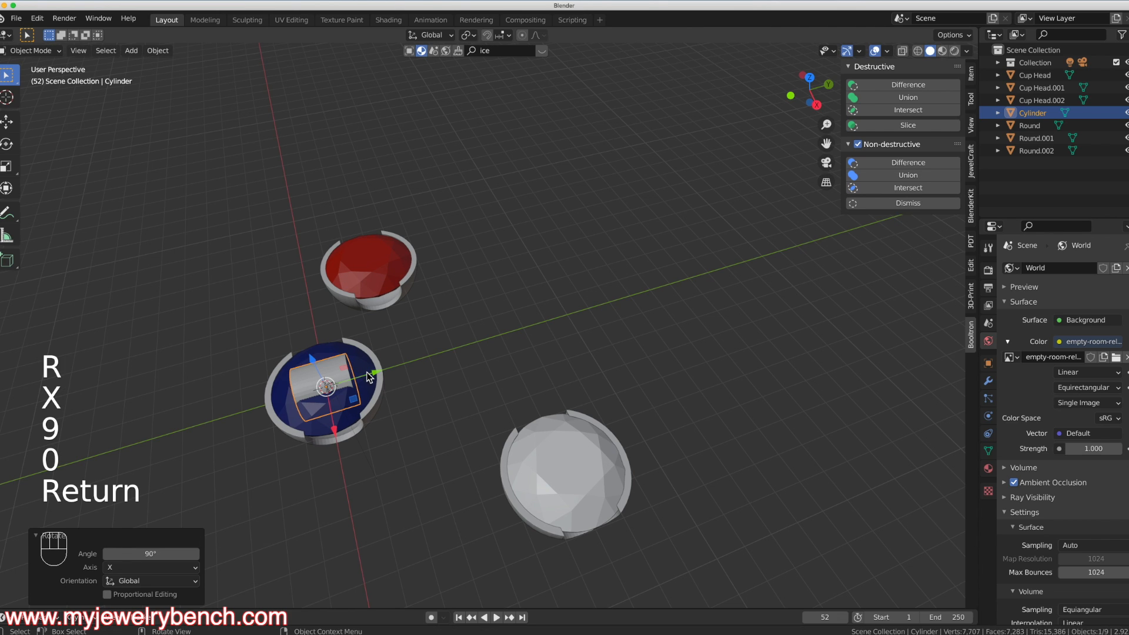
Move the cylinder about 8.9 mm along Y, beside the blue gem's setting, and stretch it along Y by about 6.9.
{"action": "left_click_drag", "start_coordinate": [376, 375], "coordinate": [610, 333]}
{"action": "key", "text": "s"}
{"action": "key", "text": "y"}
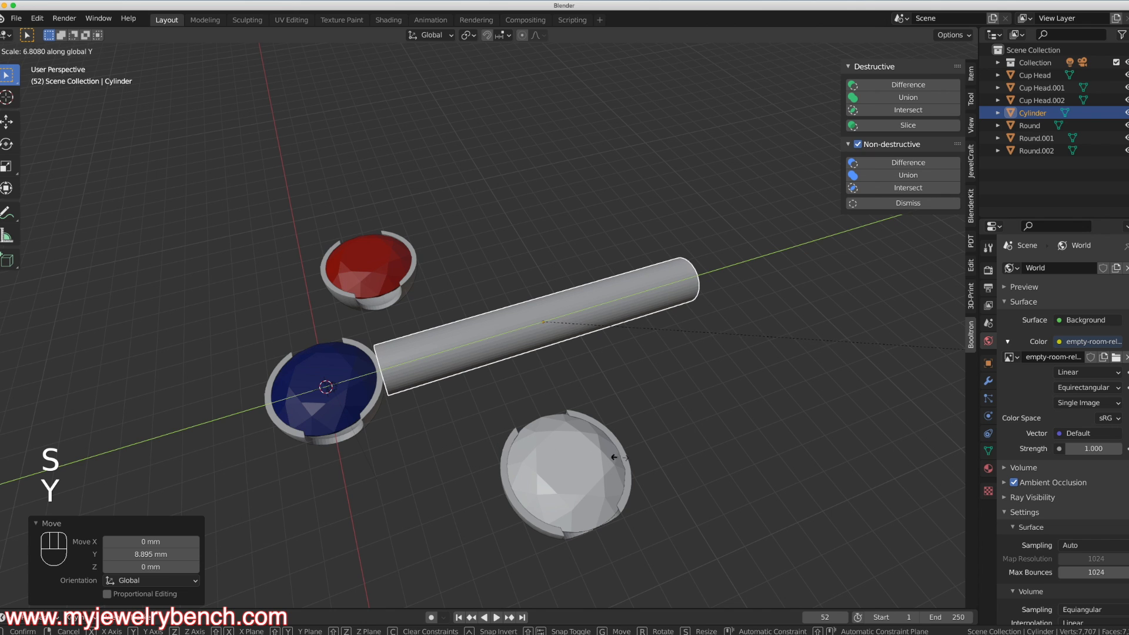
{"action": "left_click", "coordinate": [650, 459]}
Thin the cylinder into a post by scaling Y and Z to about 0.604, and X to about 0.664.
{"action": "middle_click_drag", "start_coordinate": [511, 371], "coordinate": [511, 346]}
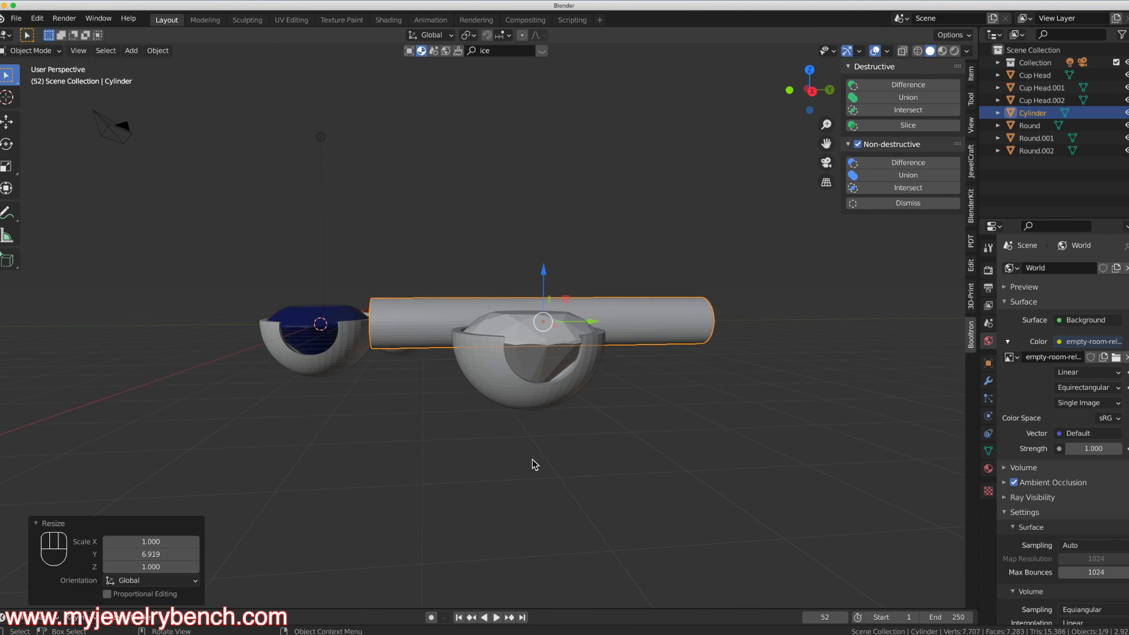
{"action": "key", "text": "s"}
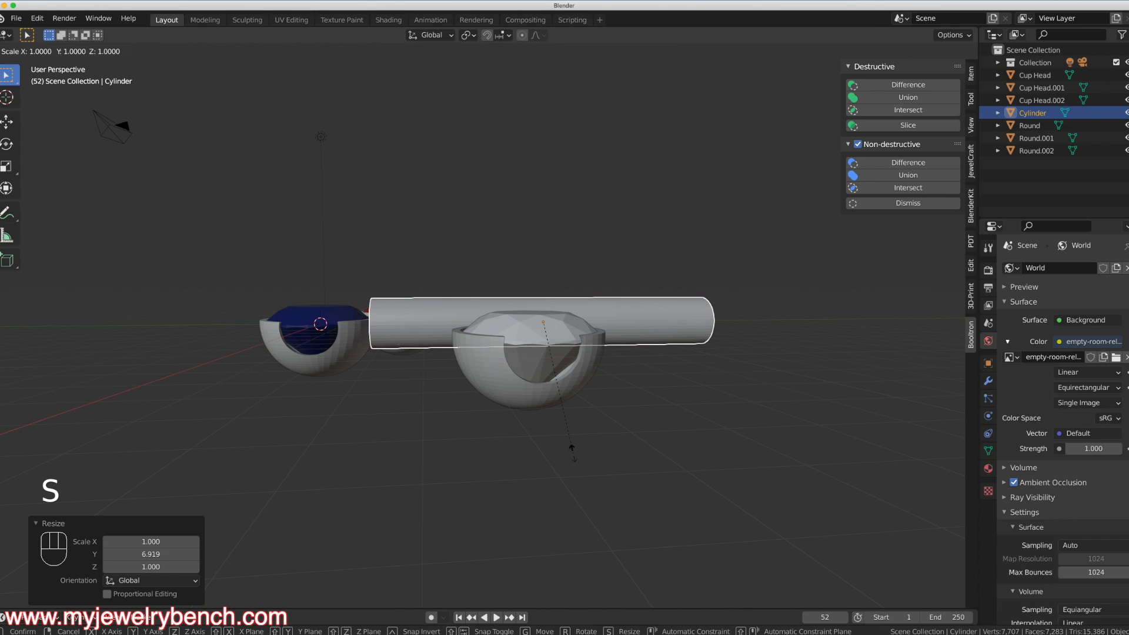
{"action": "key", "text": "shift"}
{"action": "key", "text": "shift+x"}
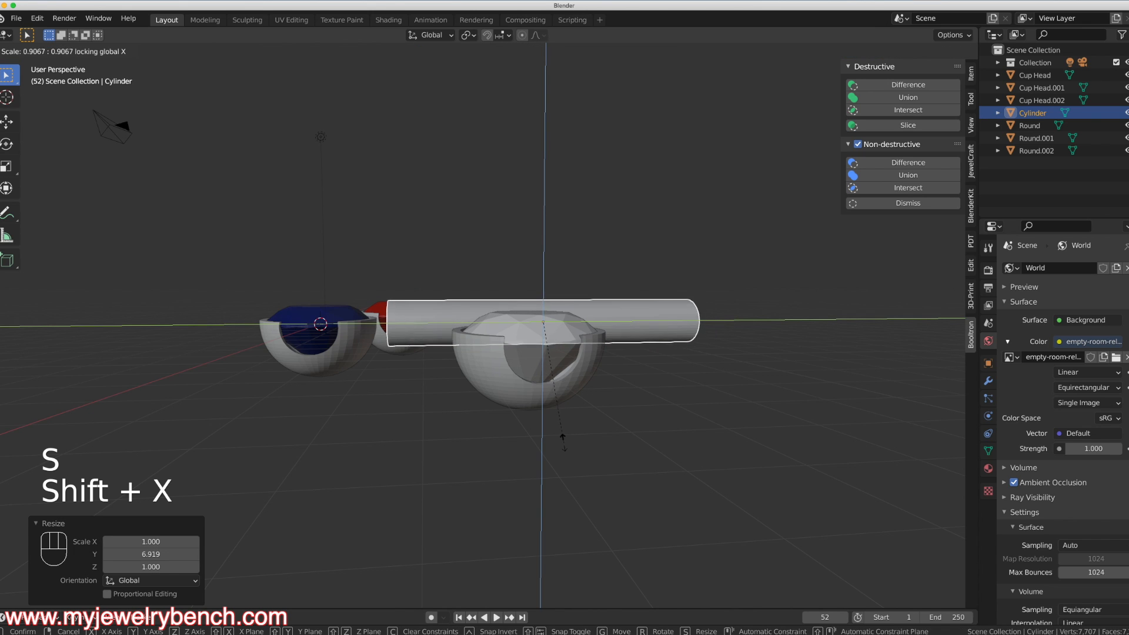
{"action": "left_click", "coordinate": [521, 398]}
{"action": "middle_click_drag", "start_coordinate": [521, 398], "coordinate": [574, 350]}
{"action": "key", "text": "s"}
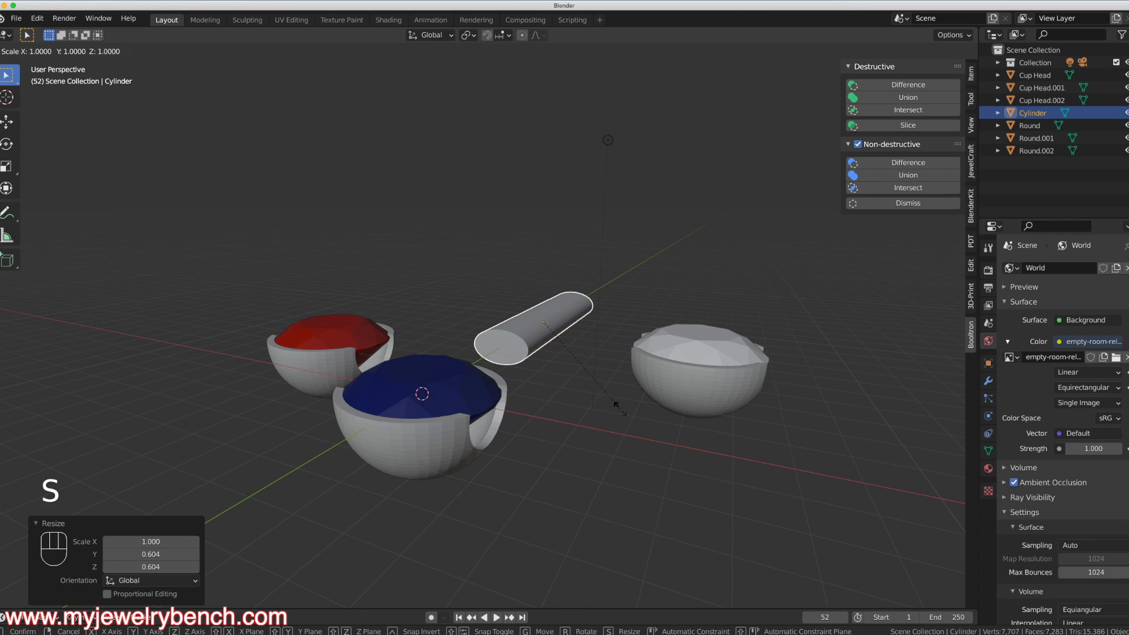
{"action": "key", "text": "x"}
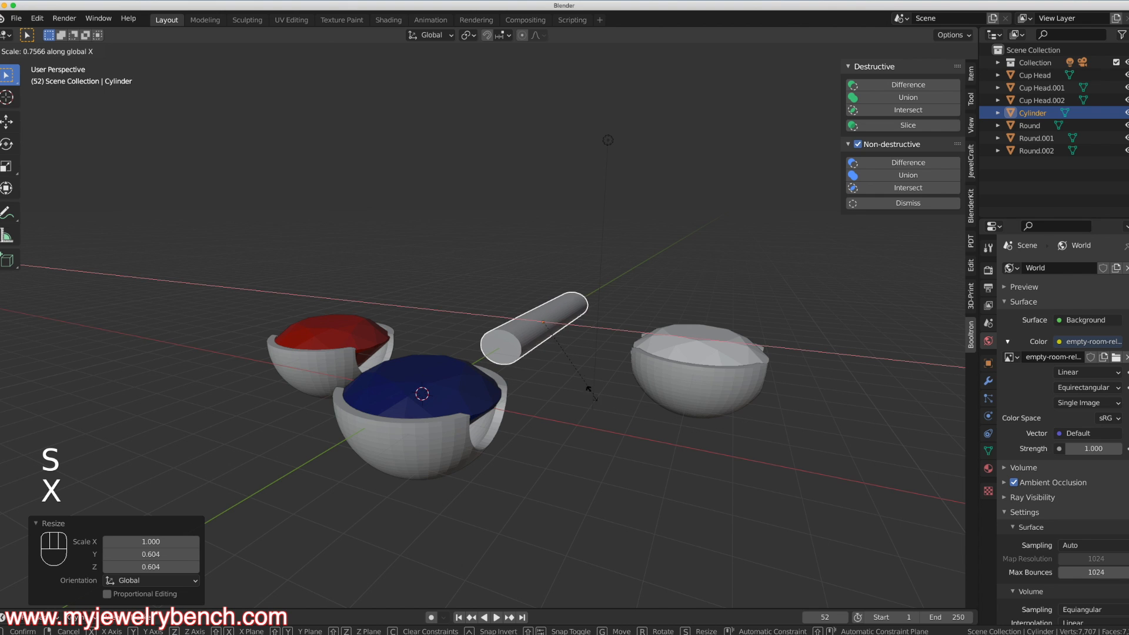
{"action": "left_click", "coordinate": [575, 398]}
Lengthen the thin post along Y by a factor of about 1.589.
{"action": "middle_click_drag", "start_coordinate": [575, 397], "coordinate": [490, 368]}
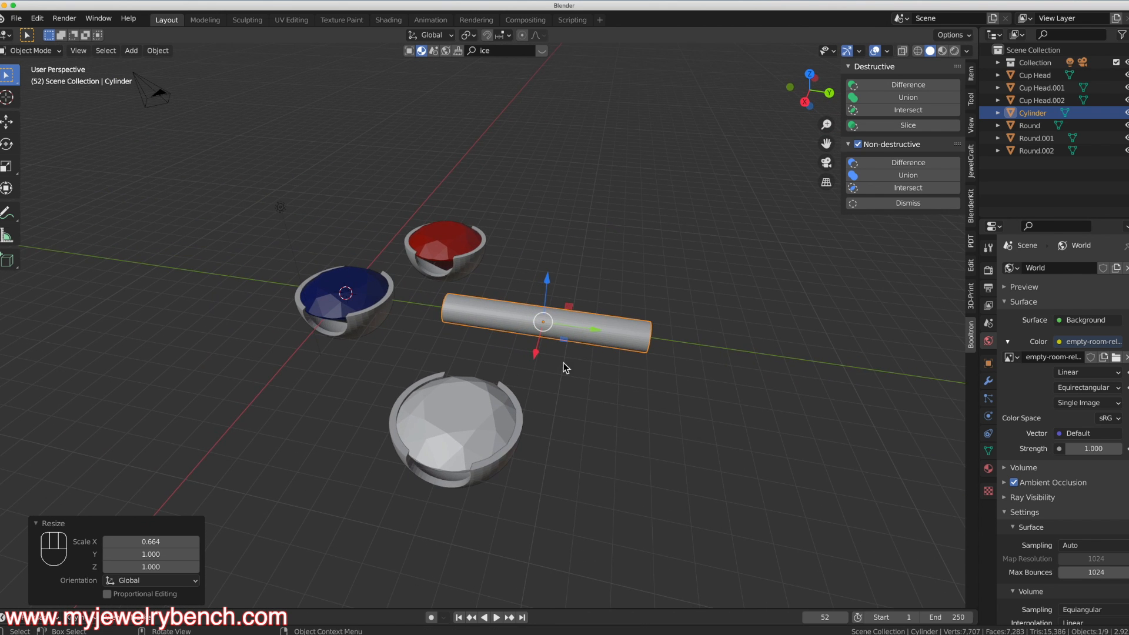
{"action": "key", "text": "s"}
{"action": "key", "text": "y"}
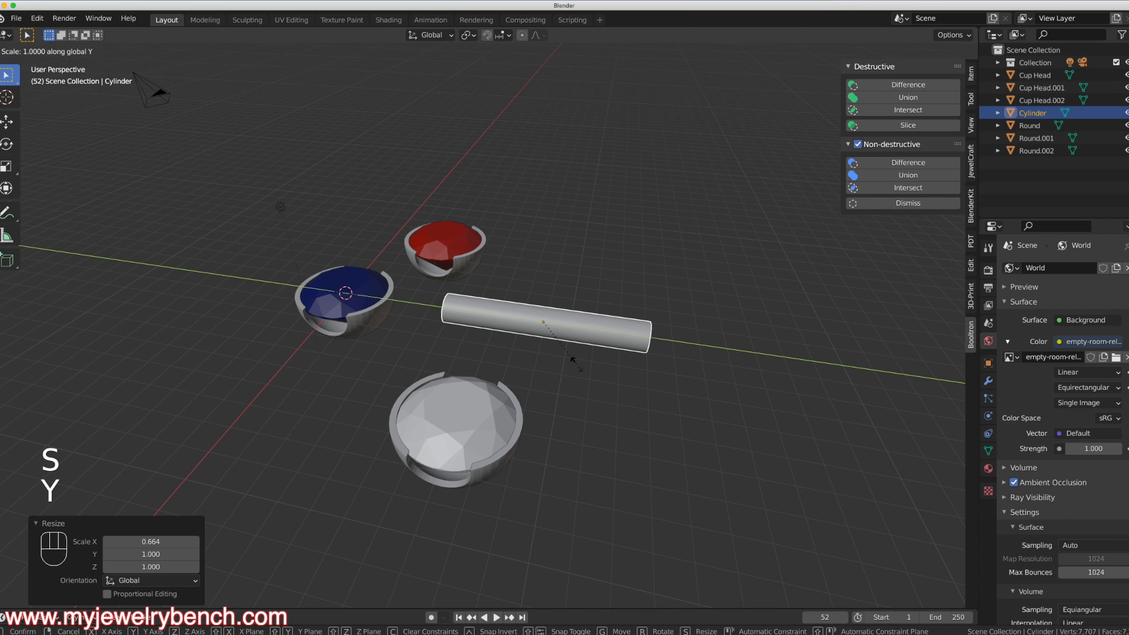
{"action": "left_click", "coordinate": [609, 374]}
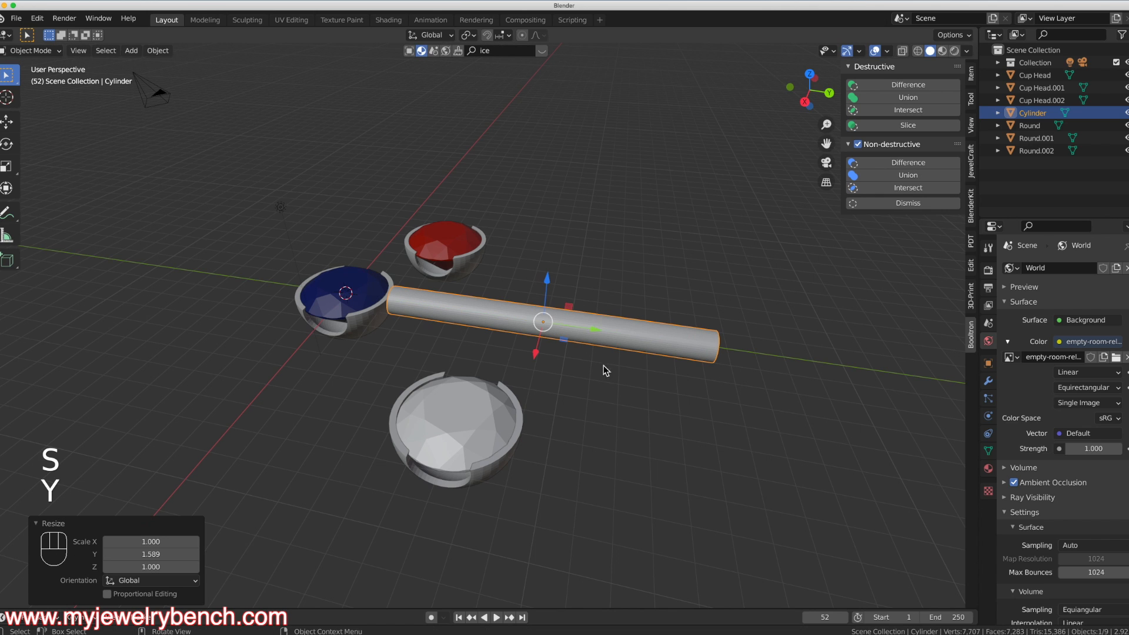
Lower the post and shift it about -0.48 mm and -0.21 mm along Y so its end meets the blue gem's cup.
{"action": "left_click_drag", "start_coordinate": [546, 289], "coordinate": [546, 304]}
{"action": "left_click_drag", "start_coordinate": [593, 353], "coordinate": [582, 349]}
{"action": "middle_click_drag", "start_coordinate": [244, 388], "coordinate": [262, 308]}
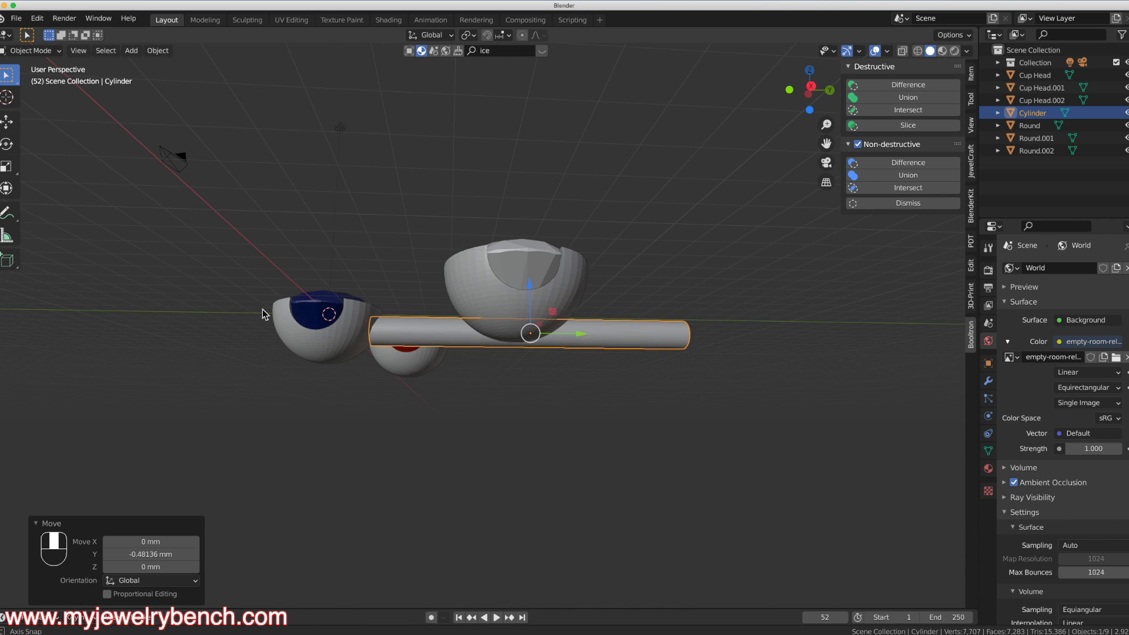
{"action": "scroll", "coordinate": [267, 319], "scroll_direction": "up", "scroll_amount": 5}
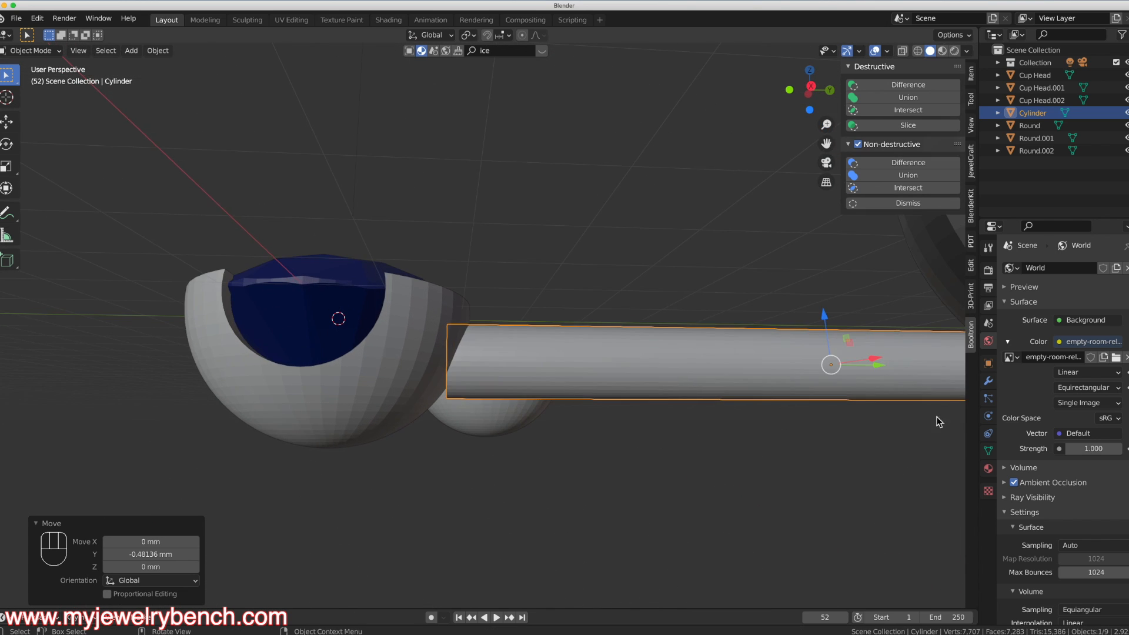
{"action": "left_click_drag", "start_coordinate": [872, 370], "coordinate": [863, 371]}
Hide the blue gem, Round.001, to examine where the post enters the cup's wall, and unhide the gem.
{"action": "middle_click_drag", "start_coordinate": [445, 405], "coordinate": [454, 472]}
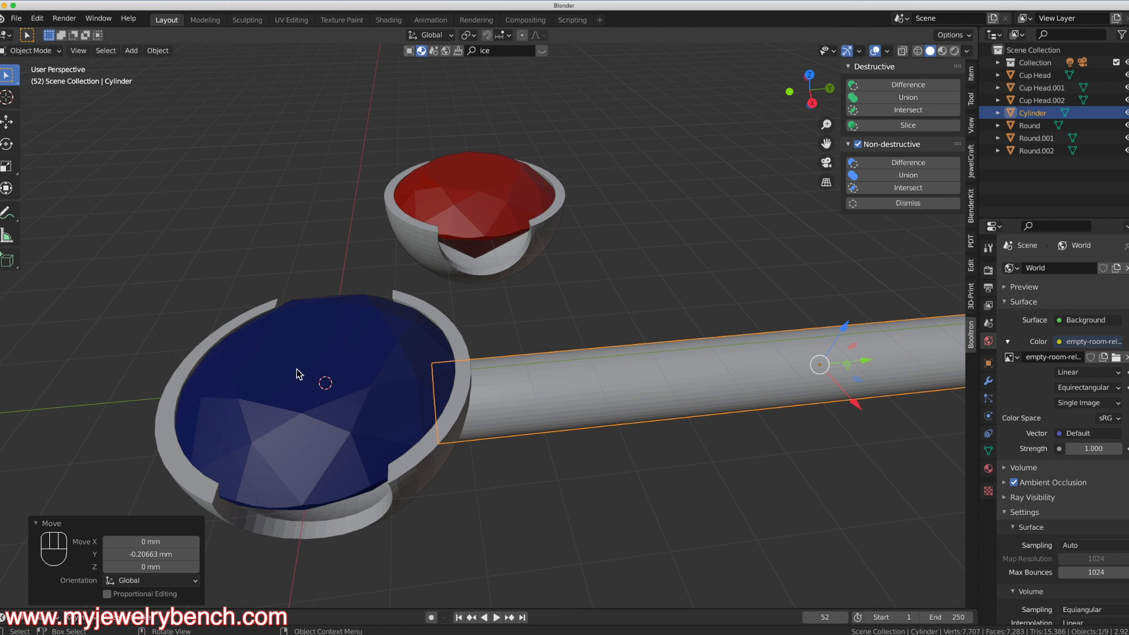
{"action": "left_click", "coordinate": [395, 374]}
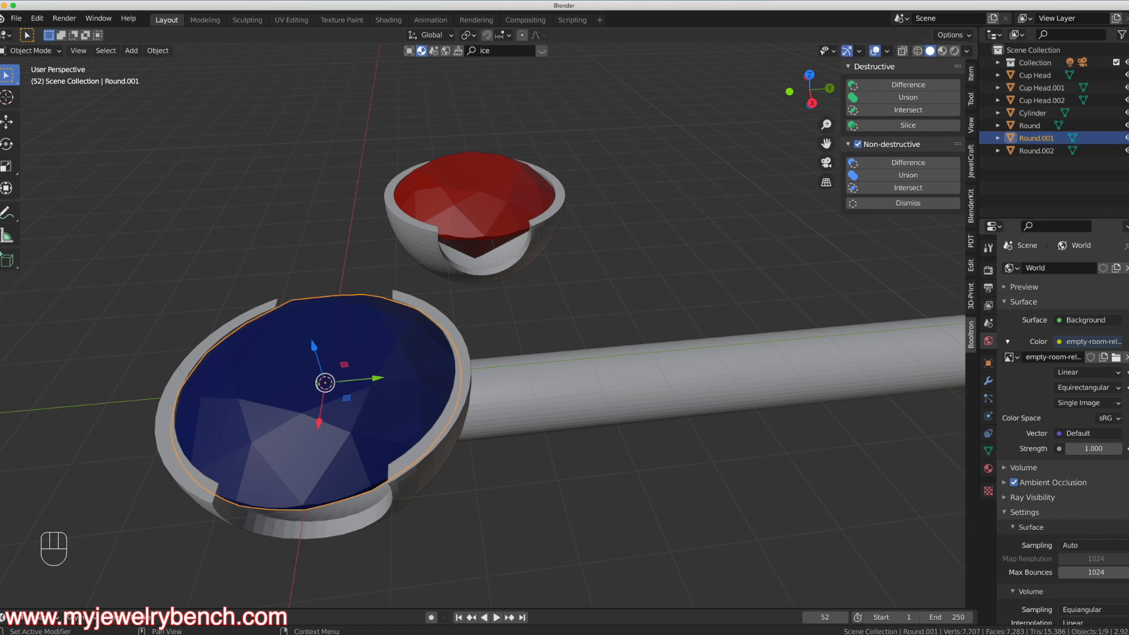
{"action": "key", "text": "h"}
{"action": "middle_click_drag", "start_coordinate": [395, 374], "coordinate": [169, 411]}
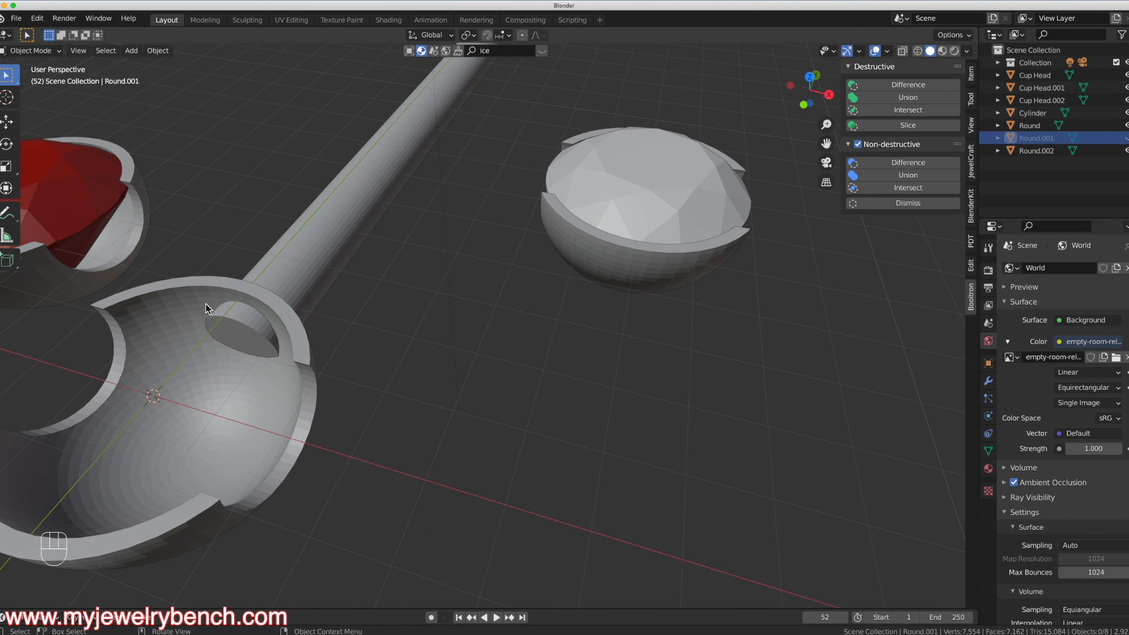
{"action": "middle_click_drag", "start_coordinate": [187, 421], "coordinate": [348, 369]}
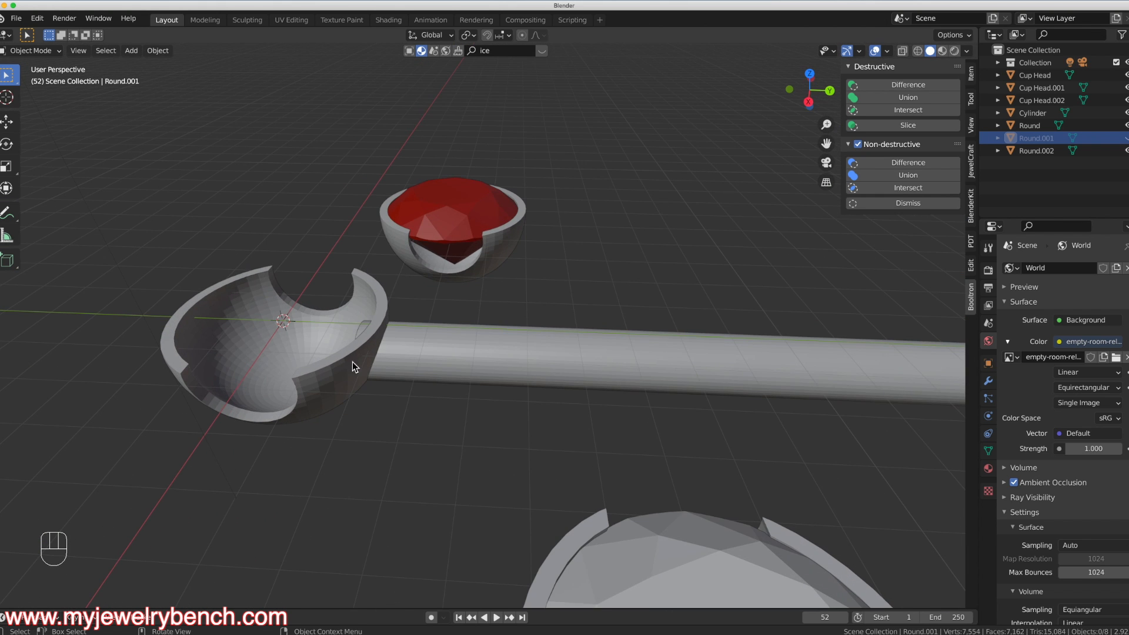
{"action": "middle_click_drag", "start_coordinate": [456, 346], "coordinate": [307, 359]}
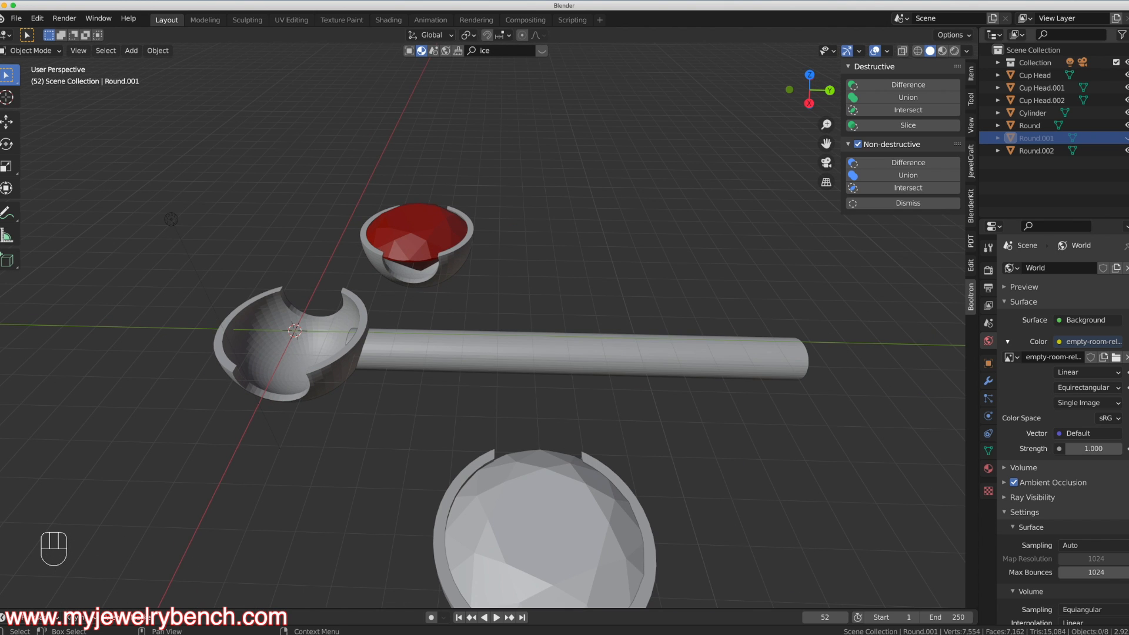
{"action": "left_click", "coordinate": [1127, 139]}
{"action": "scroll", "coordinate": [592, 396], "scroll_direction": "down", "scroll_amount": 4}
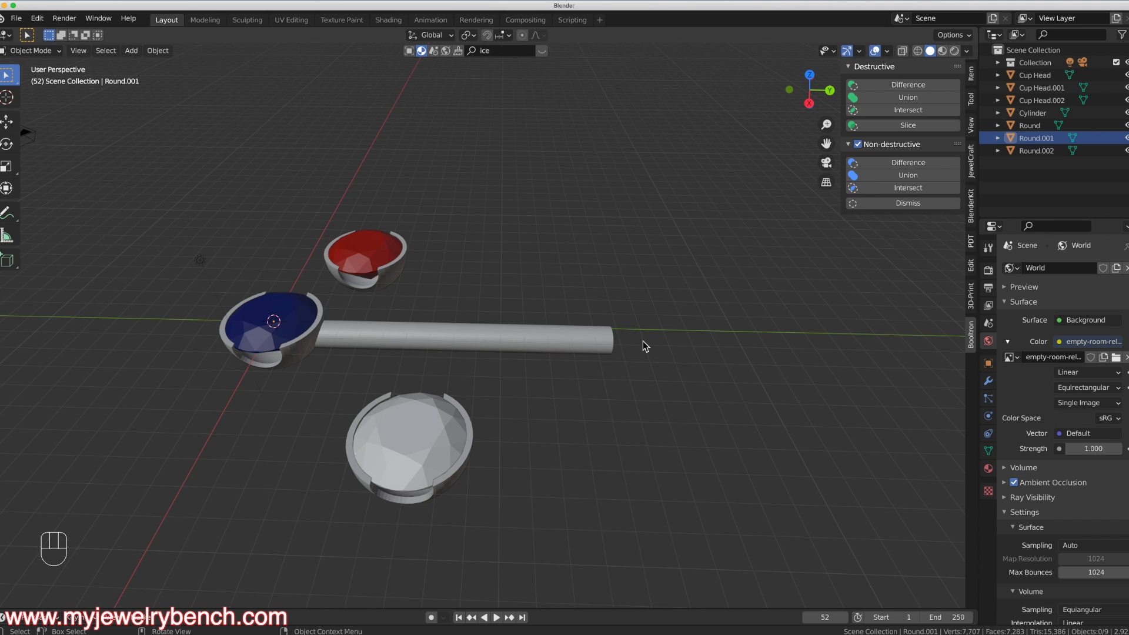
{"action": "middle_click_drag", "start_coordinate": [696, 341], "coordinate": [601, 308]}
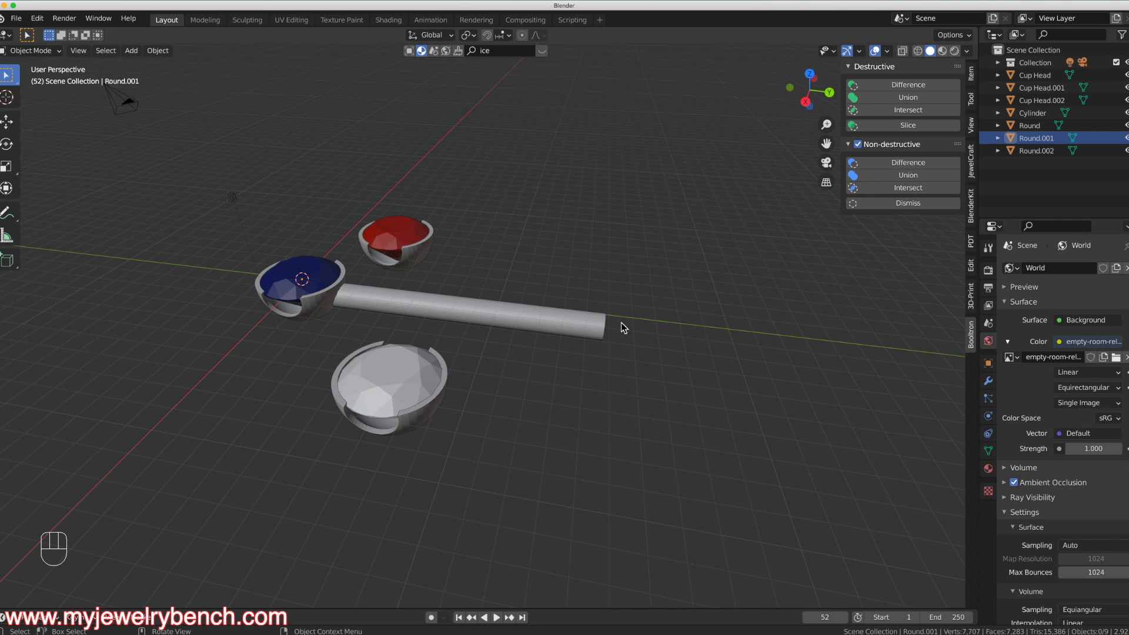
Add a 48-vertex mesh cylinder of 1 mm radius and 2 mm depth at the blue gem.
{"action": "middle_click_drag", "start_coordinate": [651, 363], "coordinate": [586, 309]}
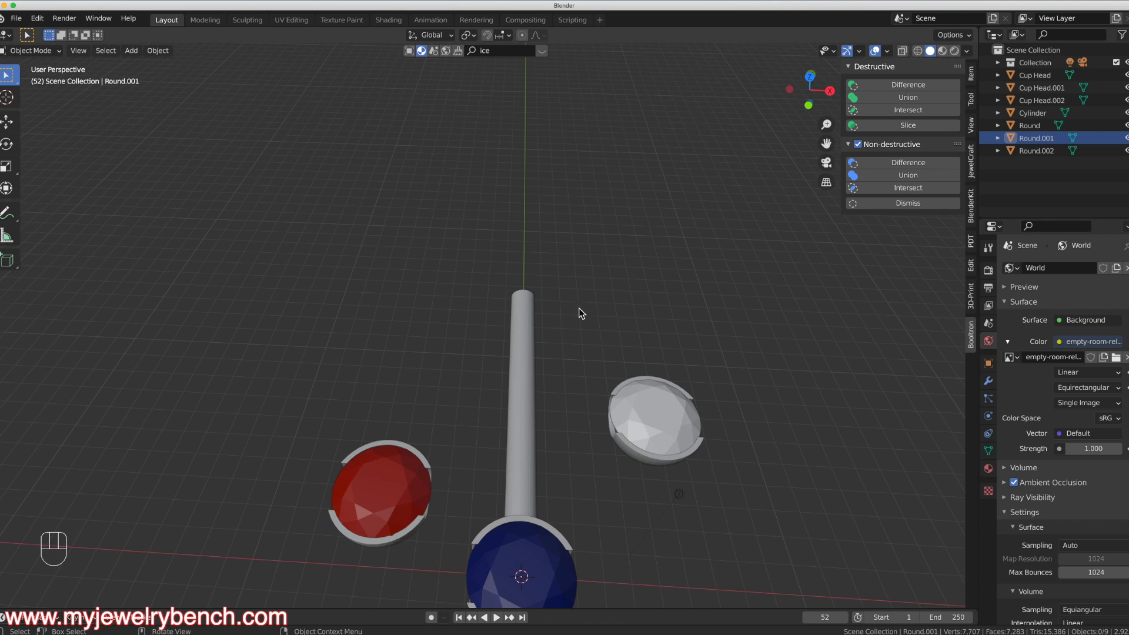
{"action": "middle_click_drag", "start_coordinate": [550, 354], "coordinate": [336, 347]}
{"action": "scroll", "coordinate": [461, 370], "scroll_direction": "up", "scroll_amount": 4}
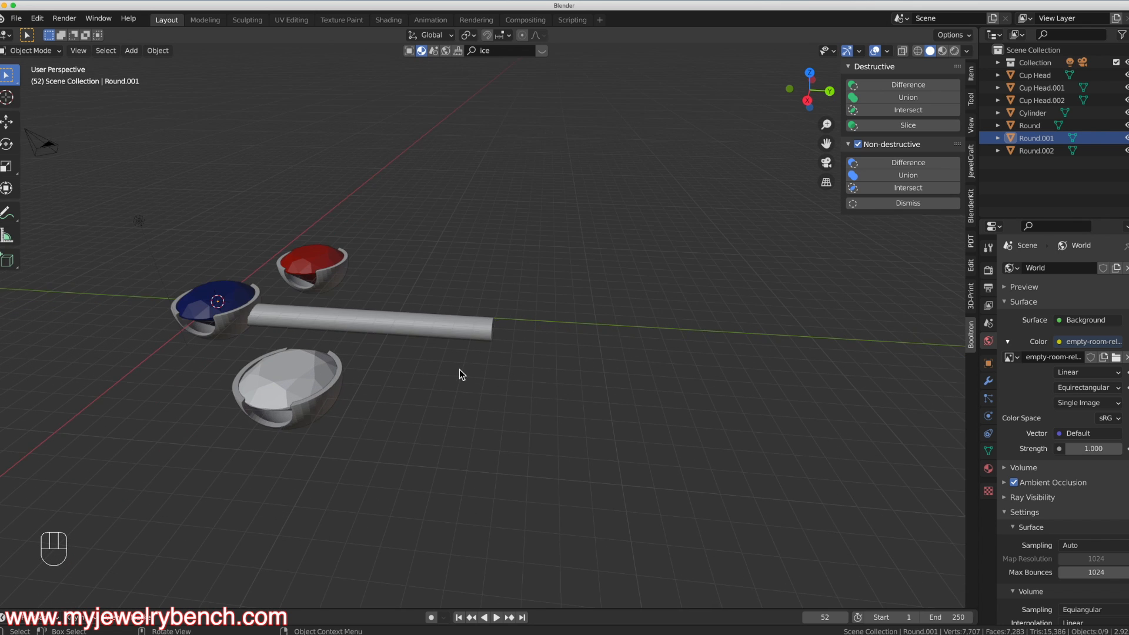
{"action": "middle_click_drag", "start_coordinate": [454, 361], "coordinate": [455, 344]}
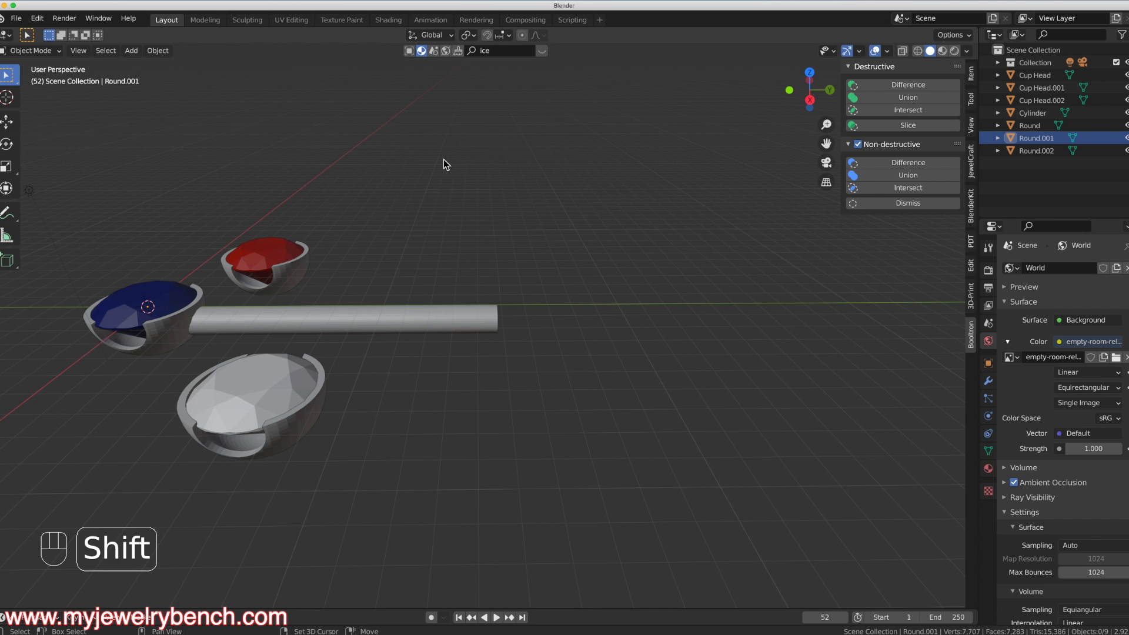
{"action": "key", "text": "shift+a"}
{"action": "mouse_move", "coordinate": [444, 159]}
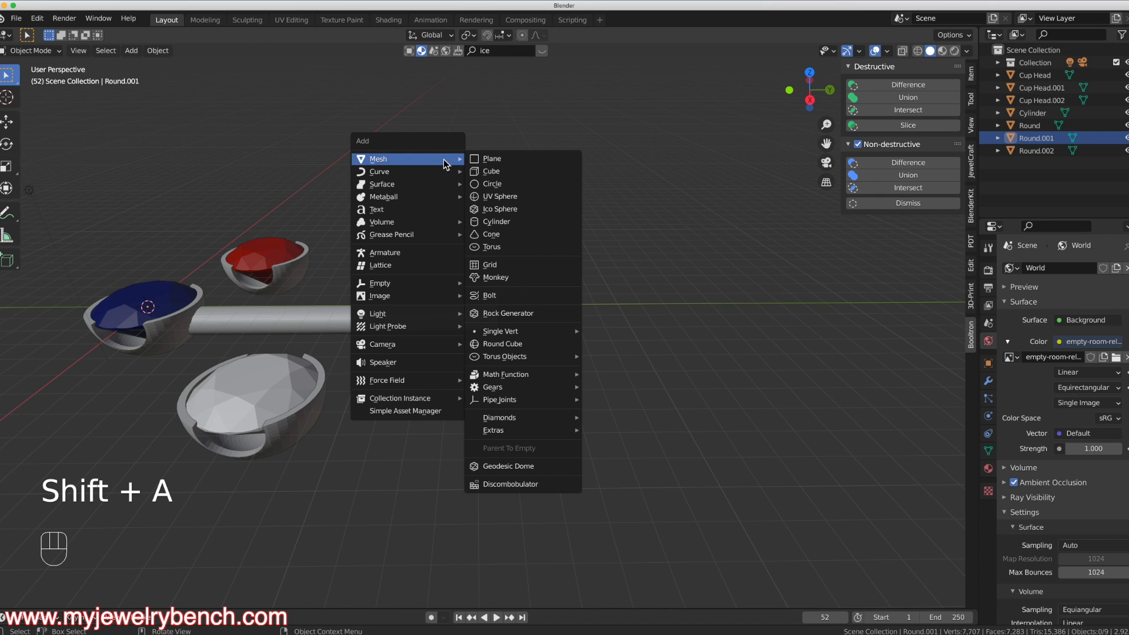
{"action": "left_click", "coordinate": [510, 222]}
{"action": "scroll", "coordinate": [358, 246], "scroll_direction": "down", "scroll_amount": 3}
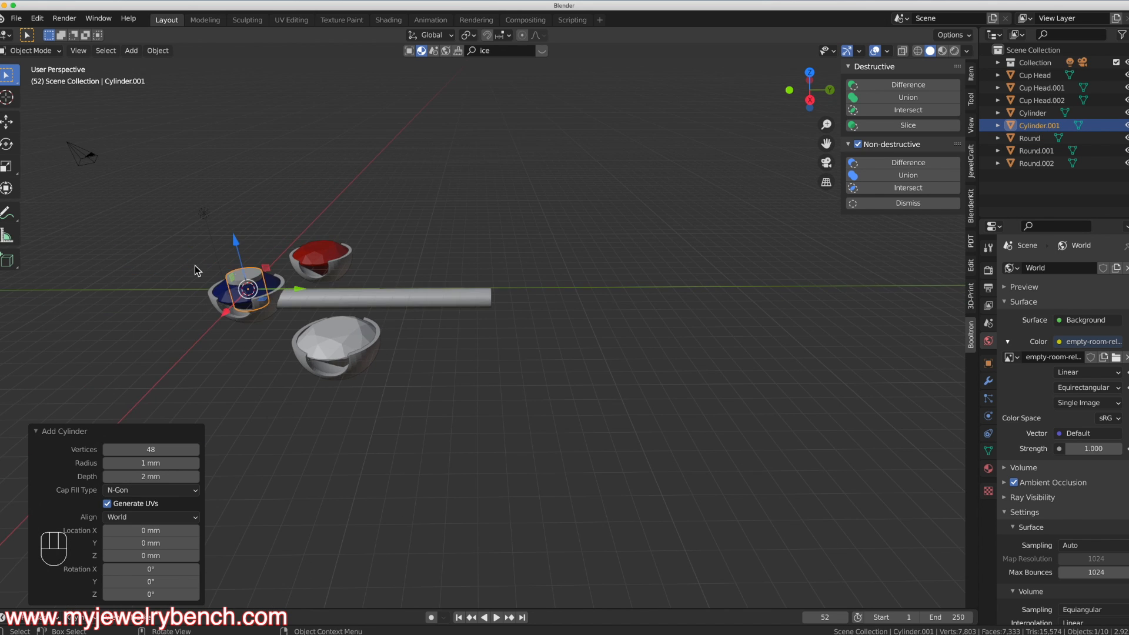
Raise the new cylinder about 3.6 mm along Z above the blue gem and scale it uniformly by about 1.396.
{"action": "scroll", "coordinate": [202, 266], "scroll_direction": "up", "scroll_amount": 4}
{"action": "key", "text": "g"}
{"action": "key", "text": "z"}
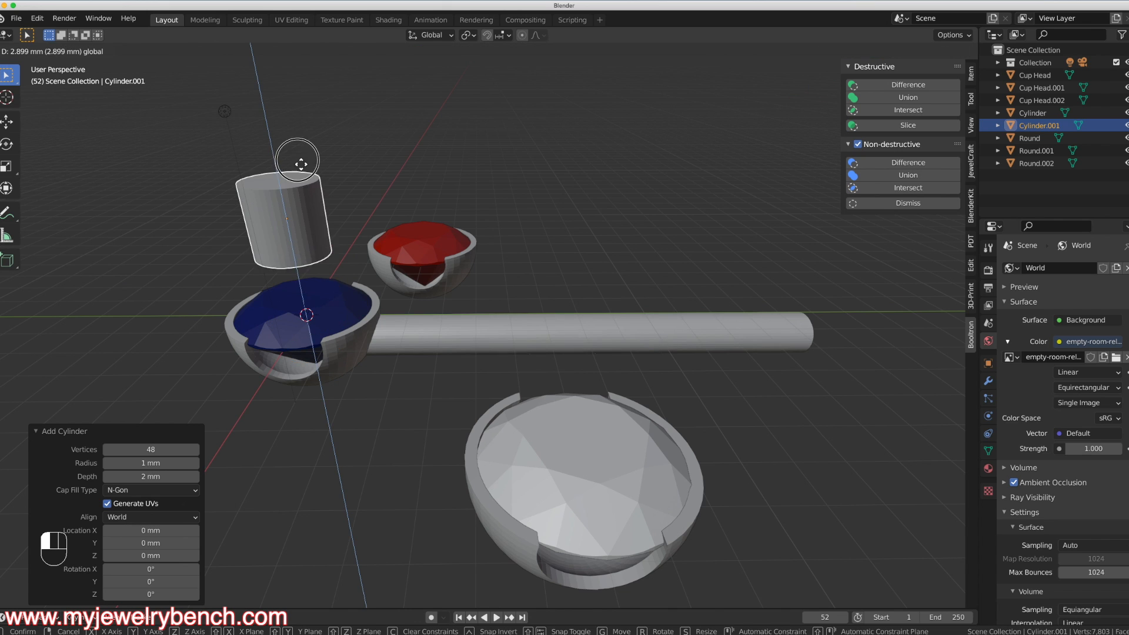
{"action": "left_click", "coordinate": [314, 199]}
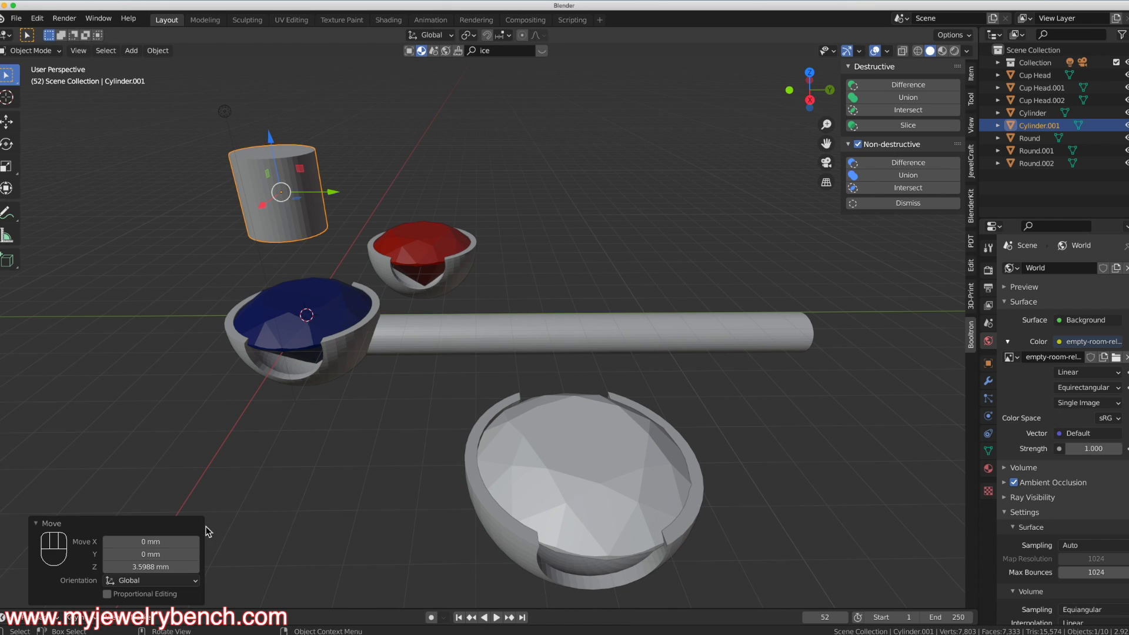
{"action": "key", "text": "s"}
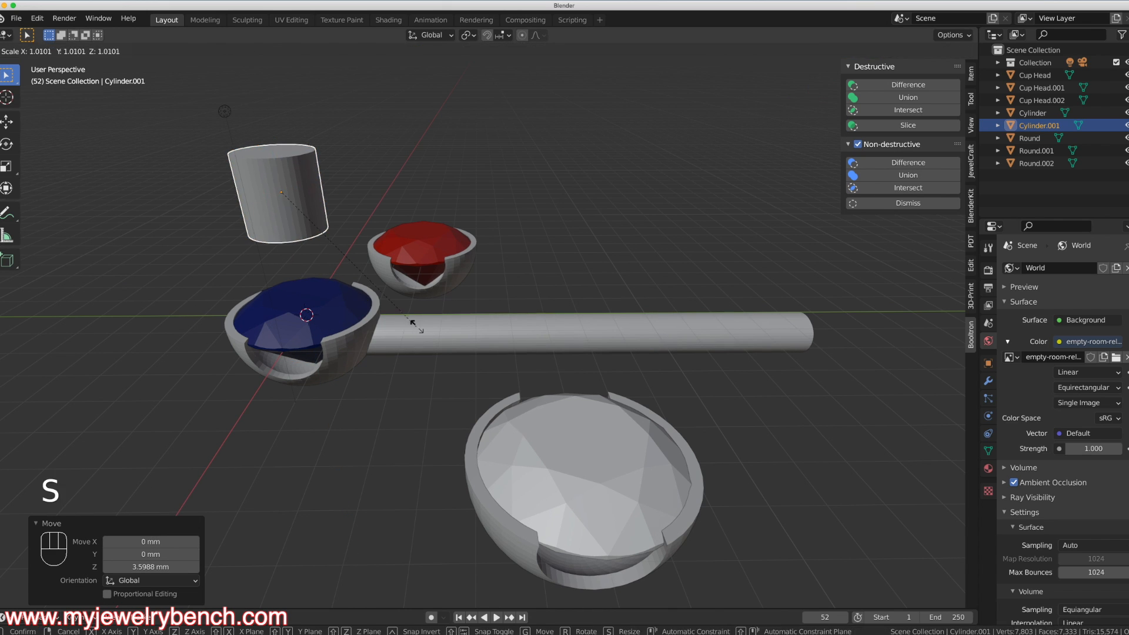
{"action": "scroll", "coordinate": [384, 259], "scroll_direction": "down", "scroll_amount": 3}
{"action": "mouse_move", "coordinate": [383, 259]}
{"action": "middle_mouse_down"}
{"action": "mouse_move", "coordinate": [409, 260]}
{"action": "mouse_move", "coordinate": [394, 260]}
{"action": "middle_mouse_up"}
Duplicate the cylinder in place, stretch the copy along Z by about 2.201, and shrink it uniformly to about 0.773.
{"action": "key", "text": "shift+d"}
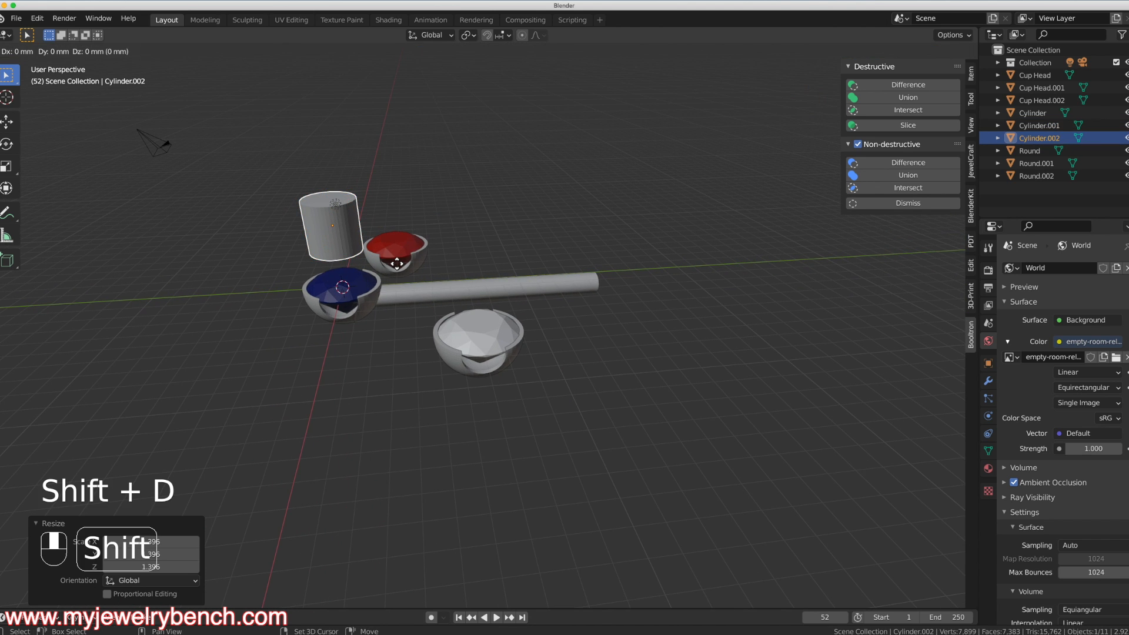
{"action": "key", "text": "Return"}
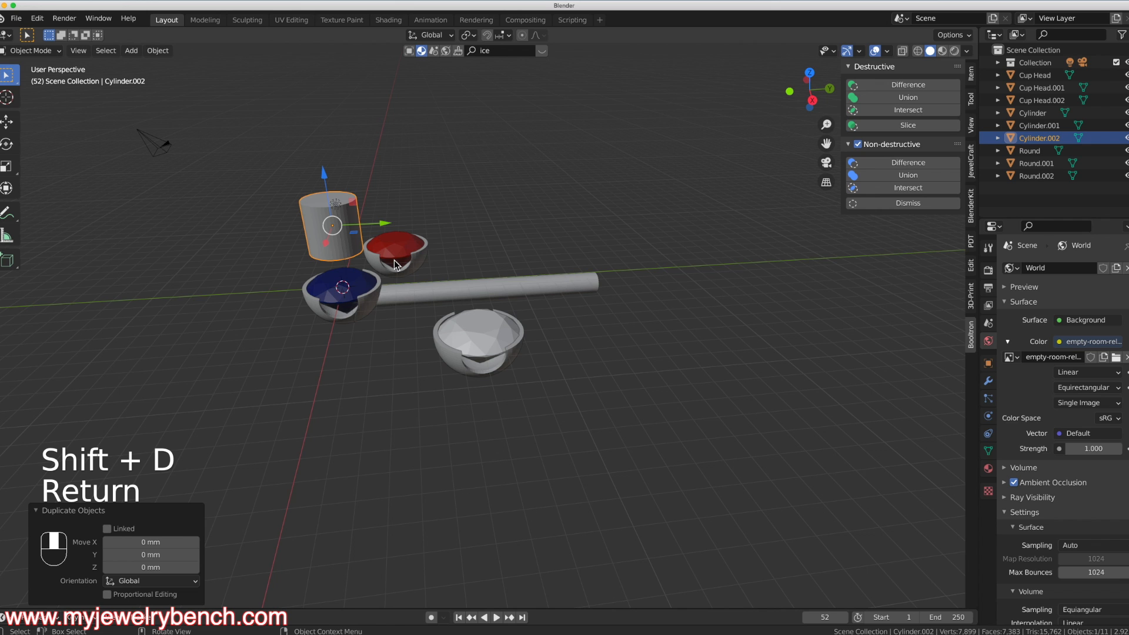
{"action": "key", "text": "s"}
{"action": "key", "text": "z"}
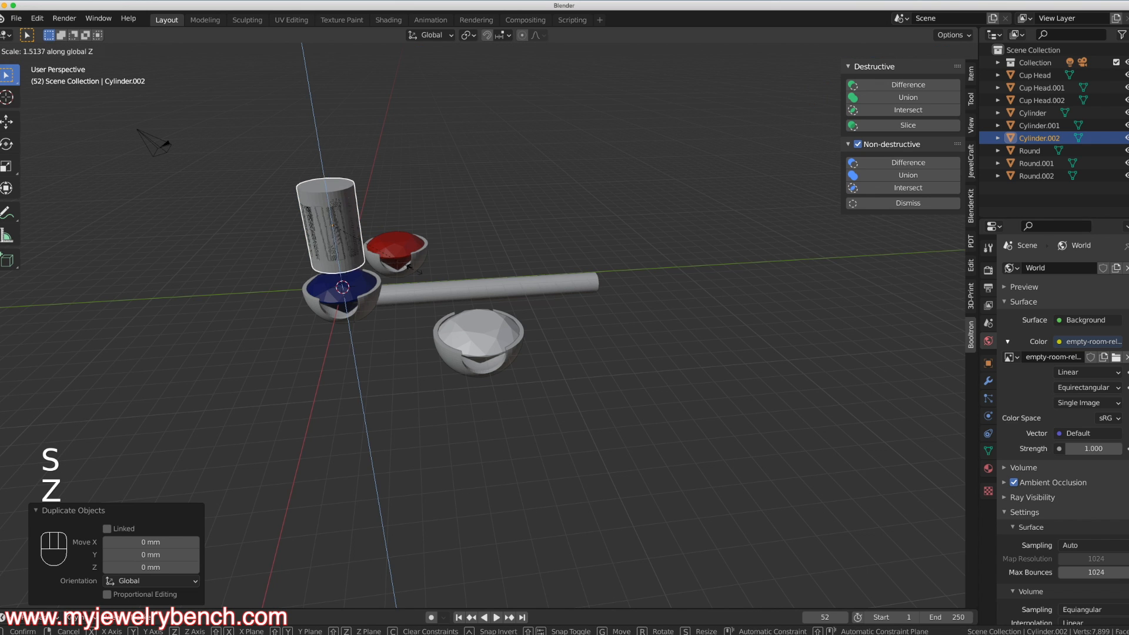
{"action": "left_click", "coordinate": [813, 341]}
{"action": "key", "text": "s"}
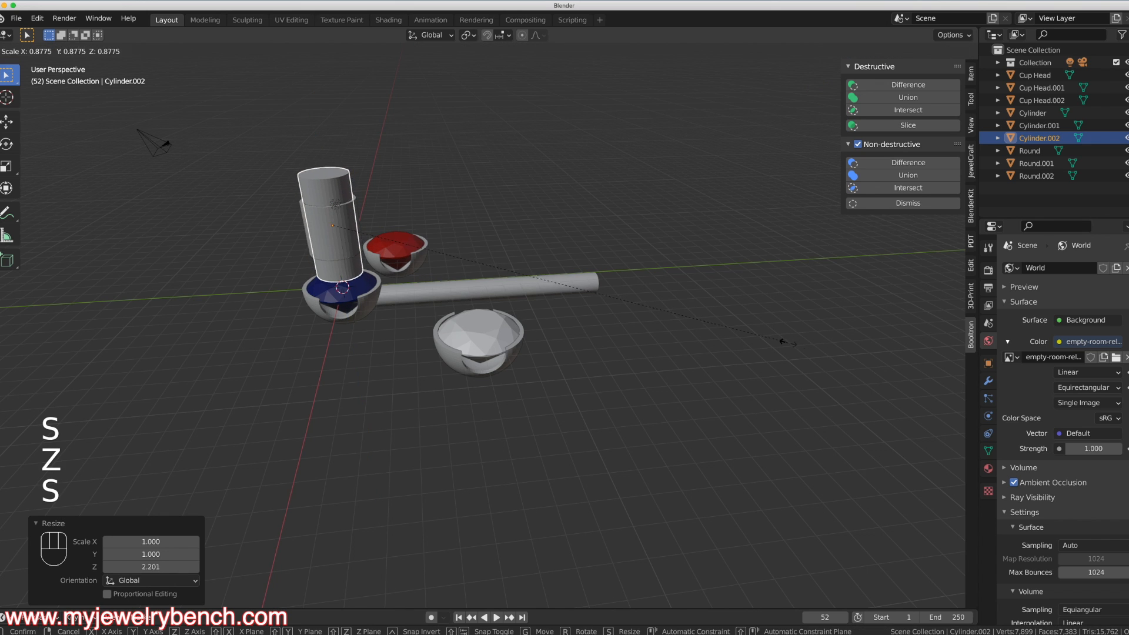
{"action": "left_click", "coordinate": [318, 274]}
Hollow out the wide cylinder into a tube by subtracting the narrow cylinder with a destructive Difference boolean.
{"action": "middle_click_drag", "start_coordinate": [317, 271], "coordinate": [393, 291]}
{"action": "scroll", "coordinate": [332, 179], "scroll_direction": "up", "scroll_amount": 7}
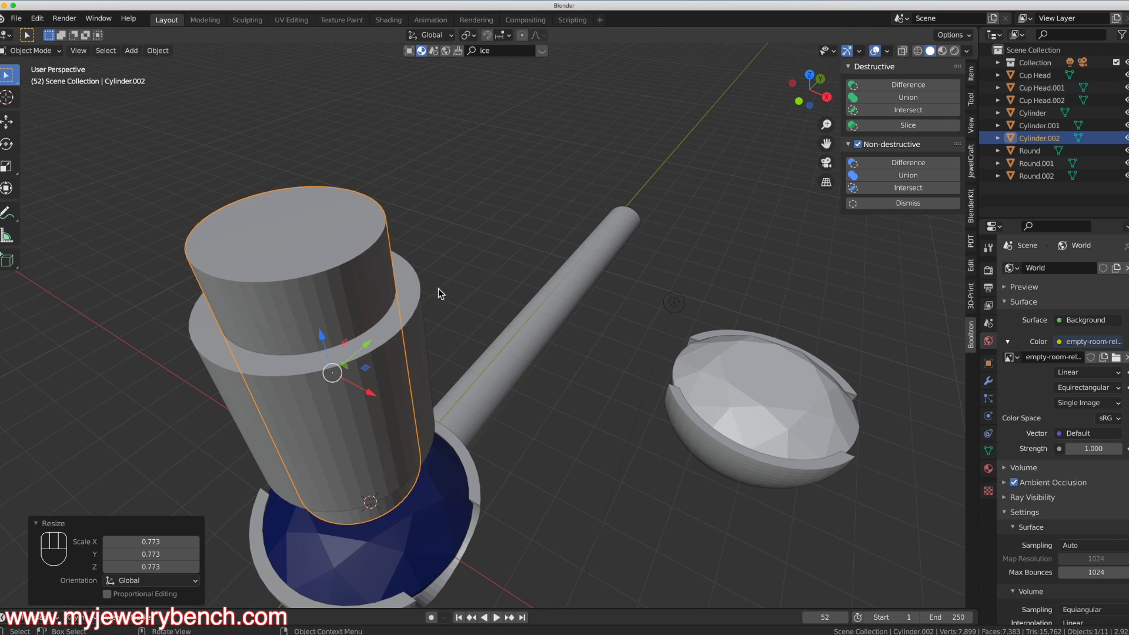
{"action": "left_click", "coordinate": [419, 312], "text": "shift"}
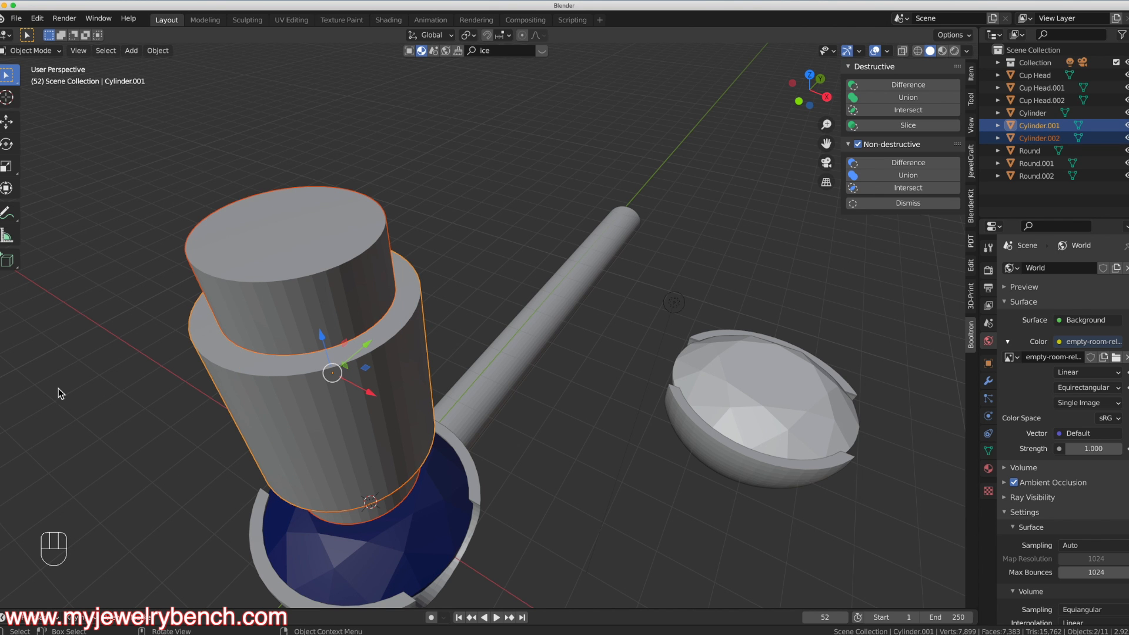
{"action": "left_click", "coordinate": [896, 88]}
{"action": "middle_click_drag", "start_coordinate": [294, 329], "coordinate": [344, 405]}
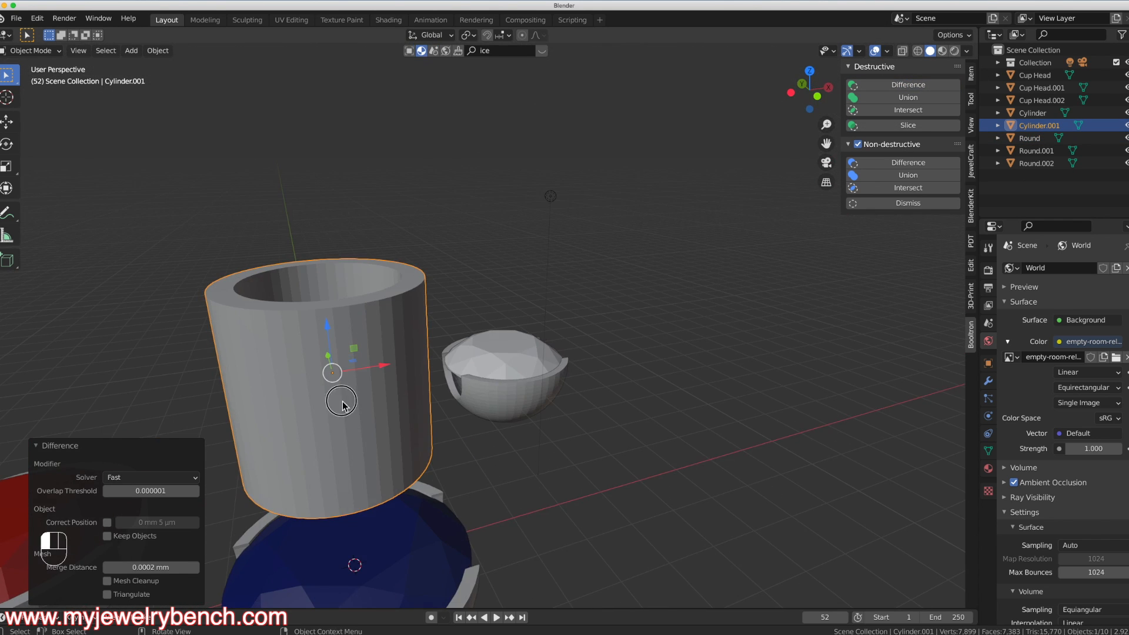
{"action": "left_click", "coordinate": [344, 404]}
{"action": "left_click", "coordinate": [404, 321]}
{"action": "left_click", "coordinate": [401, 281]}
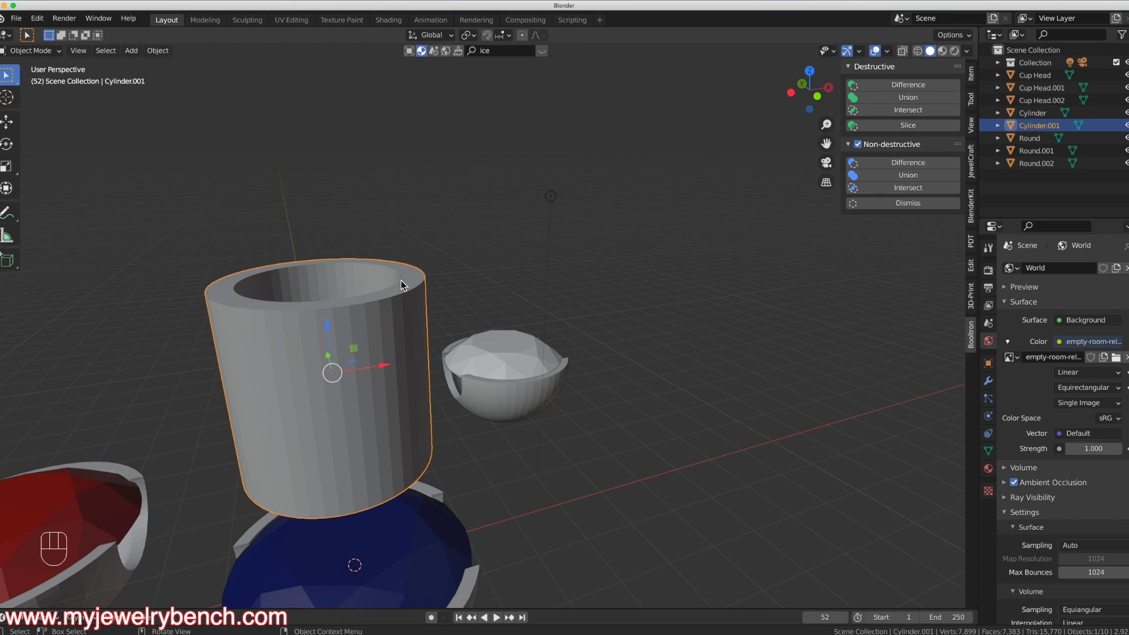
Rotate the hollow tube 90° about the Y axis so it lies horizontally.
{"action": "key", "text": "r"}
{"action": "key", "text": "y"}
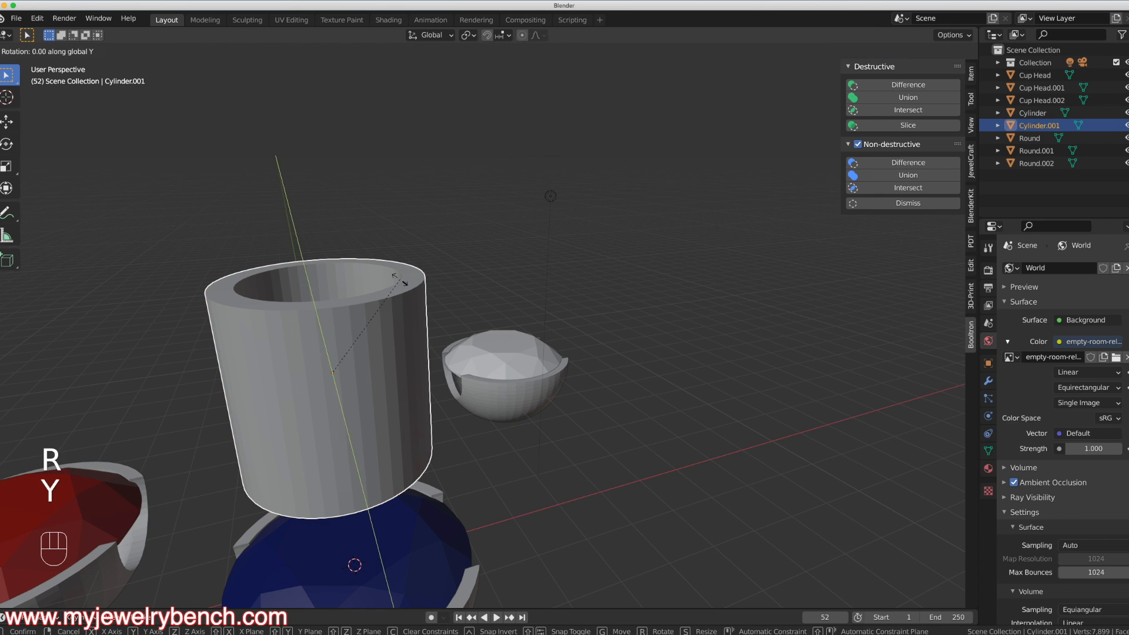
{"action": "key", "text": "9"}
{"action": "key", "text": "0"}
{"action": "key", "text": "Return"}
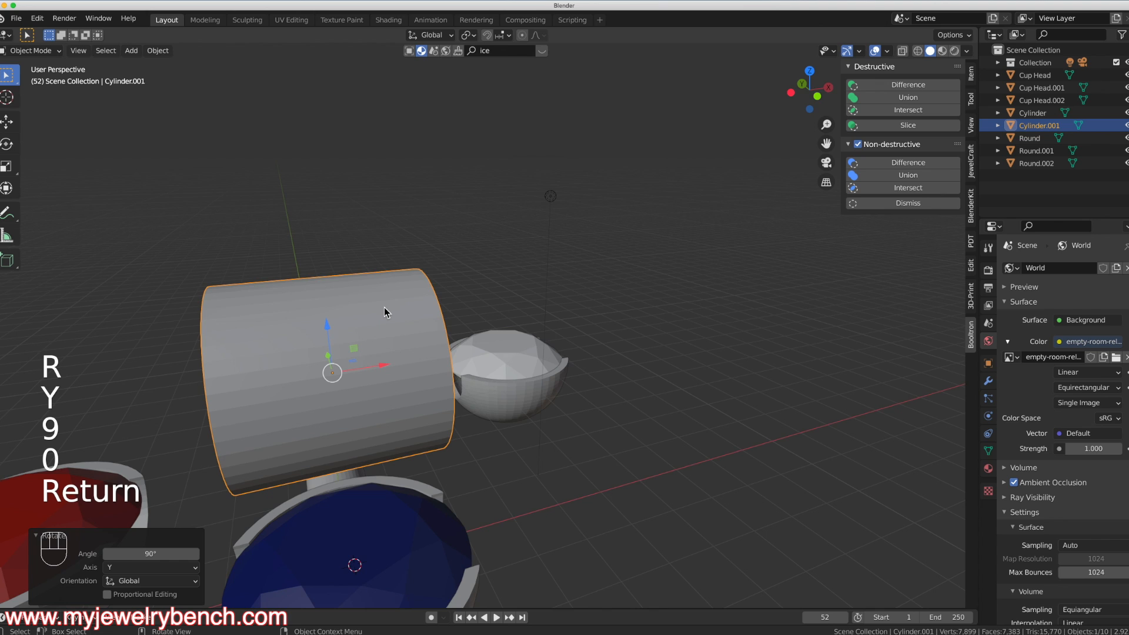
From the top view, move the tube about 16.14 mm along Y to the far end of the post.
{"action": "key", "text": "KP_7"}
{"action": "scroll", "coordinate": [386, 441], "scroll_direction": "down", "scroll_amount": 3}
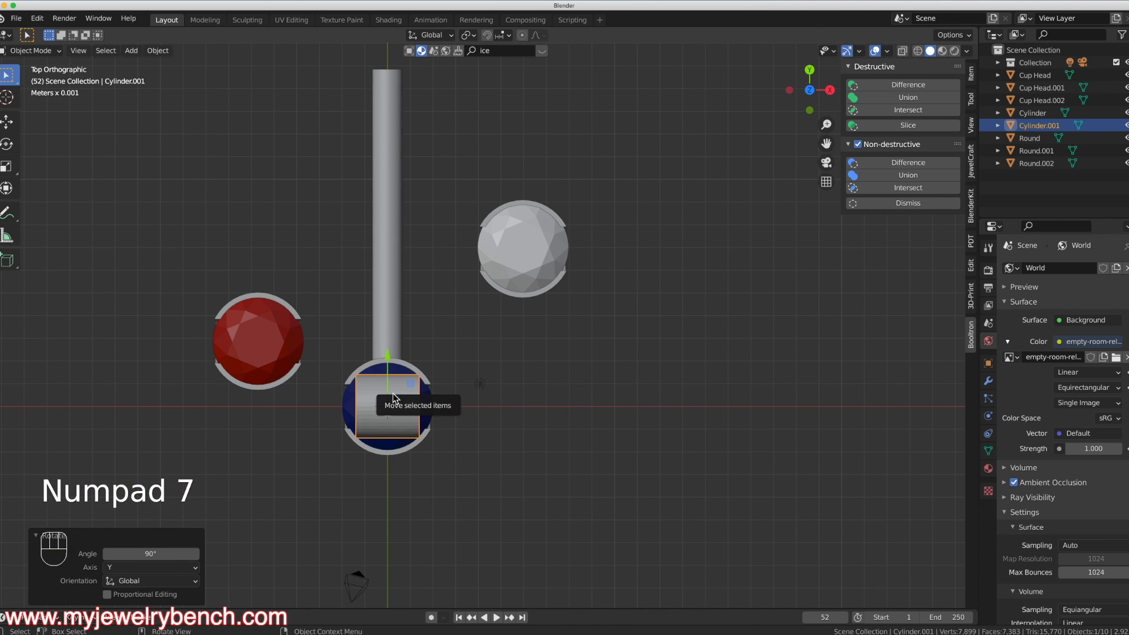
{"action": "key", "text": "g"}
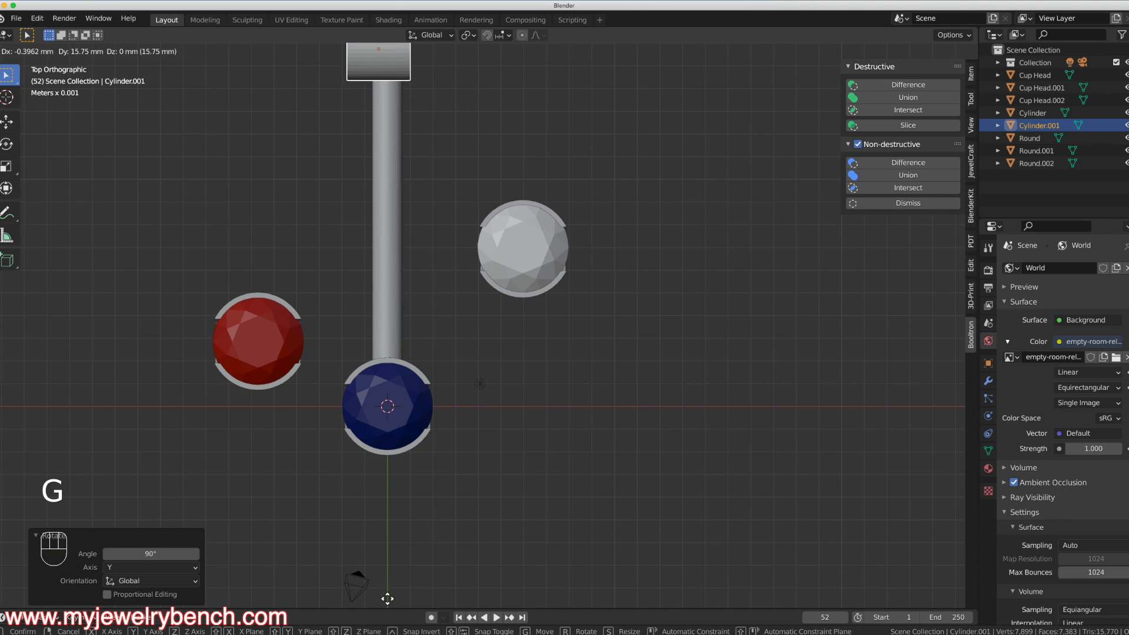
{"action": "left_click", "coordinate": [390, 588]}
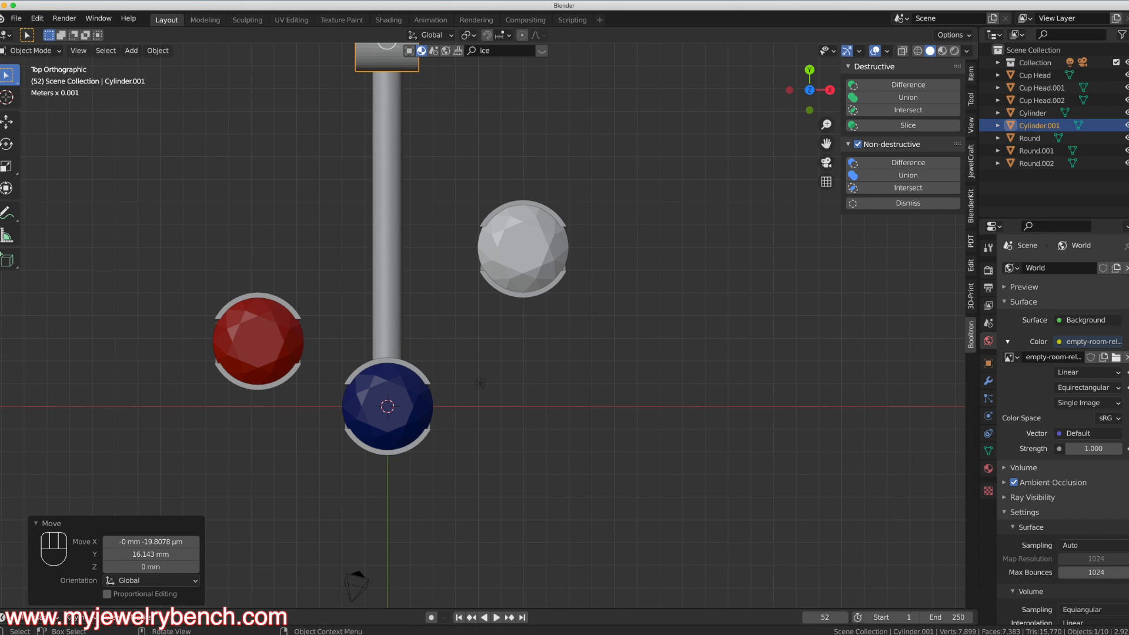
From the right side view, lower the tube about 4.35 mm along Z to align it with the post's end.
{"action": "key", "text": "KP_3"}
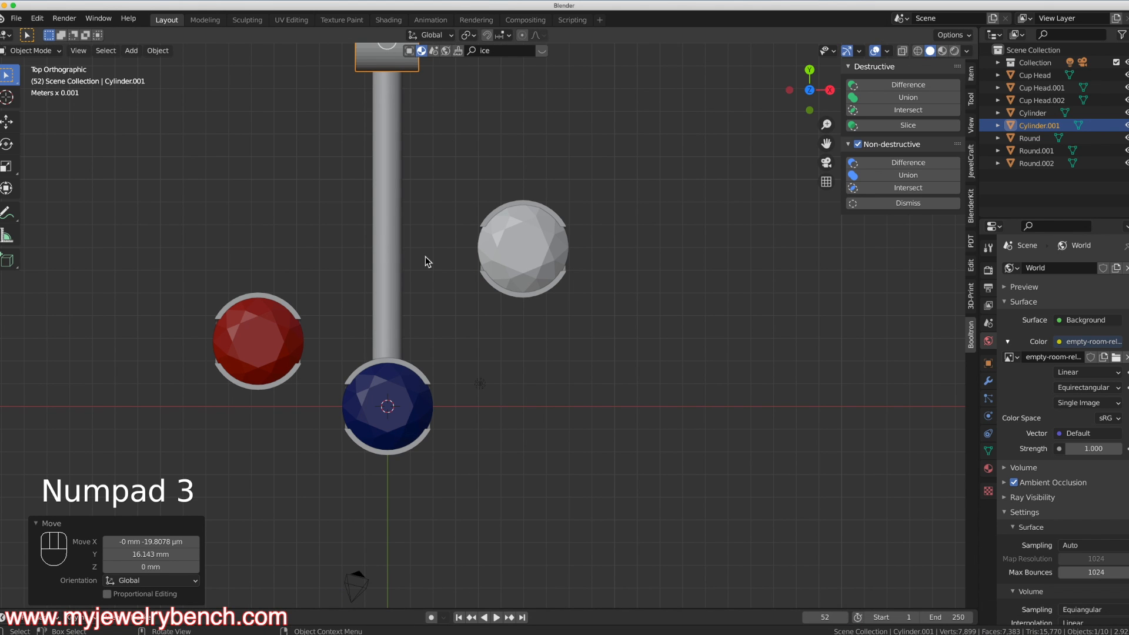
{"action": "key", "text": "KP_3"}
{"action": "scroll", "coordinate": [486, 462], "scroll_direction": "down", "scroll_amount": 3}
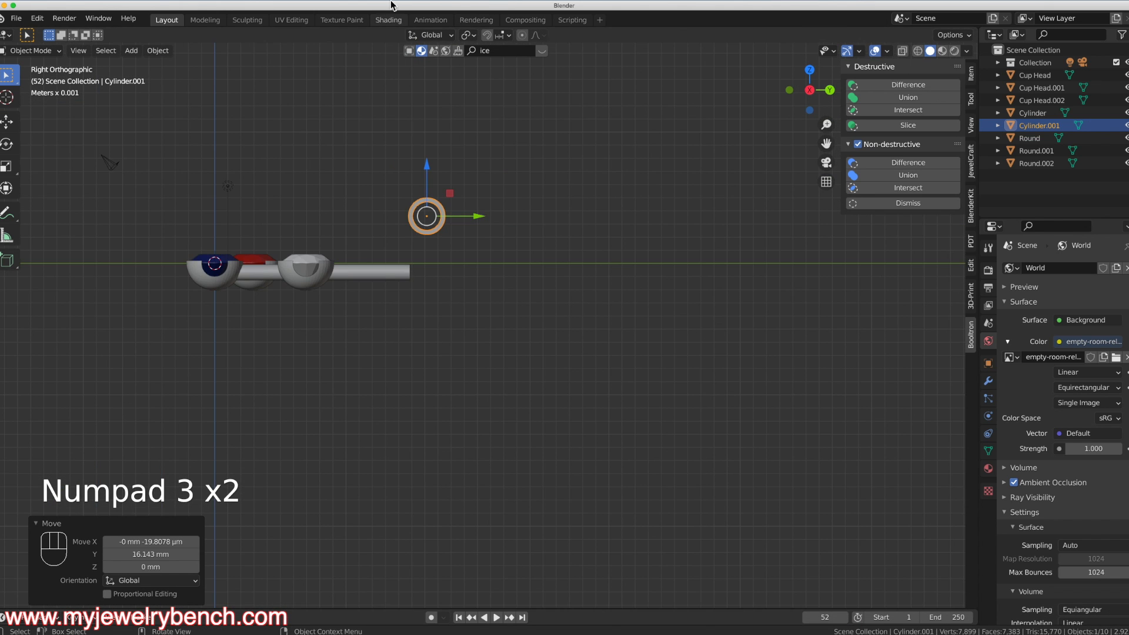
{"action": "key", "text": "g"}
{"action": "key", "text": "z"}
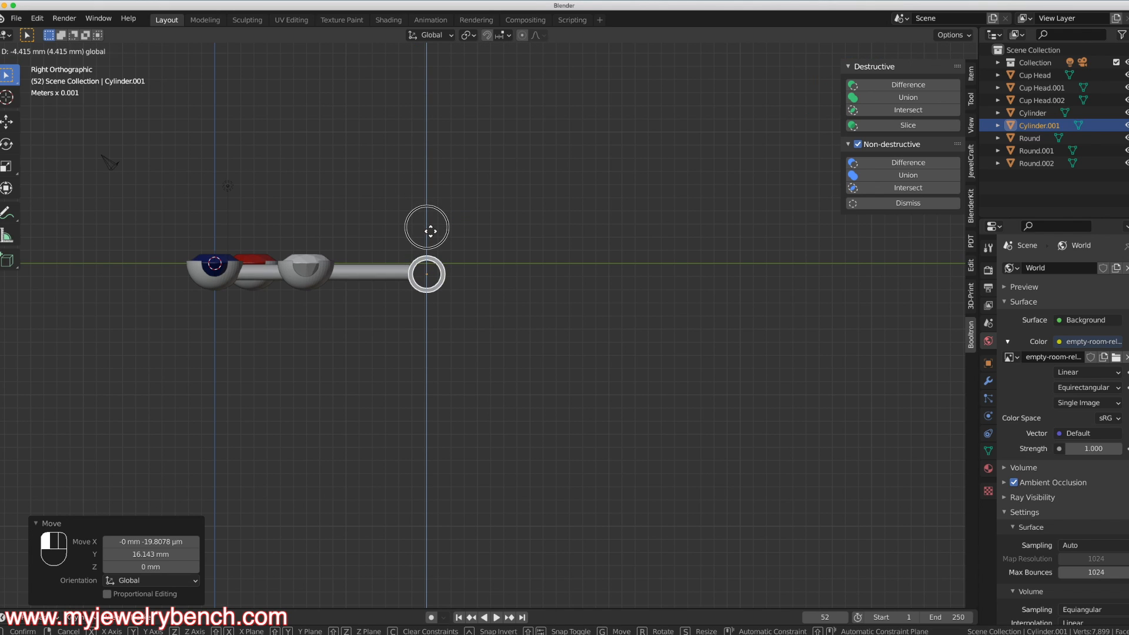
{"action": "left_click", "coordinate": [431, 230]}
Duplicate the post and tube together and move the copies along X until they line up with the white gem.
{"action": "middle_click_drag", "start_coordinate": [428, 226], "coordinate": [430, 273]}
{"action": "scroll", "coordinate": [431, 270], "scroll_direction": "up", "scroll_amount": 3}
{"action": "middle_click_drag", "start_coordinate": [365, 303], "coordinate": [347, 261]}
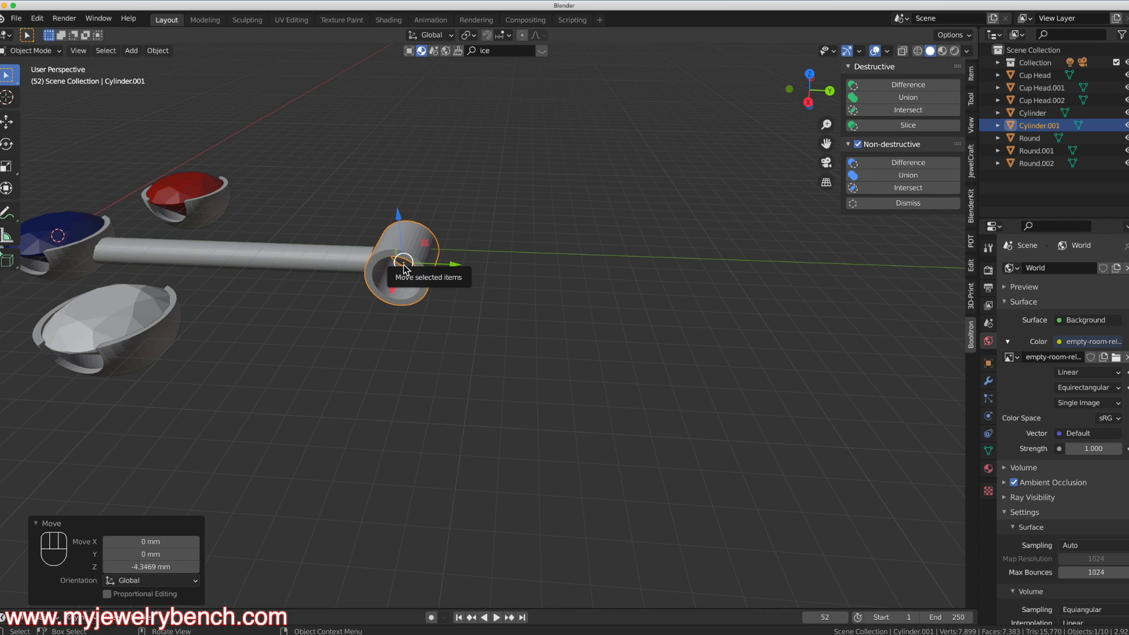
{"action": "middle_click_drag", "start_coordinate": [214, 297], "coordinate": [340, 327]}
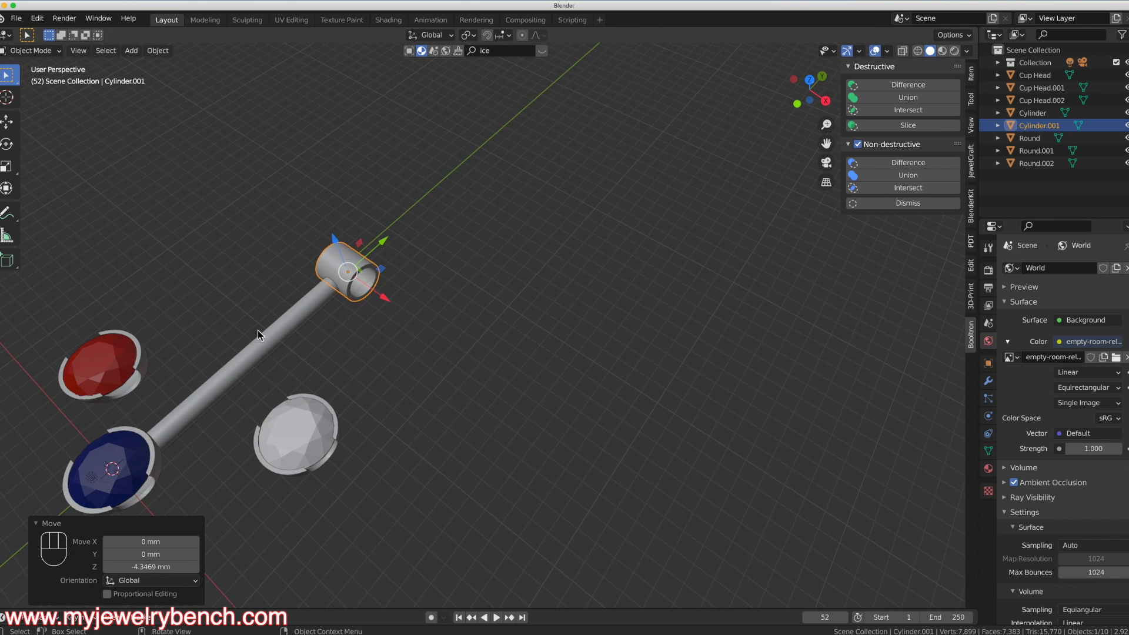
{"action": "middle_click_drag", "start_coordinate": [260, 299], "coordinate": [191, 258]}
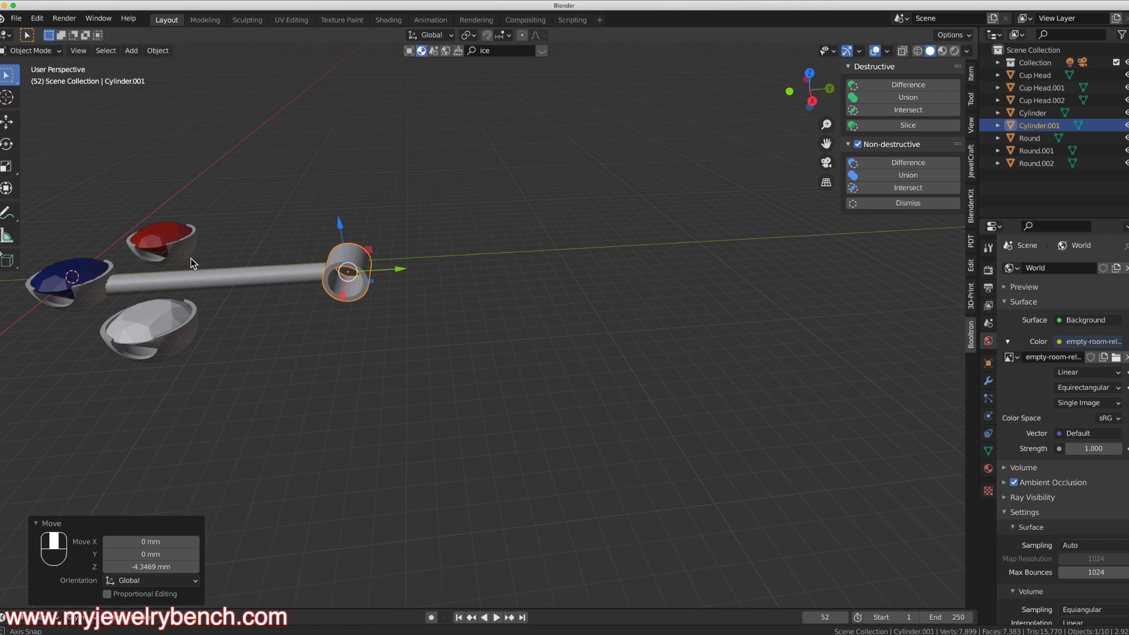
{"action": "left_click", "coordinate": [239, 281]}
{"action": "left_click", "coordinate": [344, 268], "text": "shift"}
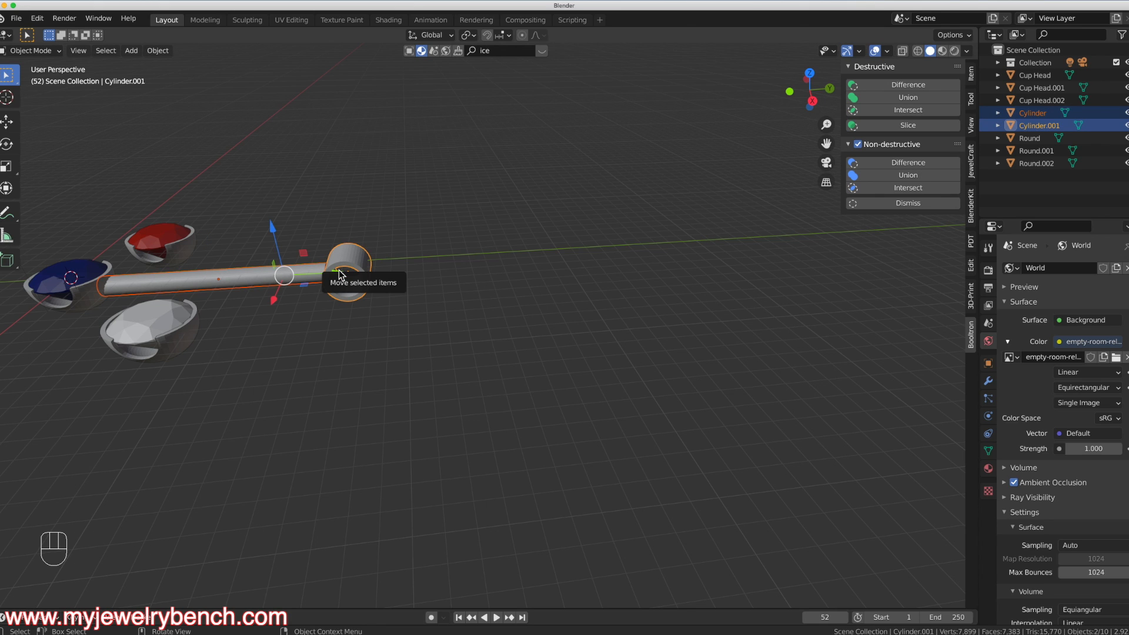
{"action": "key", "text": "shift"}
{"action": "key", "text": "shift+d"}
{"action": "key", "text": "Return"}
{"action": "key", "text": "KP_7"}
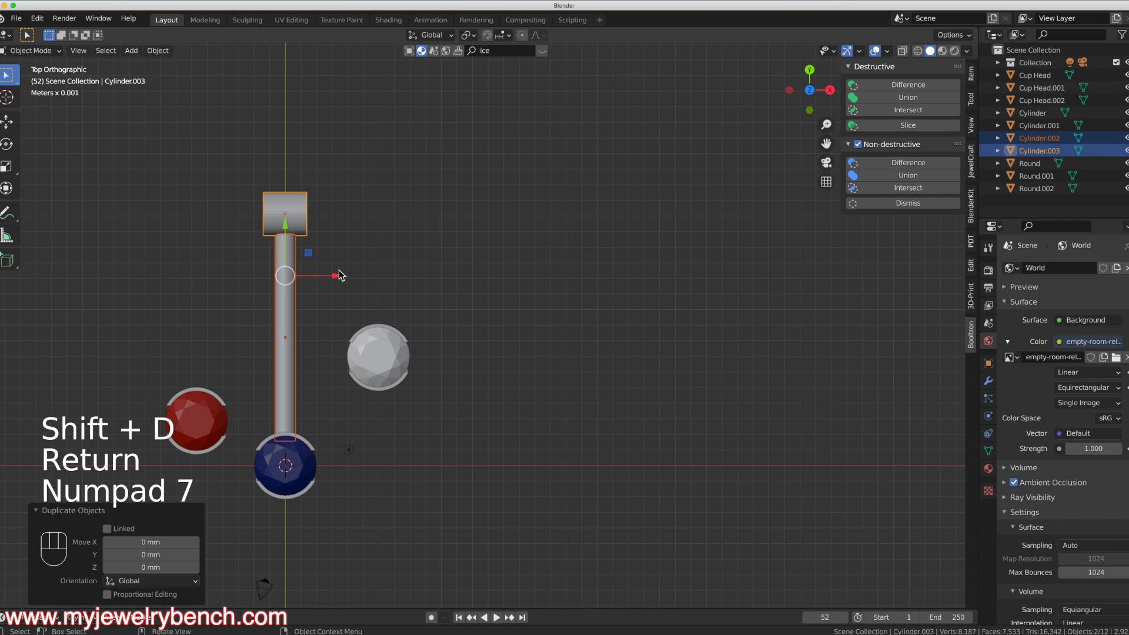
{"action": "left_click_drag", "start_coordinate": [337, 276], "coordinate": [432, 284]}
Shorten the duplicated post along Y to about 0.58 and move it about 3.06 mm along Y toward its tube.
{"action": "left_click", "coordinate": [385, 310]}
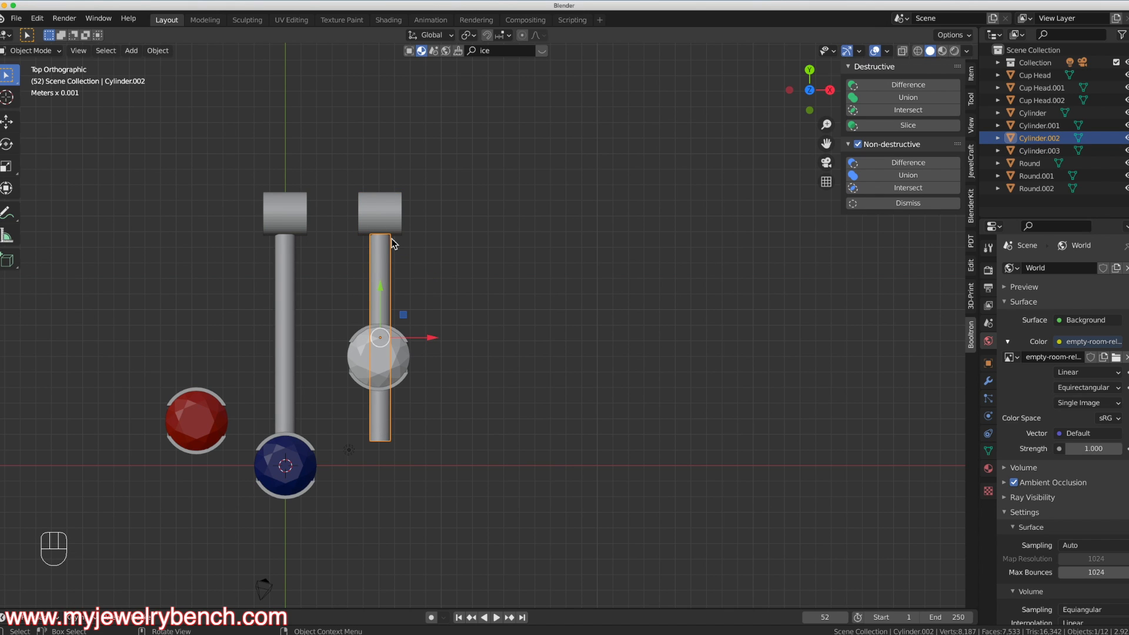
{"action": "key", "text": "s"}
{"action": "key", "text": "y"}
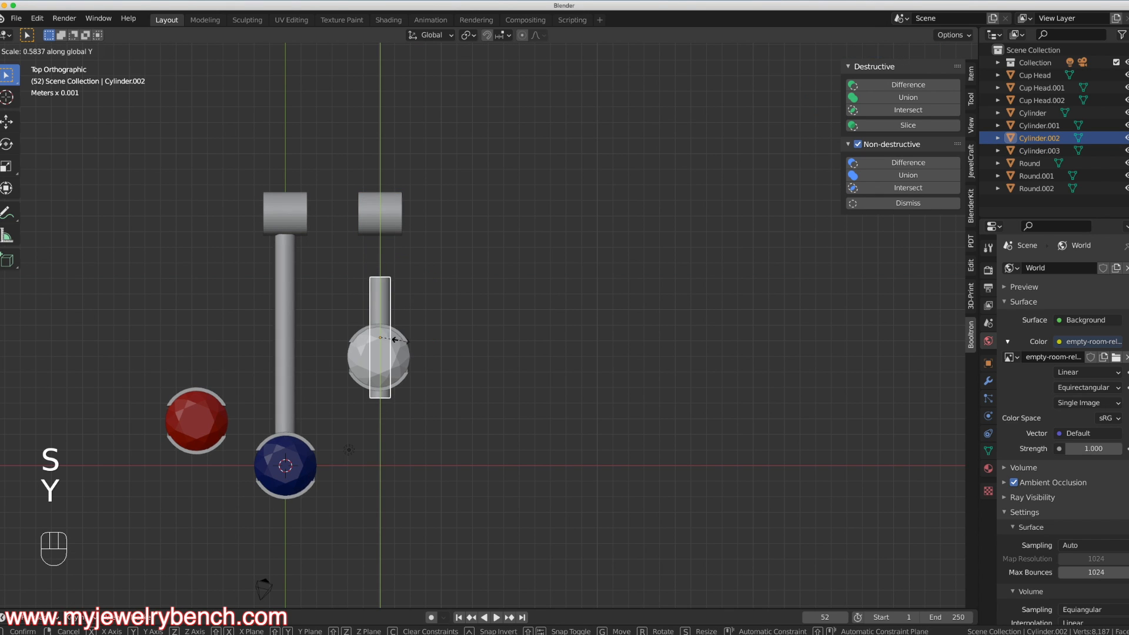
{"action": "left_click", "coordinate": [397, 339]}
{"action": "left_click_drag", "start_coordinate": [380, 297], "coordinate": [383, 237]}
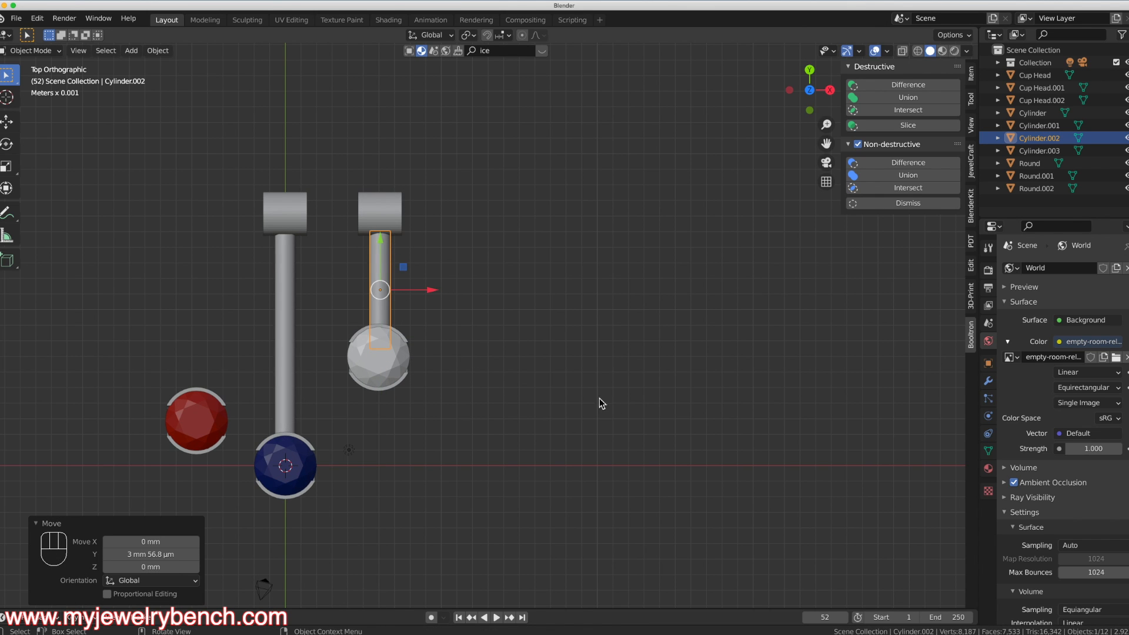
Scale the duplicated post along Y by 0.823 and shift it about 0.78 mm along Y to join tube and cup.
{"action": "key", "text": "s"}
{"action": "key", "text": "y"}
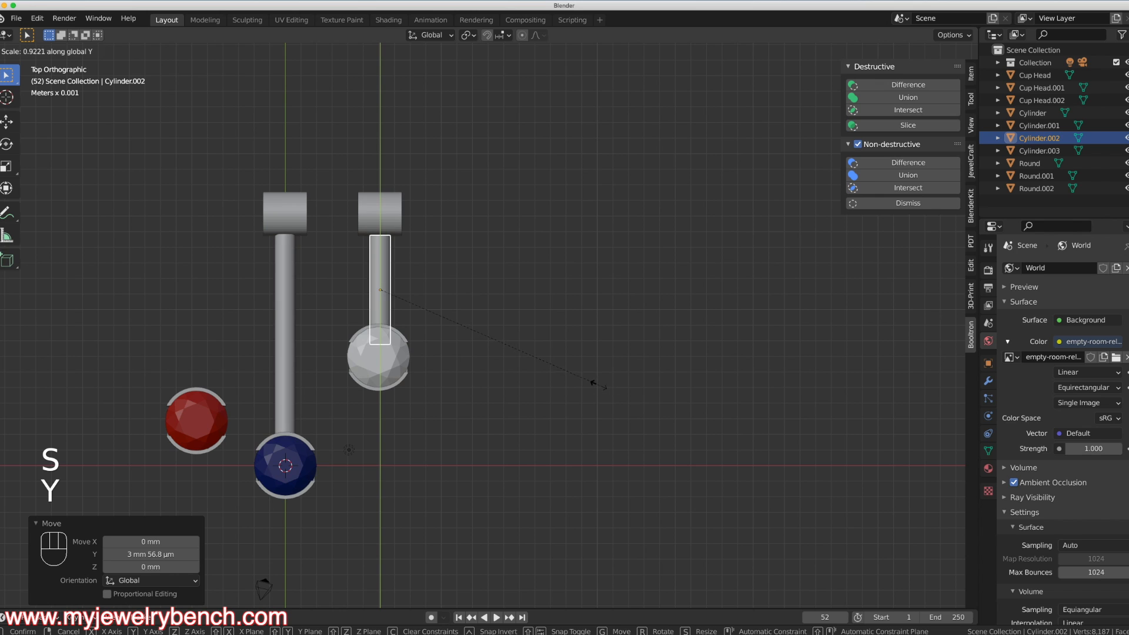
{"action": "left_click", "coordinate": [554, 375]}
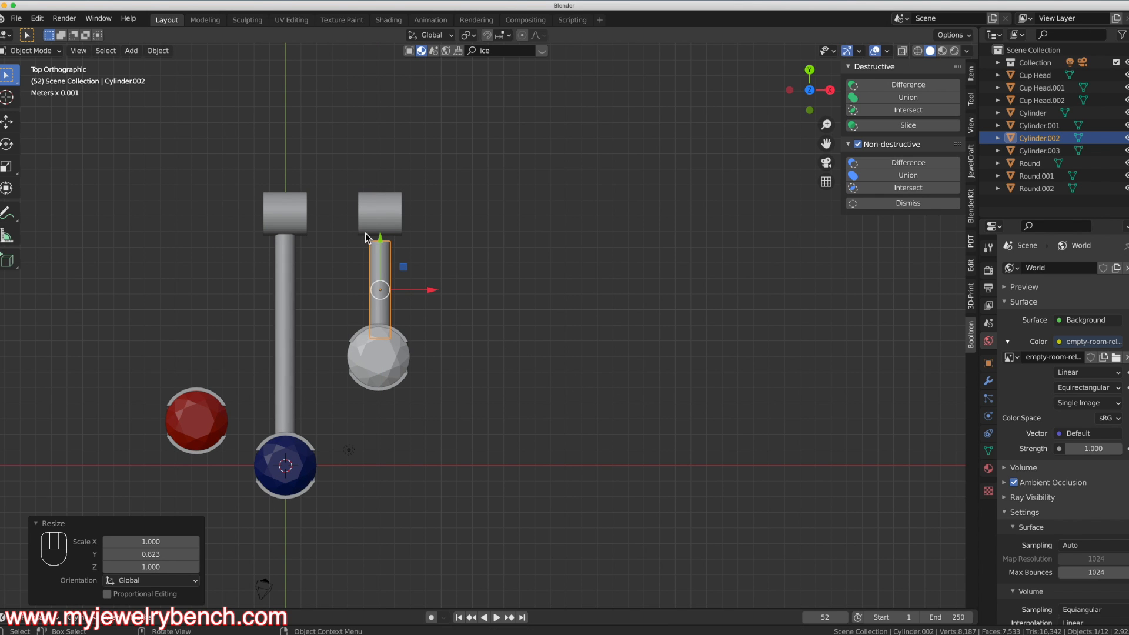
{"action": "left_click_drag", "start_coordinate": [380, 244], "coordinate": [385, 229]}
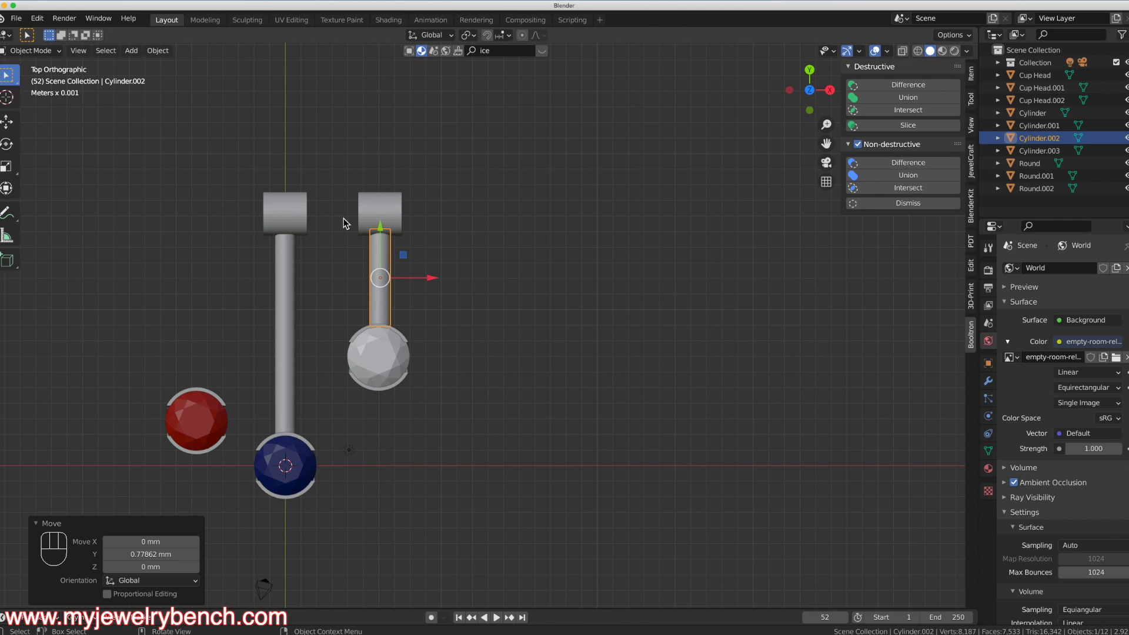
Duplicate the white gem's tube and post together and move the copies about 11.7 mm along negative X to line up with the red gem.
{"action": "left_click", "coordinate": [360, 217]}
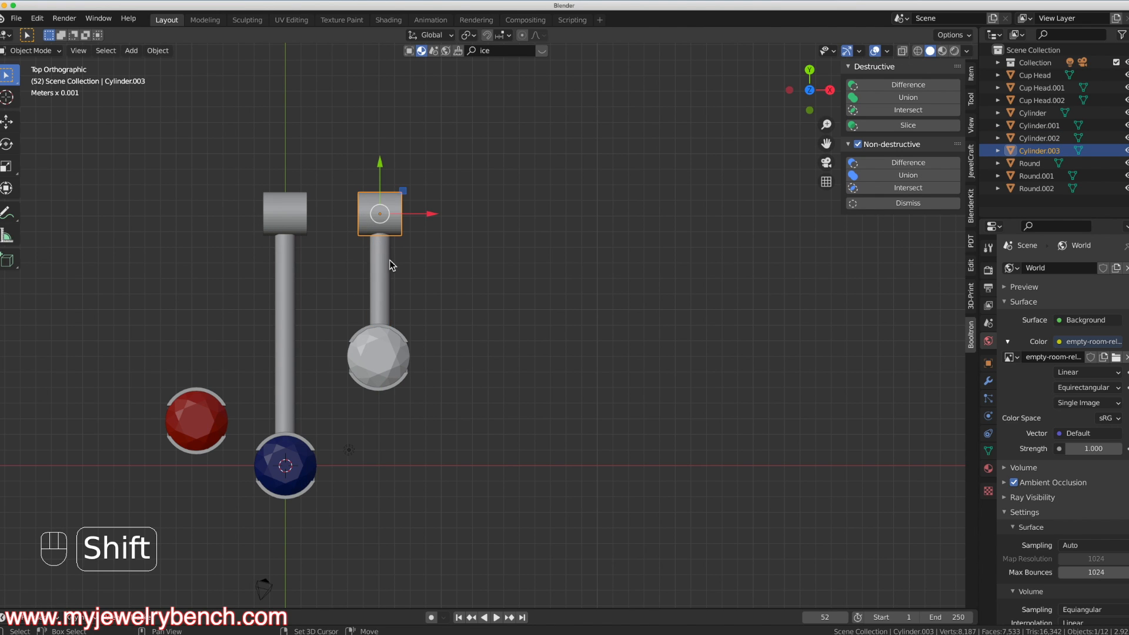
{"action": "left_click", "coordinate": [388, 279], "text": "shift"}
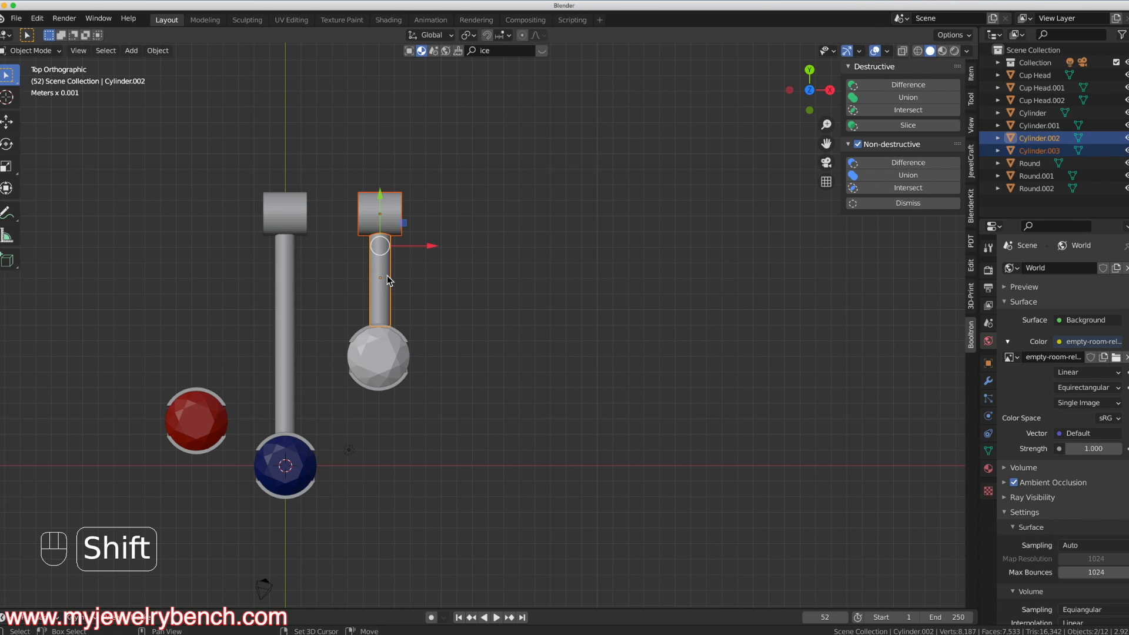
{"action": "key", "text": "shift+d"}
{"action": "key", "text": "g"}
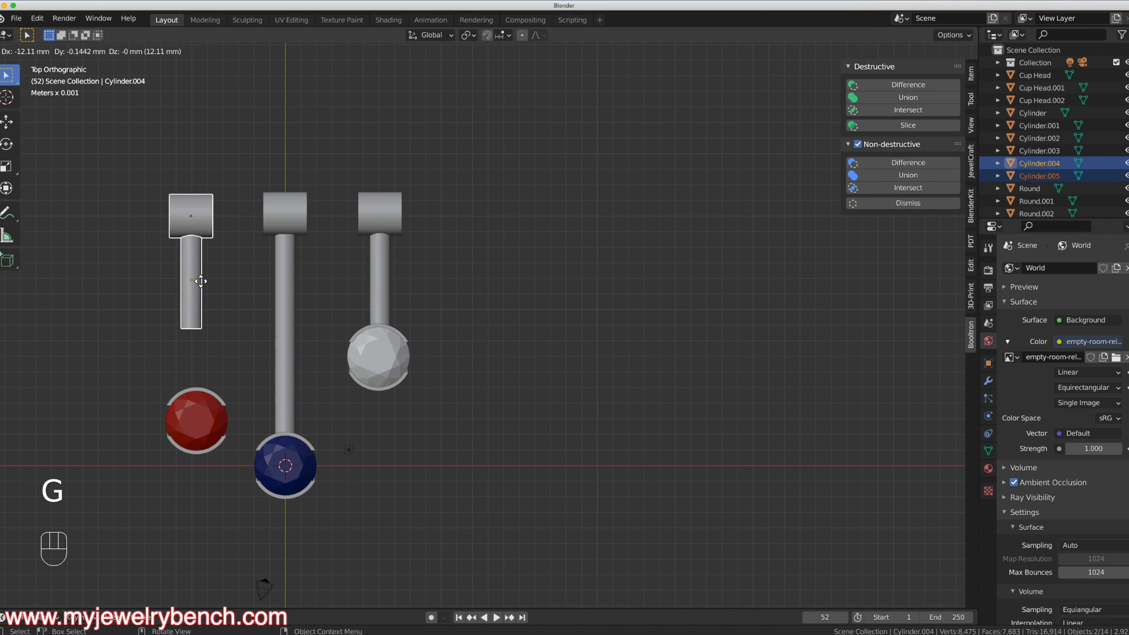
{"action": "key", "text": "x"}
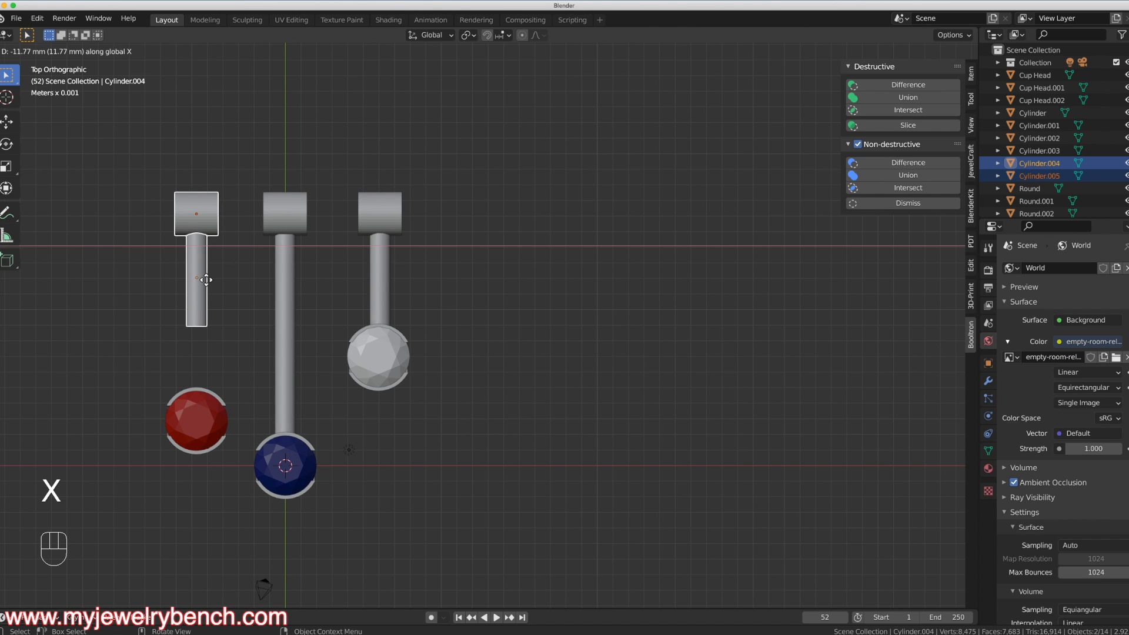
{"action": "left_click", "coordinate": [204, 281]}
Move the red gem's post -2.48 mm along Y, scale it 1.677 along Y, and shift it 0.37 mm along Y to join tube and cup.
{"action": "left_click", "coordinate": [196, 277]}
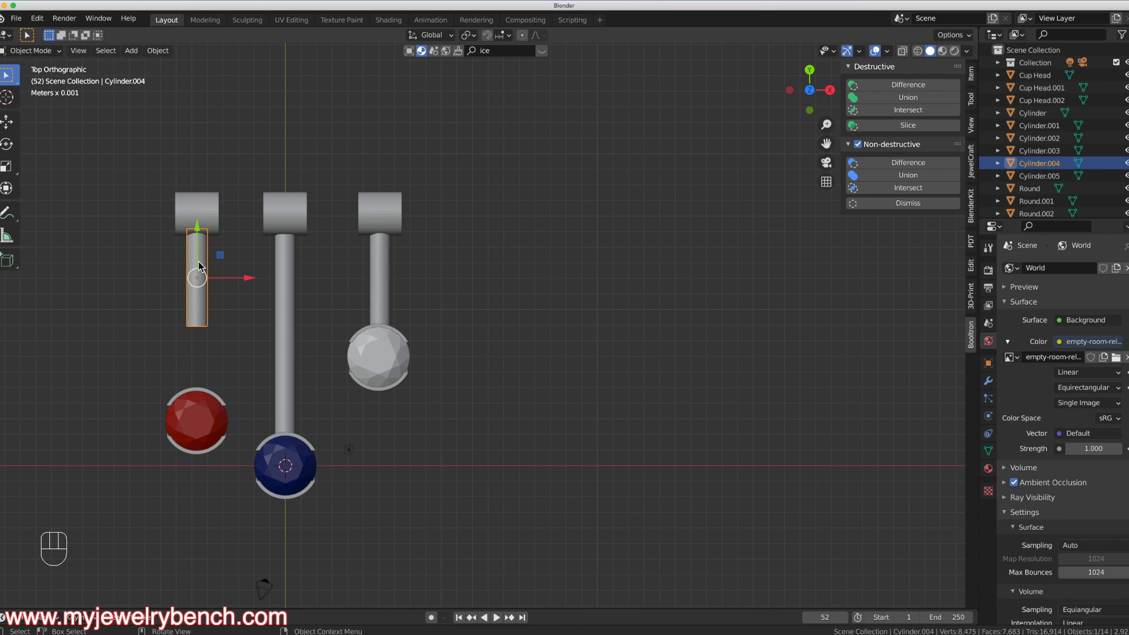
{"action": "left_click_drag", "start_coordinate": [197, 249], "coordinate": [202, 280]}
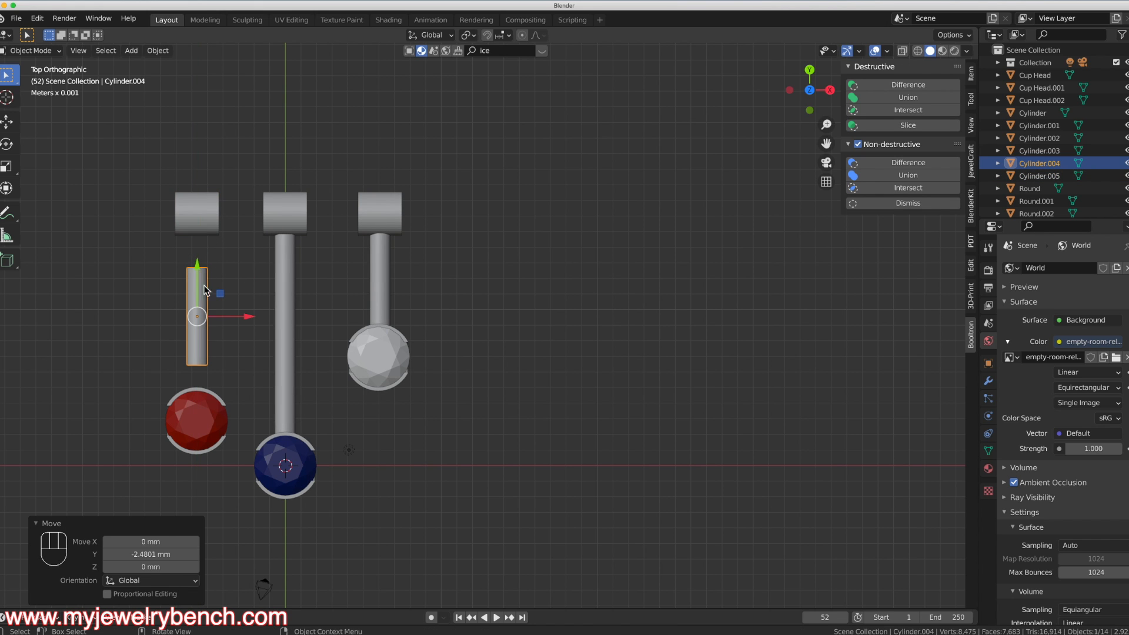
{"action": "key", "text": "s"}
{"action": "key", "text": "y"}
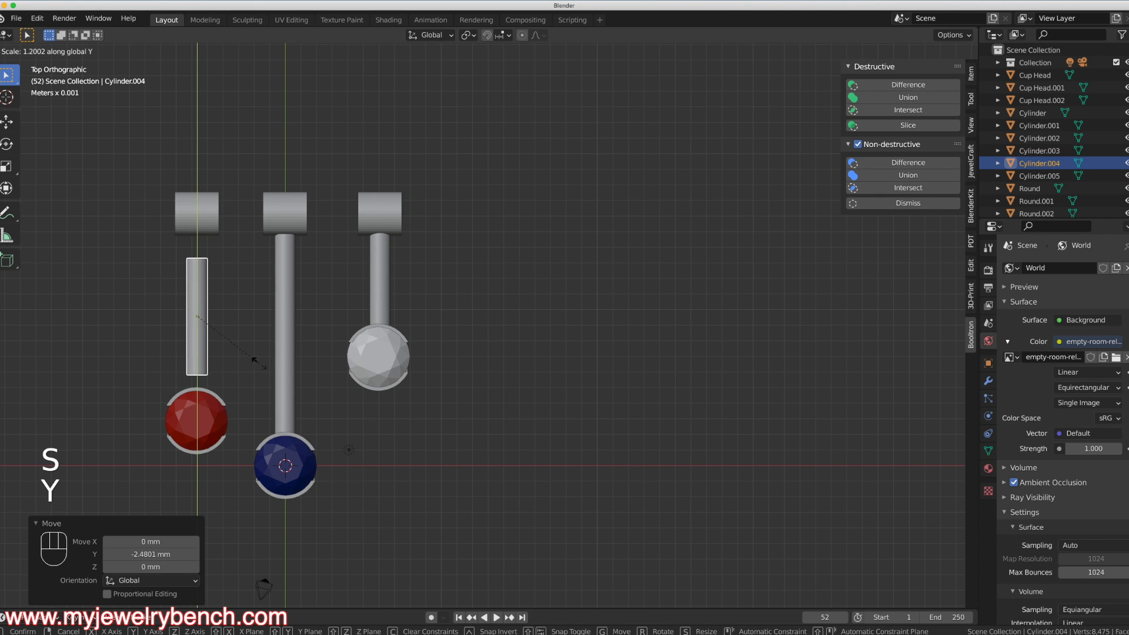
{"action": "left_click", "coordinate": [291, 374]}
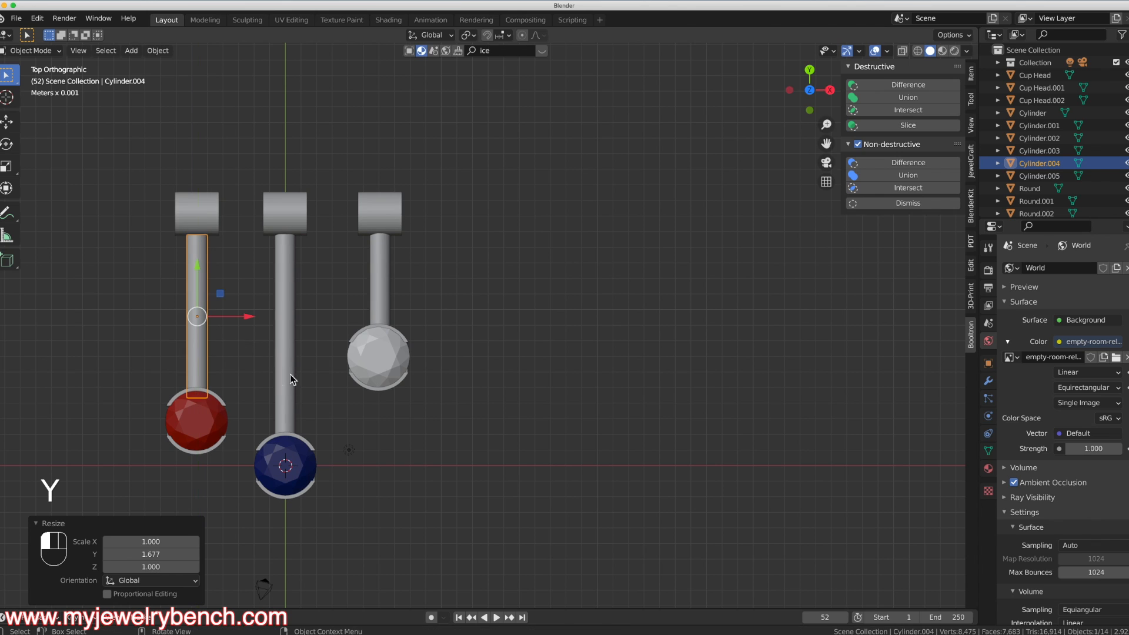
{"action": "left_click_drag", "start_coordinate": [199, 267], "coordinate": [200, 261]}
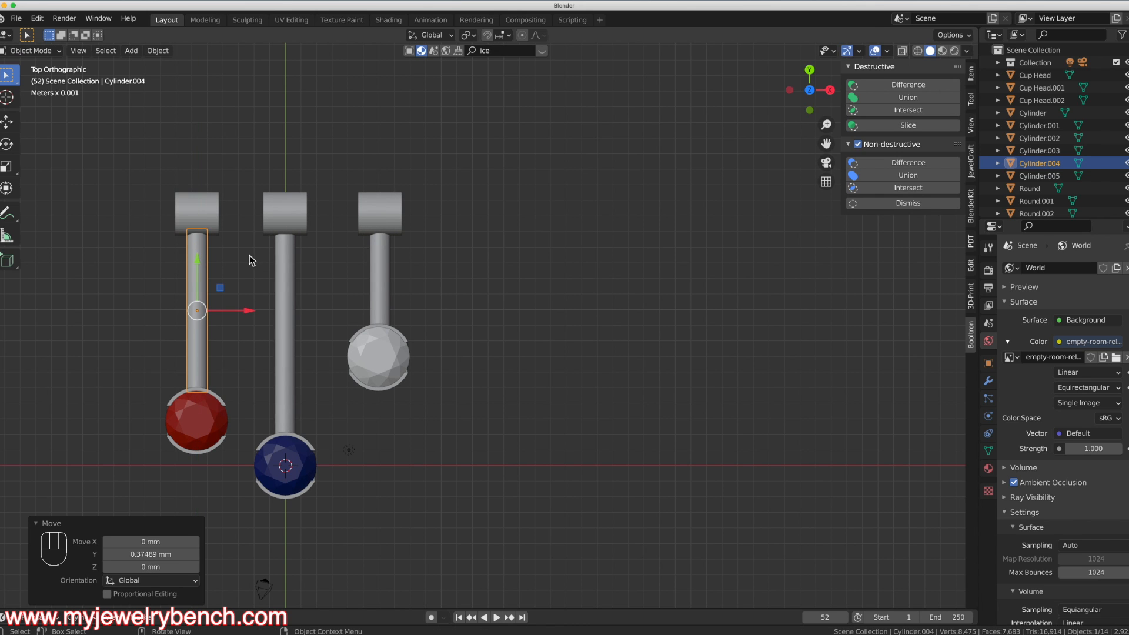
Move the complete red-gem assembly along X toward the blue one, and the white-gem assembly about -2.25 mm along X.
{"action": "left_click_drag", "start_coordinate": [67, 183], "coordinate": [261, 494]}
{"action": "left_click_drag", "start_coordinate": [242, 343], "coordinate": [277, 352]}
{"action": "left_click_drag", "start_coordinate": [336, 166], "coordinate": [432, 423]}
{"action": "left_click_drag", "start_coordinate": [434, 302], "coordinate": [397, 308]}
Examine the three gem, post and tube assemblies from several angles and distances.
{"action": "middle_click_drag", "start_coordinate": [417, 334], "coordinate": [351, 299]}
{"action": "scroll", "coordinate": [377, 292], "scroll_direction": "down", "scroll_amount": 3}
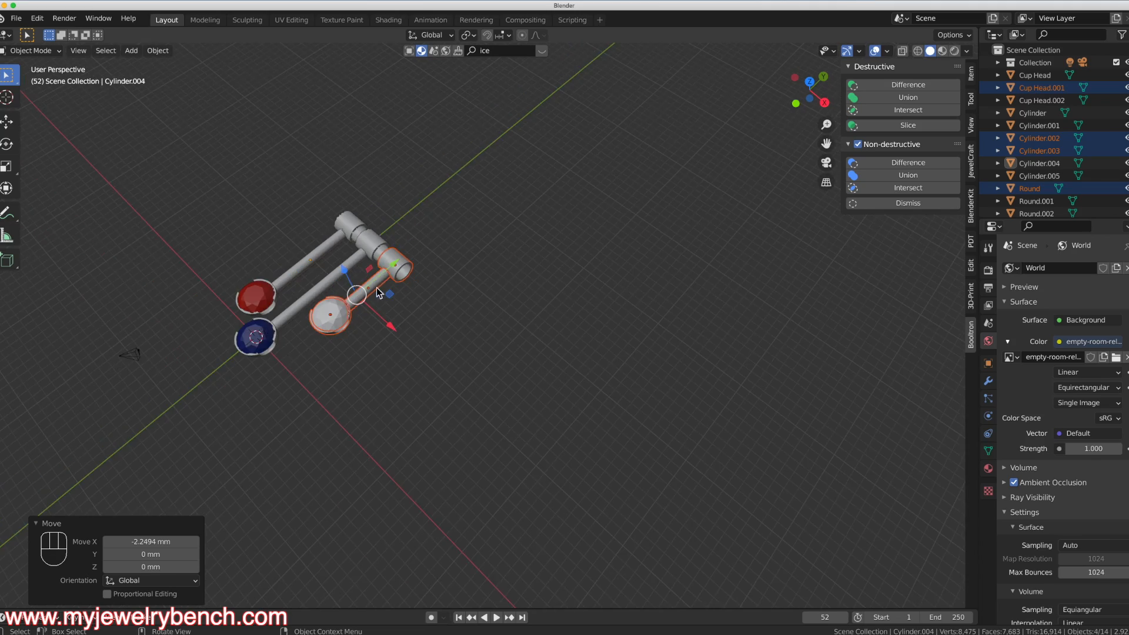
{"action": "middle_click_drag", "start_coordinate": [244, 416], "coordinate": [341, 368]}
{"action": "scroll", "coordinate": [214, 301], "scroll_direction": "up", "scroll_amount": 6}
{"action": "middle_click_drag", "start_coordinate": [468, 346], "coordinate": [432, 395]}
{"action": "scroll", "coordinate": [270, 311], "scroll_direction": "down", "scroll_amount": 2}
{"action": "mouse_move", "coordinate": [290, 352]}
{"action": "middle_mouse_down"}
{"action": "mouse_move", "coordinate": [350, 334]}
{"action": "mouse_move", "coordinate": [329, 312]}
{"action": "mouse_move", "coordinate": [327, 333]}
{"action": "mouse_move", "coordinate": [290, 360]}
{"action": "middle_mouse_up"}
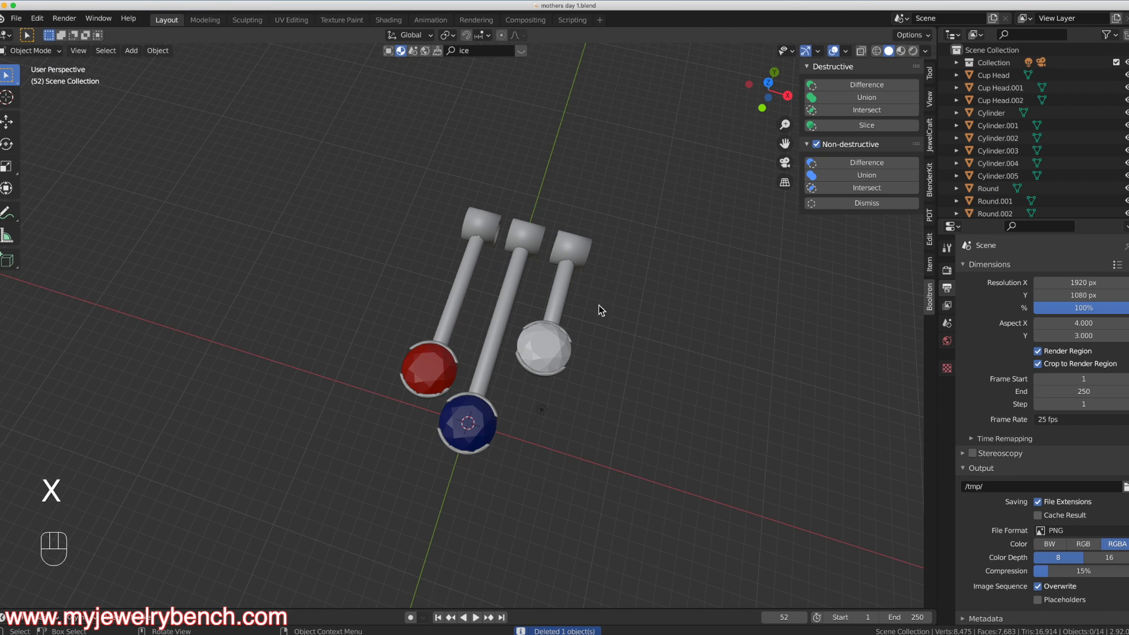
{"action": "scroll", "coordinate": [599, 305], "scroll_direction": "up", "scroll_amount": 3}
{"action": "middle_click_drag", "start_coordinate": [583, 312], "coordinate": [368, 374]}
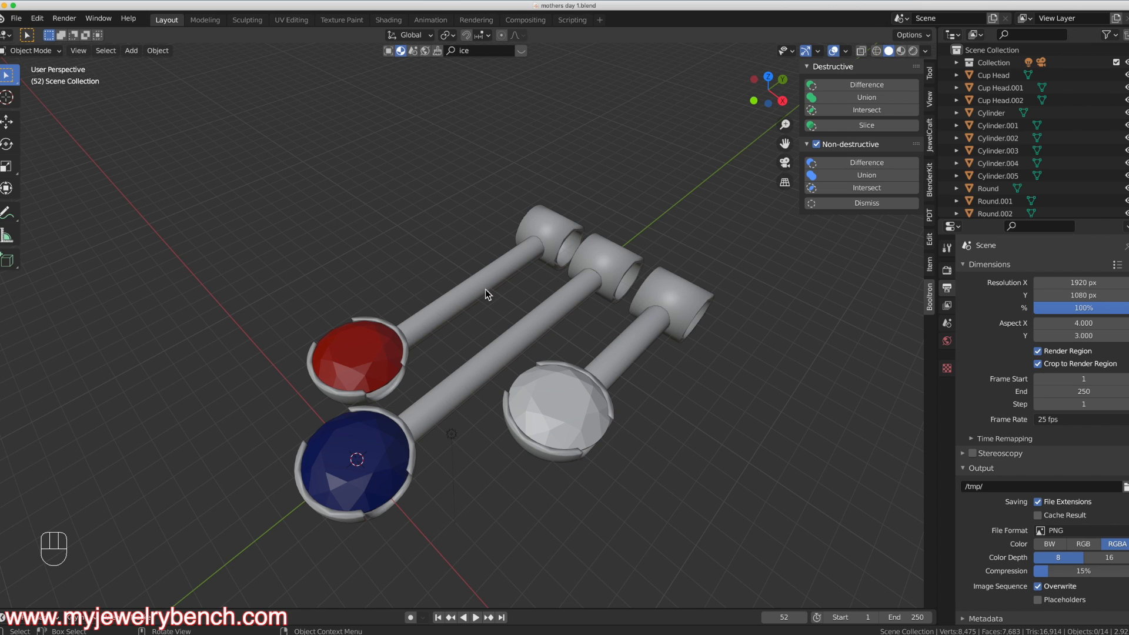
{"action": "middle_click_drag", "start_coordinate": [435, 342], "coordinate": [434, 151]}
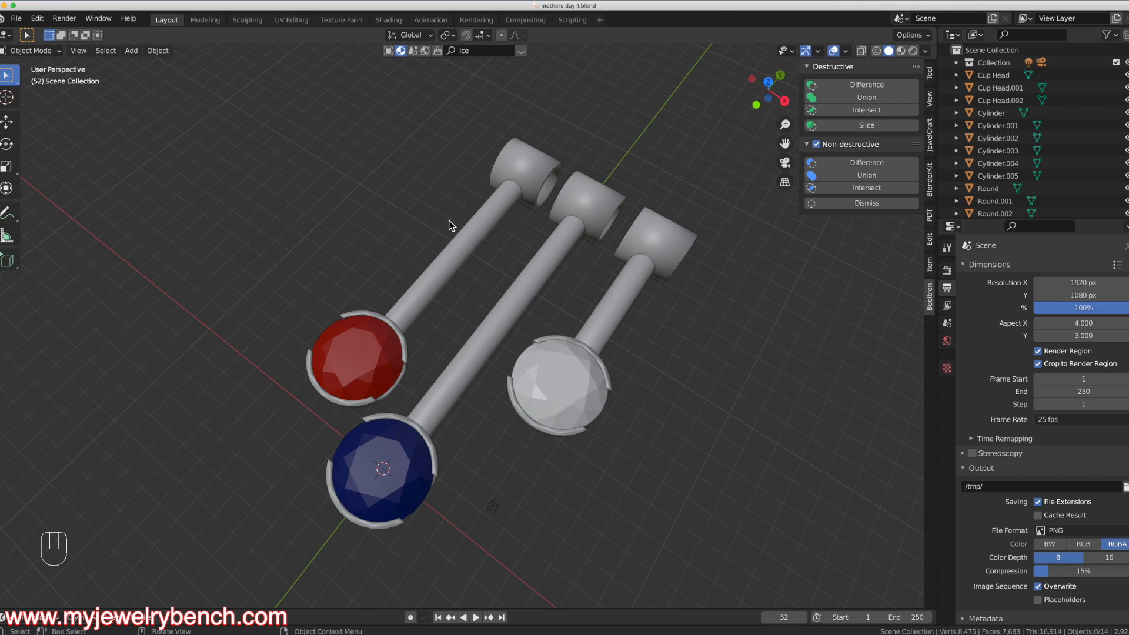
Delete the three cylindrical posts connecting the red, blue and white gem cups to their tubes.
{"action": "left_click", "coordinate": [453, 261]}
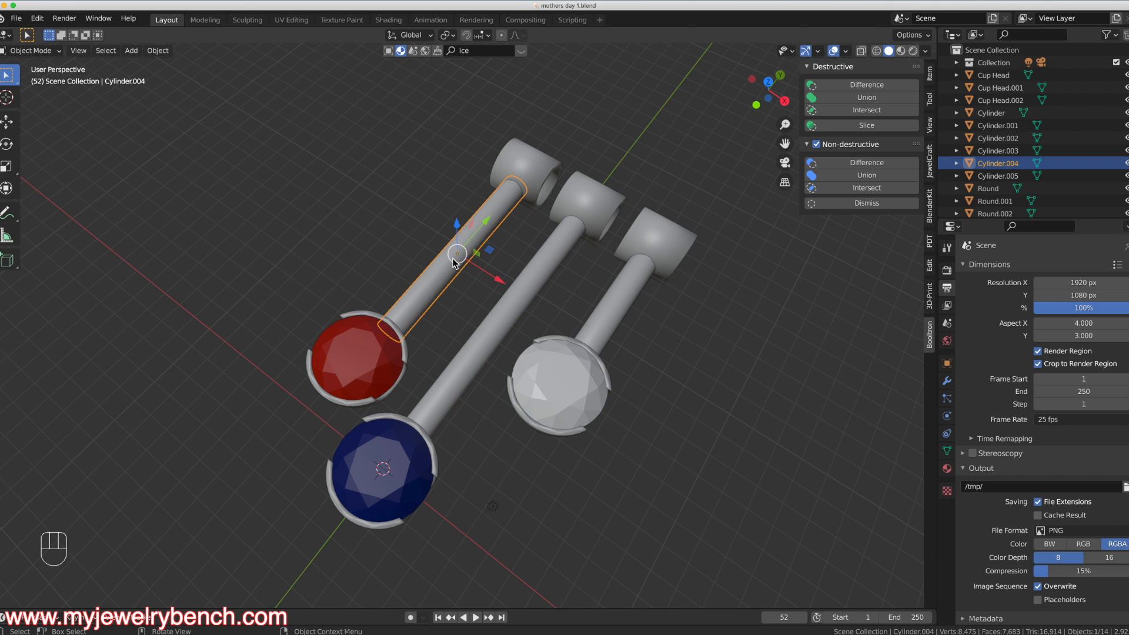
{"action": "left_click", "coordinate": [498, 301], "text": "shift"}
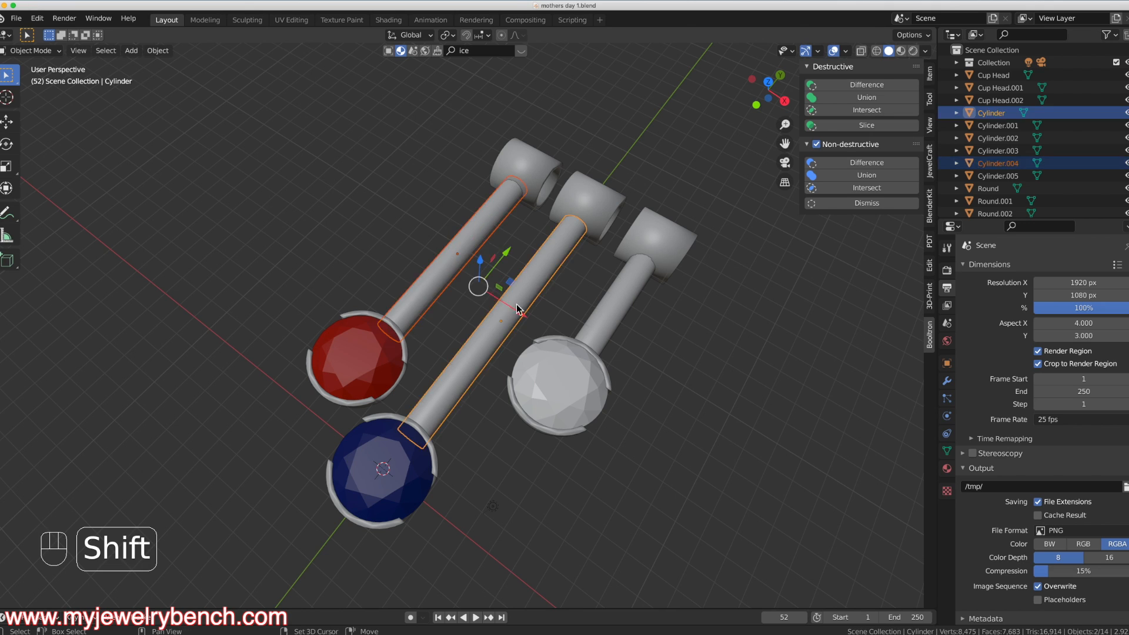
{"action": "left_click", "coordinate": [640, 287], "text": "shift"}
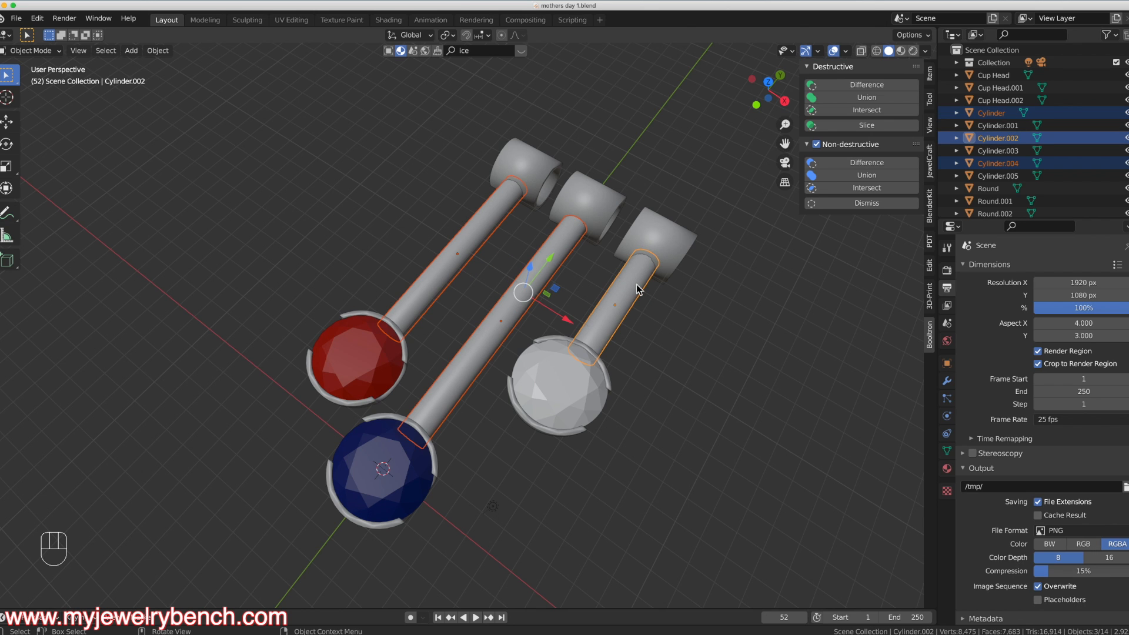
{"action": "key", "text": "x"}
{"action": "left_click", "coordinate": [636, 284]}
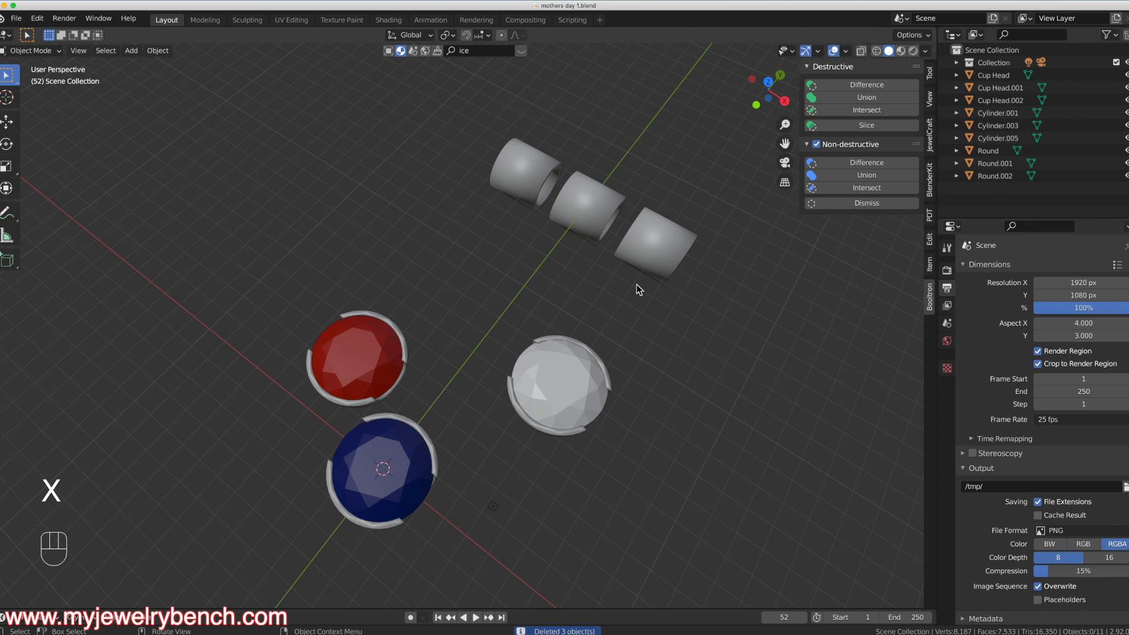
Hide all three cup heads, the three tubes and the three round gems in the scene.
{"action": "middle_click_drag", "start_coordinate": [364, 323], "coordinate": [325, 301]}
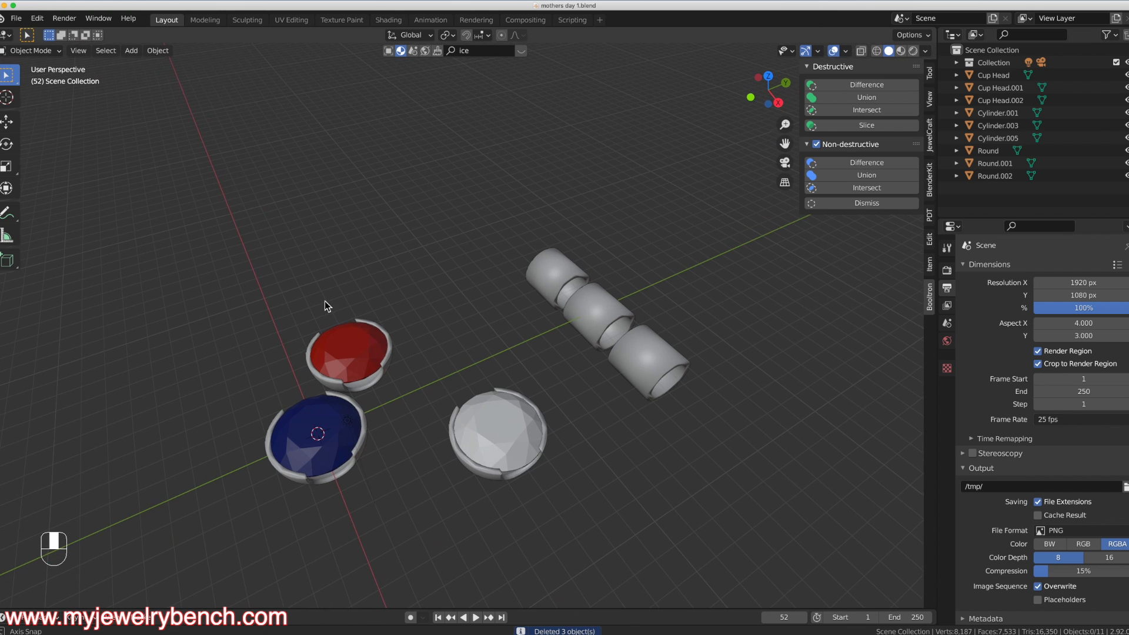
{"action": "scroll", "coordinate": [325, 298], "scroll_direction": "down", "scroll_amount": 2}
{"action": "scroll", "coordinate": [274, 309], "scroll_direction": "up", "scroll_amount": 3}
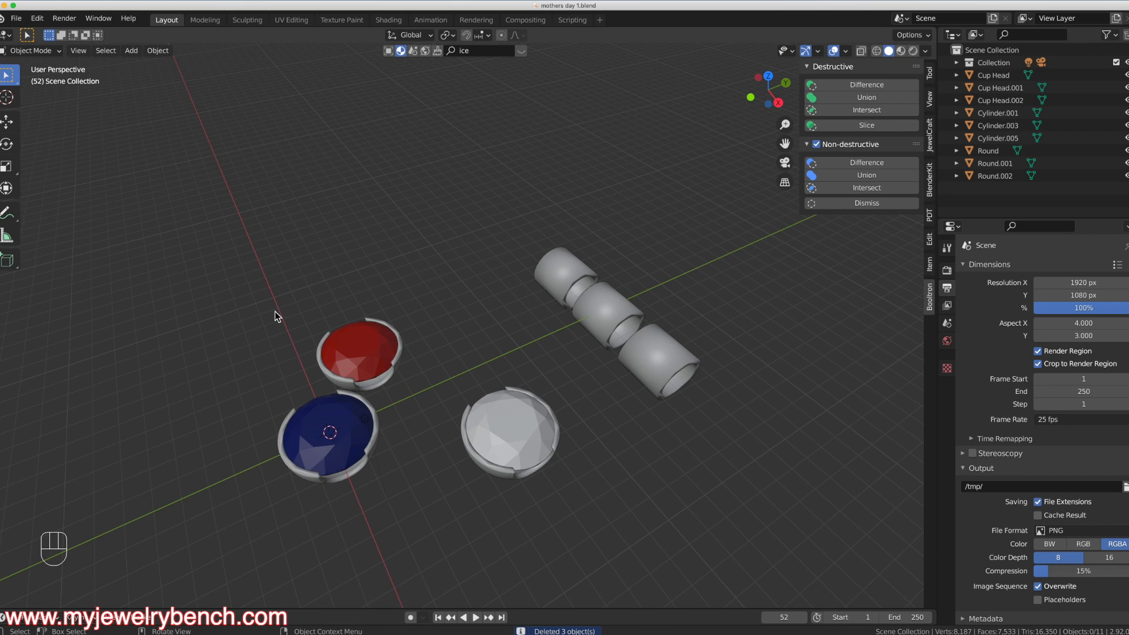
{"action": "middle_click_drag", "start_coordinate": [277, 311], "coordinate": [291, 295]}
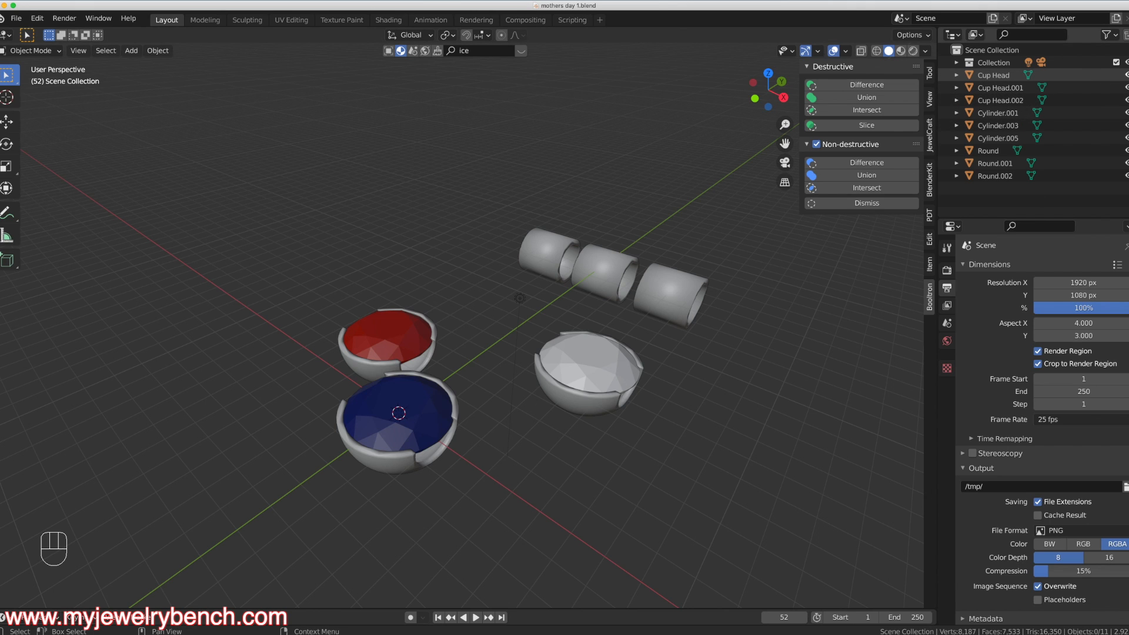
{"action": "left_click", "coordinate": [1126, 75]}
{"action": "left_click", "coordinate": [1126, 88]}
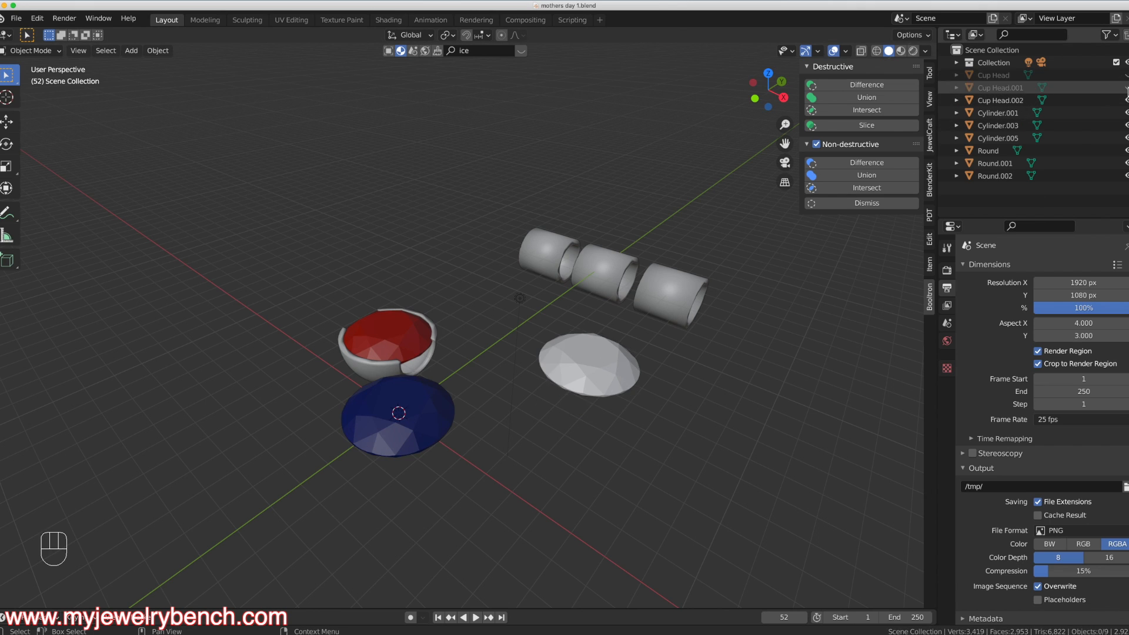
{"action": "left_click", "coordinate": [1127, 100]}
{"action": "left_click", "coordinate": [1126, 113]}
{"action": "left_click", "coordinate": [1126, 125]}
{"action": "left_click", "coordinate": [1126, 138]}
{"action": "left_click", "coordinate": [1127, 150]}
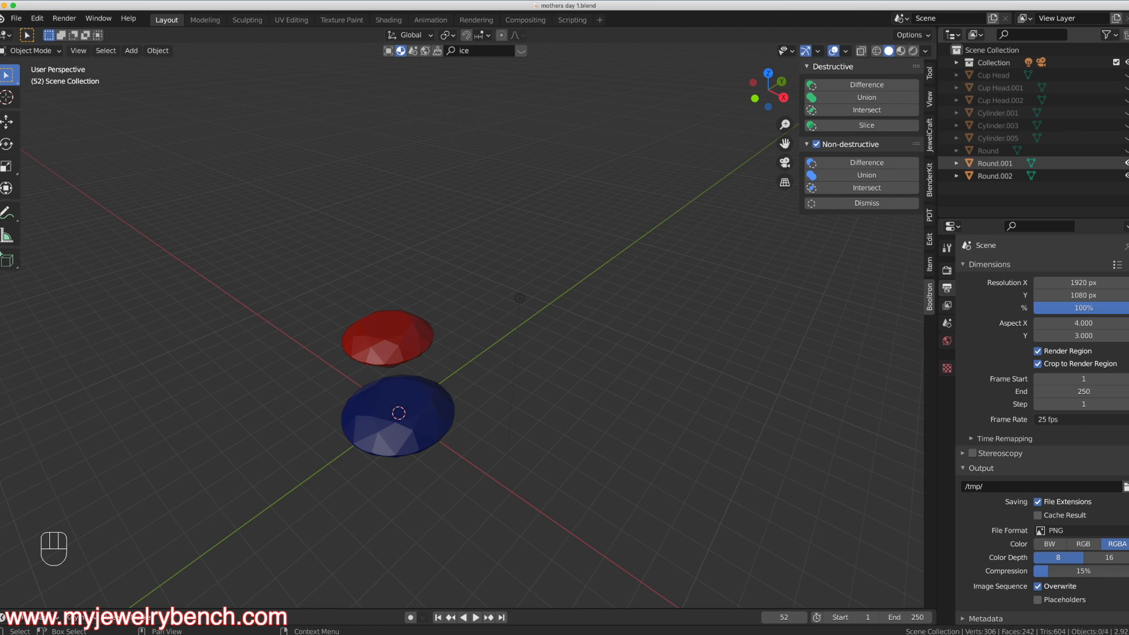
{"action": "left_click", "coordinate": [1127, 163]}
{"action": "left_click", "coordinate": [1126, 176]}
{"action": "scroll", "coordinate": [359, 456], "scroll_direction": "up", "scroll_amount": 3}
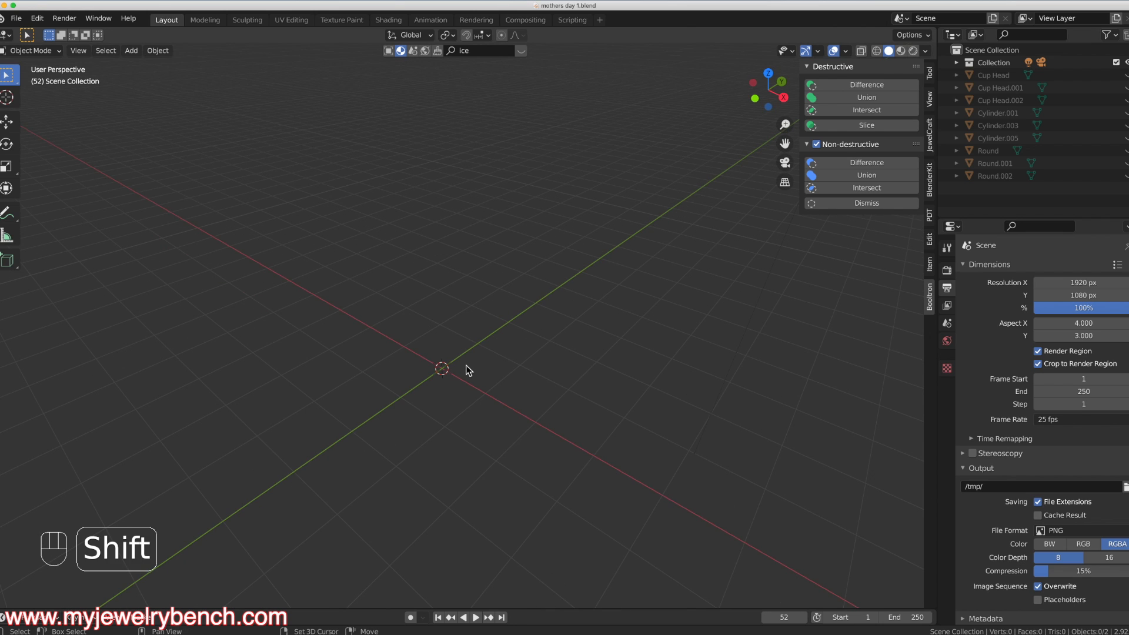
{"action": "key", "text": "shift+a"}
{"action": "mouse_move", "coordinate": [465, 364]}
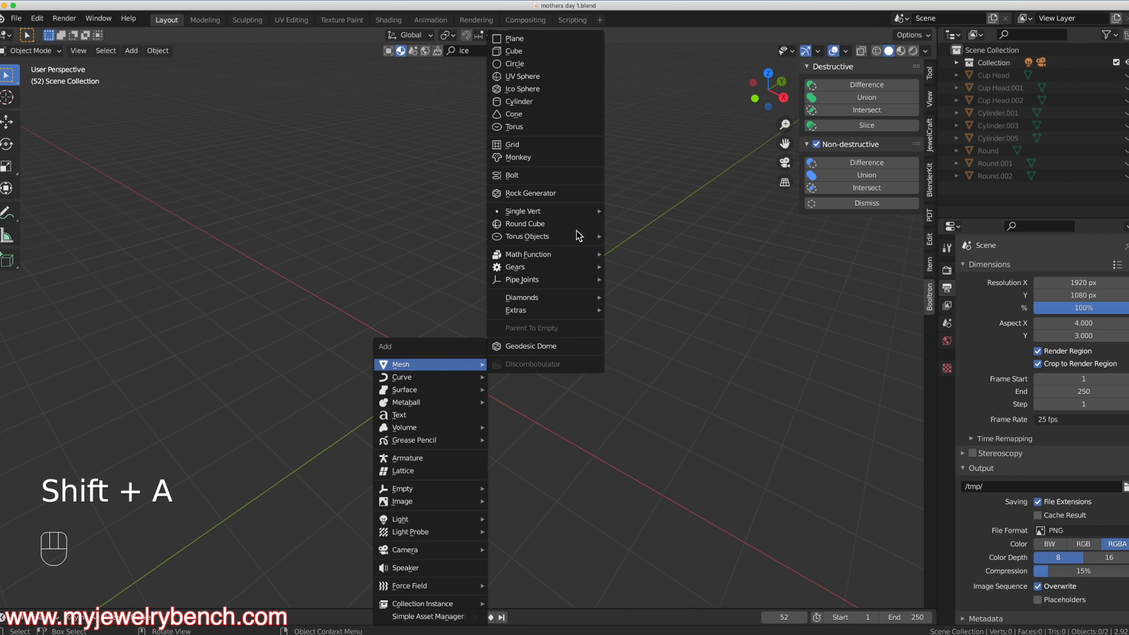
{"action": "left_click", "coordinate": [538, 103]}
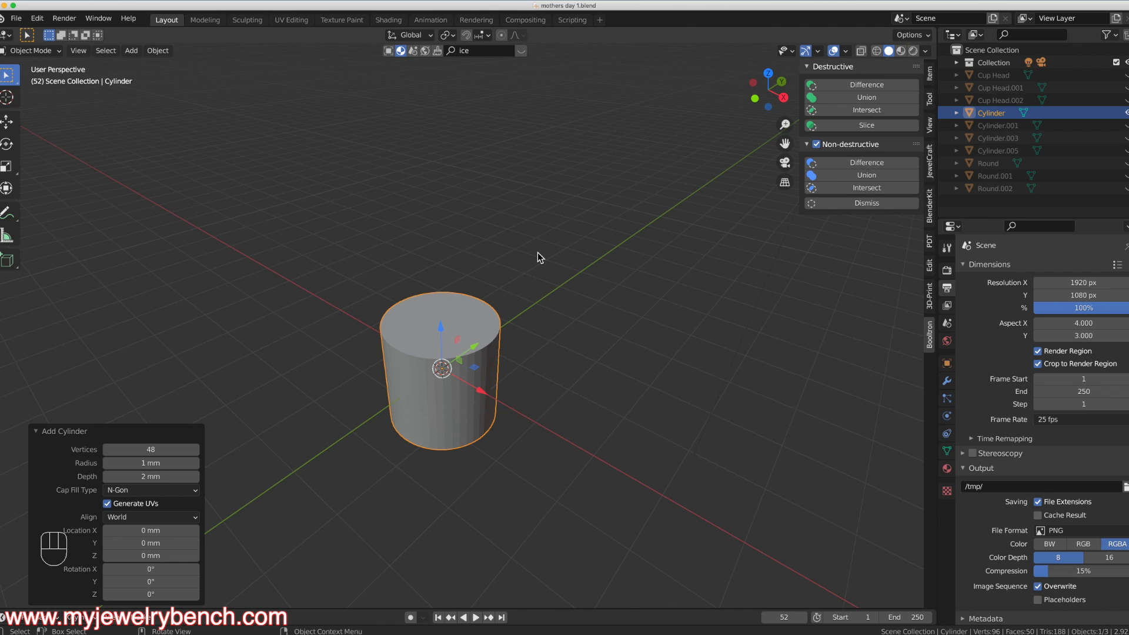
{"action": "key", "text": "r"}
{"action": "key", "text": "x"}
{"action": "key", "text": "9"}
{"action": "key", "text": "0"}
{"action": "key", "text": "Return"}
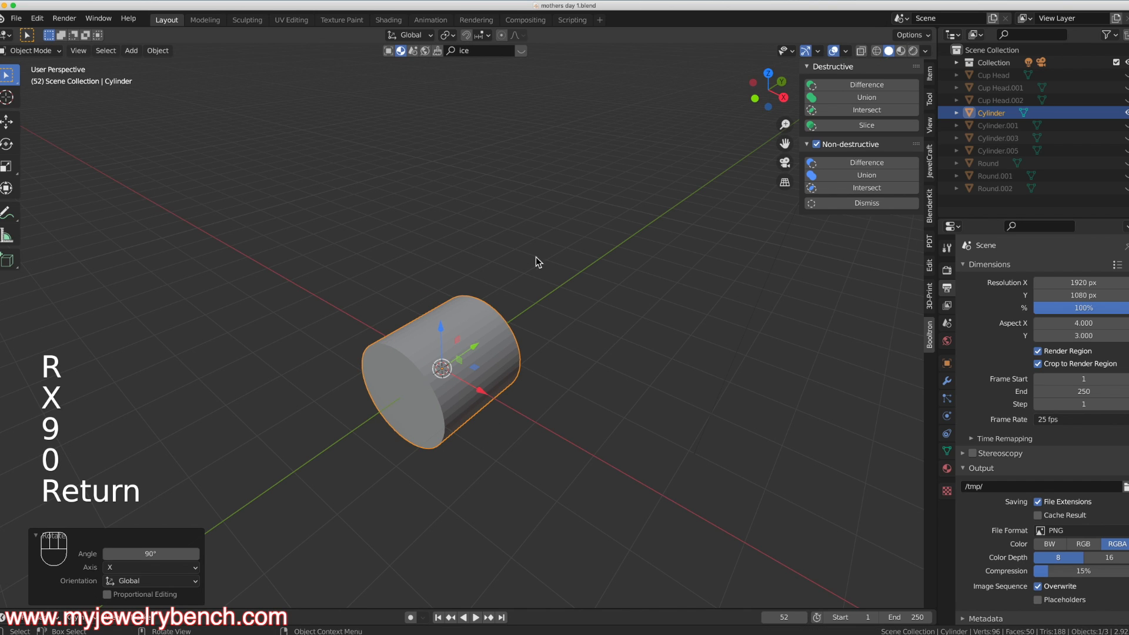
{"action": "key", "text": "x"}
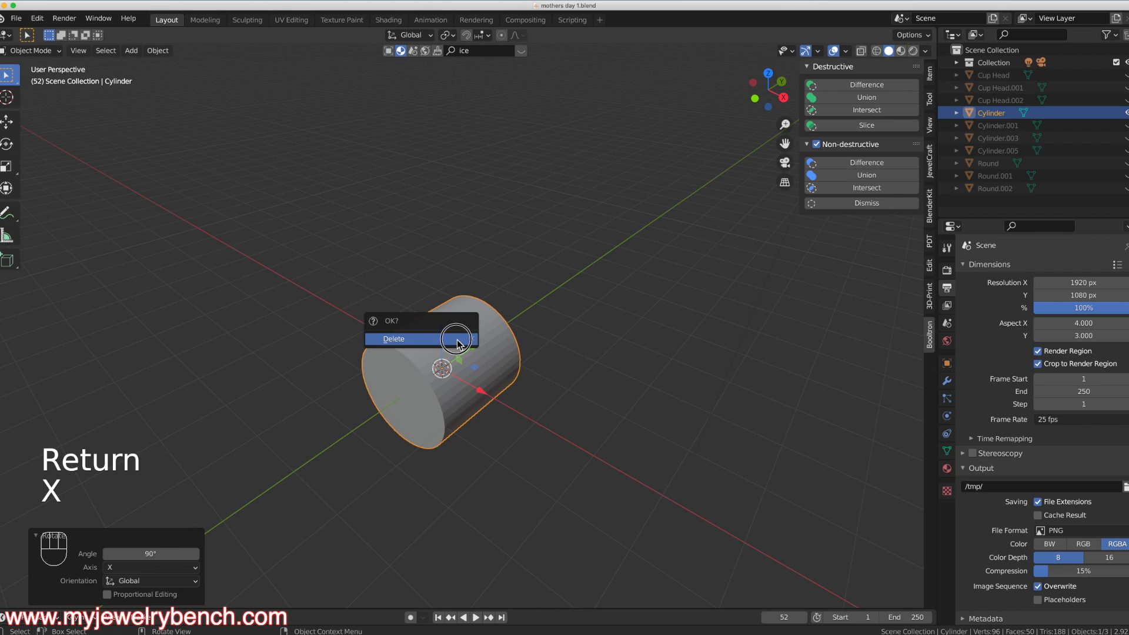
{"action": "left_click", "coordinate": [457, 340]}
Add a mesh cylinder at the origin with 80 vertices.
{"action": "key", "text": "shift+a"}
{"action": "mouse_move", "coordinate": [457, 340]}
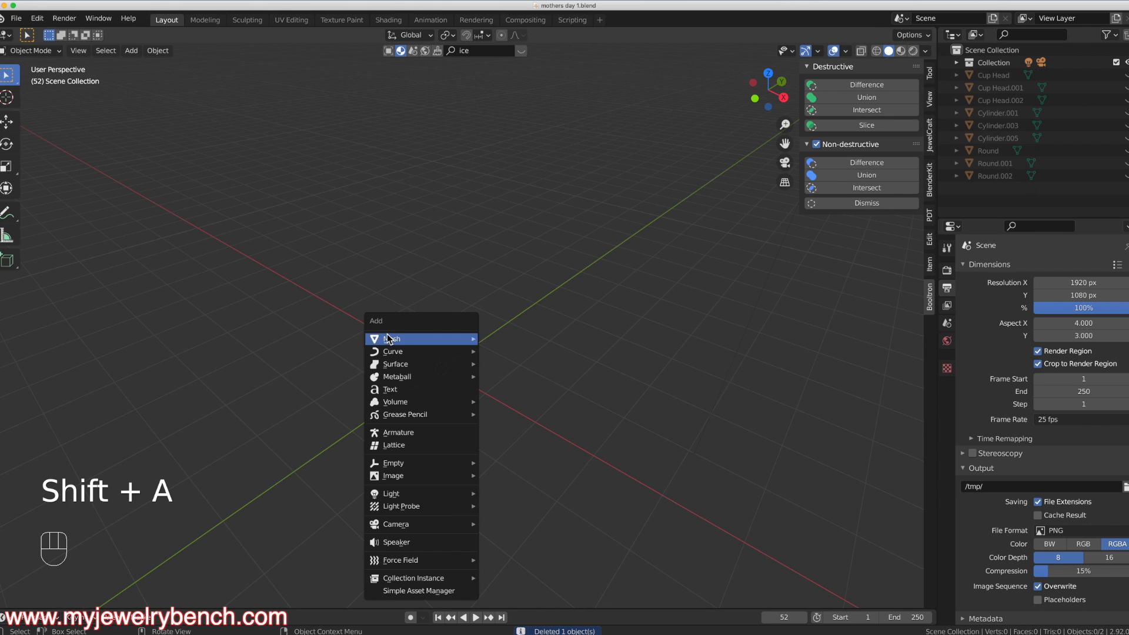
{"action": "left_click", "coordinate": [522, 76]}
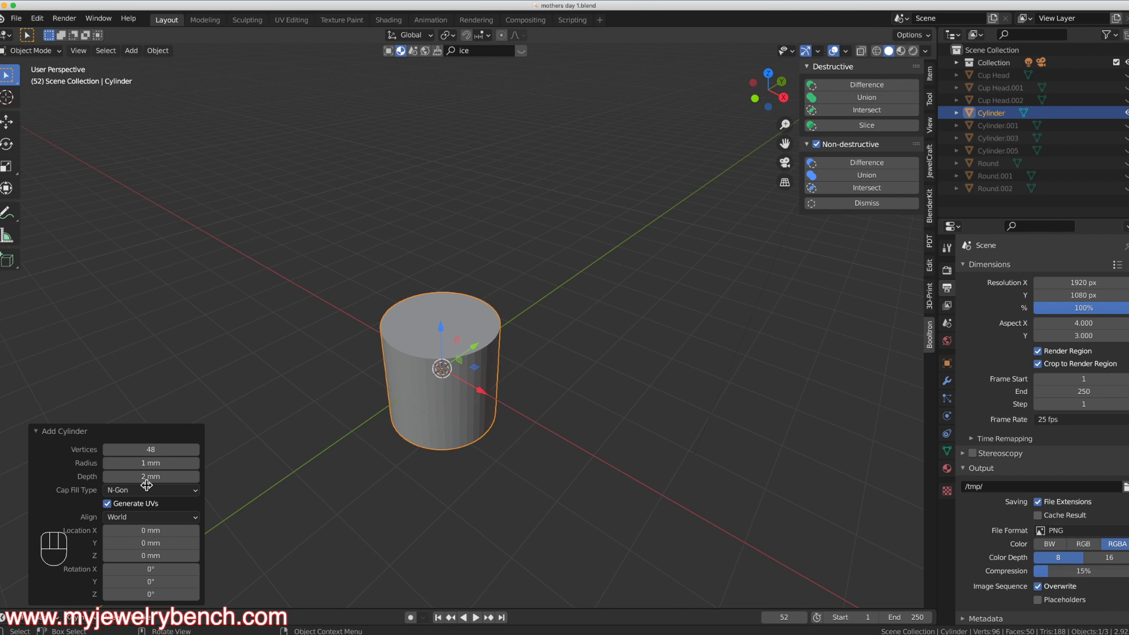
{"action": "left_click", "coordinate": [166, 449]}
{"action": "type", "text": "48"}
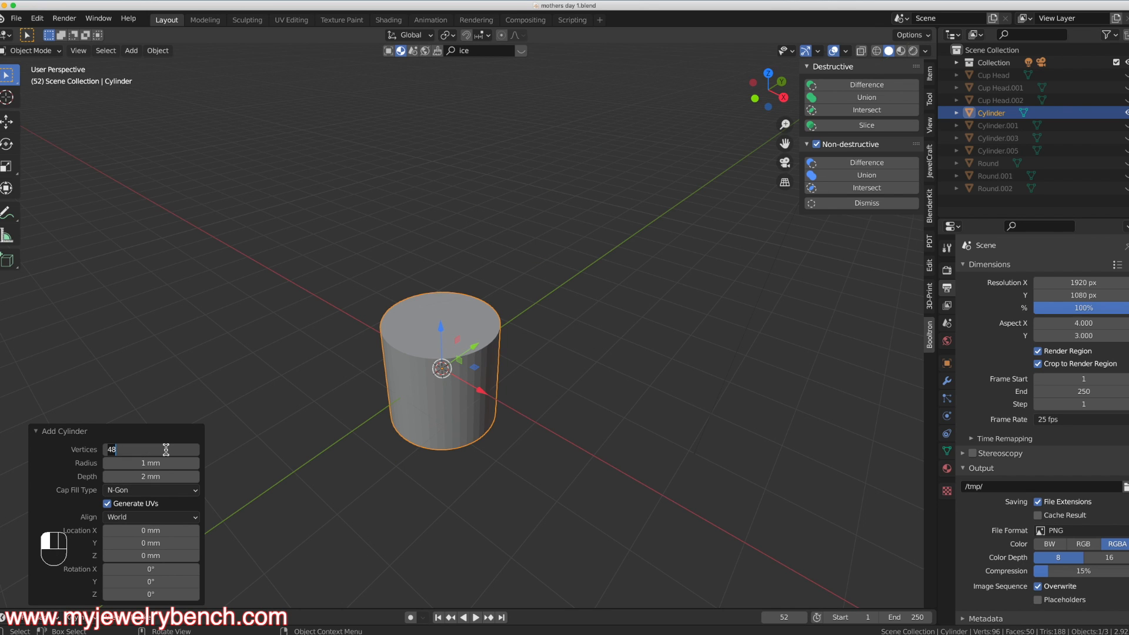
{"action": "key", "text": "BackSpace"}
{"action": "key", "text": "BackSpace"}
{"action": "type", "text": "80"}
{"action": "key", "text": "Return"}
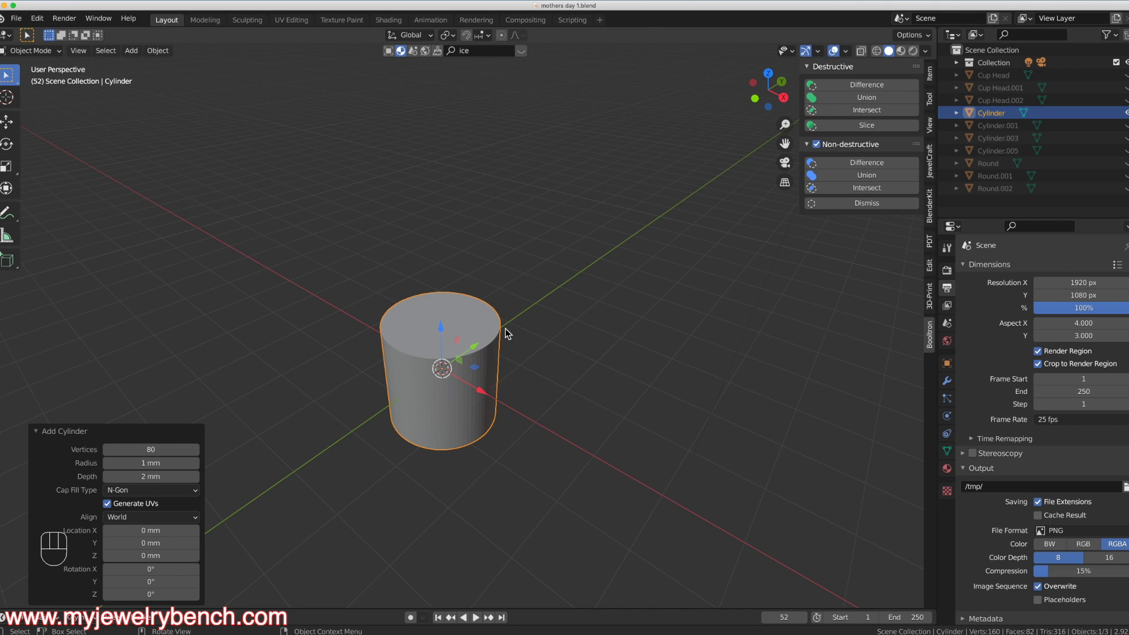
Rotate the cylinder 90° about the X axis and stretch it along Y by a factor of about 3.35.
{"action": "type", "text": "rx90"}
{"action": "key", "text": "Return"}
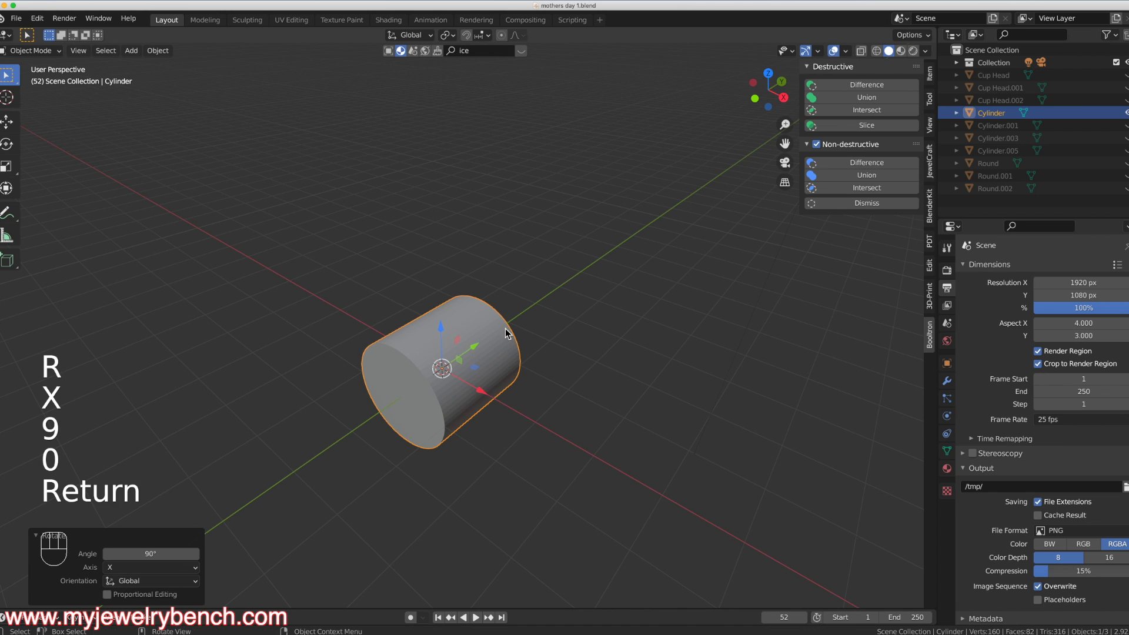
{"action": "middle_click_drag", "start_coordinate": [566, 361], "coordinate": [467, 383]}
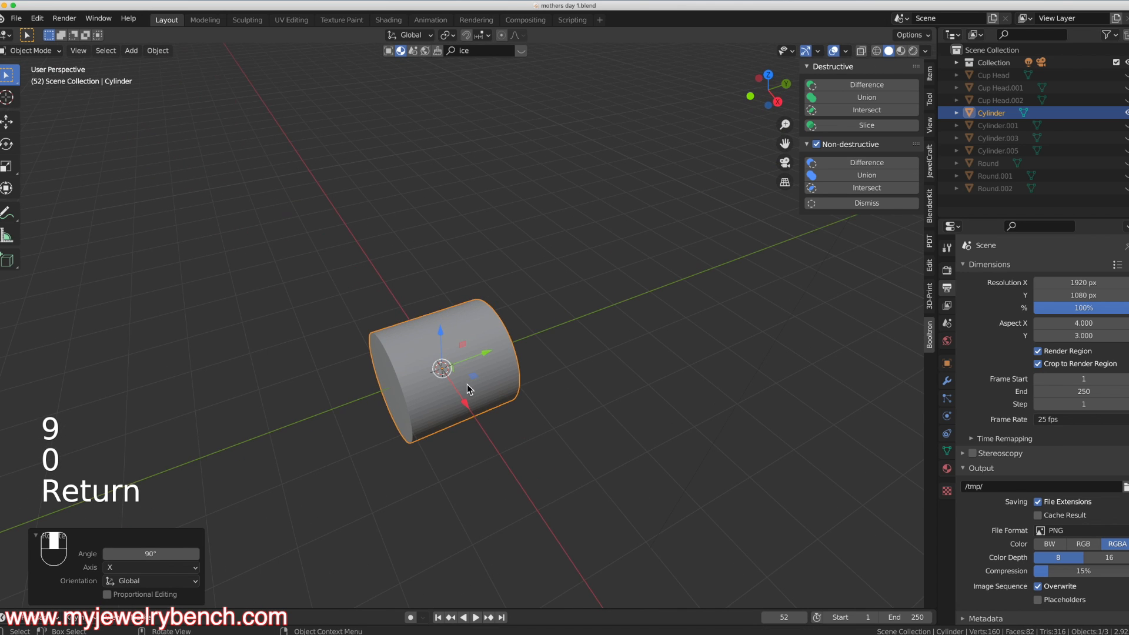
{"action": "key", "text": "s"}
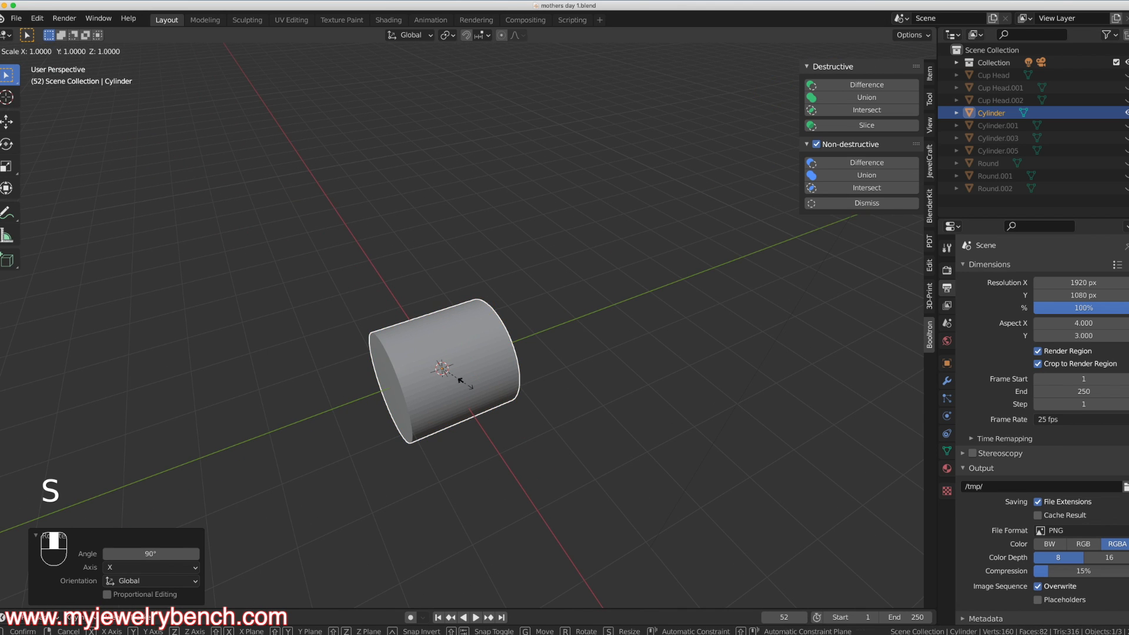
{"action": "key", "text": "y"}
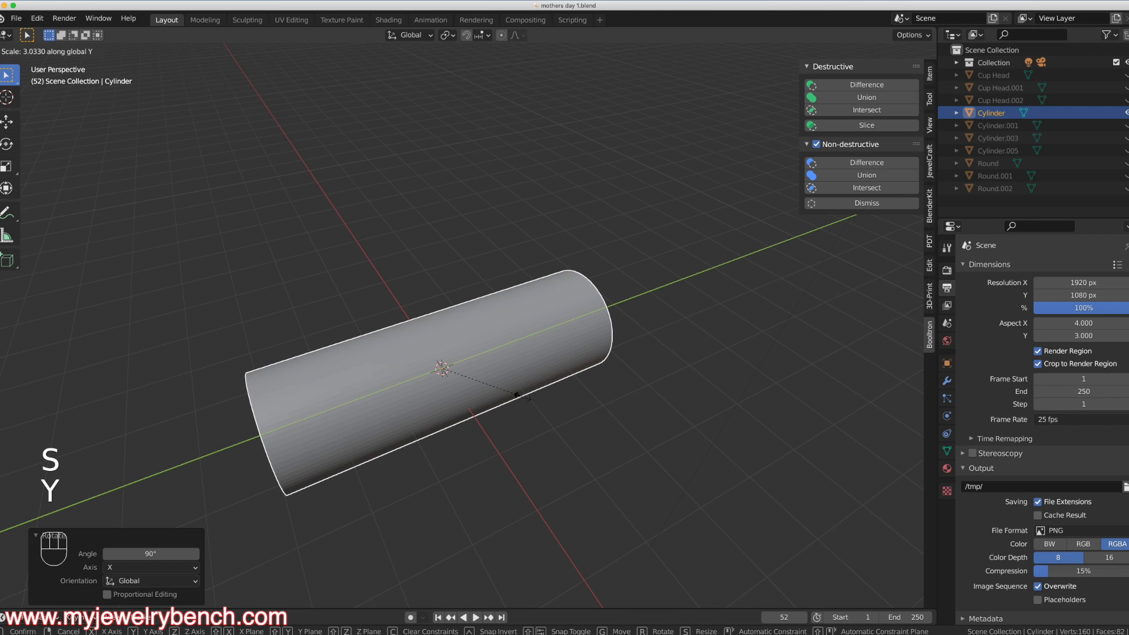
{"action": "left_click", "coordinate": [532, 400]}
{"action": "middle_click_drag", "start_coordinate": [394, 425], "coordinate": [365, 408]}
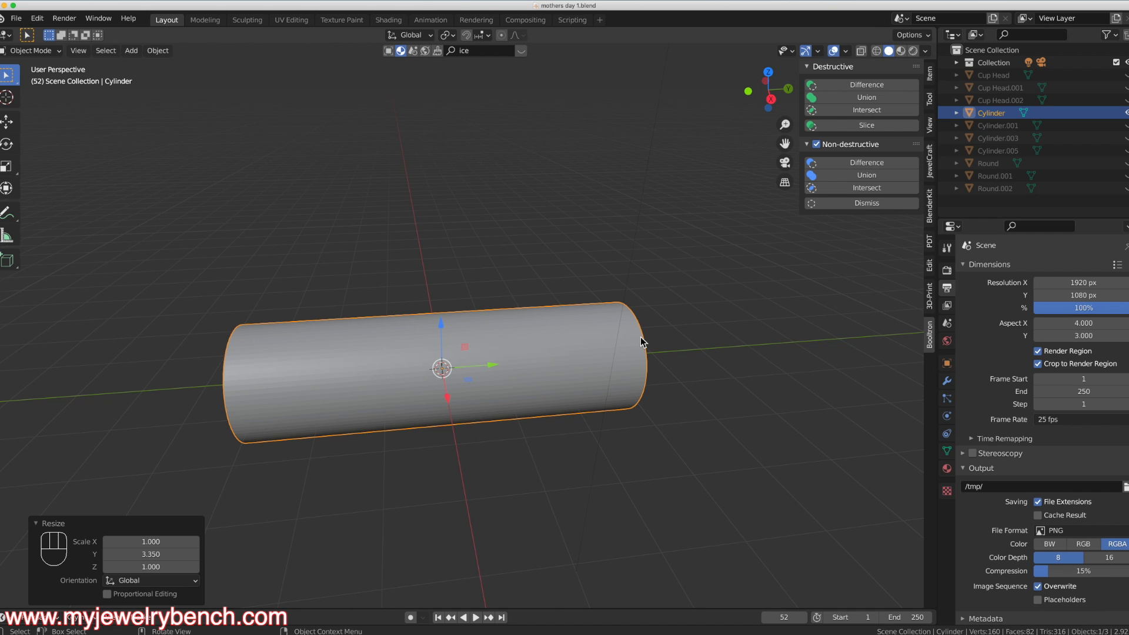
Add two edge loops around the cylinder, sliding one close to each end with a factor of about 0.97.
{"action": "key", "text": "Tab"}
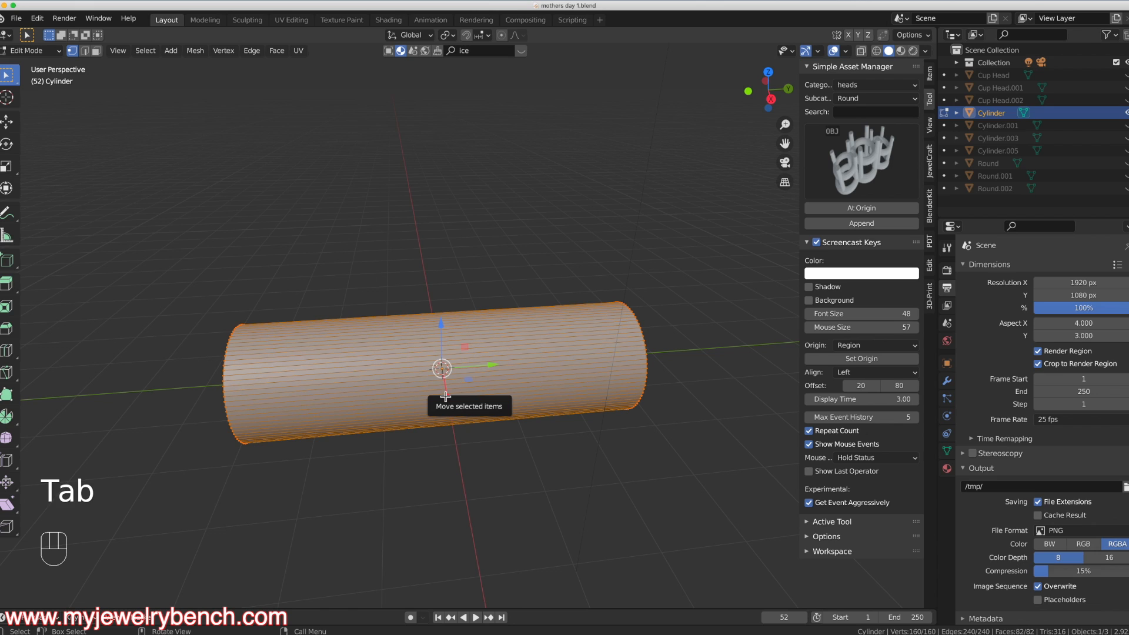
{"action": "key", "text": "ctrl+r"}
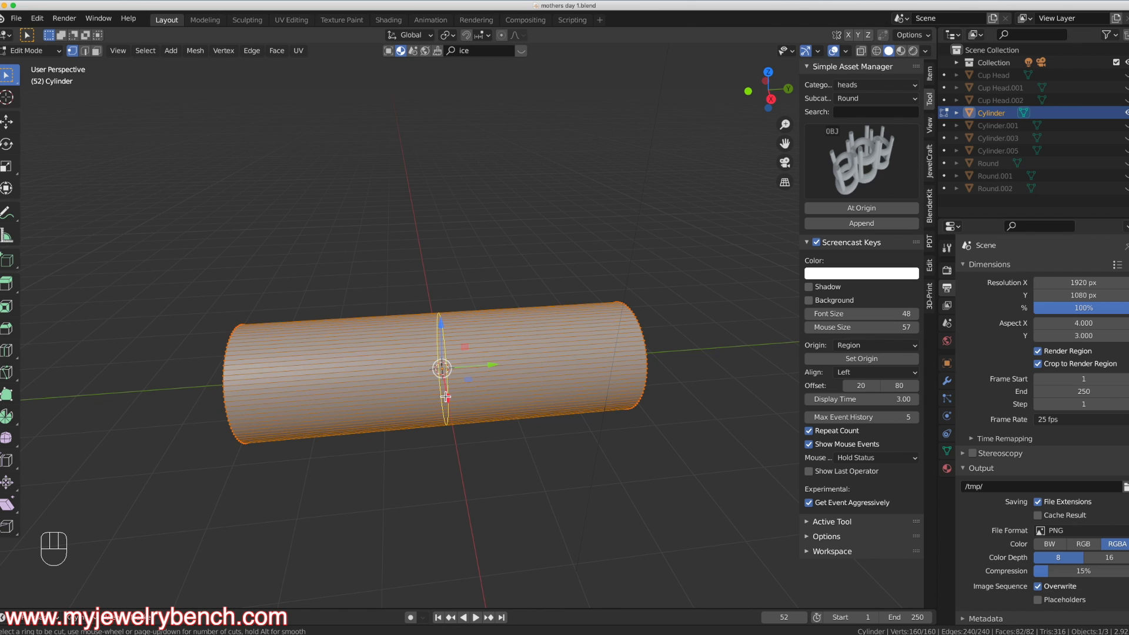
{"action": "left_click", "coordinate": [445, 396]}
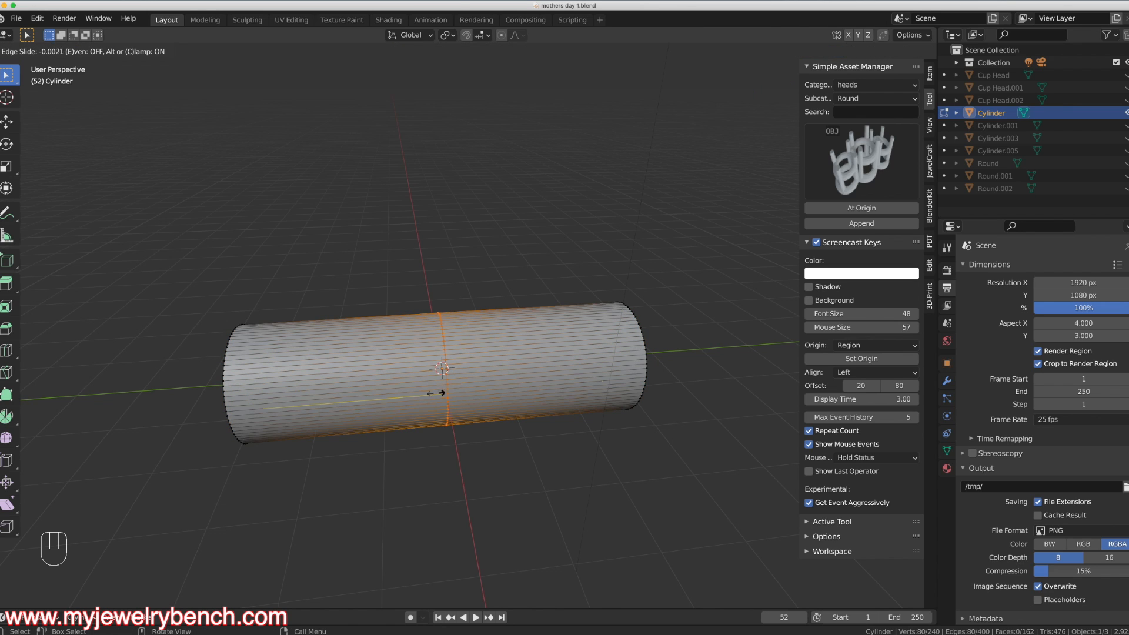
{"action": "left_click", "coordinate": [238, 389]}
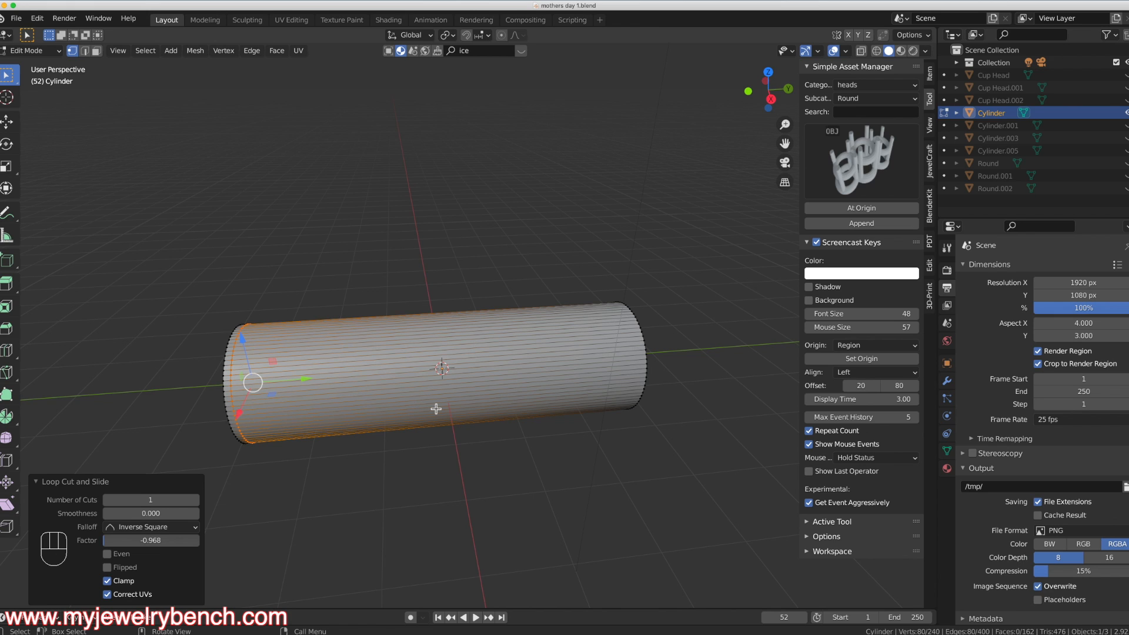
{"action": "key", "text": "ctrl+r"}
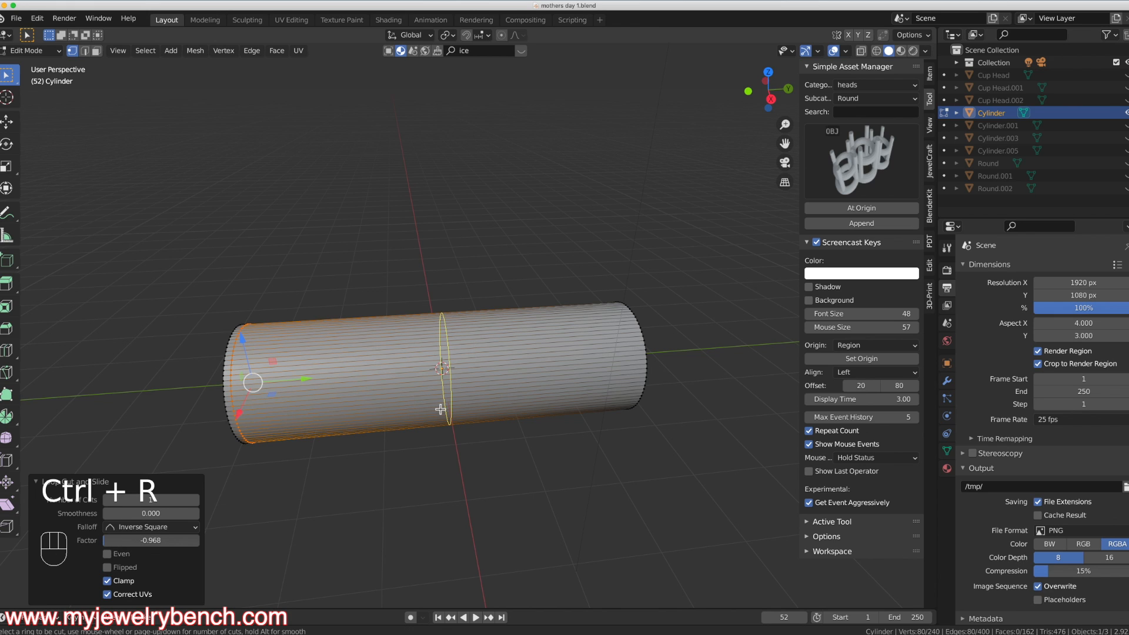
{"action": "left_click", "coordinate": [436, 409]}
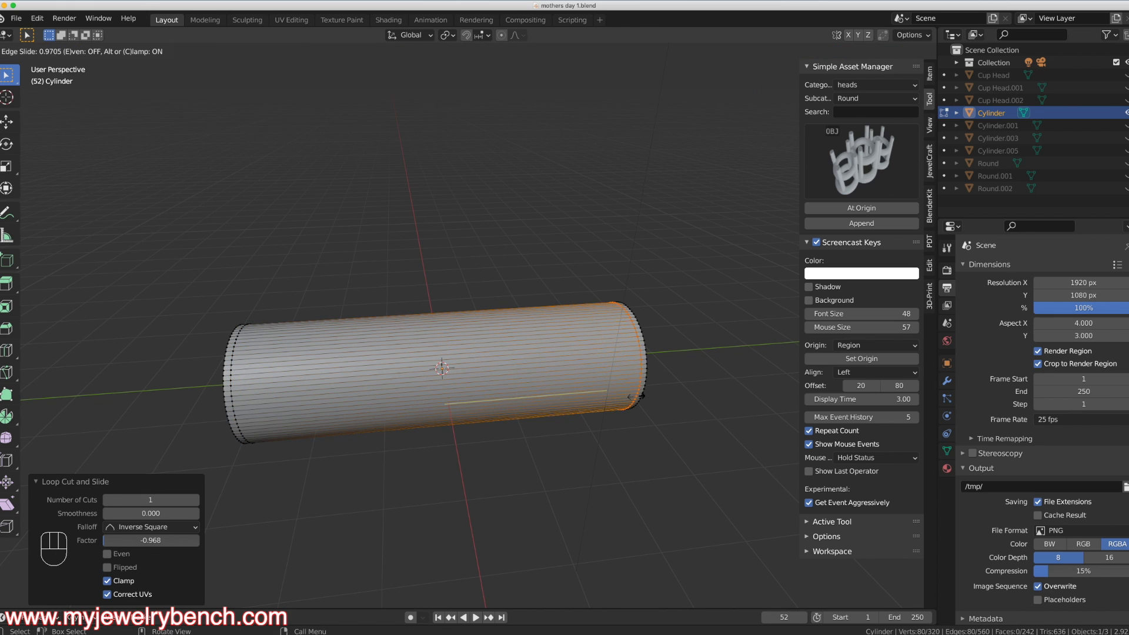
{"action": "left_click", "coordinate": [637, 398]}
{"action": "left_click", "coordinate": [637, 399]}
Flatten the whole cylinder mesh along the Z axis into a bar with an oval cross-section.
{"action": "middle_click_drag", "start_coordinate": [485, 479], "coordinate": [532, 473]}
{"action": "scroll", "coordinate": [376, 295], "scroll_direction": "down", "scroll_amount": 3}
{"action": "mouse_move", "coordinate": [418, 378]}
{"action": "middle_mouse_down"}
{"action": "mouse_move", "coordinate": [467, 362]}
{"action": "mouse_move", "coordinate": [432, 363]}
{"action": "middle_mouse_up"}
{"action": "key", "text": "a"}
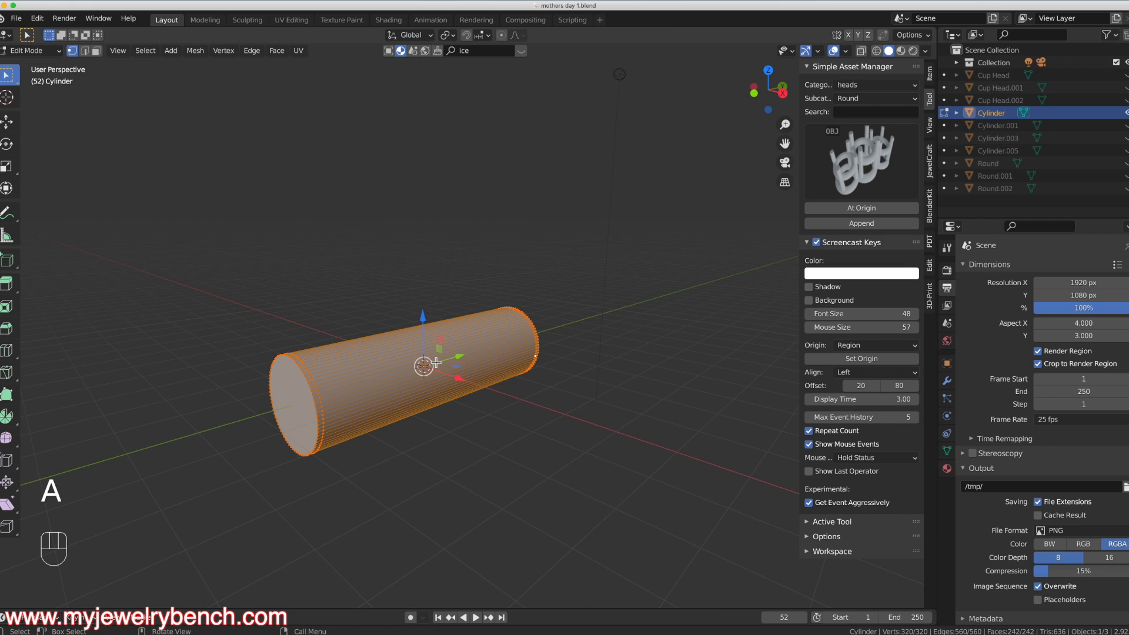
{"action": "key", "text": "s"}
{"action": "key", "text": "z"}
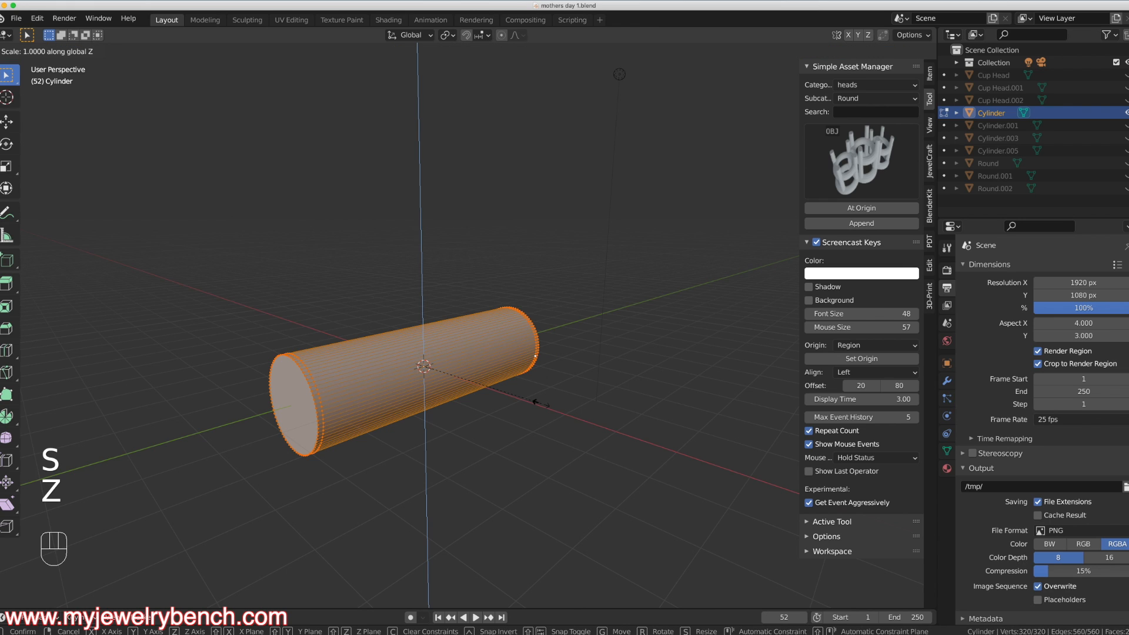
{"action": "left_click", "coordinate": [461, 373]}
{"action": "mouse_move", "coordinate": [467, 379]}
{"action": "middle_mouse_down"}
{"action": "mouse_move", "coordinate": [537, 415]}
{"action": "mouse_move", "coordinate": [415, 460]}
{"action": "mouse_move", "coordinate": [371, 390]}
{"action": "mouse_move", "coordinate": [475, 391]}
{"action": "middle_mouse_up"}
{"action": "key", "text": "Tab"}
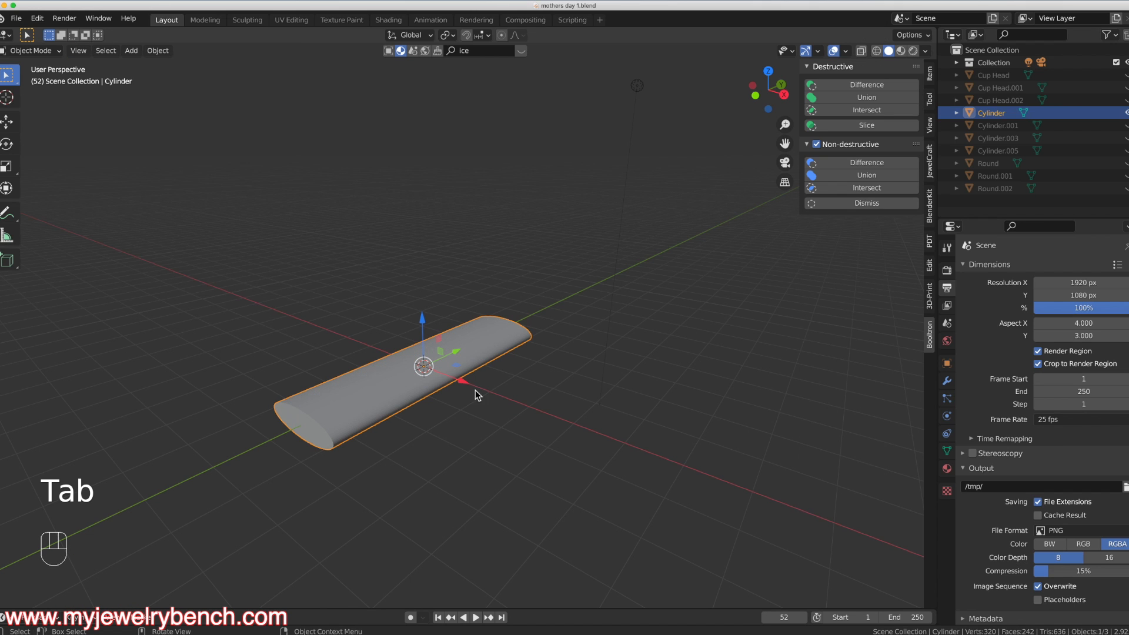
Try a Subdivision Surface modifier with viewport level 2 on the flattened cylinder, and remove it.
{"action": "scroll", "coordinate": [329, 397], "scroll_direction": "up", "scroll_amount": 3}
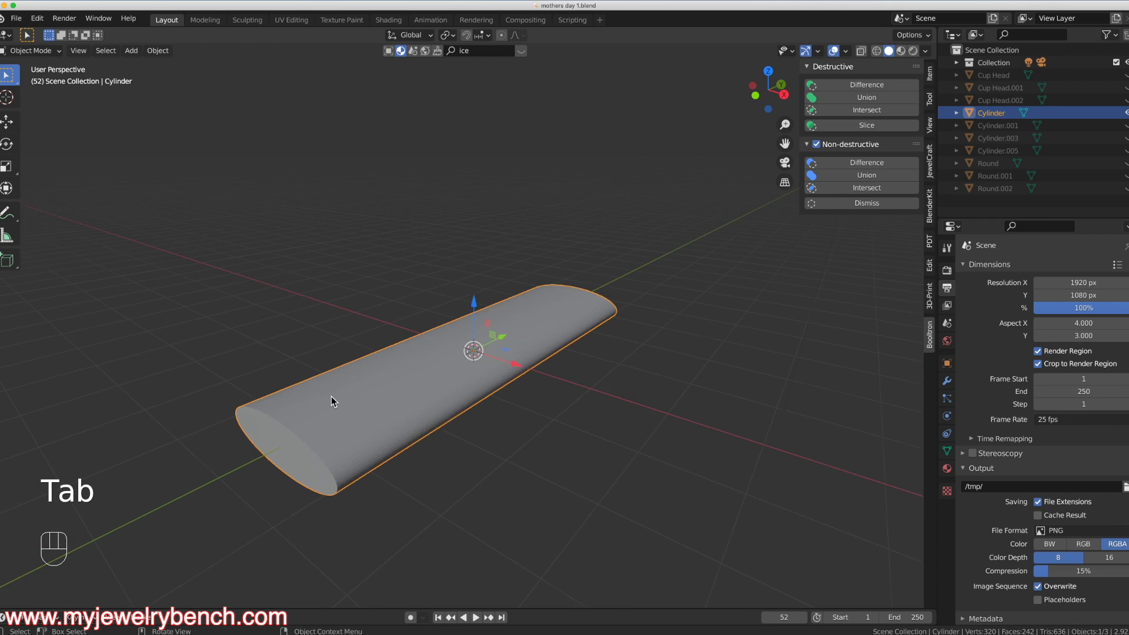
{"action": "middle_click_drag", "start_coordinate": [538, 390], "coordinate": [488, 409]}
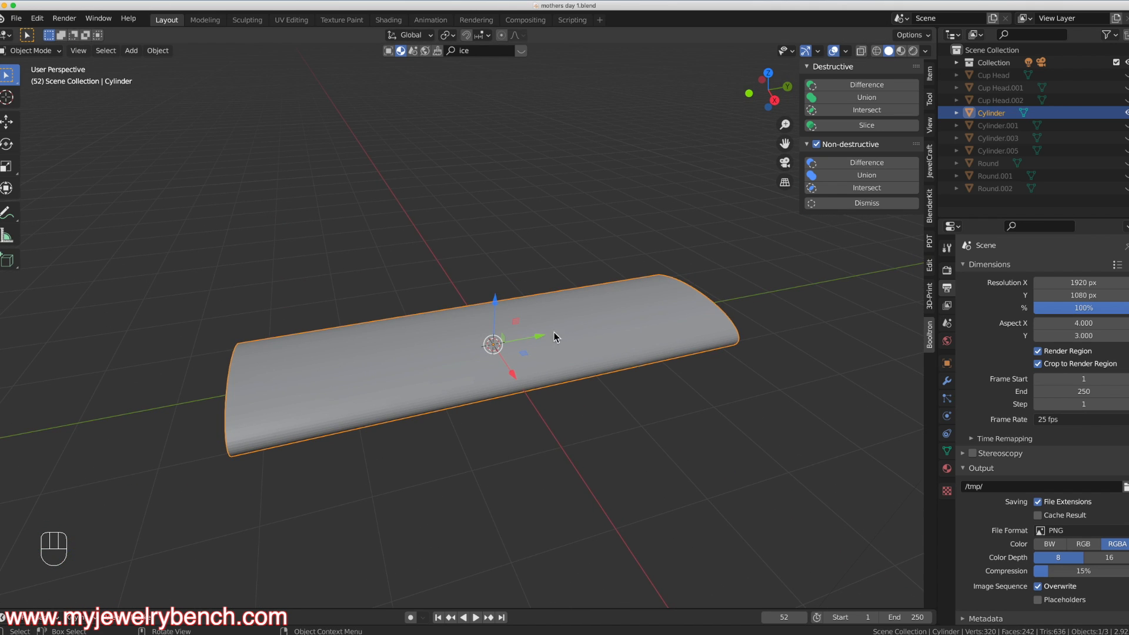
{"action": "left_click", "coordinate": [947, 379]}
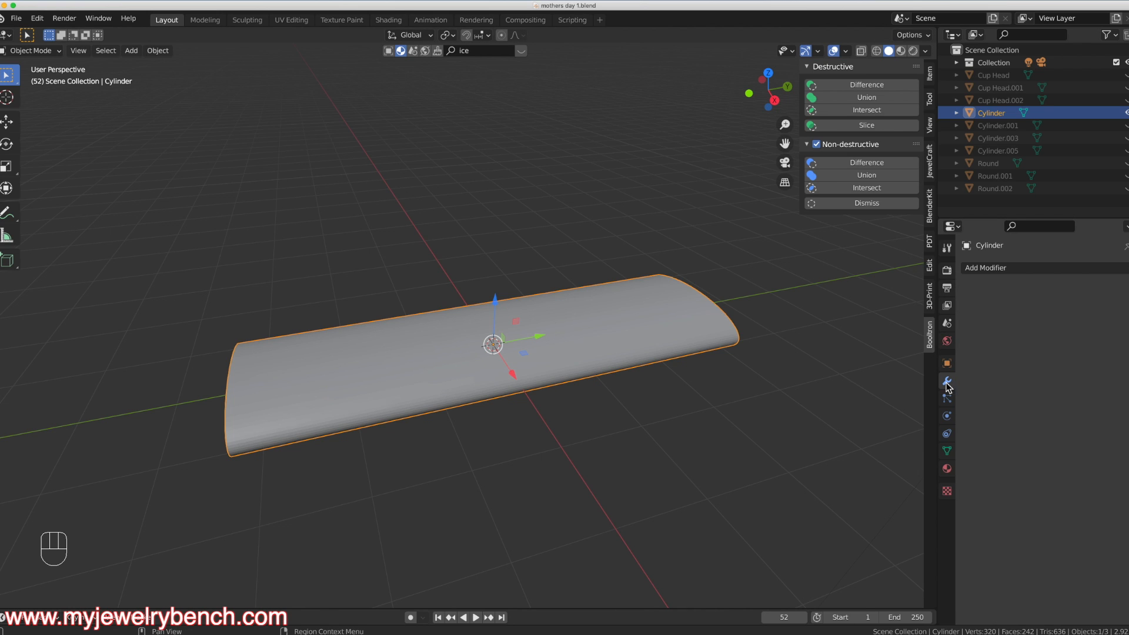
{"action": "left_click", "coordinate": [997, 266]}
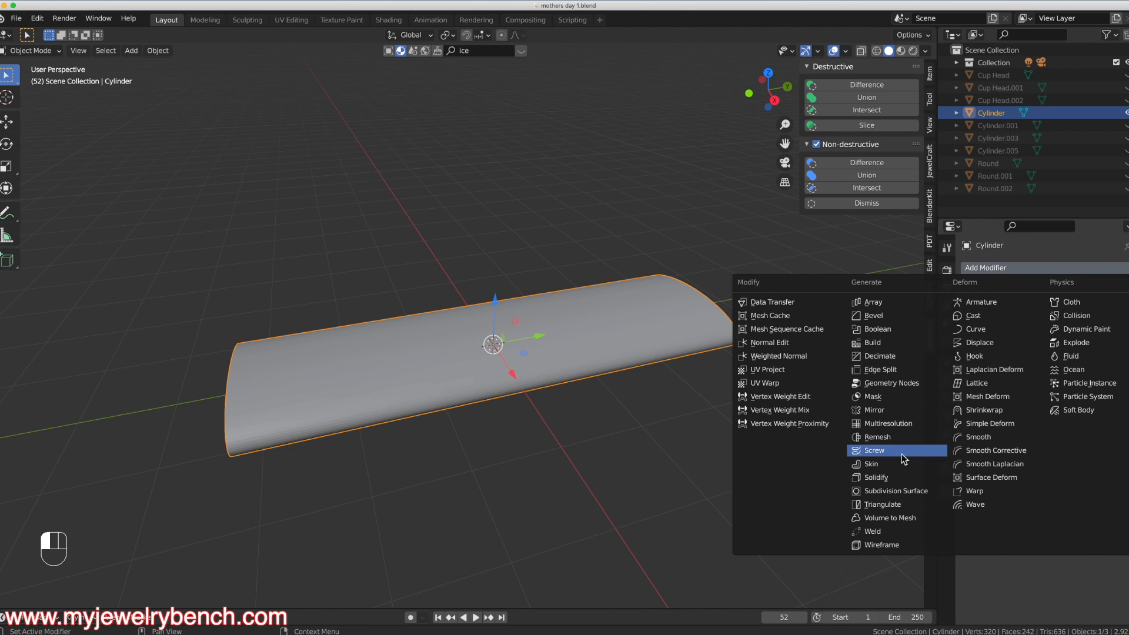
{"action": "left_click", "coordinate": [896, 490]}
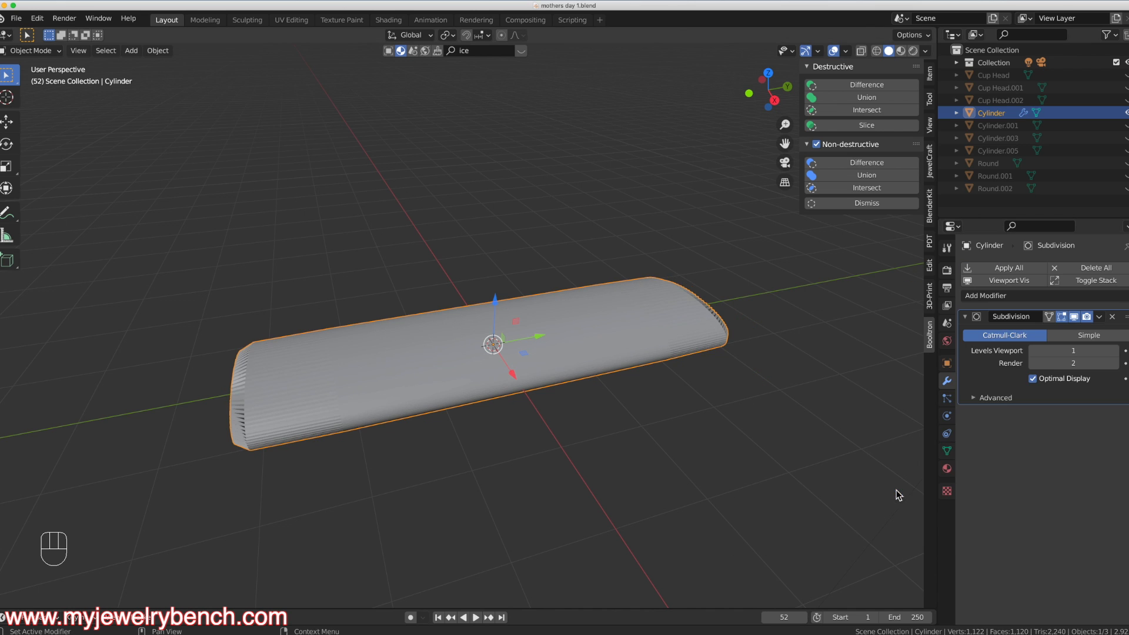
{"action": "left_click", "coordinate": [1114, 351]}
{"action": "mouse_move", "coordinate": [529, 368]}
{"action": "middle_mouse_down"}
{"action": "mouse_move", "coordinate": [597, 351]}
{"action": "mouse_move", "coordinate": [612, 333]}
{"action": "mouse_move", "coordinate": [531, 354]}
{"action": "middle_mouse_up"}
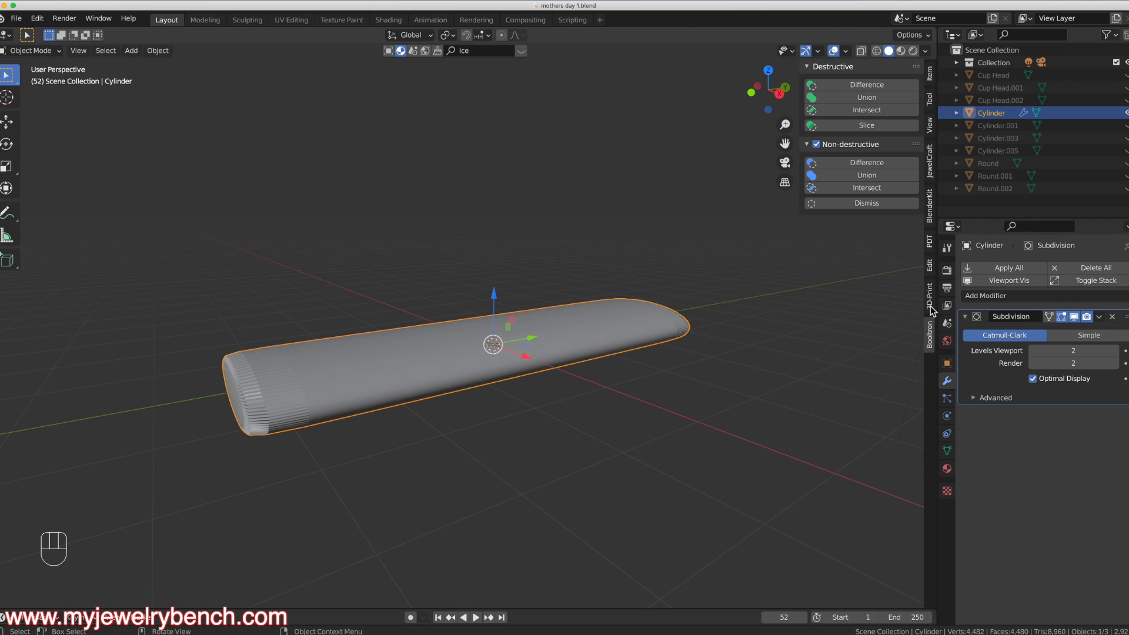
{"action": "left_click", "coordinate": [1112, 317]}
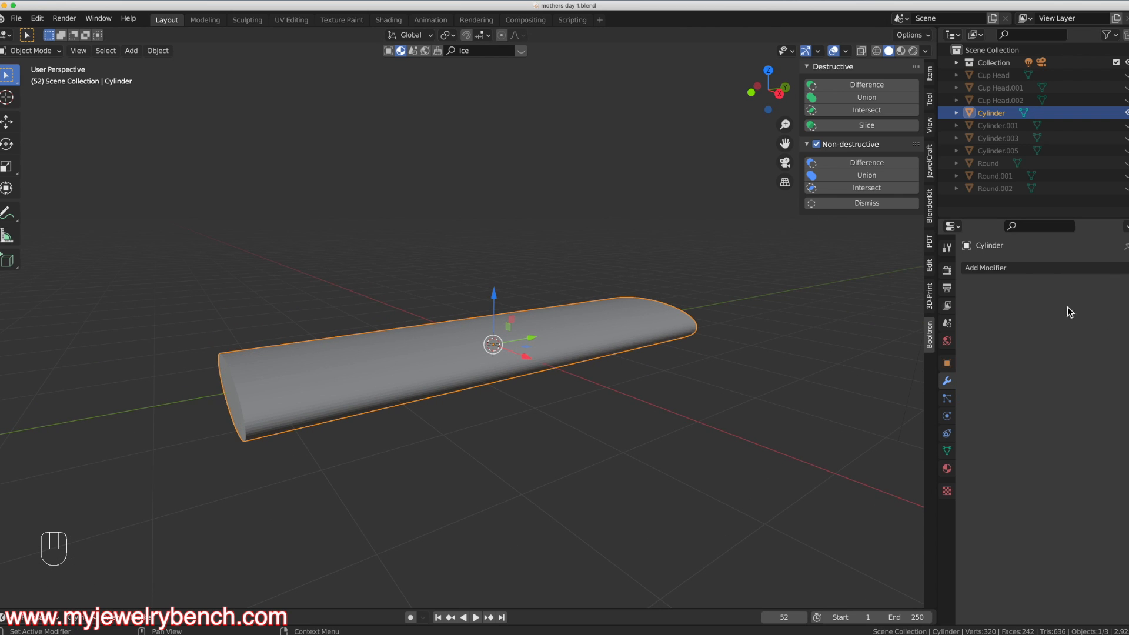
Add a Remesh modifier to the flattened cylinder in Smooth mode with an octree depth of 7, and apply it.
{"action": "left_click", "coordinate": [970, 268]}
{"action": "left_click", "coordinate": [887, 438]}
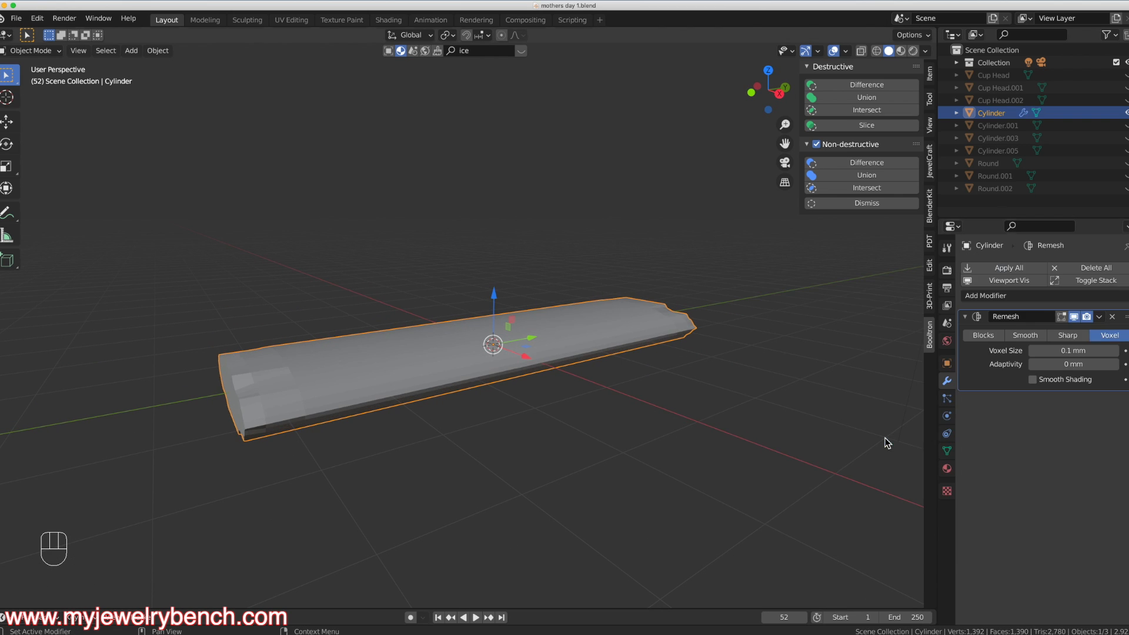
{"action": "left_click", "coordinate": [1027, 335]}
{"action": "left_click", "coordinate": [1114, 351]}
{"action": "left_click", "coordinate": [1114, 351]}
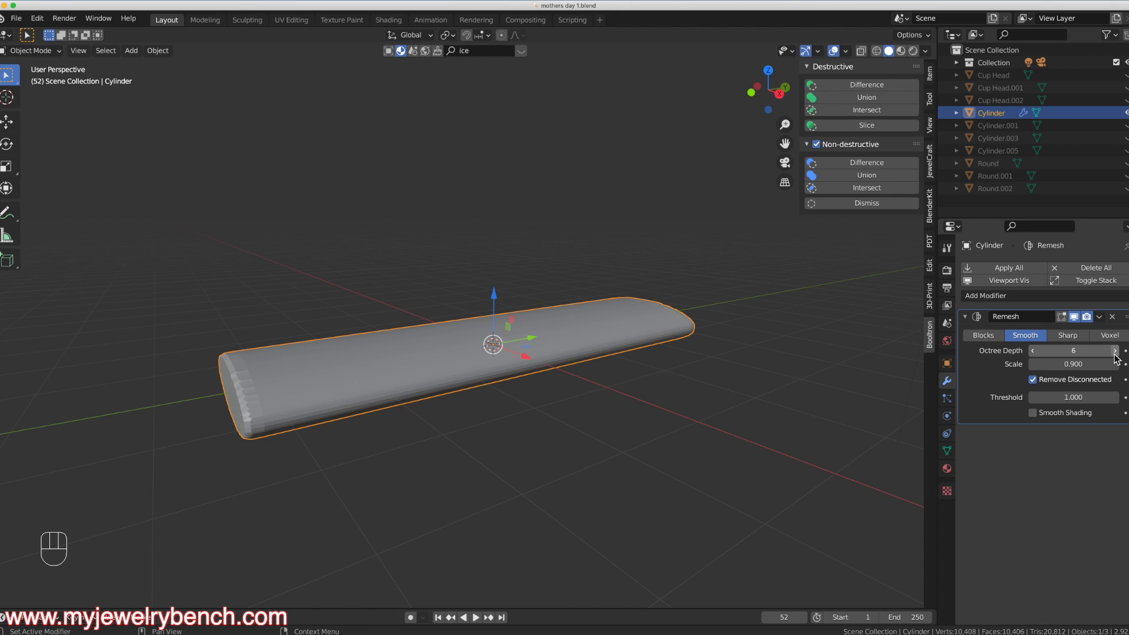
{"action": "left_click", "coordinate": [1114, 351]}
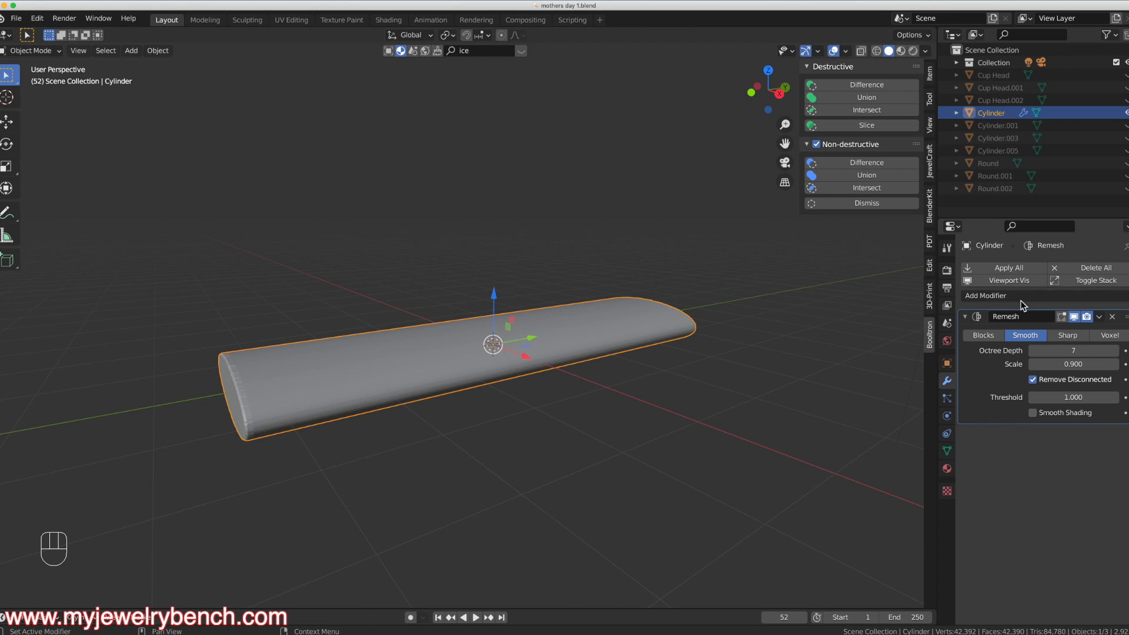
{"action": "left_click", "coordinate": [1009, 269]}
Examine the remeshed bar's mesh density and softened ends up close and from several angles.
{"action": "middle_click_drag", "start_coordinate": [420, 350], "coordinate": [449, 379]}
{"action": "key", "text": "Tab"}
{"action": "scroll", "coordinate": [459, 412], "scroll_direction": "up", "scroll_amount": 5}
{"action": "middle_click_drag", "start_coordinate": [470, 446], "coordinate": [537, 431]}
{"action": "scroll", "coordinate": [491, 401], "scroll_direction": "down", "scroll_amount": 3}
{"action": "key", "text": "Tab"}
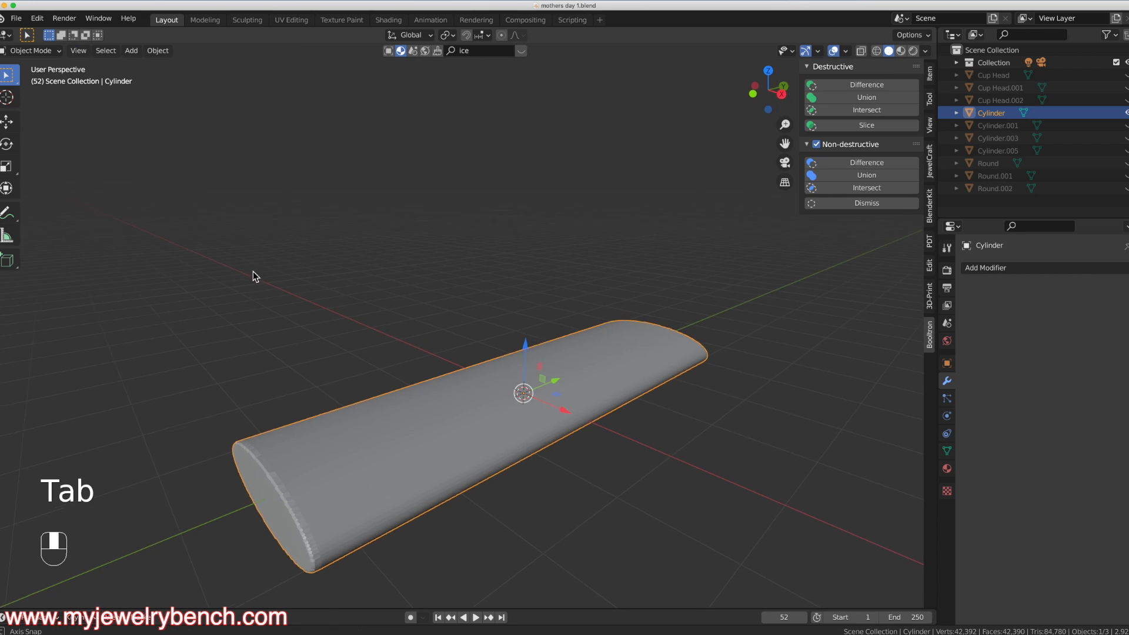
{"action": "middle_click_drag", "start_coordinate": [247, 272], "coordinate": [310, 292]}
{"action": "middle_click_drag", "start_coordinate": [433, 403], "coordinate": [402, 406]}
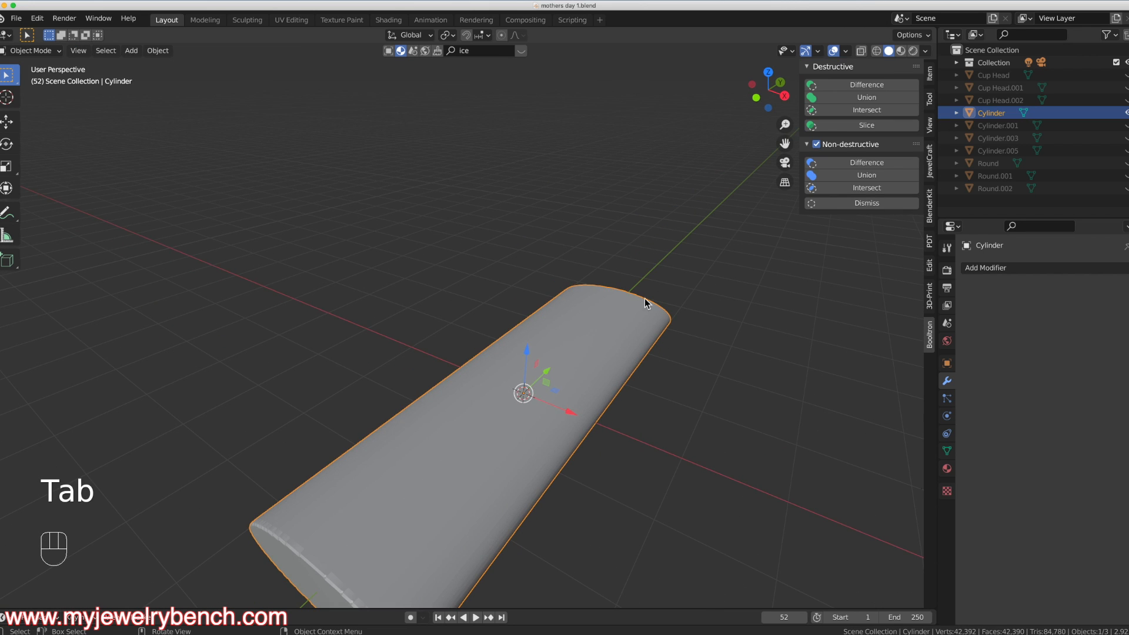
{"action": "scroll", "coordinate": [478, 428], "scroll_direction": "down", "scroll_amount": 3}
{"action": "scroll", "coordinate": [362, 336], "scroll_direction": "down", "scroll_amount": 2}
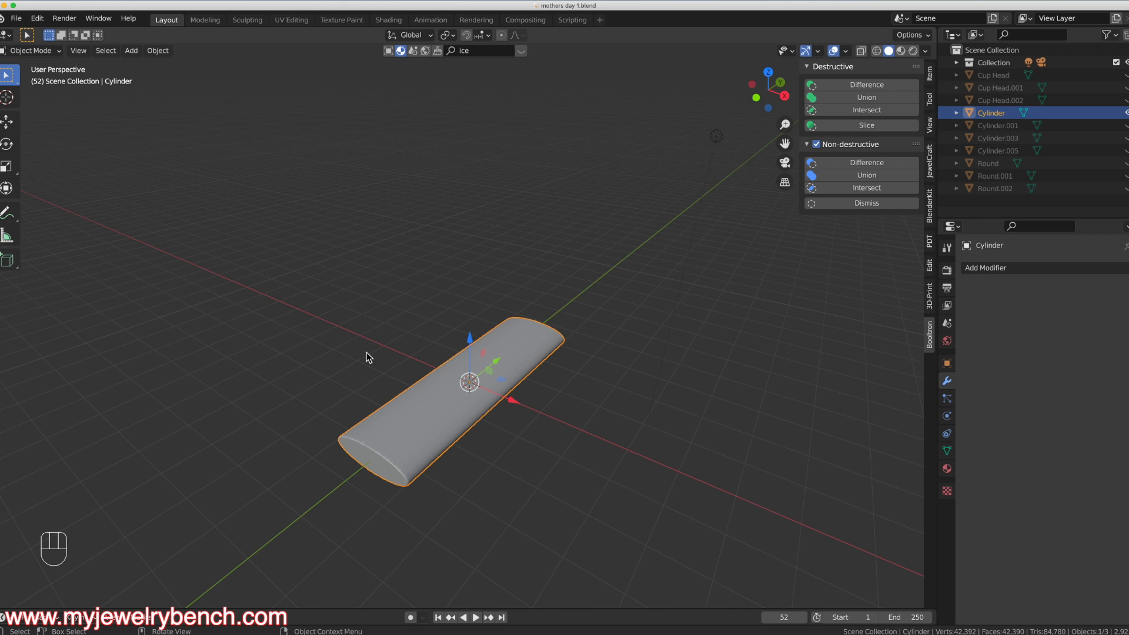
{"action": "scroll", "coordinate": [366, 357], "scroll_direction": "down", "scroll_amount": 2}
{"action": "middle_click_drag", "start_coordinate": [365, 356], "coordinate": [363, 379]}
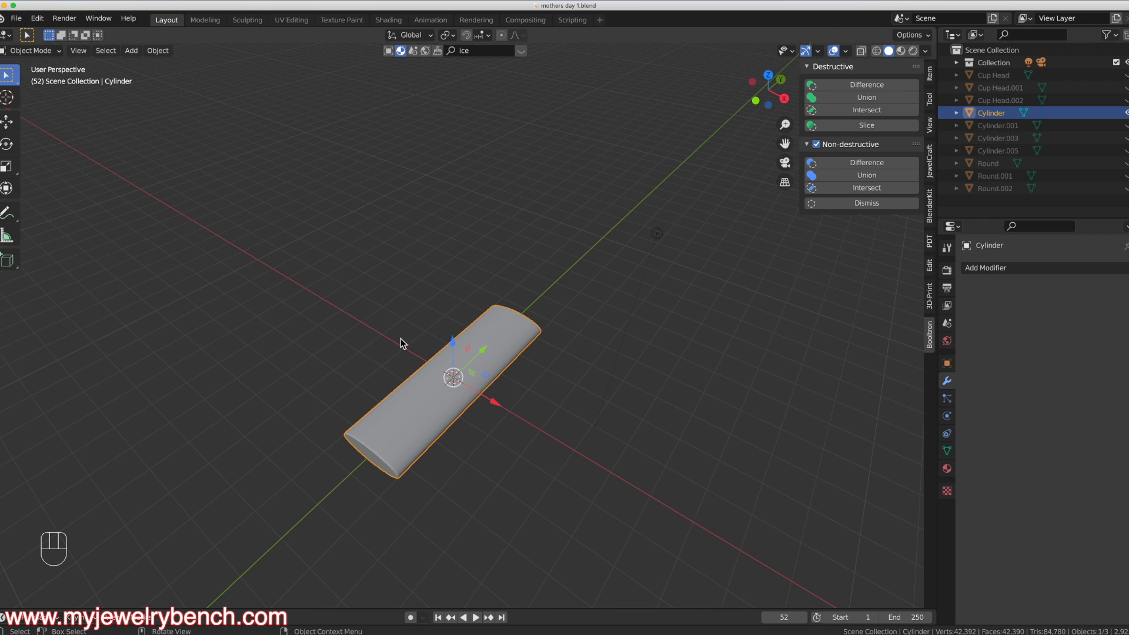
{"action": "scroll", "coordinate": [393, 328], "scroll_direction": "down", "scroll_amount": 1}
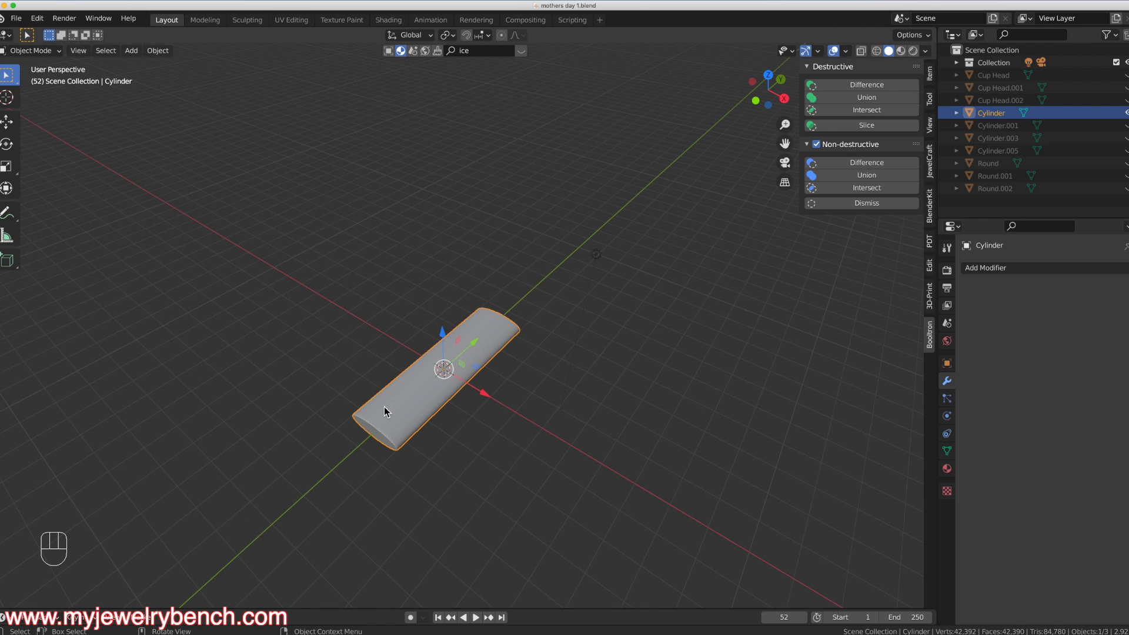
{"action": "scroll", "coordinate": [384, 407], "scroll_direction": "up", "scroll_amount": 2}
{"action": "middle_click_drag", "start_coordinate": [453, 408], "coordinate": [452, 400]}
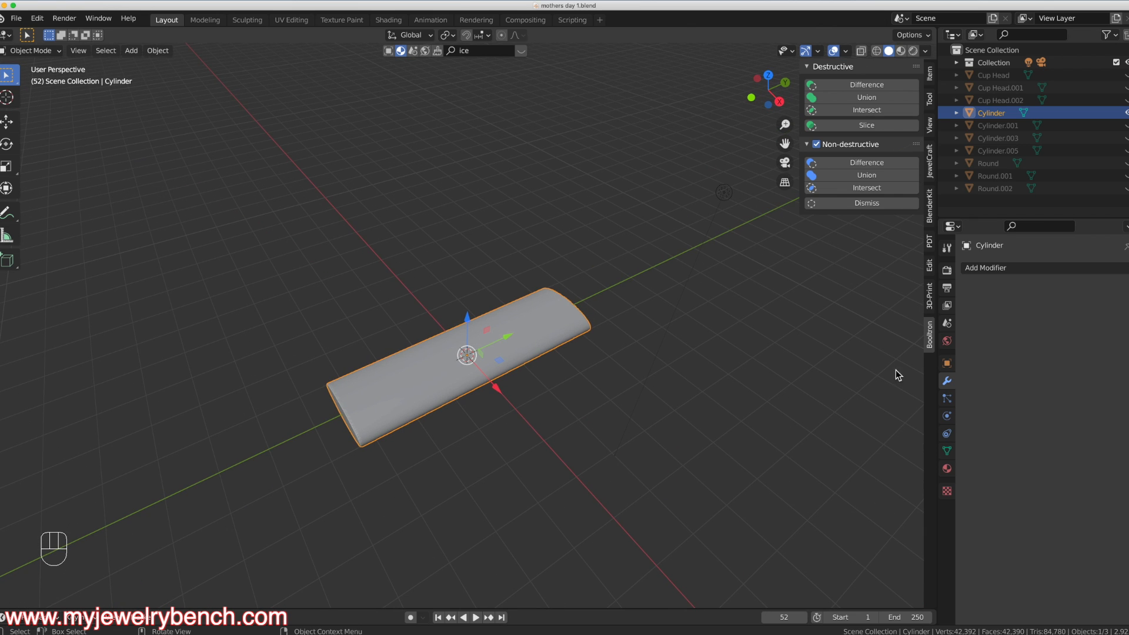
{"action": "middle_click_drag", "start_coordinate": [471, 303], "coordinate": [467, 255]}
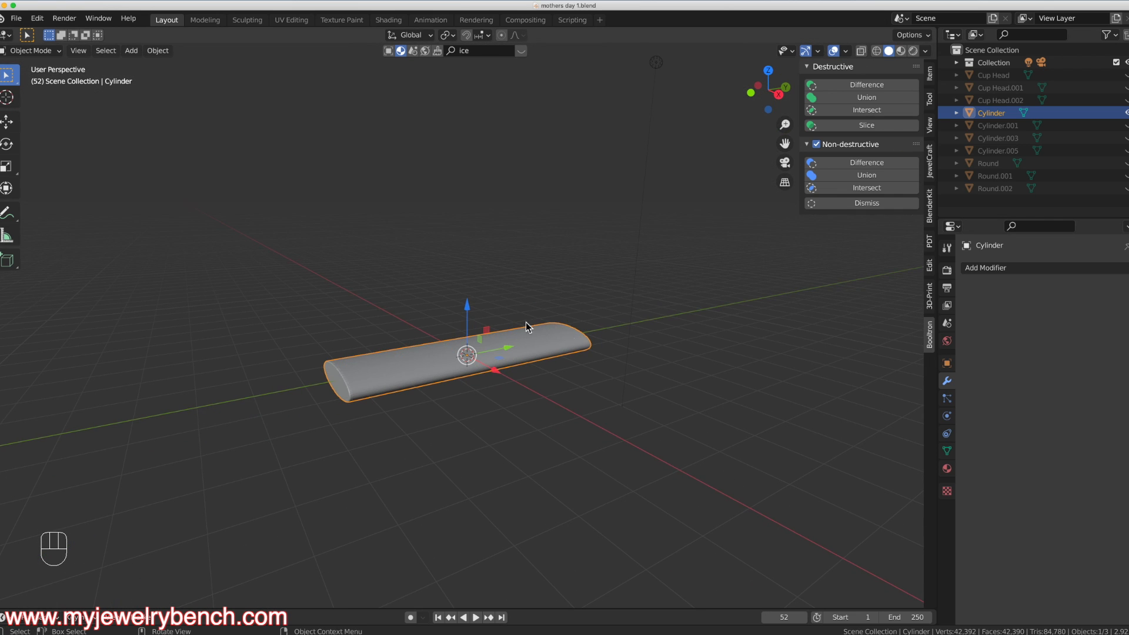
Rename the flattened cylinder to Post and hide it in the scene.
{"action": "double_click", "coordinate": [1004, 118]}
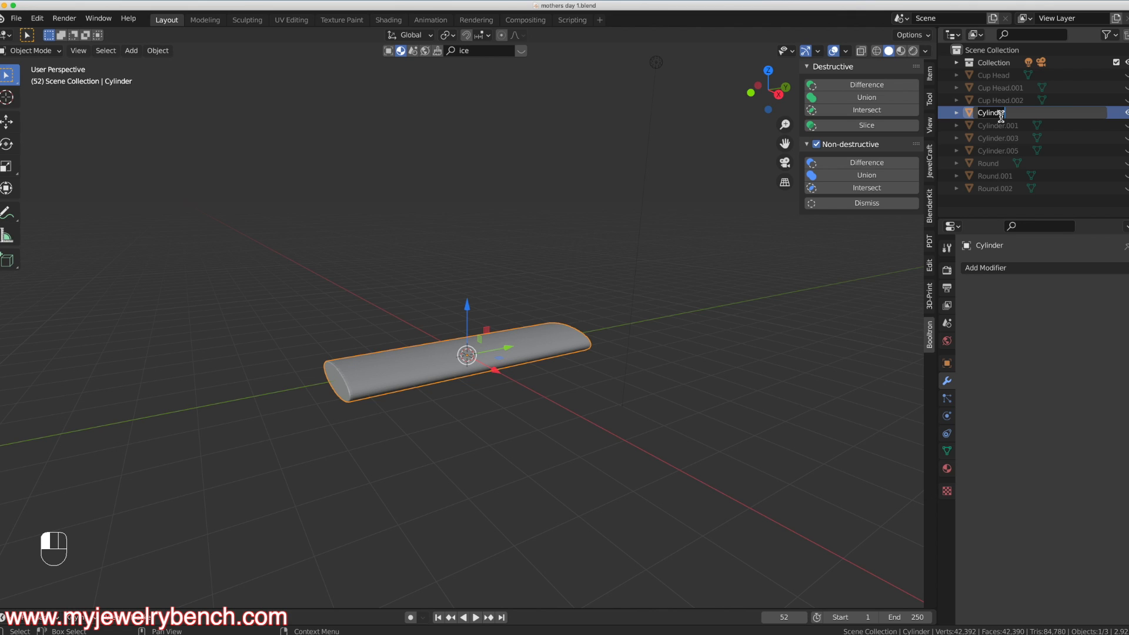
{"action": "type", "text": "Post"}
{"action": "key", "text": "Return"}
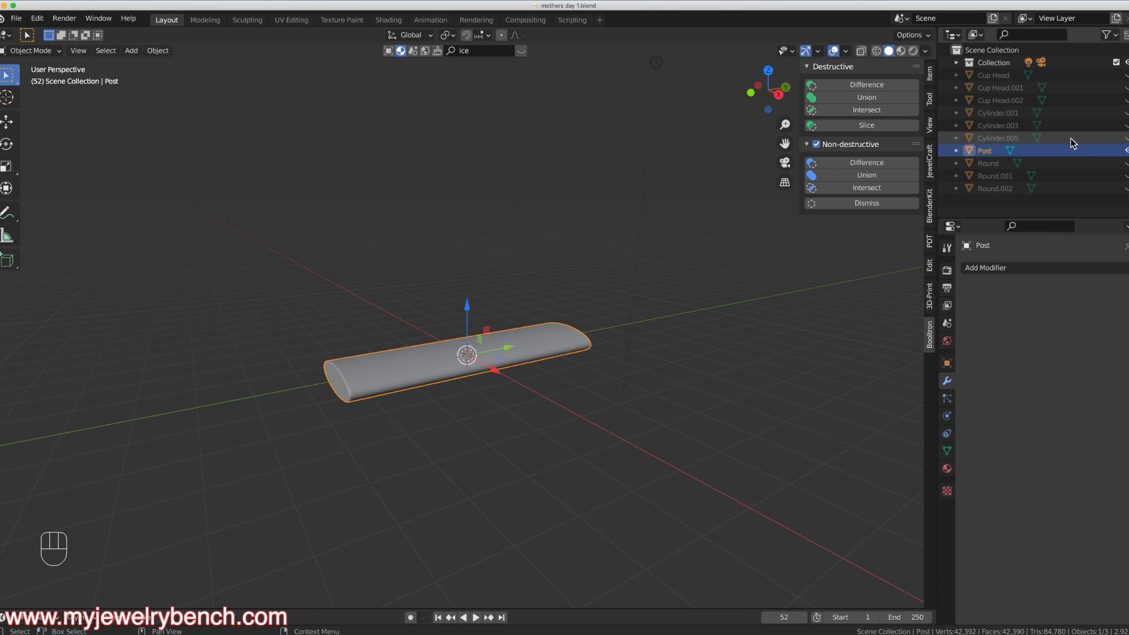
{"action": "left_click", "coordinate": [1126, 151]}
Add a text object at the 3D cursor and replace its default content with the person's first name.
{"action": "middle_click_drag", "start_coordinate": [559, 249], "coordinate": [418, 319]}
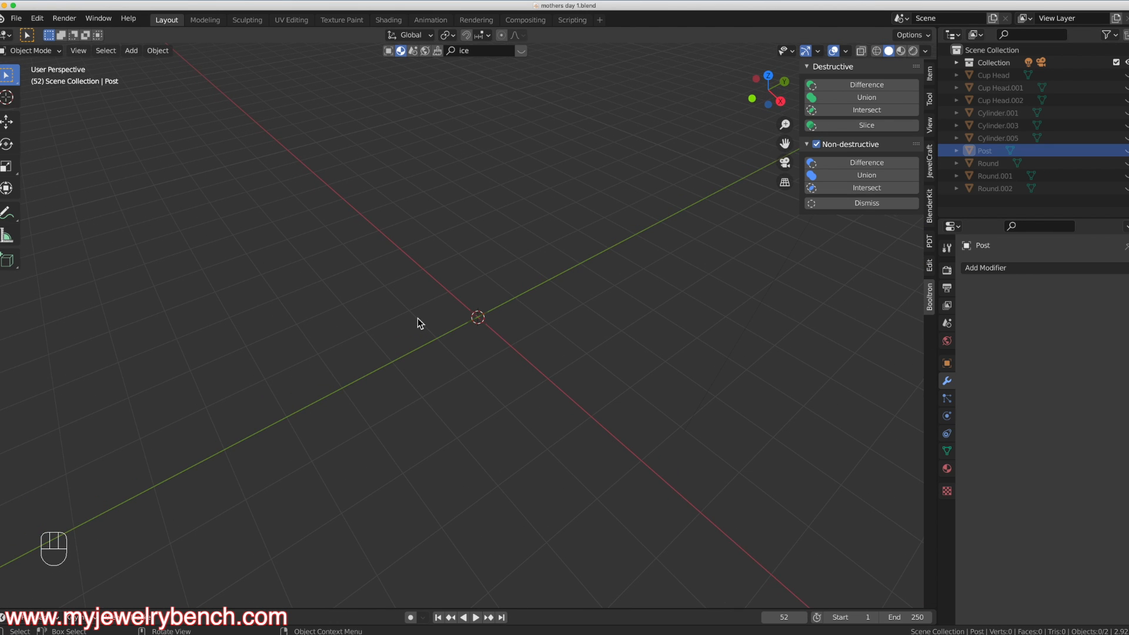
{"action": "key", "text": "shift+a"}
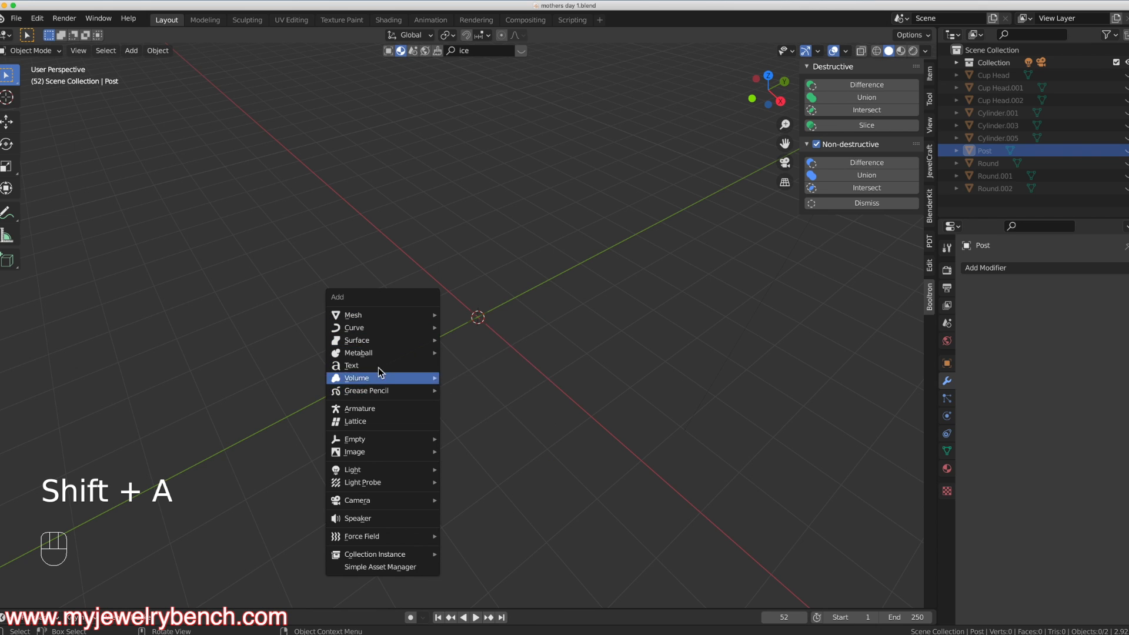
{"action": "left_click", "coordinate": [369, 364]}
{"action": "middle_click_drag", "start_coordinate": [520, 327], "coordinate": [590, 334]}
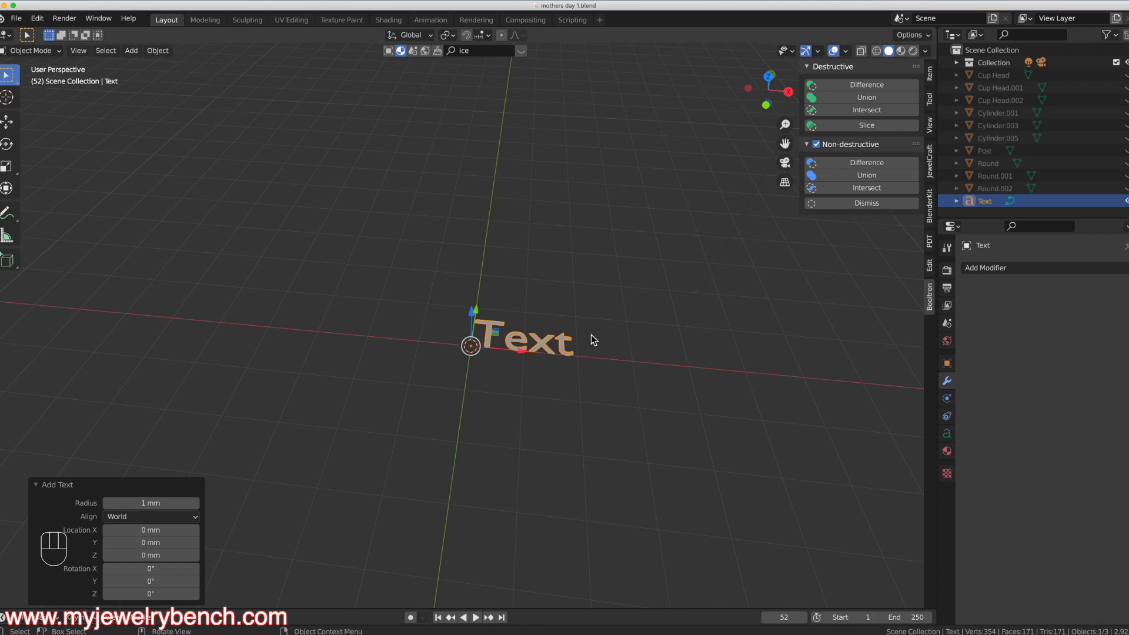
{"action": "key", "text": "Tab"}
{"action": "key", "text": "BackSpace"}
{"action": "key", "text": "BackSpace"}
{"action": "key", "text": "BackSpace"}
{"action": "key", "text": "BackSpace"}
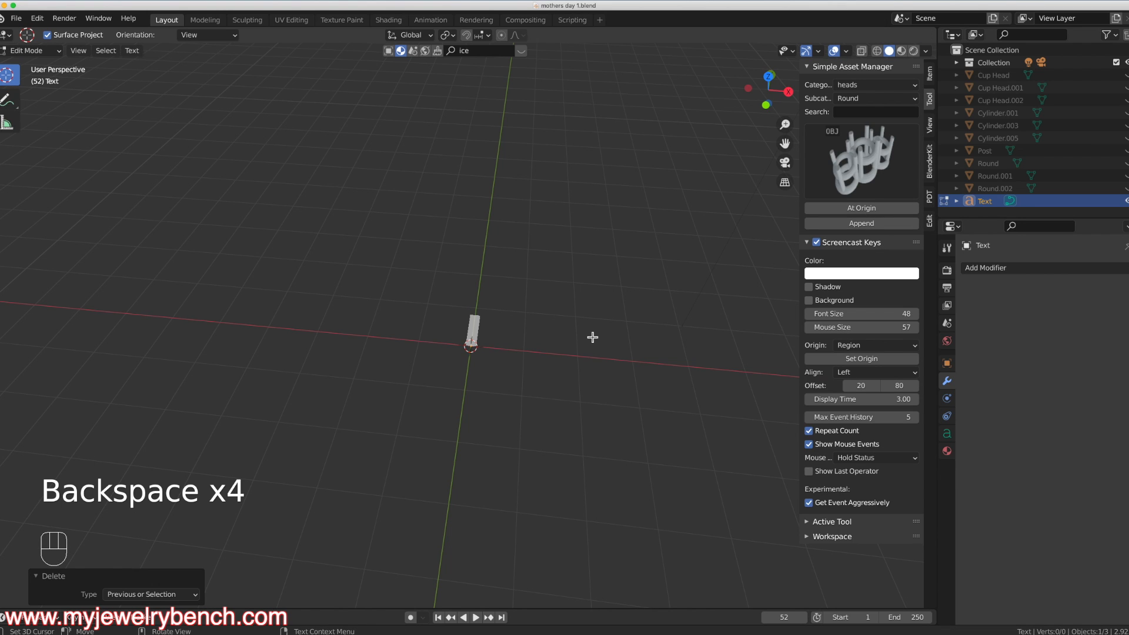
{"action": "type", "text": "Marsha"}
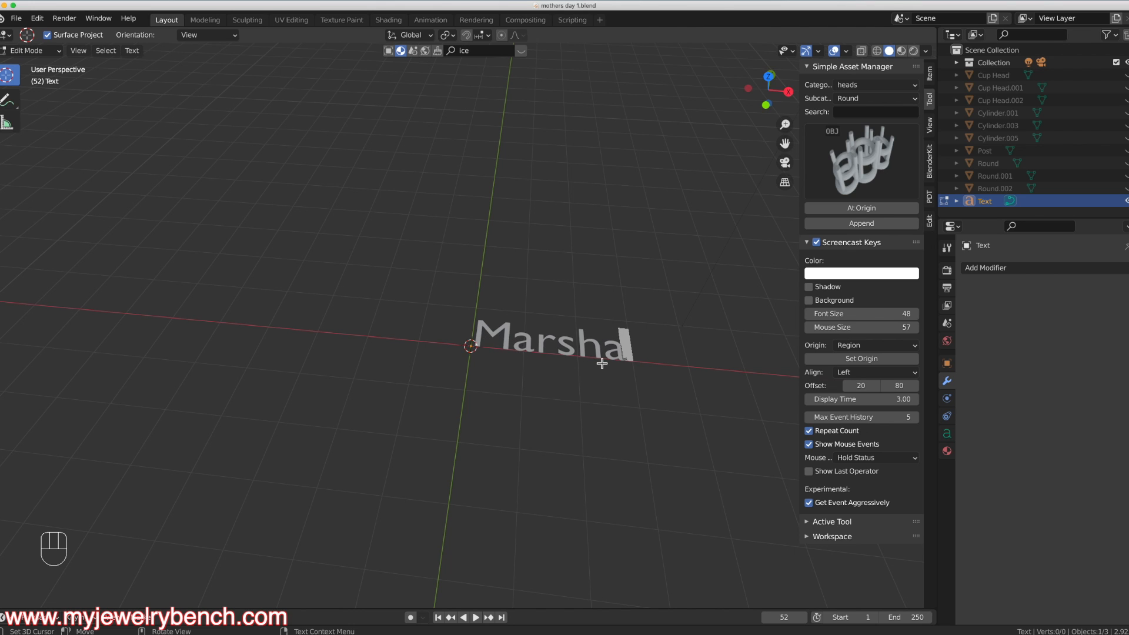
{"action": "key", "text": "Tab"}
Extrude the name text by 83 µm in its geometry settings.
{"action": "middle_click_drag", "start_coordinate": [514, 368], "coordinate": [849, 388]}
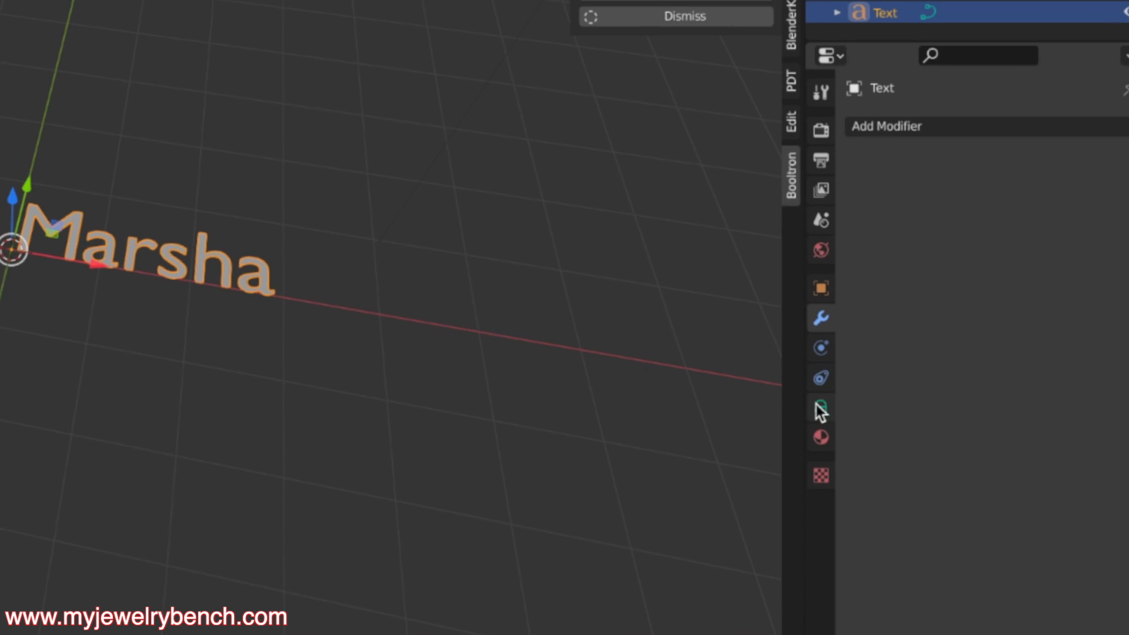
{"action": "left_click", "coordinate": [818, 406]}
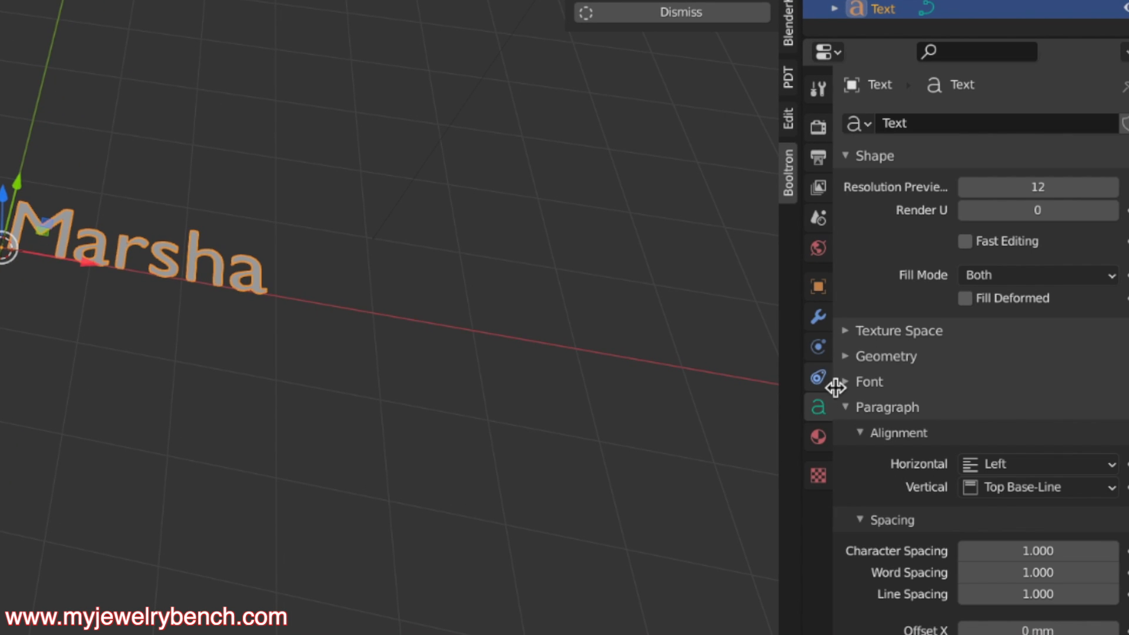
{"action": "left_click", "coordinate": [848, 356]}
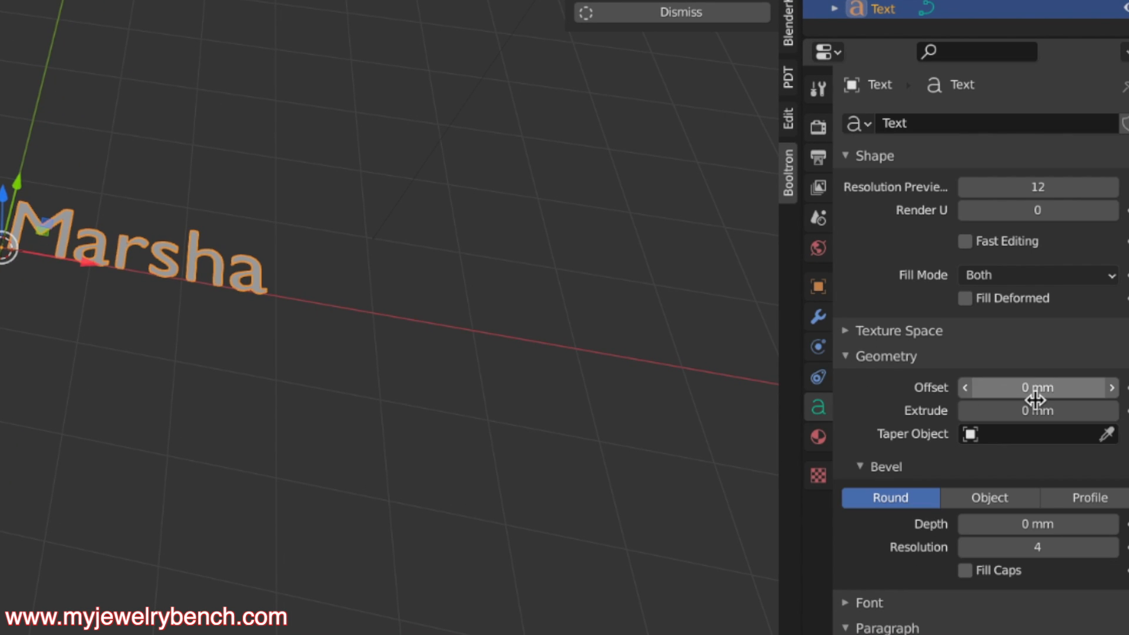
{"action": "left_click_drag", "start_coordinate": [1038, 410], "coordinate": [1088, 410]}
{"action": "scroll", "coordinate": [306, 281], "scroll_direction": "up", "scroll_amount": 3}
{"action": "scroll", "coordinate": [31, 284], "scroll_direction": "up", "scroll_amount": 4}
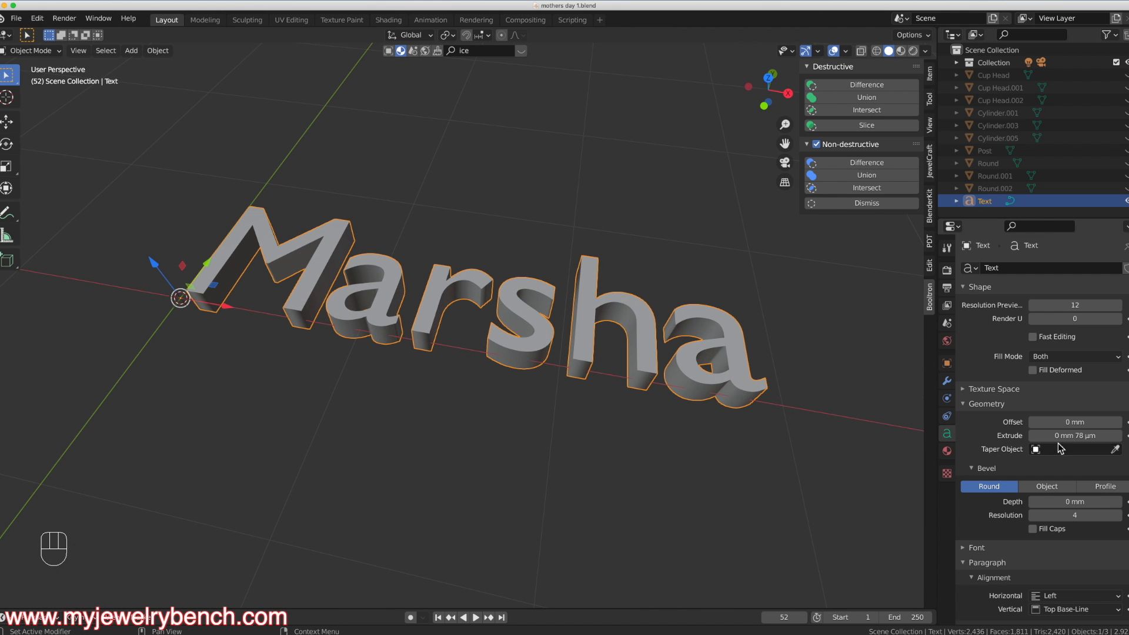
{"action": "left_click_drag", "start_coordinate": [1068, 441], "coordinate": [1071, 443]}
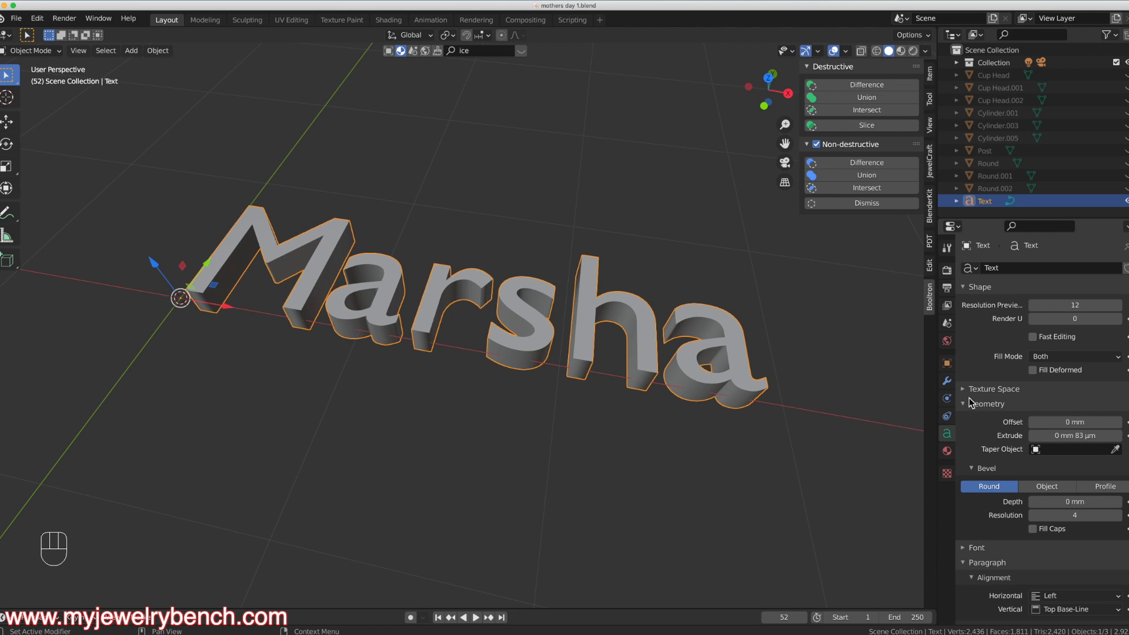
Give the name text a round bevel with a depth of 11 µm.
{"action": "left_click_drag", "start_coordinate": [1050, 503], "coordinate": [1058, 503]}
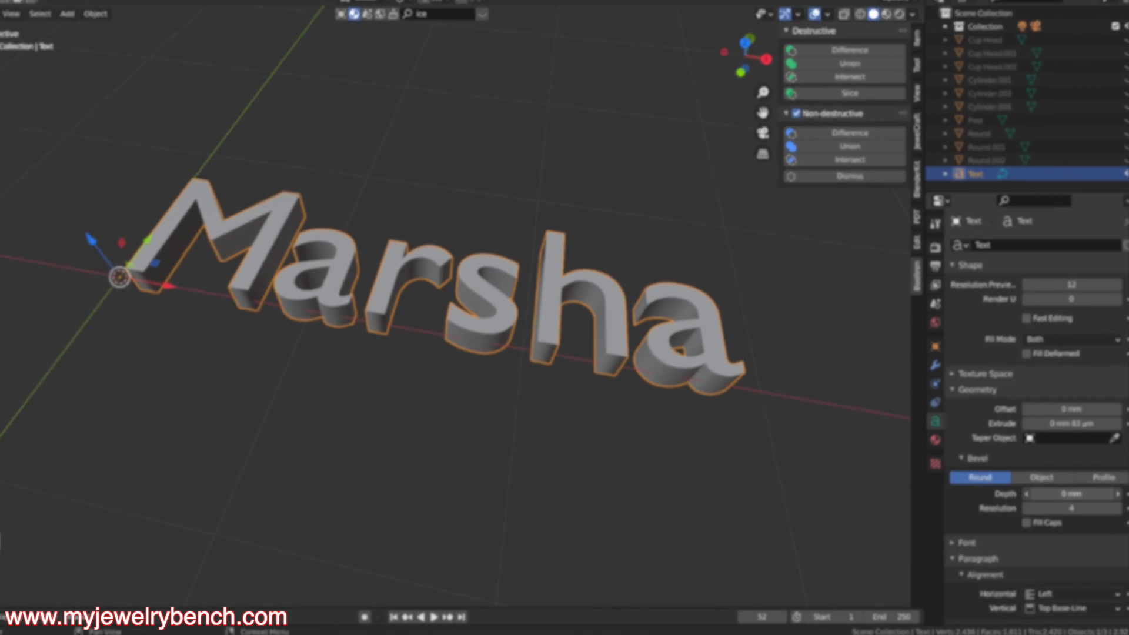
{"action": "left_click_drag", "start_coordinate": [1037, 415], "coordinate": [1046, 416]}
{"action": "middle_click_drag", "start_coordinate": [254, 296], "coordinate": [385, 399]}
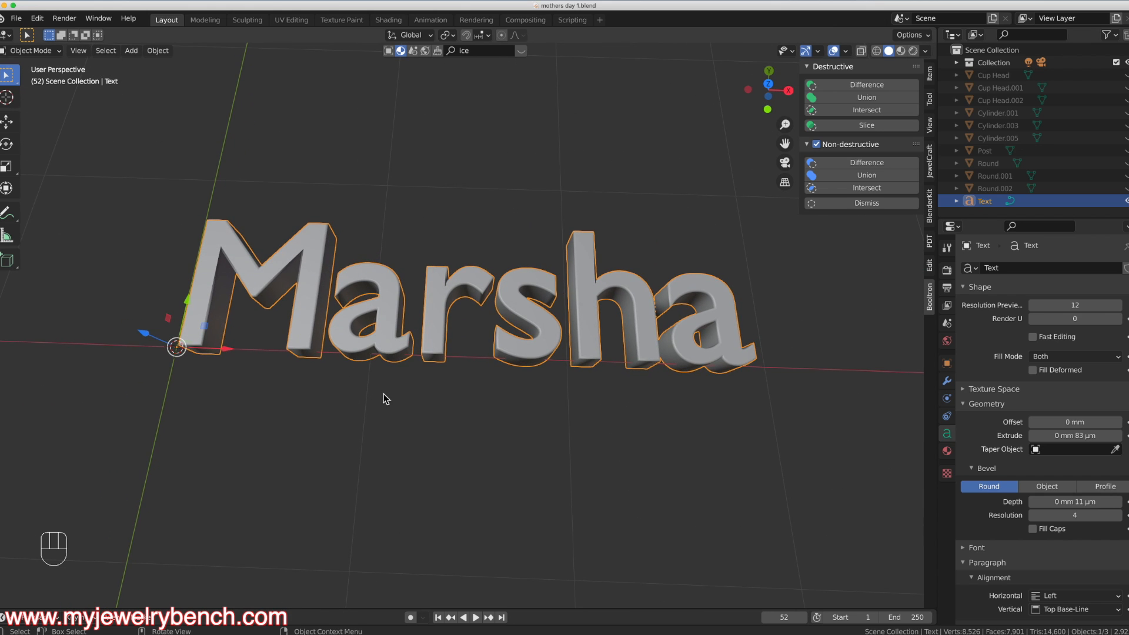
Convert the beveled name text to a mesh.
{"action": "right_click", "coordinate": [437, 294]}
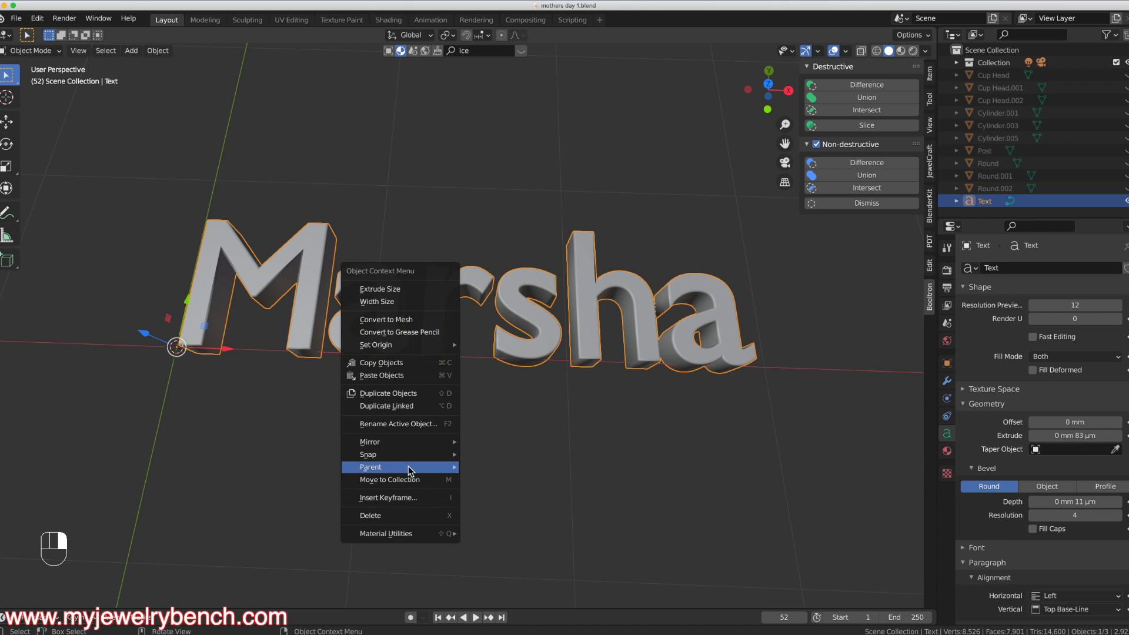
{"action": "mouse_move", "coordinate": [409, 445]}
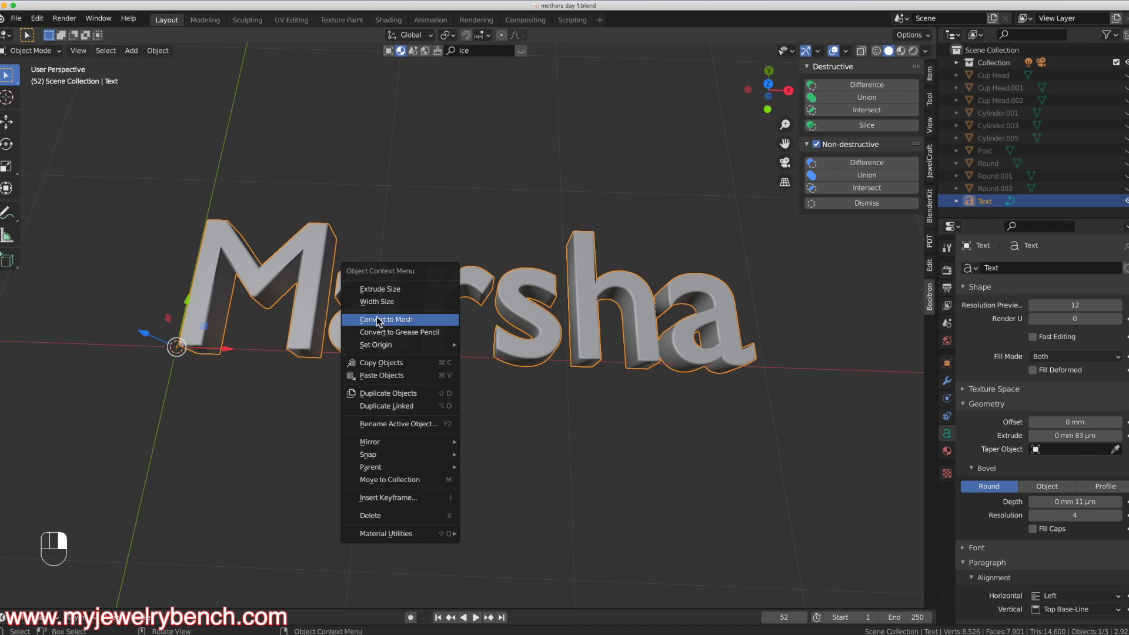
{"action": "left_click", "coordinate": [402, 320]}
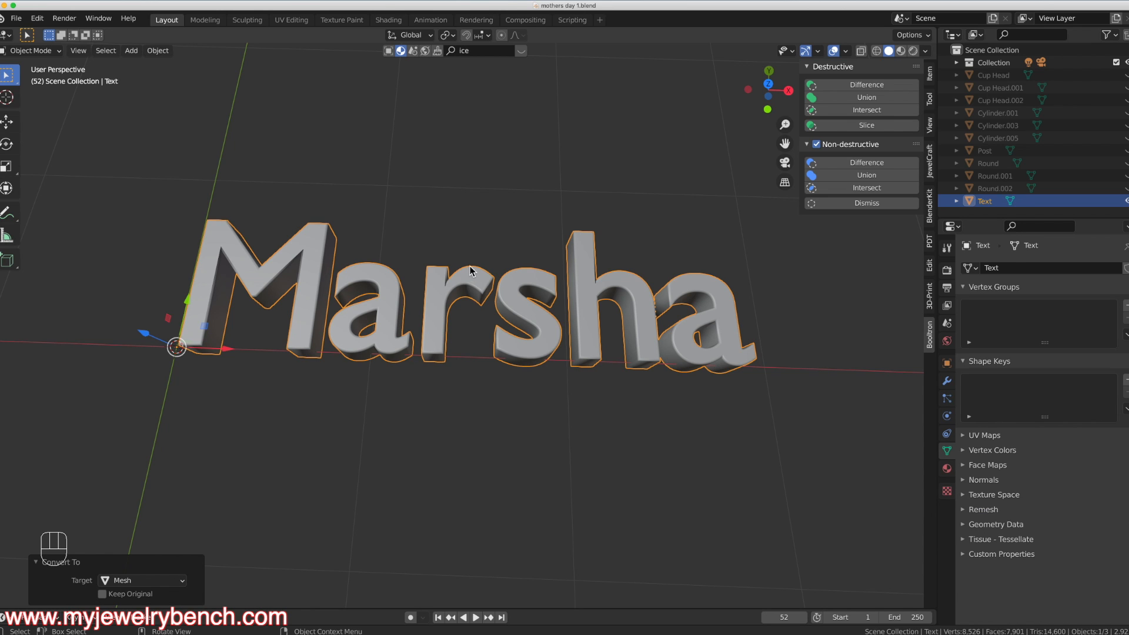
Set the name mesh's origin to its center of mass (volume) and snap the mesh to the 3D cursor.
{"action": "key", "text": "shift"}
{"action": "key", "text": "shift+s"}
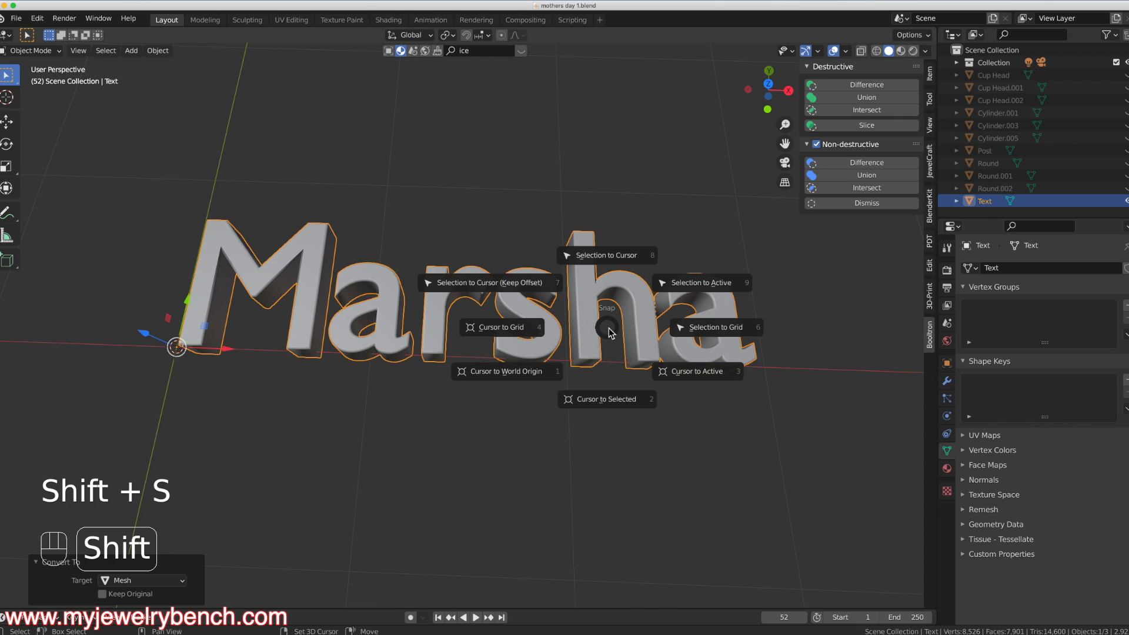
{"action": "left_click", "coordinate": [556, 156]}
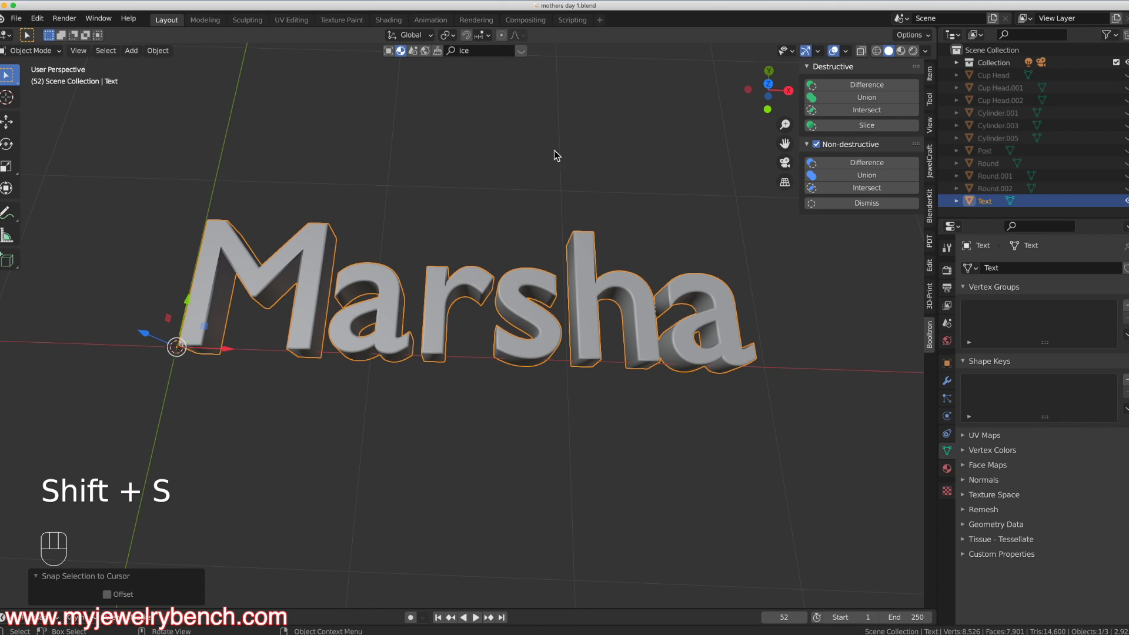
{"action": "right_click", "coordinate": [586, 254]}
{"action": "mouse_move", "coordinate": [554, 287]}
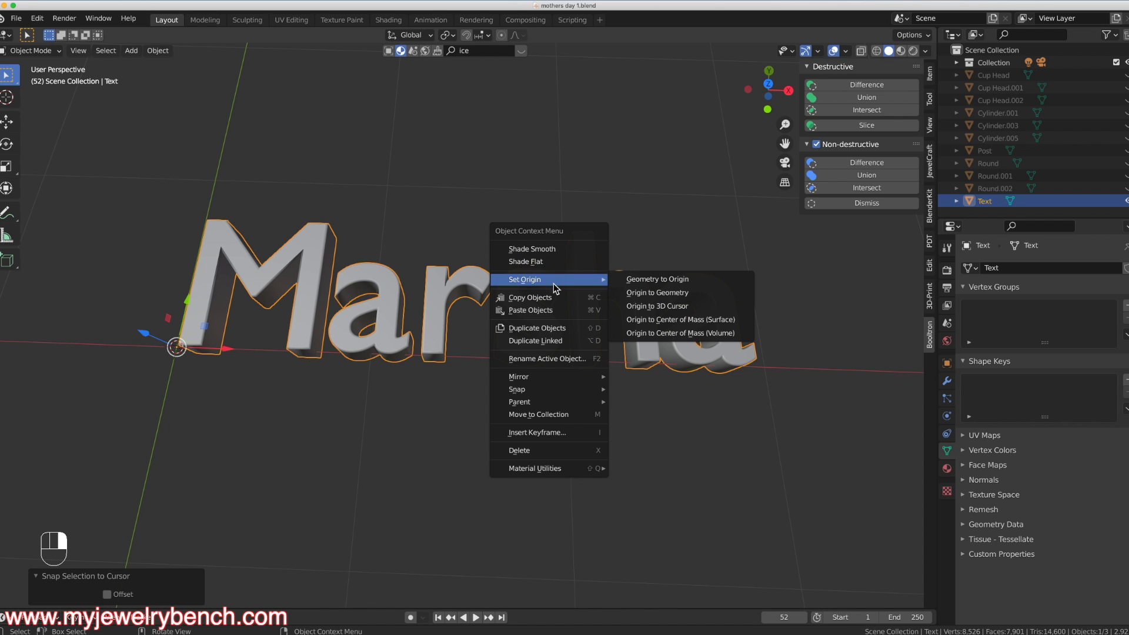
{"action": "left_click", "coordinate": [682, 333]}
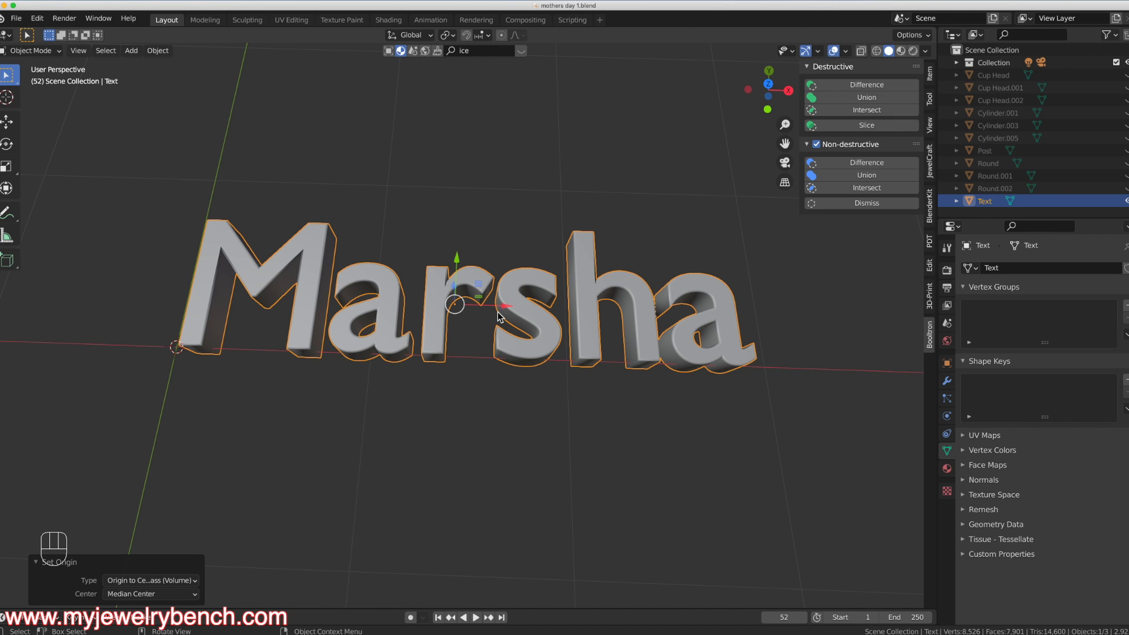
{"action": "key", "text": "shift+s"}
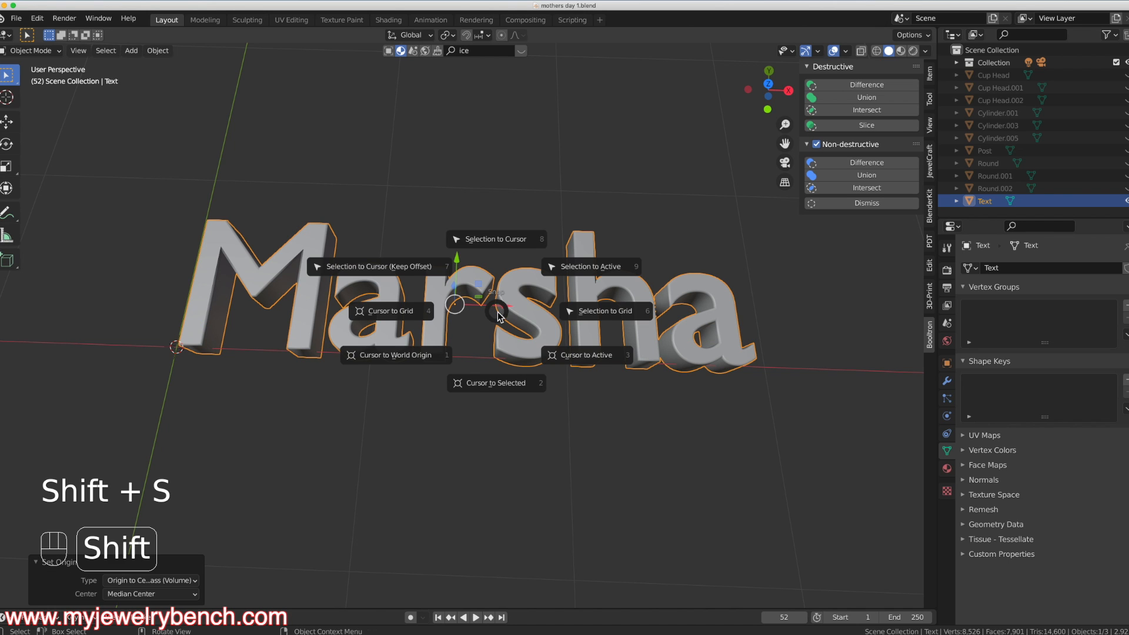
{"action": "left_click", "coordinate": [503, 243]}
{"action": "scroll", "coordinate": [518, 250], "scroll_direction": "down", "scroll_amount": 3}
{"action": "scroll", "coordinate": [277, 322], "scroll_direction": "up", "scroll_amount": 2}
{"action": "scroll", "coordinate": [276, 321], "scroll_direction": "up", "scroll_amount": 1}
{"action": "mouse_move", "coordinate": [395, 268]}
{"action": "middle_mouse_down"}
{"action": "mouse_move", "coordinate": [410, 230]}
{"action": "mouse_move", "coordinate": [396, 255]}
{"action": "middle_mouse_up"}
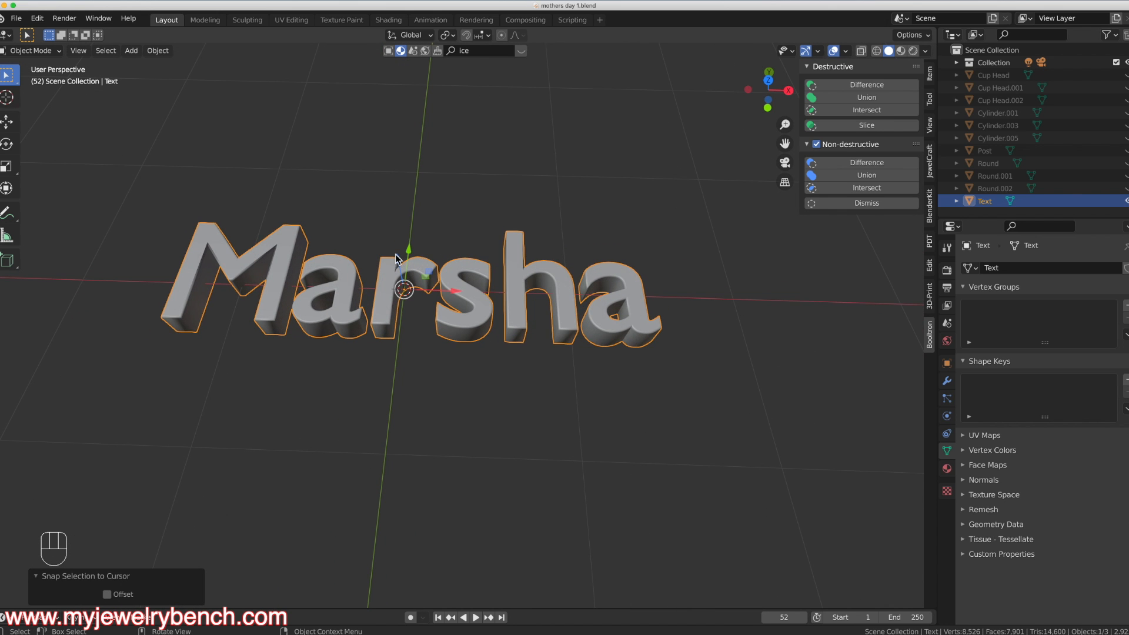
Examine the name mesh's topology in Edit Mode, on the letter faces and along their sides.
{"action": "key", "text": "Tab"}
{"action": "scroll", "coordinate": [396, 302], "scroll_direction": "up", "scroll_amount": 3}
{"action": "scroll", "coordinate": [397, 302], "scroll_direction": "down", "scroll_amount": 2}
{"action": "middle_click_drag", "start_coordinate": [397, 301], "coordinate": [397, 266]}
{"action": "scroll", "coordinate": [397, 272], "scroll_direction": "up", "scroll_amount": 3}
{"action": "scroll", "coordinate": [397, 277], "scroll_direction": "down", "scroll_amount": 3}
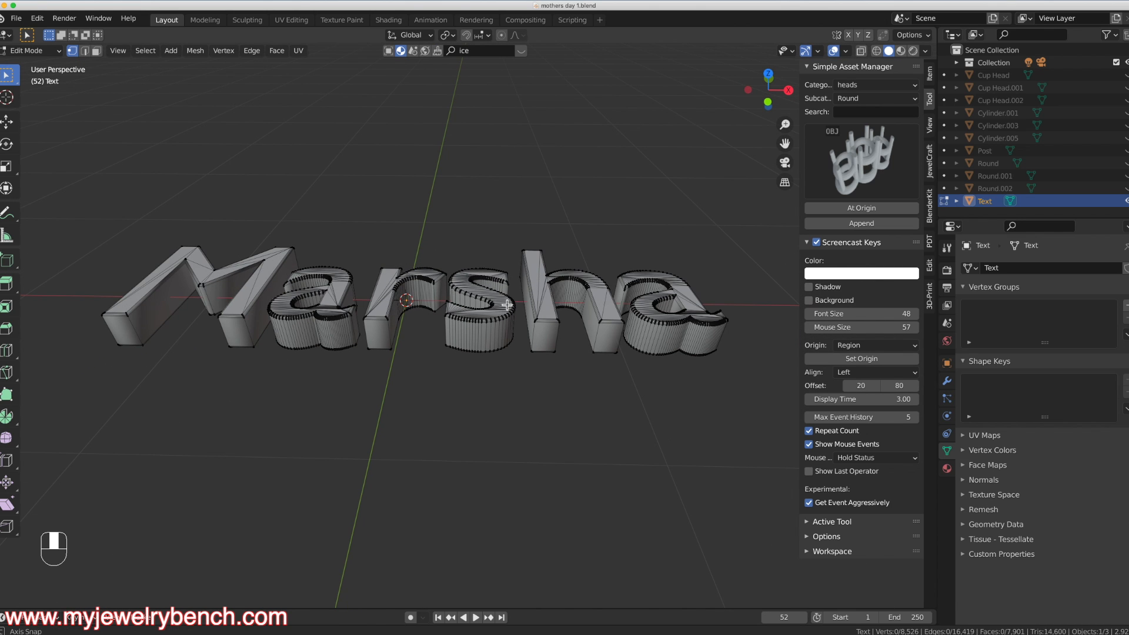
{"action": "middle_click_drag", "start_coordinate": [528, 299], "coordinate": [517, 253]}
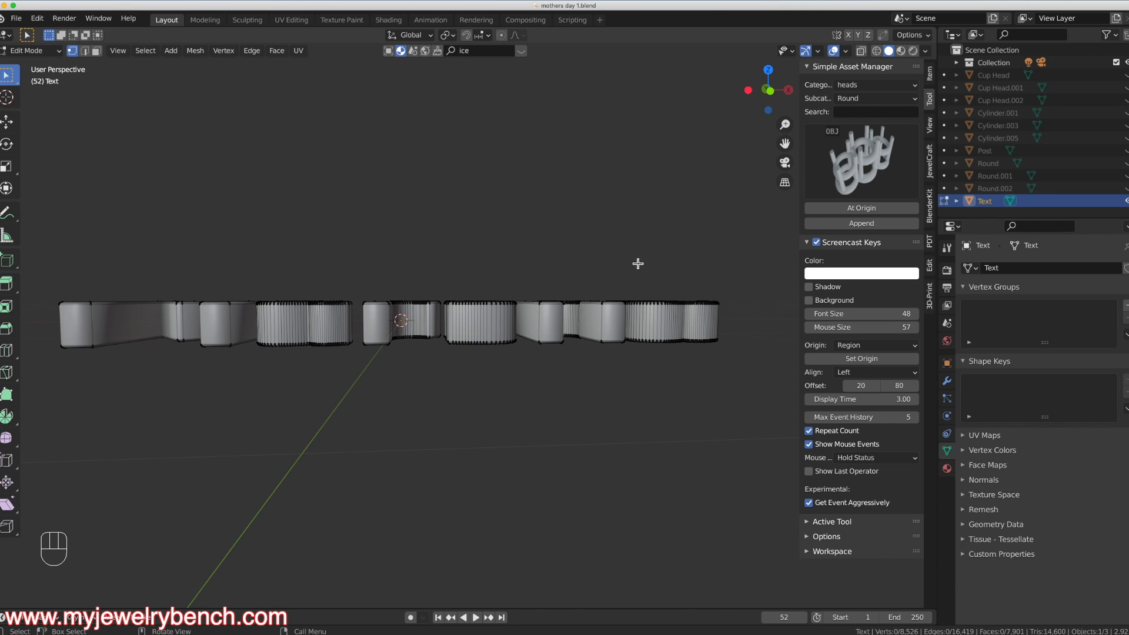
{"action": "middle_click_drag", "start_coordinate": [636, 280], "coordinate": [625, 355]}
{"action": "scroll", "coordinate": [457, 252], "scroll_direction": "up", "scroll_amount": 4}
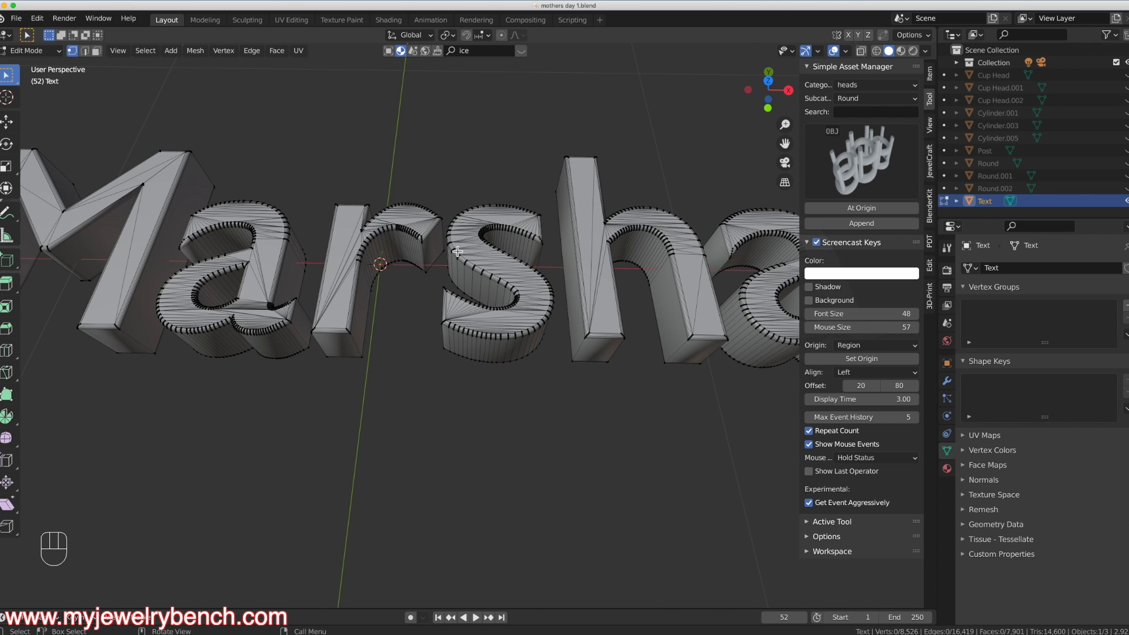
{"action": "scroll", "coordinate": [457, 252], "scroll_direction": "down", "scroll_amount": 4}
{"action": "middle_click_drag", "start_coordinate": [458, 247], "coordinate": [408, 199]}
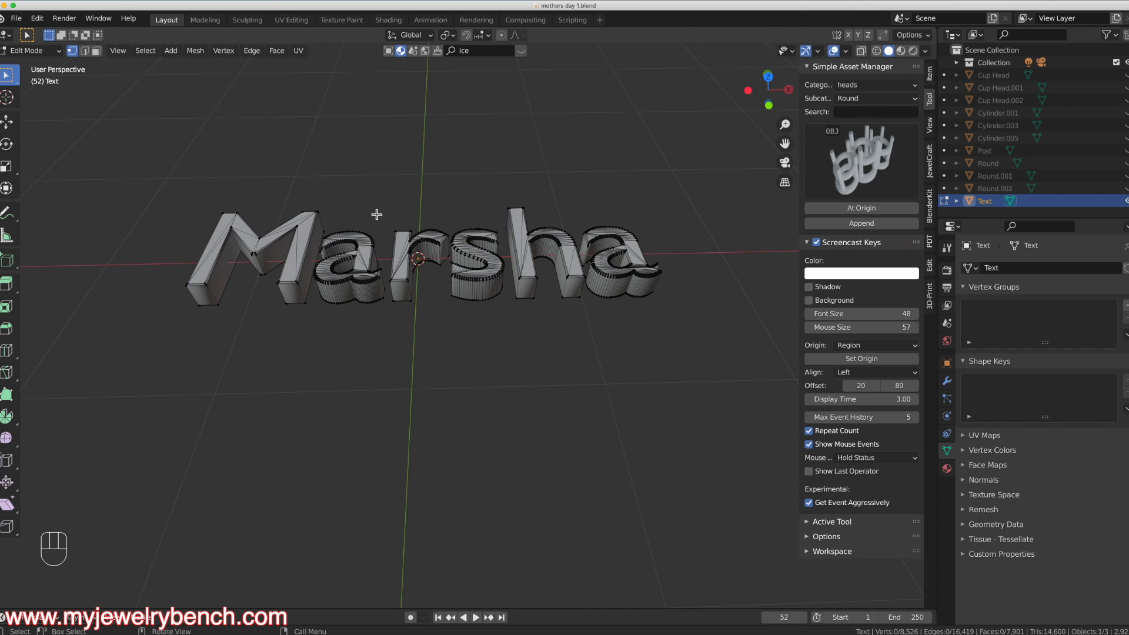
{"action": "key", "text": "Tab"}
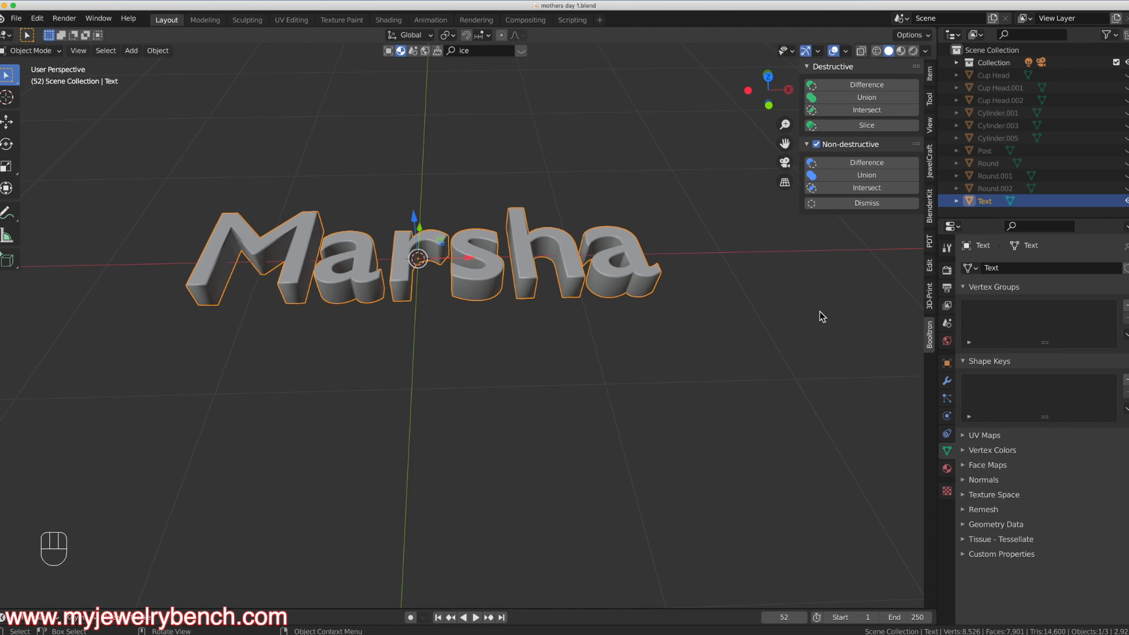
Add a Remesh modifier to the name mesh in Smooth mode with Remove Disconnected off and octree depth 8, and apply it.
{"action": "left_click", "coordinate": [947, 380]}
{"action": "left_click", "coordinate": [1002, 268]}
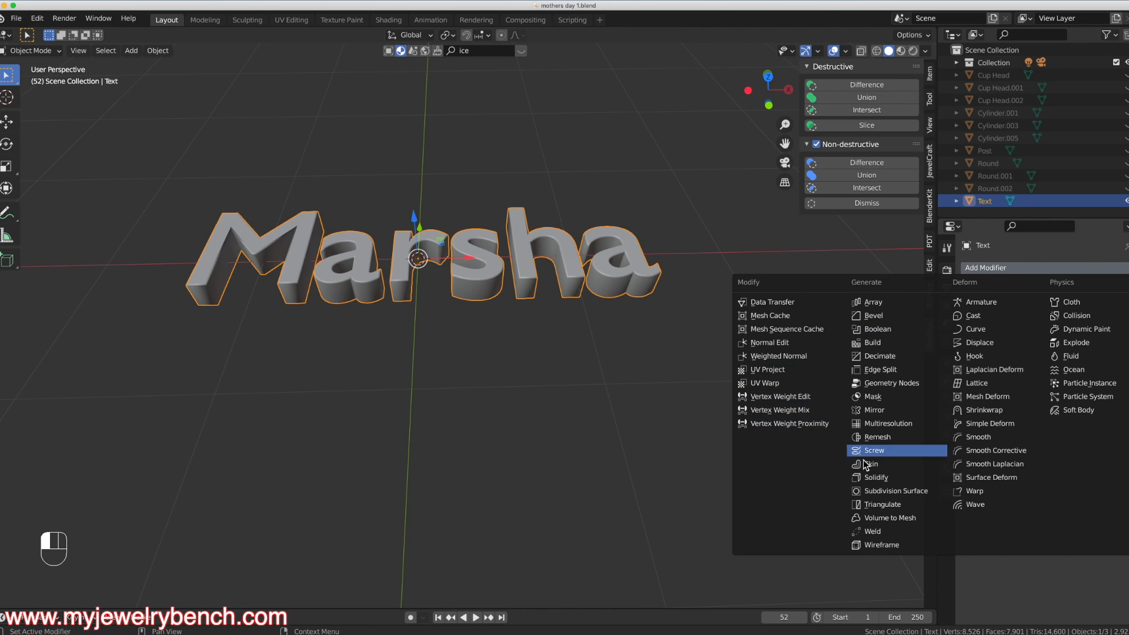
{"action": "left_click", "coordinate": [889, 441]}
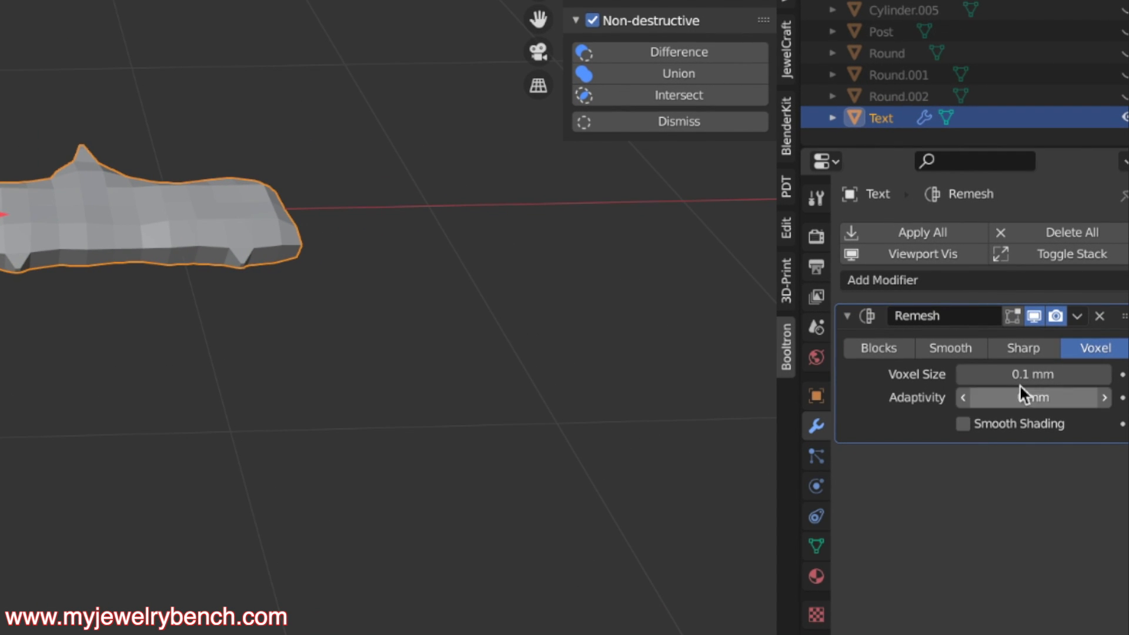
{"action": "left_click", "coordinate": [950, 348]}
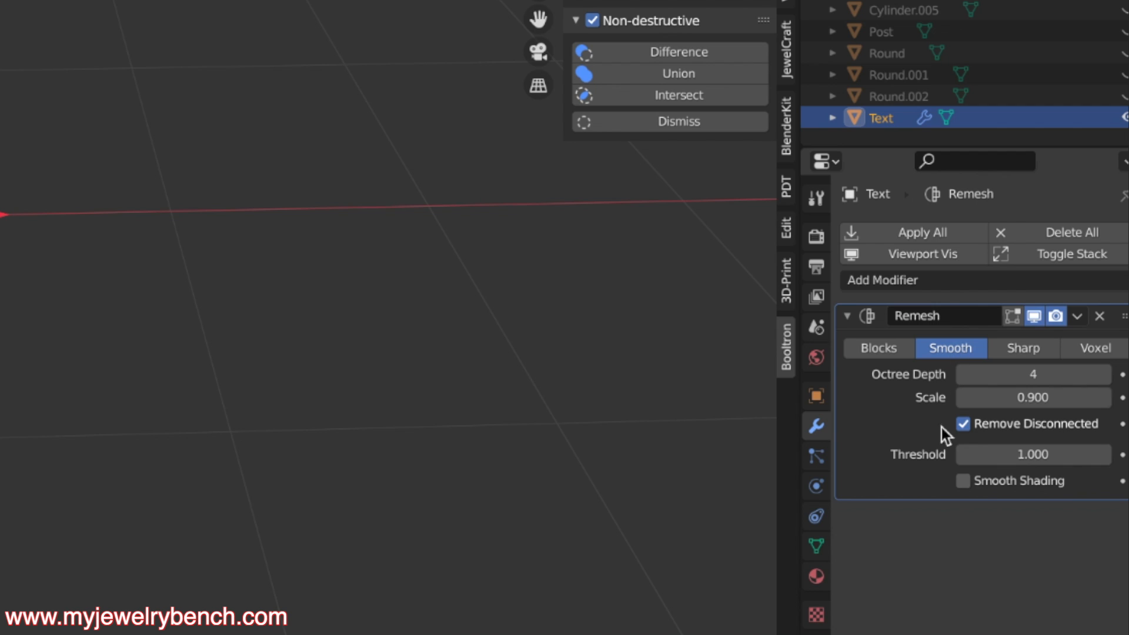
{"action": "left_click", "coordinate": [974, 428]}
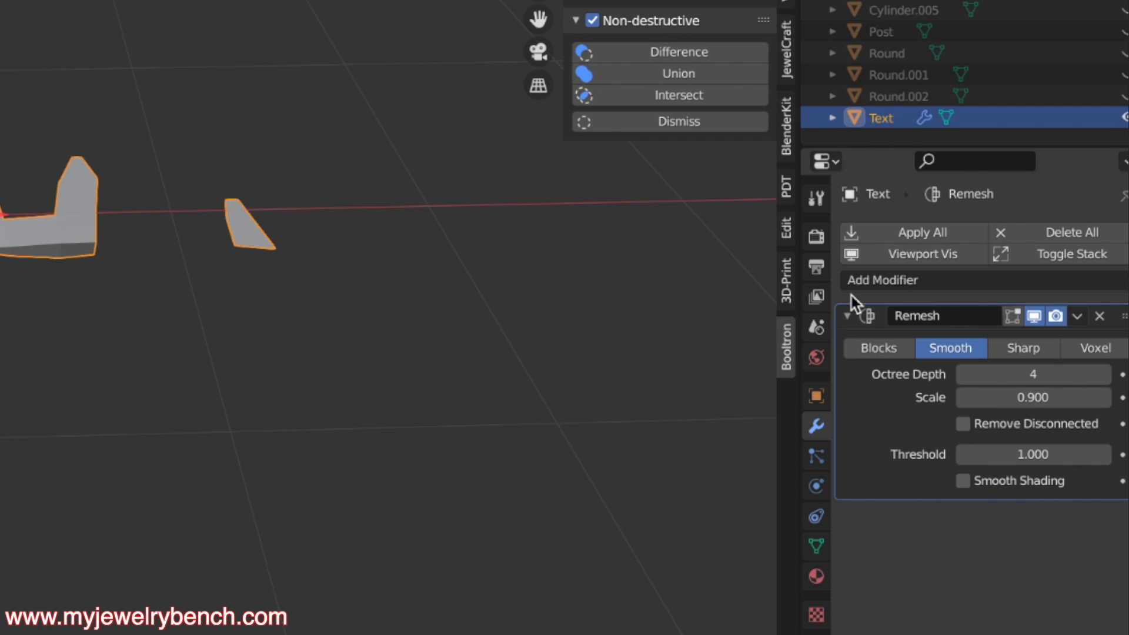
{"action": "left_click", "coordinate": [1105, 375]}
{"action": "left_click", "coordinate": [1105, 375]}
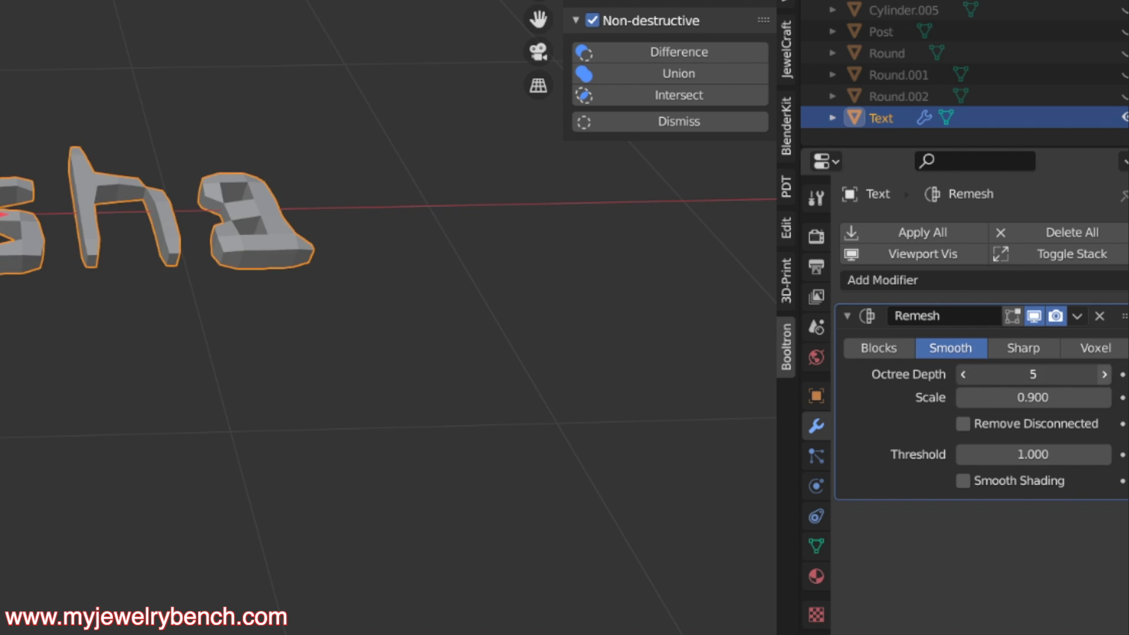
{"action": "left_click", "coordinate": [1105, 375]}
{"action": "left_click", "coordinate": [1105, 375]}
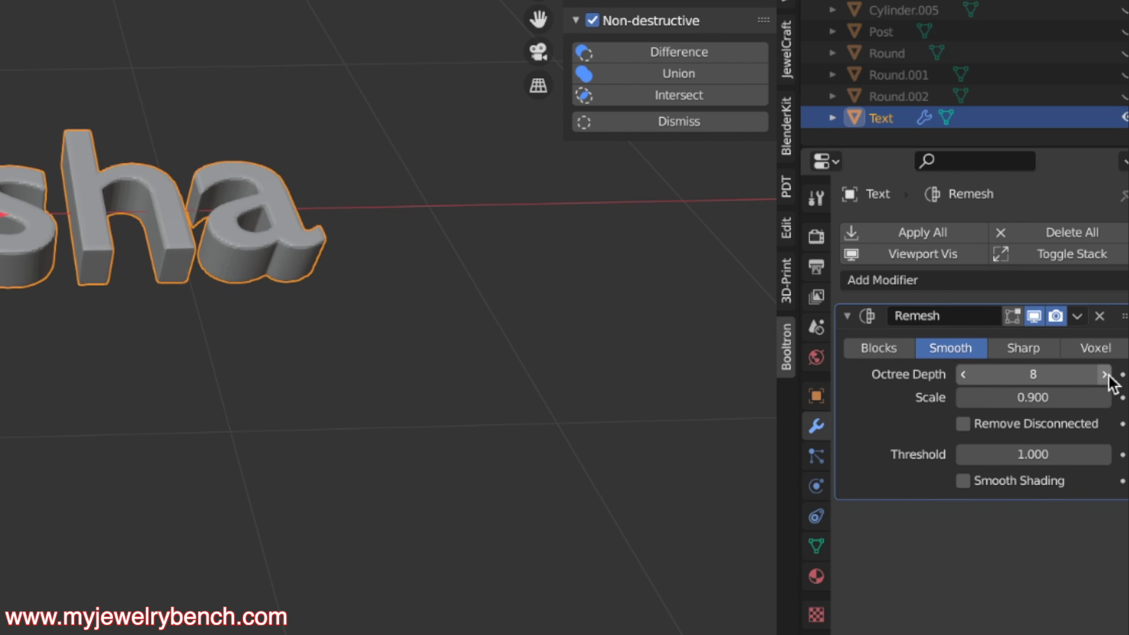
{"action": "left_click", "coordinate": [929, 232]}
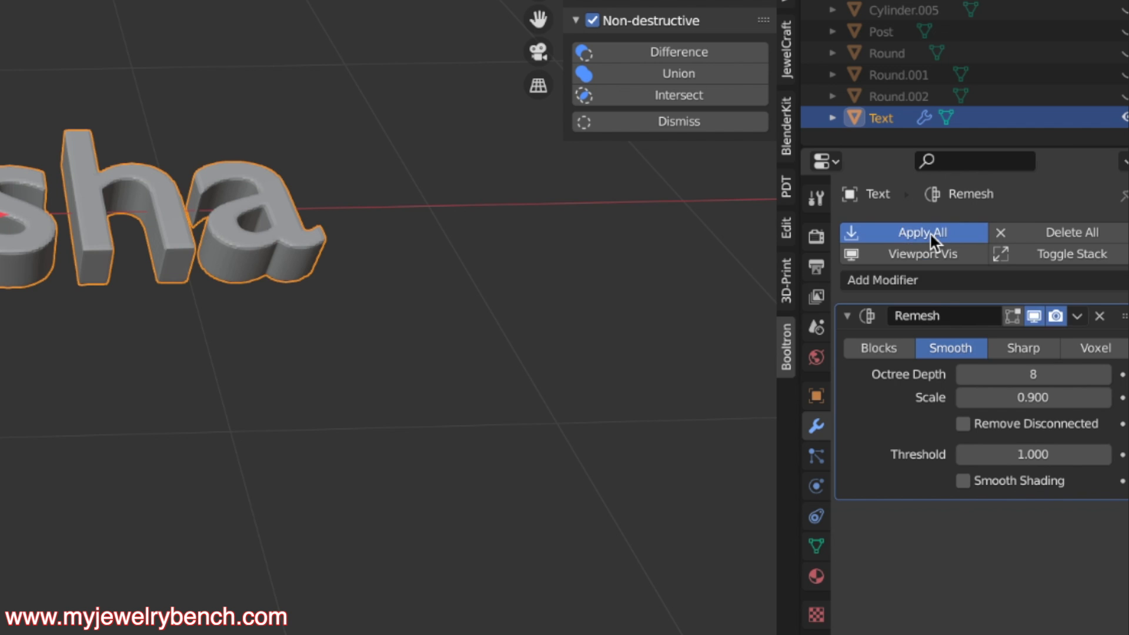
Unhide the Post and view it together with the remeshed name.
{"action": "middle_click_drag", "start_coordinate": [373, 282], "coordinate": [338, 330]}
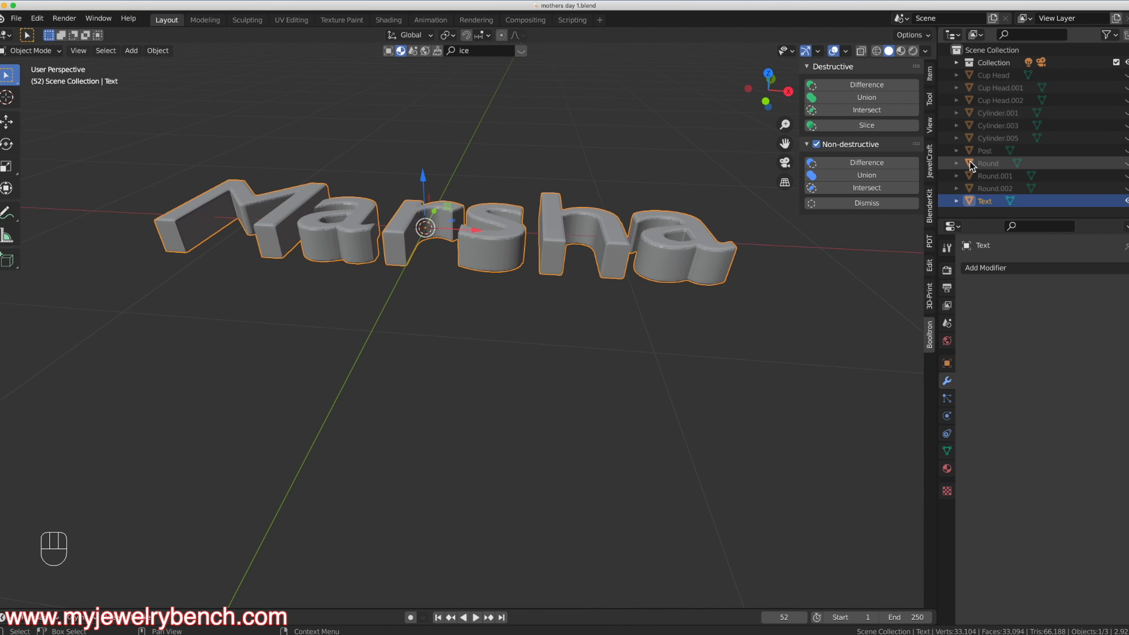
{"action": "left_click", "coordinate": [1126, 151]}
{"action": "middle_click_drag", "start_coordinate": [625, 195], "coordinate": [611, 230]}
{"action": "scroll", "coordinate": [613, 232], "scroll_direction": "down", "scroll_amount": 4}
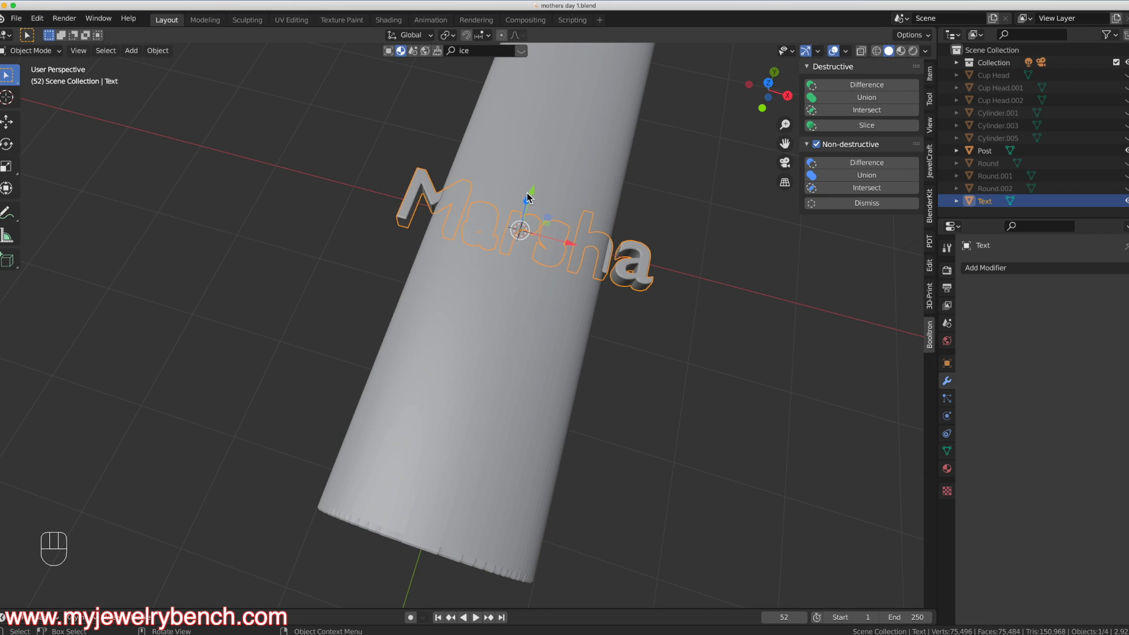
Raise the name mesh about 0.38 mm along Z and rotate it 90° about the global Z axis to run along the Post.
{"action": "left_click_drag", "start_coordinate": [525, 200], "coordinate": [529, 181]}
{"action": "middle_click_drag", "start_coordinate": [529, 180], "coordinate": [444, 254]}
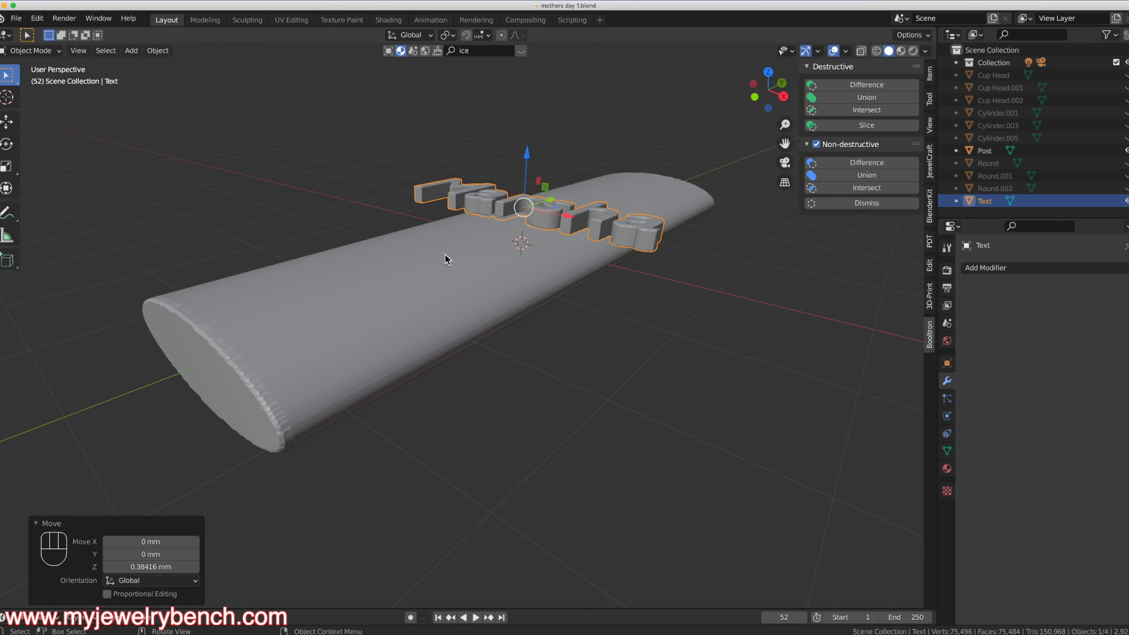
{"action": "key", "text": "r"}
{"action": "key", "text": "z"}
{"action": "key", "text": "9"}
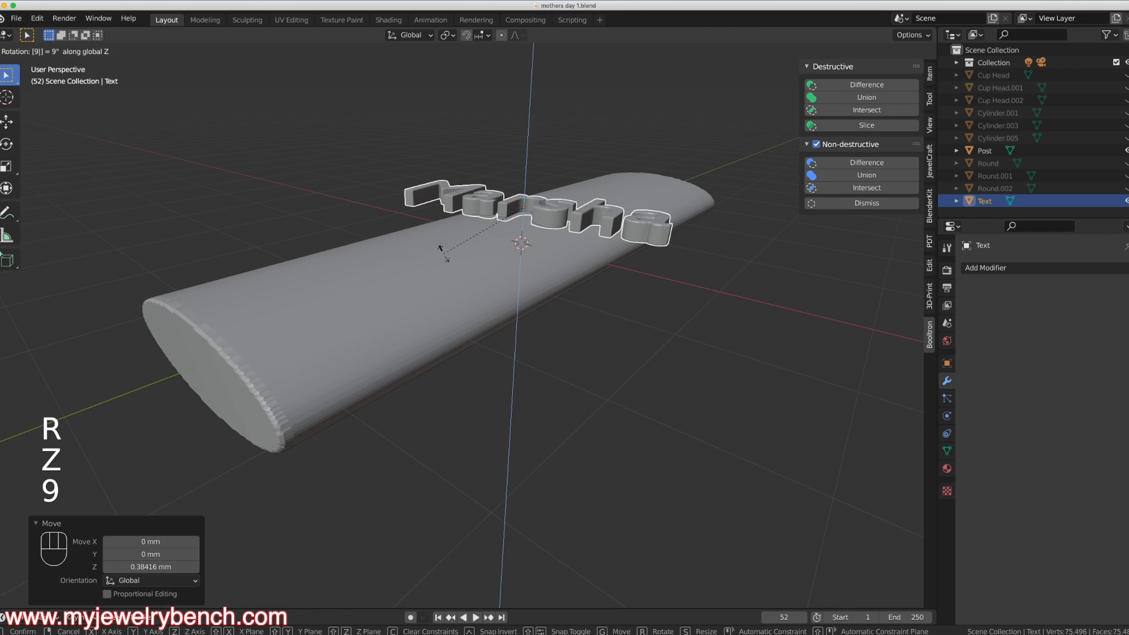
{"action": "key", "text": "0"}
{"action": "key", "text": "Return"}
{"action": "middle_click_drag", "start_coordinate": [361, 187], "coordinate": [320, 244]}
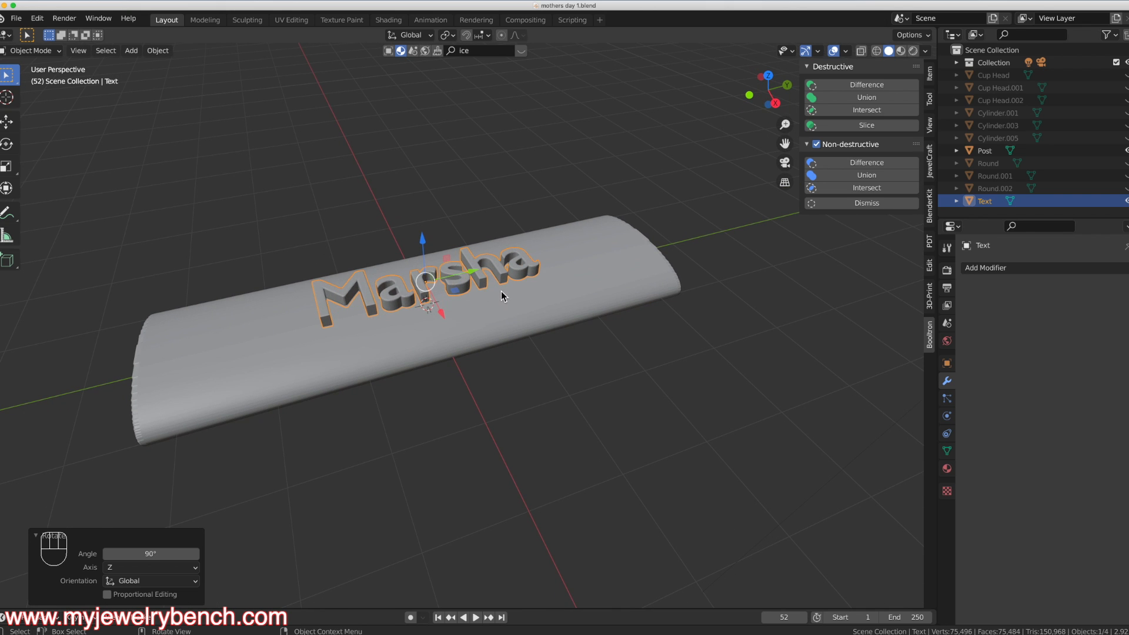
Scale the name mesh up uniformly by about 1.415 on the Post.
{"action": "key", "text": "s"}
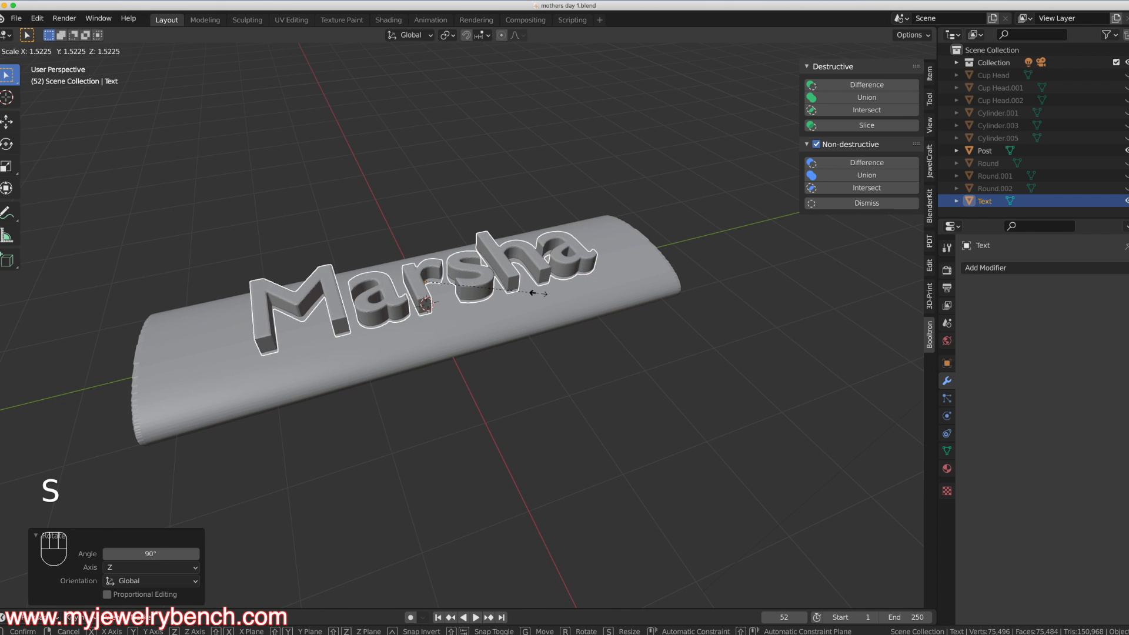
{"action": "left_click", "coordinate": [523, 309]}
{"action": "middle_click_drag", "start_coordinate": [524, 312], "coordinate": [353, 386]}
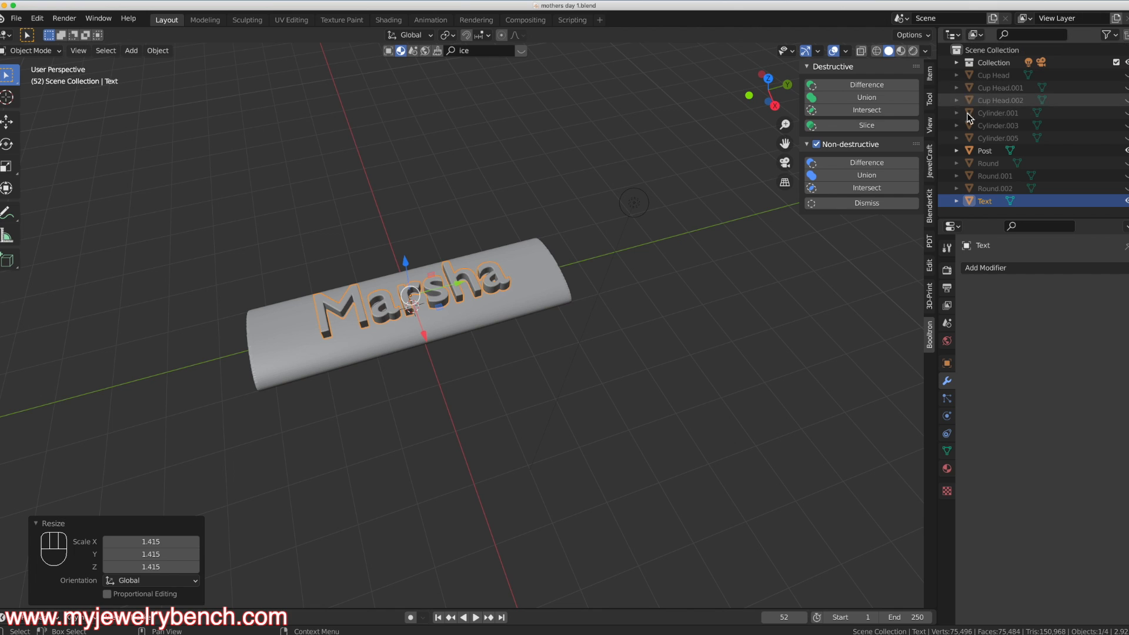
Unhide the three cup heads, the three cylinders and the three round gems.
{"action": "left_click", "coordinate": [1126, 75]}
{"action": "left_click", "coordinate": [1126, 88]}
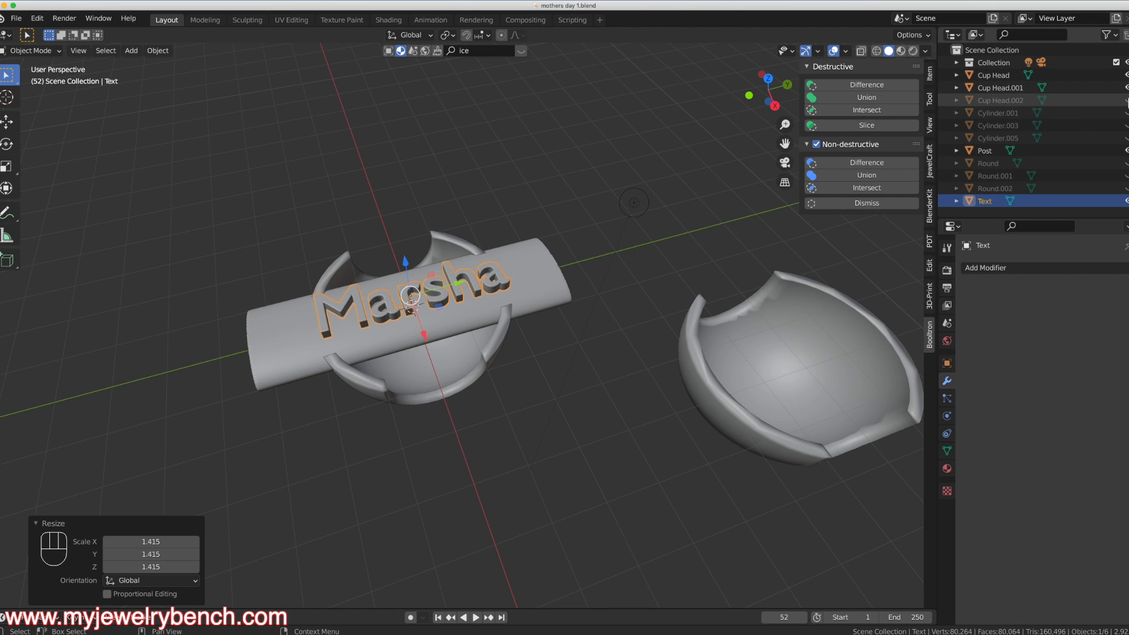
{"action": "left_click", "coordinate": [1126, 100]}
{"action": "left_click", "coordinate": [1126, 113]}
{"action": "left_click", "coordinate": [1126, 126]}
{"action": "left_click", "coordinate": [1126, 138]}
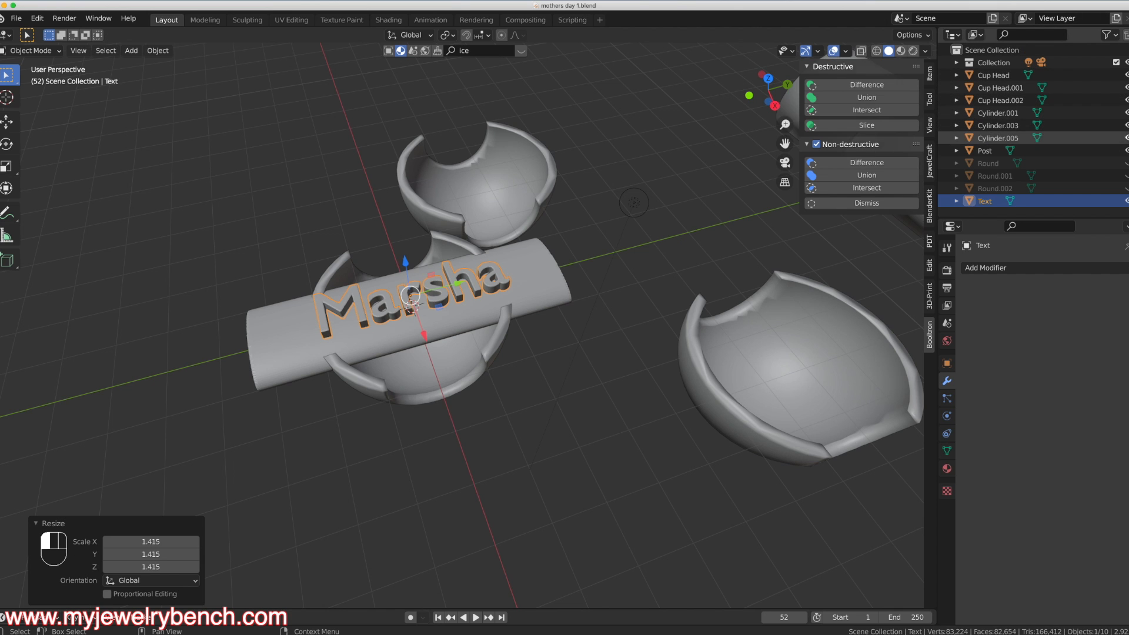
{"action": "left_click", "coordinate": [1126, 163]}
{"action": "left_click", "coordinate": [1126, 176]}
{"action": "left_click", "coordinate": [1125, 188]}
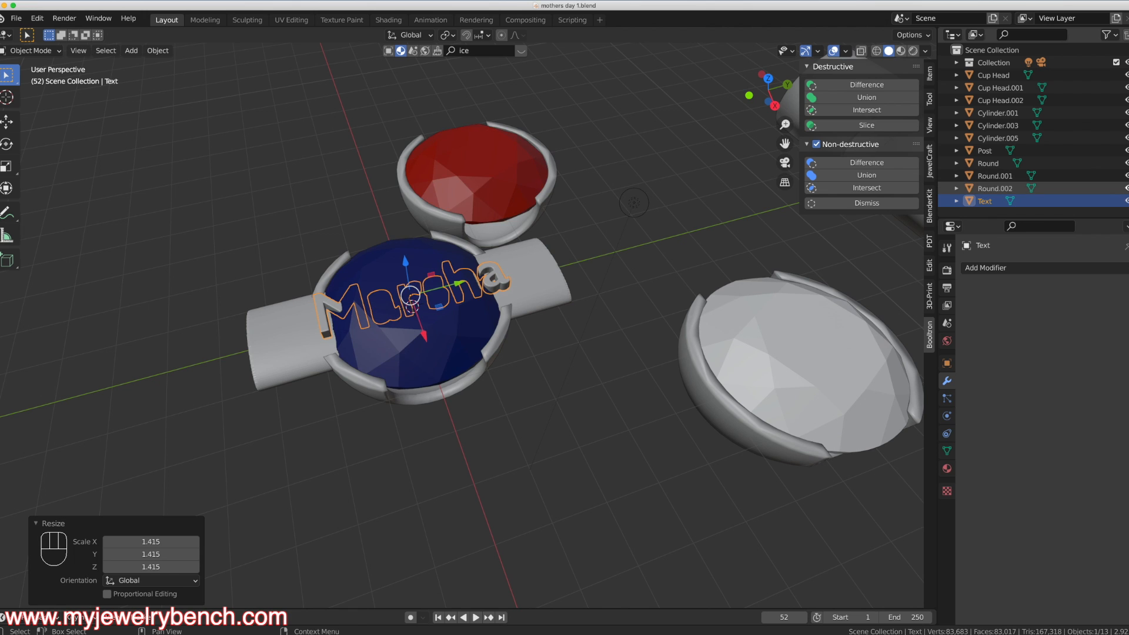
Select the Post together with the name mesh and move both about 6.03 mm along Y, away from the blue gem.
{"action": "scroll", "coordinate": [652, 320], "scroll_direction": "down", "scroll_amount": 2}
{"action": "scroll", "coordinate": [544, 299], "scroll_direction": "up", "scroll_amount": 4}
{"action": "left_click", "coordinate": [593, 277], "text": "shift"}
{"action": "scroll", "coordinate": [558, 281], "scroll_direction": "down", "scroll_amount": 5}
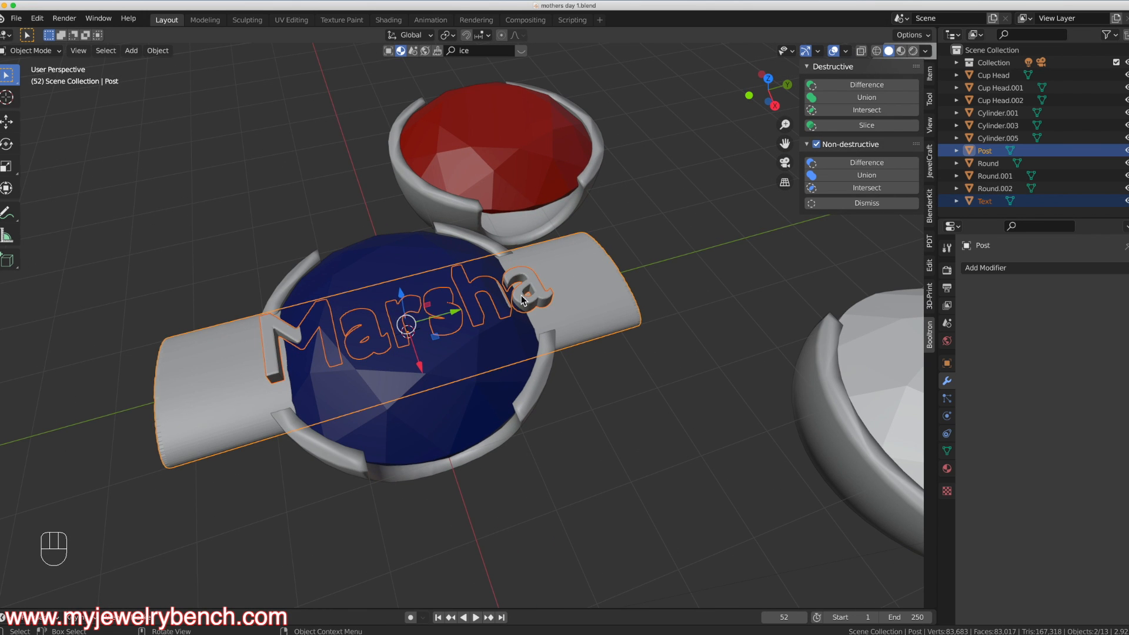
{"action": "key", "text": "KP_7"}
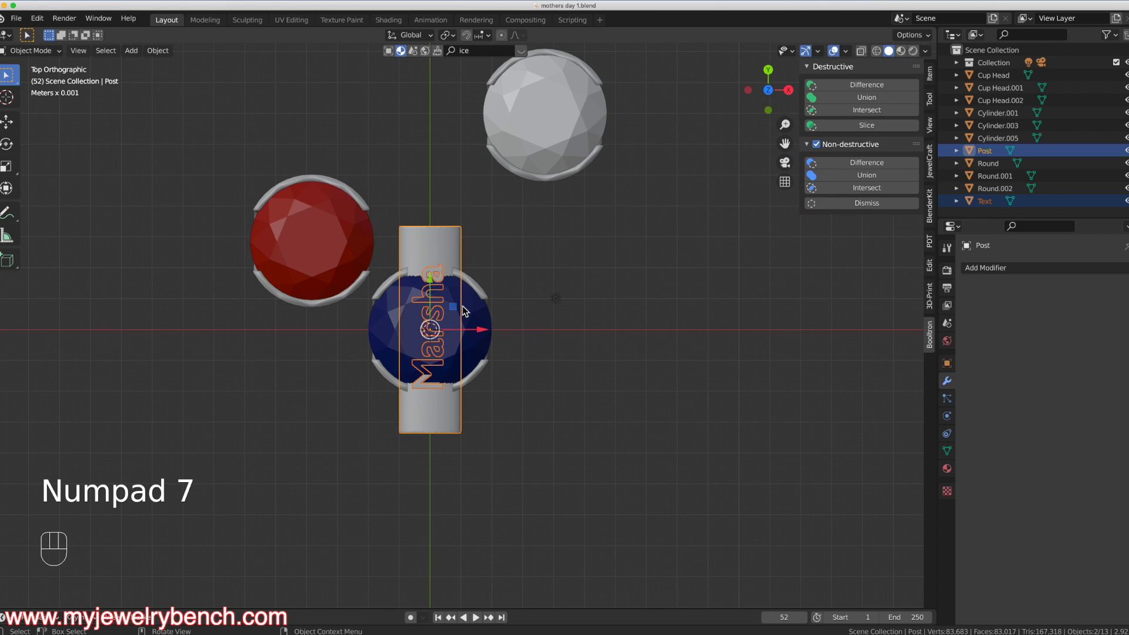
{"action": "left_click_drag", "start_coordinate": [428, 281], "coordinate": [429, 95]}
{"action": "scroll", "coordinate": [358, 283], "scroll_direction": "down", "scroll_amount": 1}
{"action": "scroll", "coordinate": [382, 182], "scroll_direction": "down", "scroll_amount": 5}
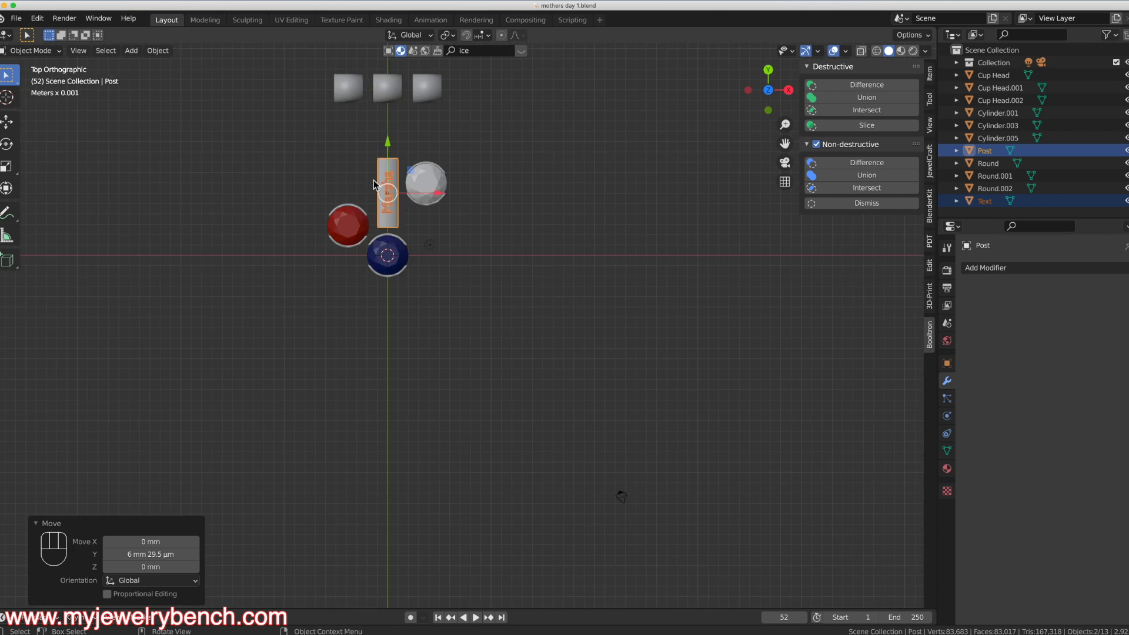
{"action": "scroll", "coordinate": [385, 184], "scroll_direction": "up", "scroll_amount": 2}
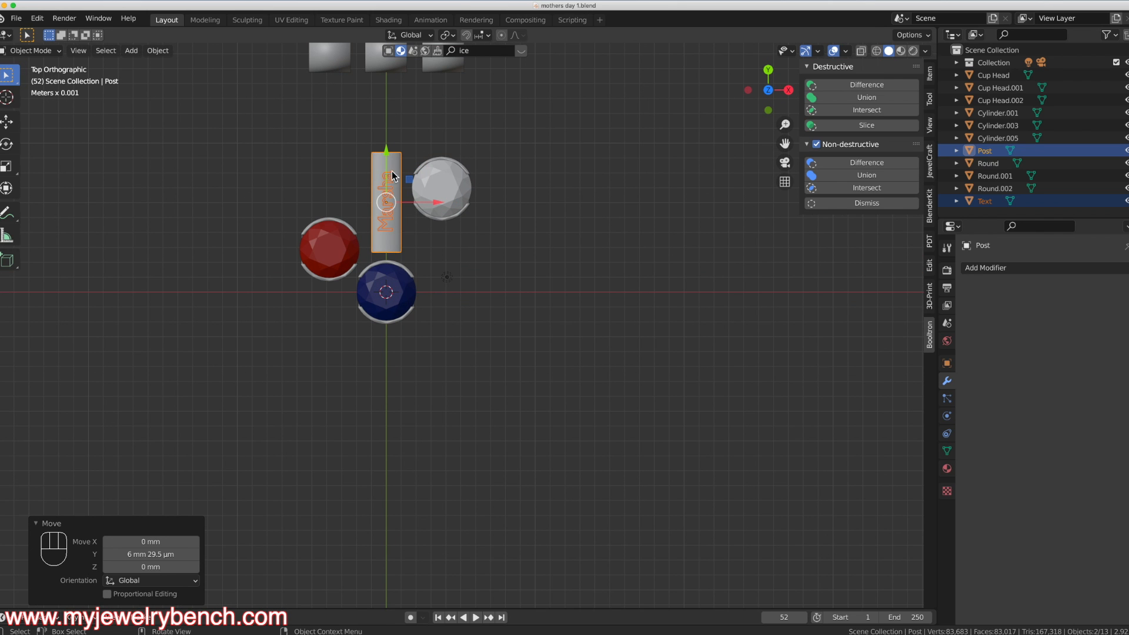
Scale the Post alone uniformly by about 1.44 and move it about 2.81 mm along Y.
{"action": "left_click", "coordinate": [394, 161]}
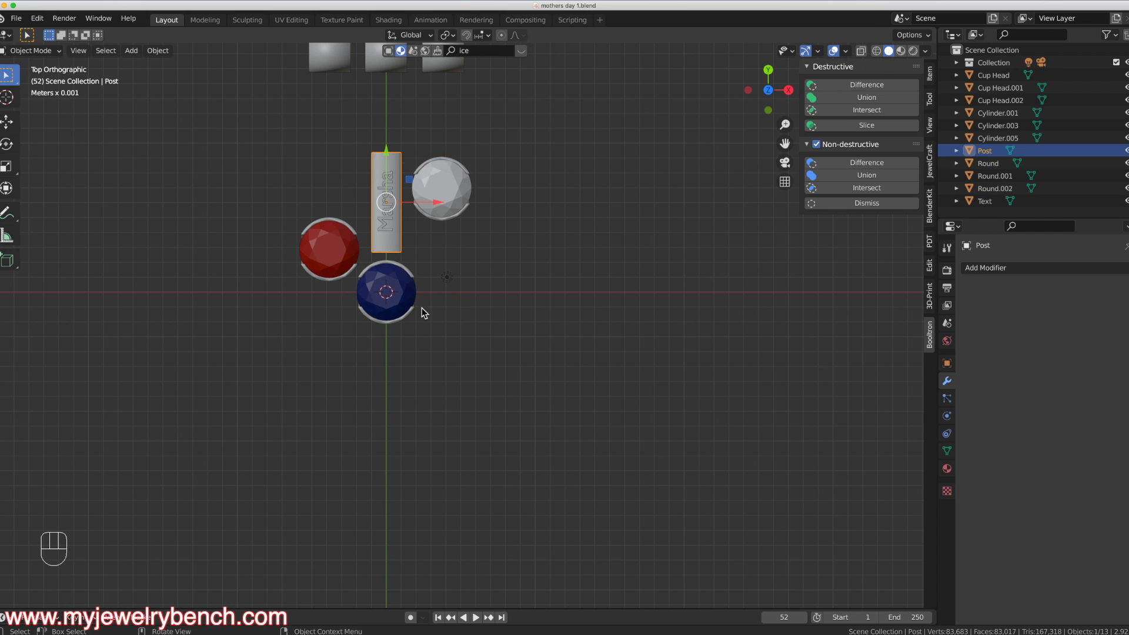
{"action": "key", "text": "s"}
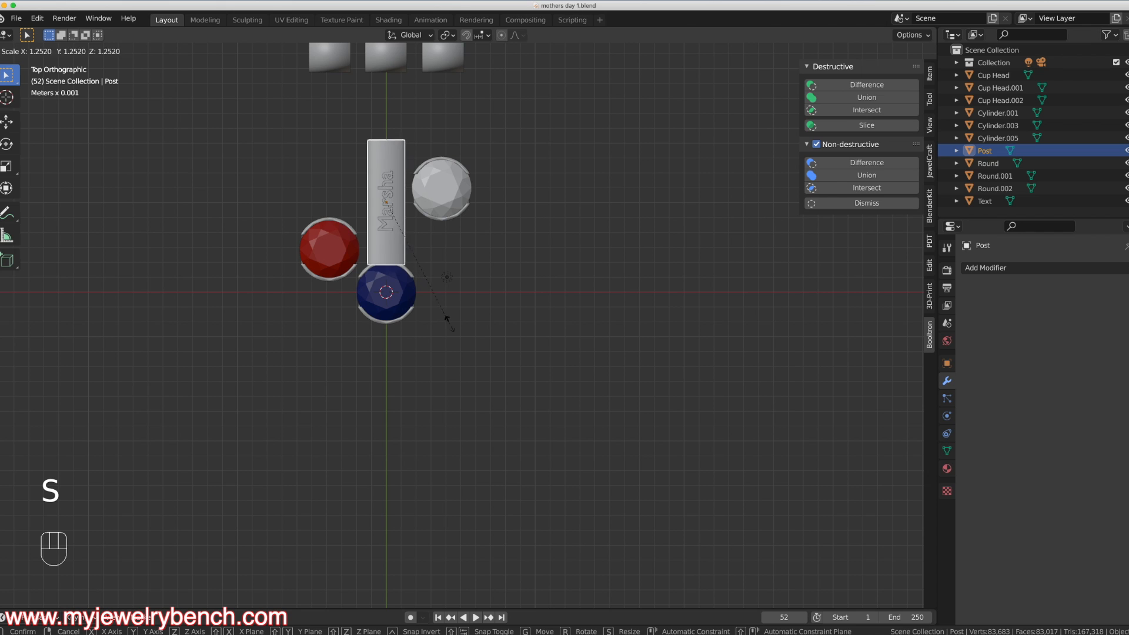
{"action": "left_click", "coordinate": [463, 333]}
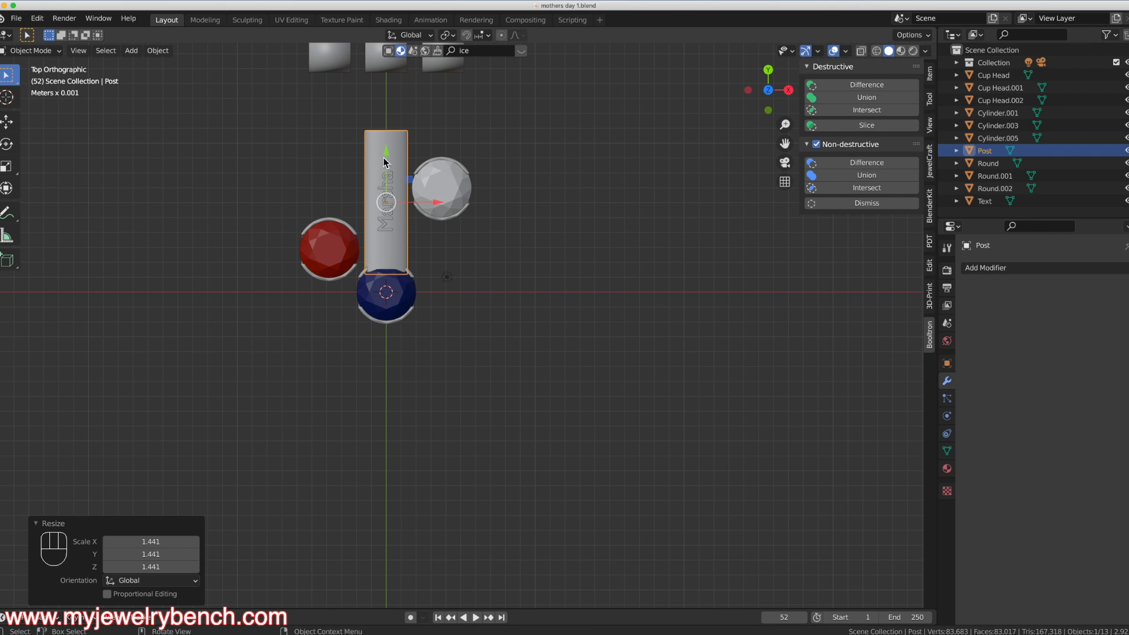
{"action": "left_click_drag", "start_coordinate": [390, 161], "coordinate": [389, 120]}
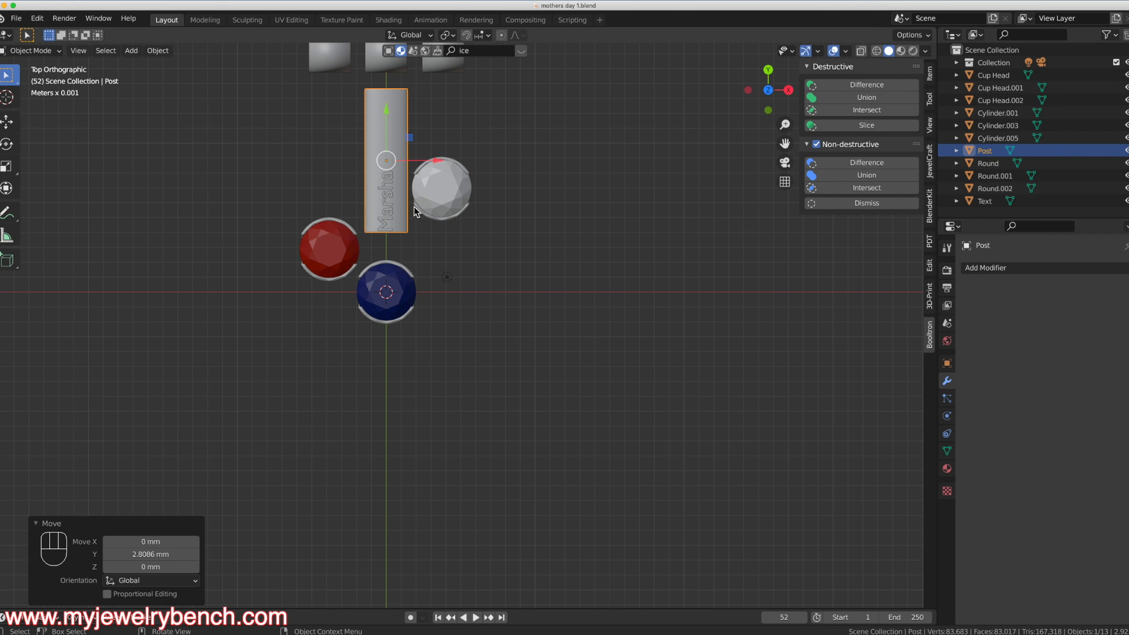
Stretch the Post along Y by about 1.41 and move it about 0.18 mm back toward the blue gem.
{"action": "key", "text": "s"}
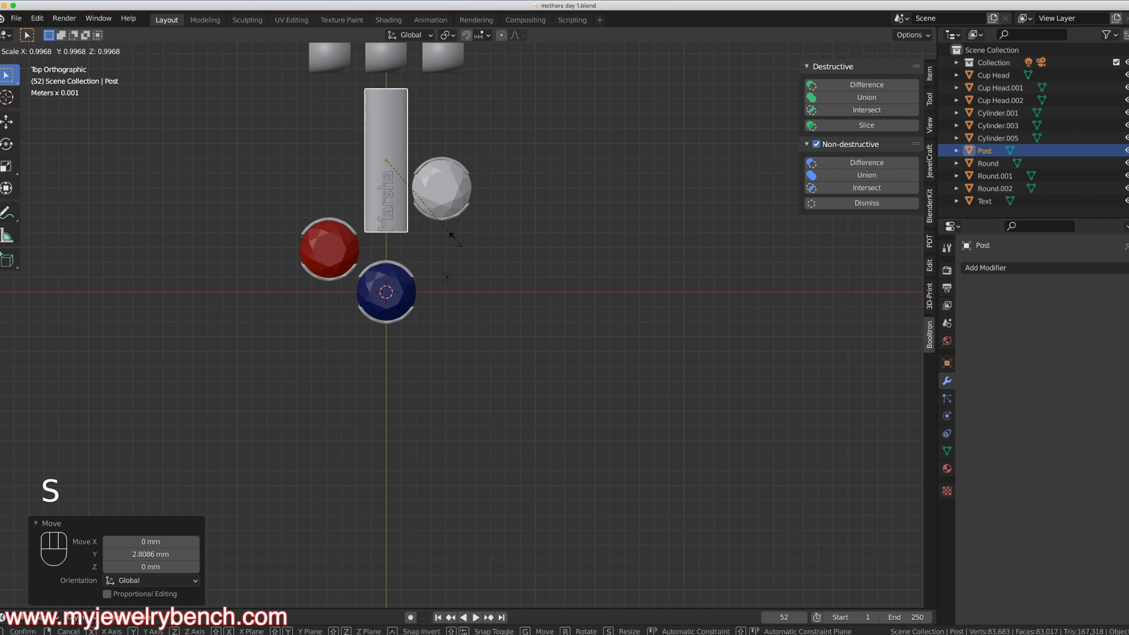
{"action": "key", "text": "y"}
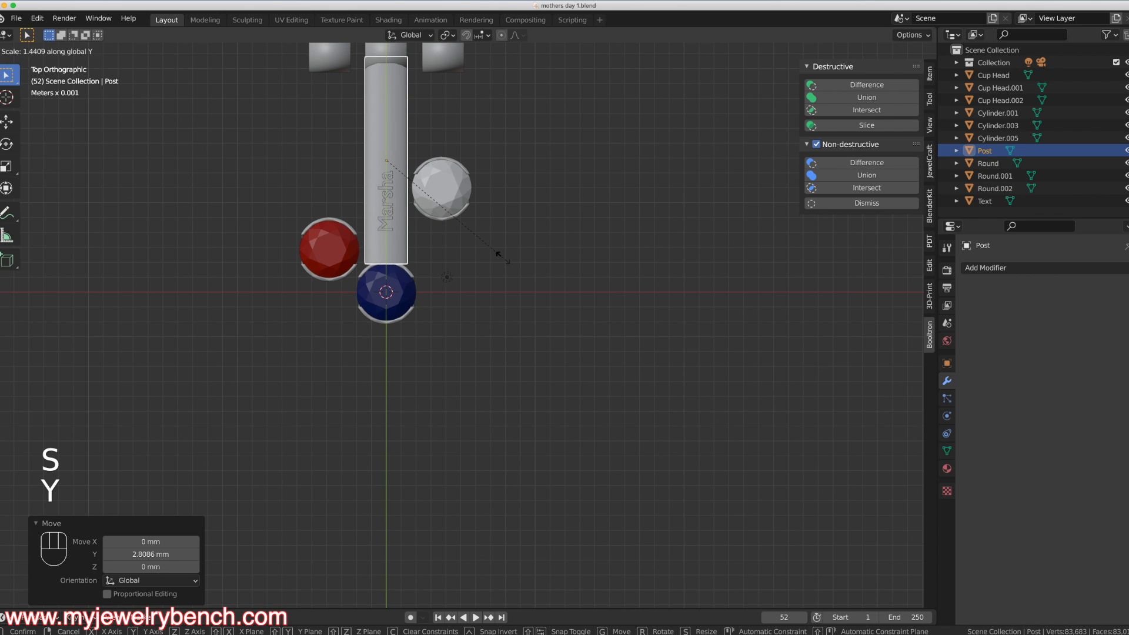
{"action": "left_click", "coordinate": [500, 256]}
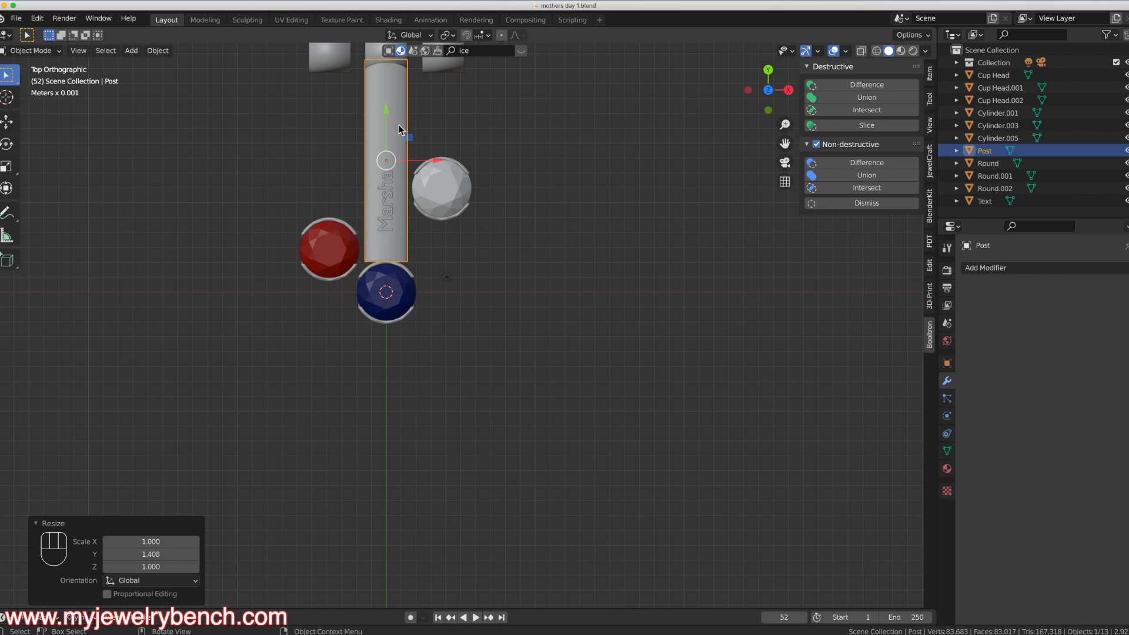
{"action": "left_click_drag", "start_coordinate": [388, 115], "coordinate": [390, 120]}
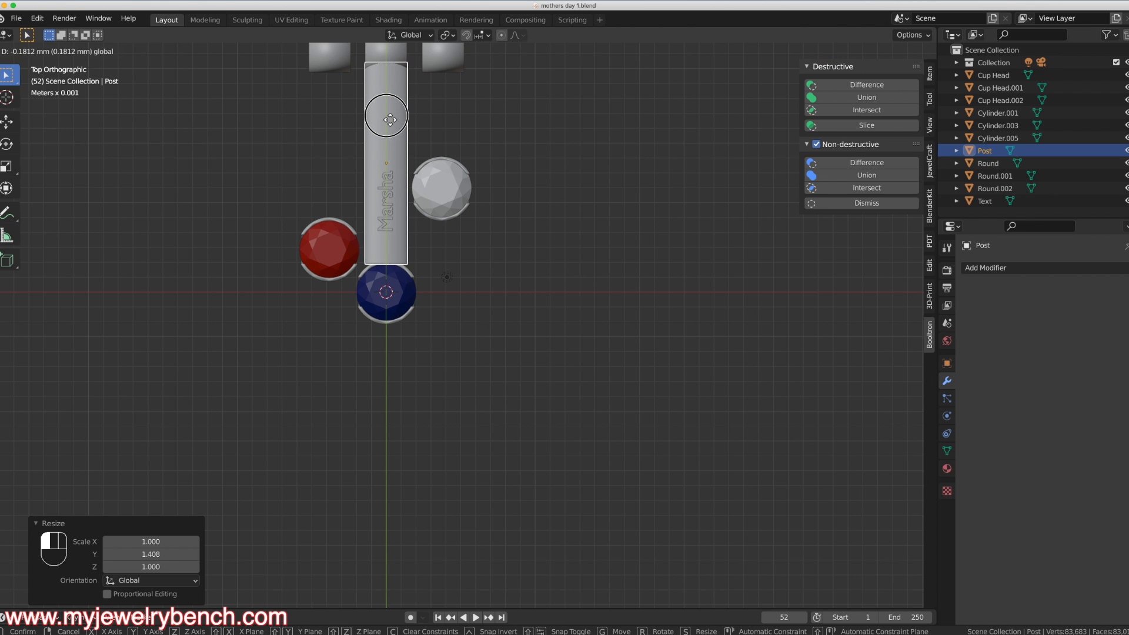
{"action": "left_click_drag", "start_coordinate": [390, 119], "coordinate": [390, 120]}
Lower the Post slightly and move it about 0.48 mm along negative Y so its end enters the blue gem's cup head.
{"action": "scroll", "coordinate": [329, 119], "scroll_direction": "up", "scroll_amount": 3}
{"action": "scroll", "coordinate": [407, 259], "scroll_direction": "down", "scroll_amount": 2}
{"action": "middle_click_drag", "start_coordinate": [404, 294], "coordinate": [404, 175]}
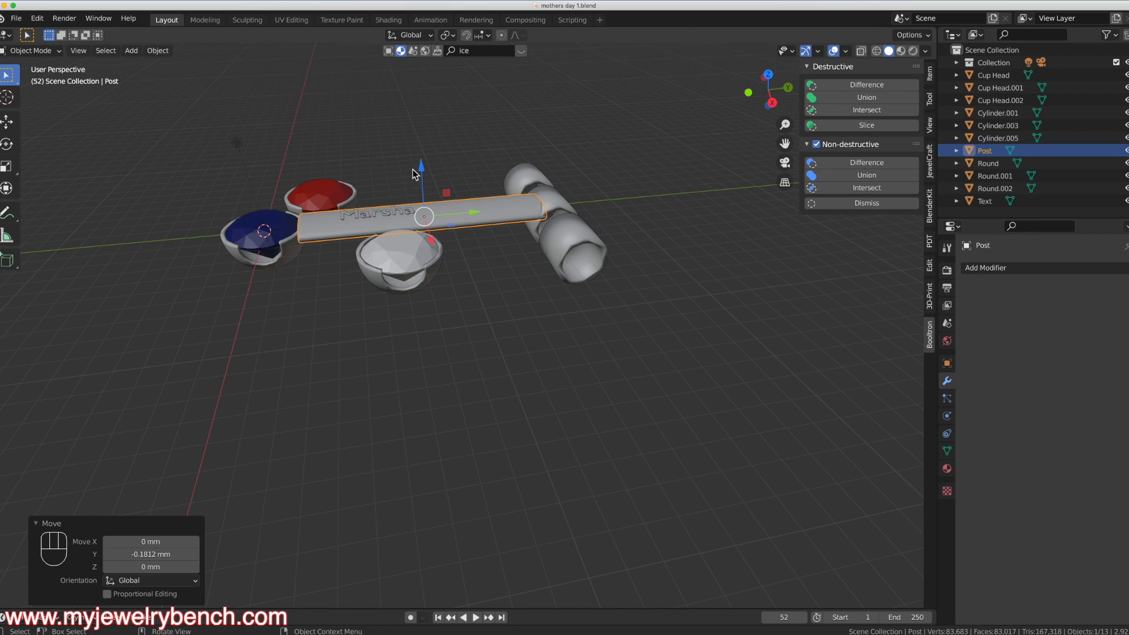
{"action": "left_click_drag", "start_coordinate": [421, 169], "coordinate": [425, 183]}
{"action": "left_click_drag", "start_coordinate": [474, 231], "coordinate": [463, 231]}
{"action": "middle_click_drag", "start_coordinate": [400, 238], "coordinate": [447, 280]}
{"action": "key", "text": "KP_7"}
{"action": "scroll", "coordinate": [422, 269], "scroll_direction": "up", "scroll_amount": 4}
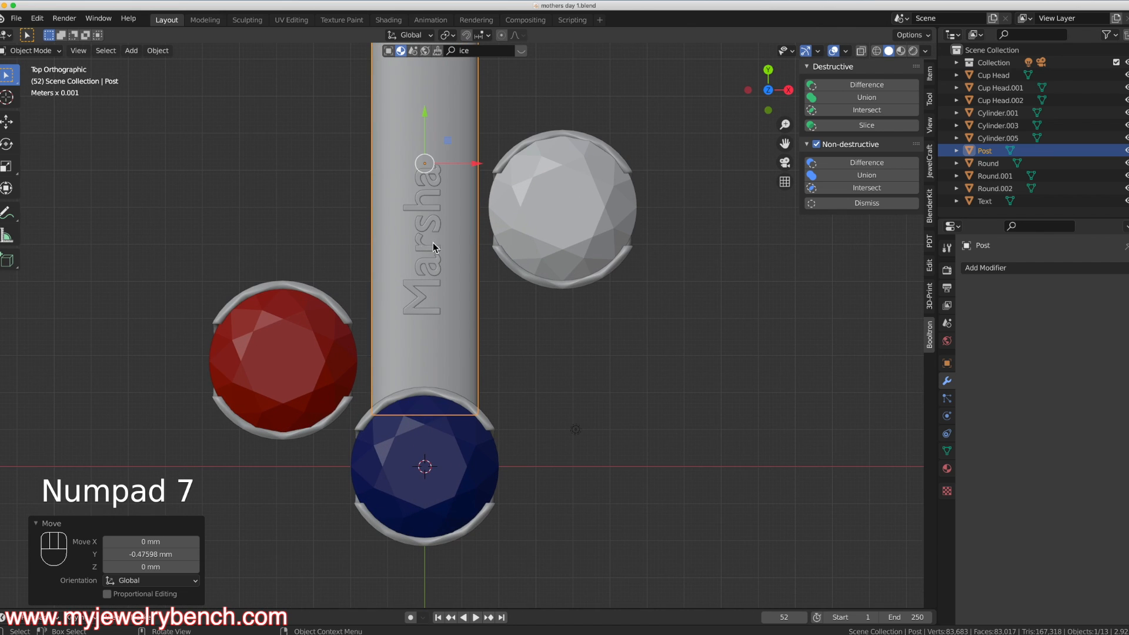
Move the name mesh about 2.9 mm along Y and then about 0.58 mm back to center it along the Post.
{"action": "left_click", "coordinate": [420, 254]}
{"action": "scroll", "coordinate": [425, 235], "scroll_direction": "down", "scroll_amount": 2}
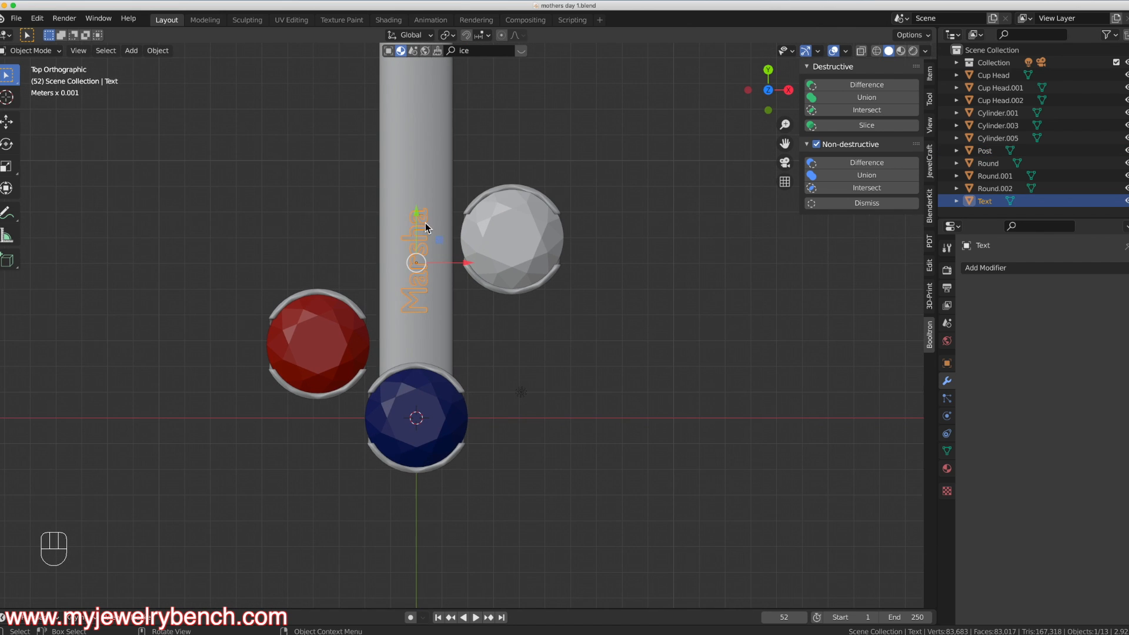
{"action": "left_click_drag", "start_coordinate": [420, 222], "coordinate": [420, 142]}
{"action": "scroll", "coordinate": [390, 328], "scroll_direction": "down", "scroll_amount": 2}
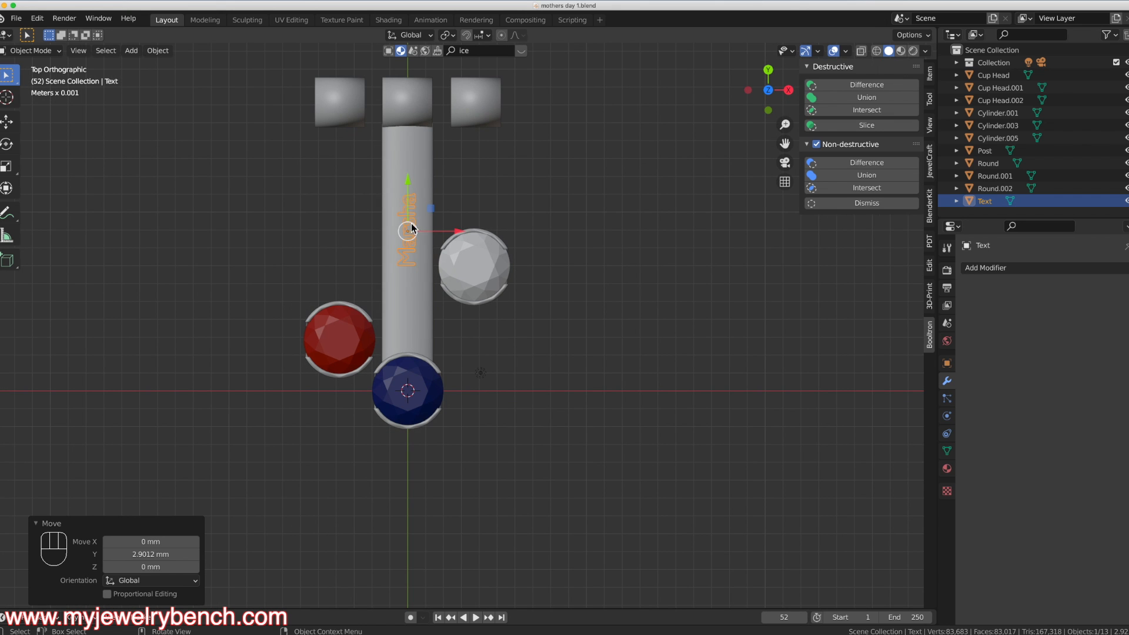
{"action": "left_click_drag", "start_coordinate": [411, 202], "coordinate": [410, 213]}
Scale the name mesh uniformly by about 1.3 on the lengthened Post.
{"action": "middle_click_drag", "start_coordinate": [410, 213], "coordinate": [288, 224]}
{"action": "scroll", "coordinate": [349, 227], "scroll_direction": "up", "scroll_amount": 6}
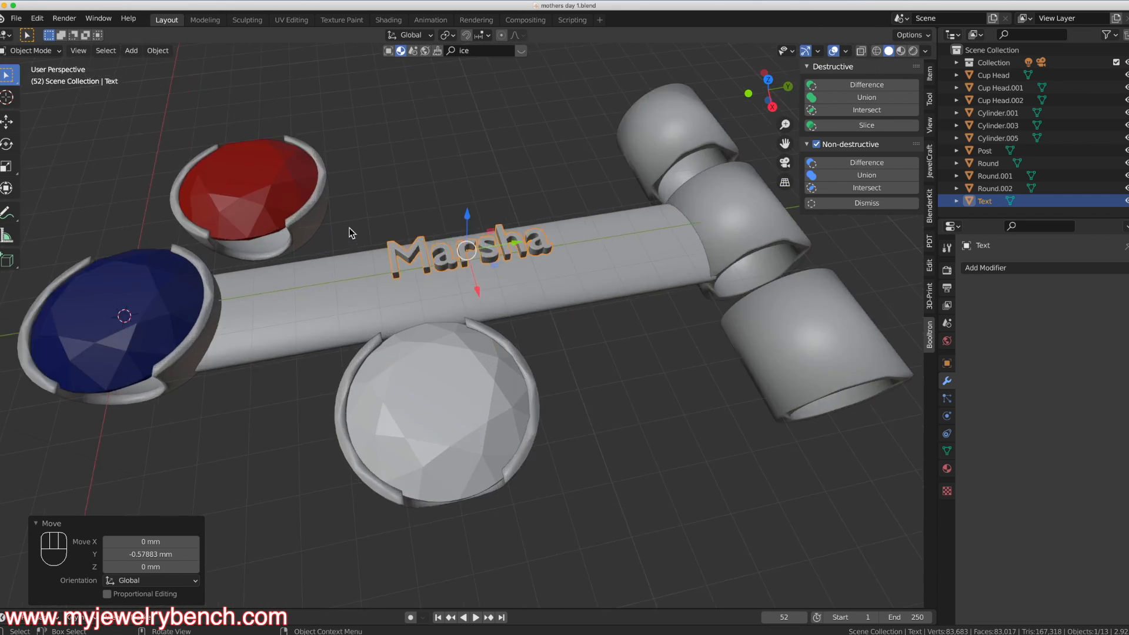
{"action": "scroll", "coordinate": [489, 301], "scroll_direction": "up", "scroll_amount": 1}
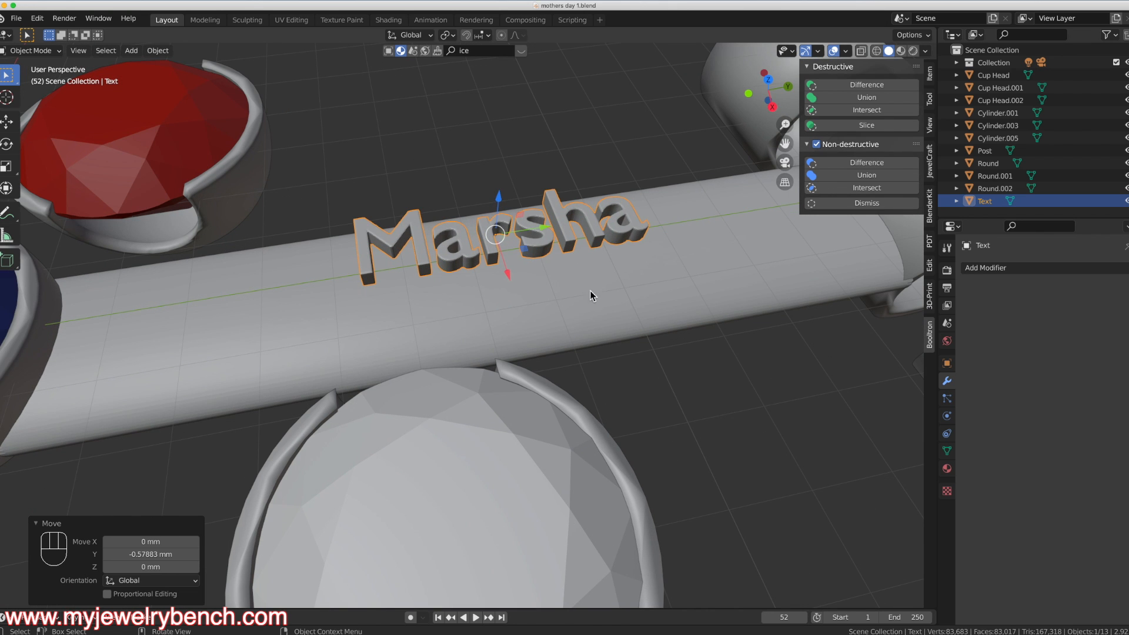
{"action": "key", "text": "s"}
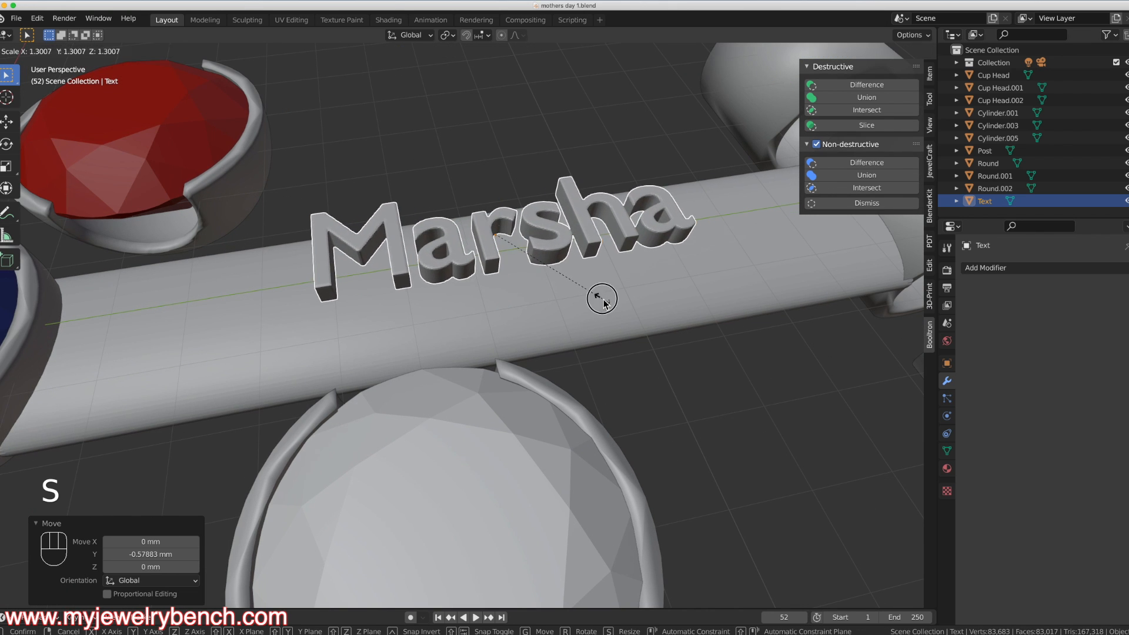
{"action": "left_click", "coordinate": [603, 301]}
Lower the name mesh along Z into the Post's top surface, ending with a fine adjustment of about -0.054 mm.
{"action": "key", "text": "KP_7"}
{"action": "middle_click_drag", "start_coordinate": [581, 362], "coordinate": [474, 171]}
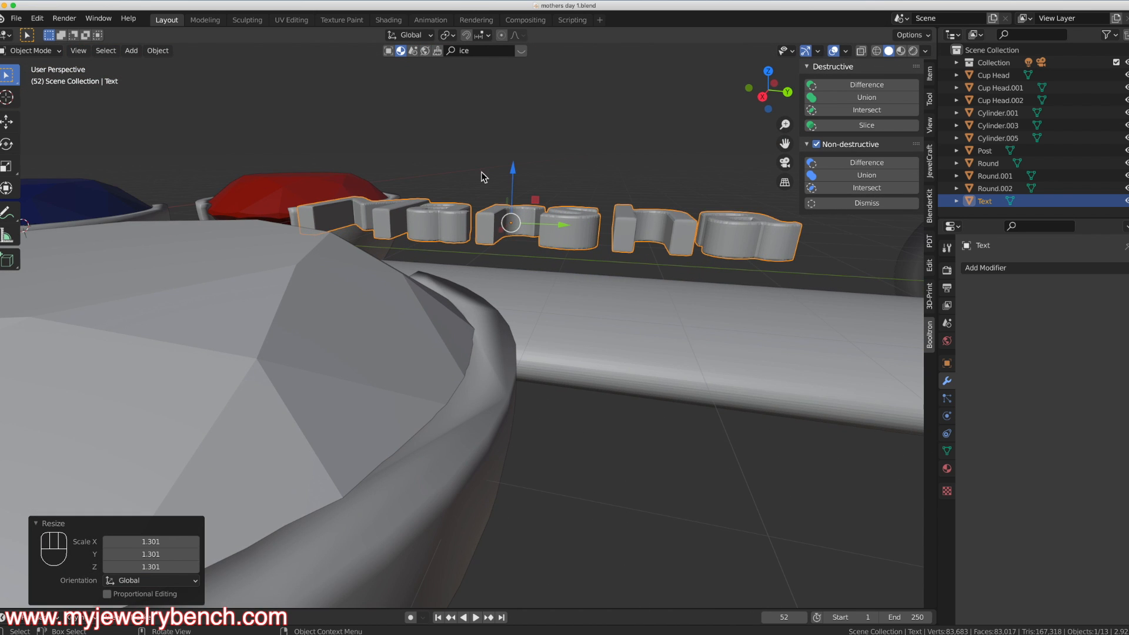
{"action": "left_click_drag", "start_coordinate": [512, 175], "coordinate": [523, 226]}
{"action": "left_click", "coordinate": [696, 374]}
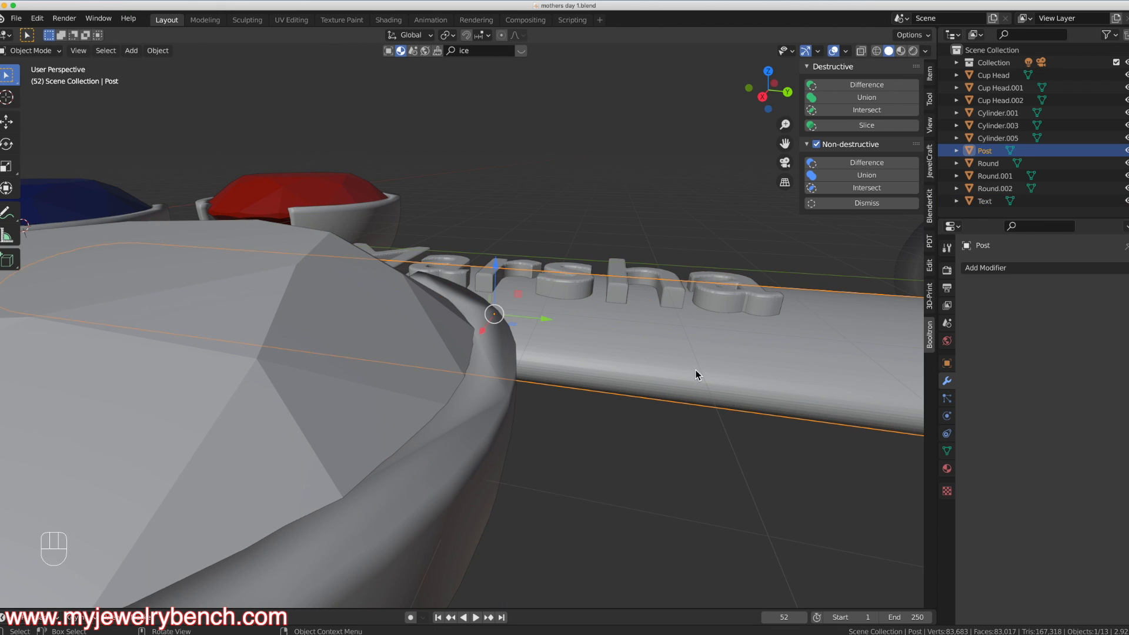
{"action": "scroll", "coordinate": [695, 375], "scroll_direction": "down", "scroll_amount": 3}
{"action": "middle_click_drag", "start_coordinate": [695, 374], "coordinate": [702, 421]}
{"action": "left_click_drag", "start_coordinate": [591, 310], "coordinate": [608, 298]}
{"action": "left_click", "coordinate": [638, 352]}
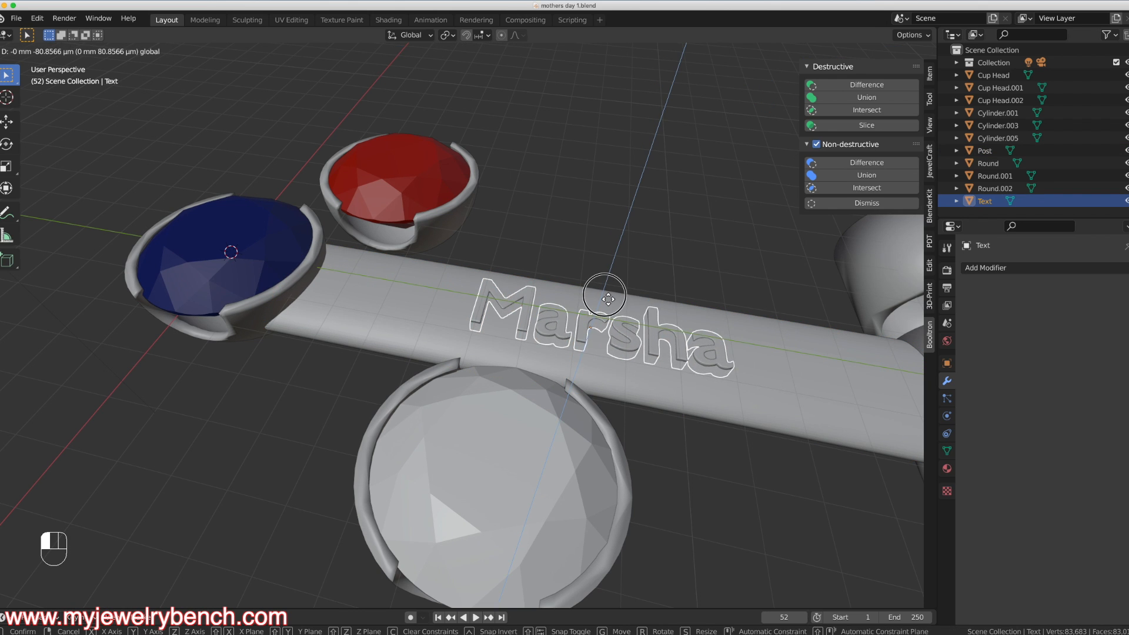
{"action": "left_click_drag", "start_coordinate": [608, 298], "coordinate": [608, 298]}
{"action": "middle_click_drag", "start_coordinate": [611, 347], "coordinate": [645, 386]}
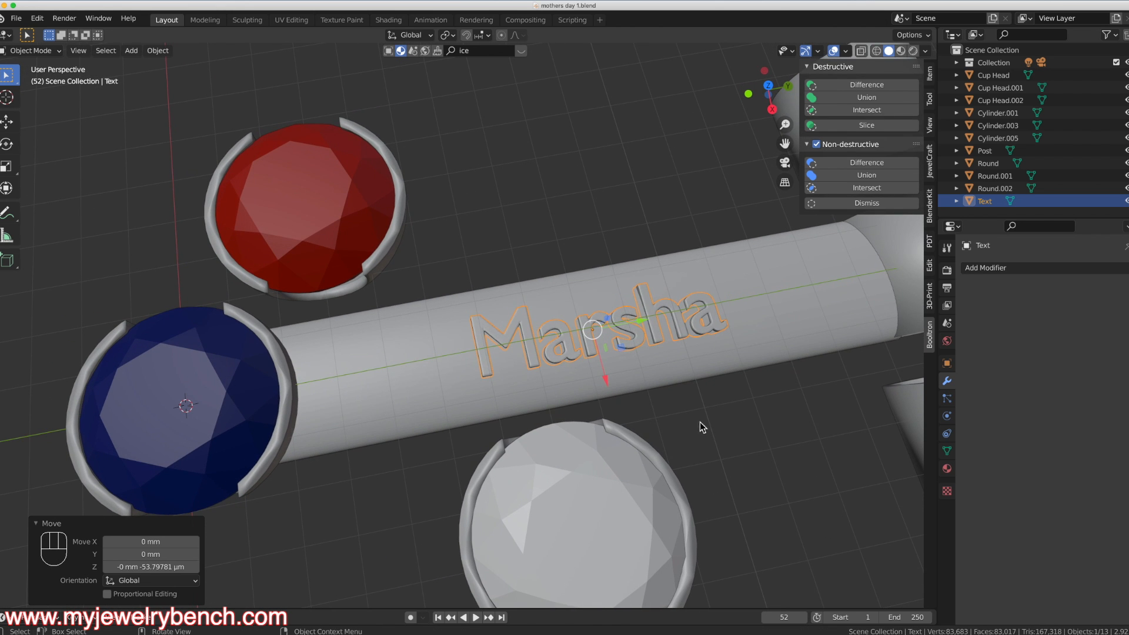
Scale the name mesh uniformly by about 1.27 and raise it about 0.058 mm along Z.
{"action": "key", "text": "s"}
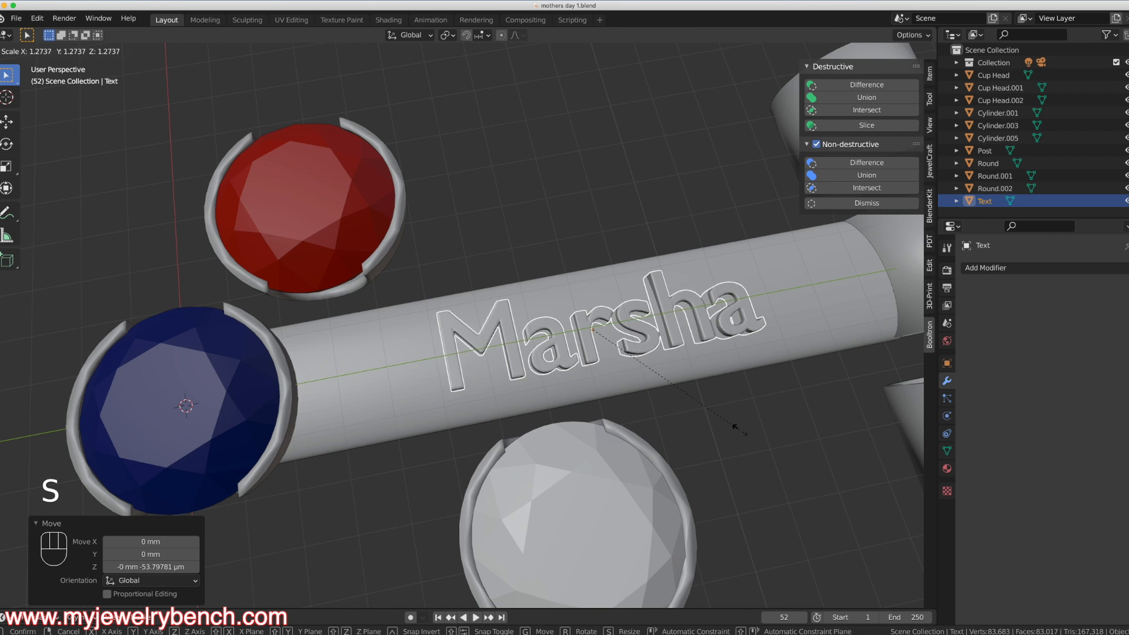
{"action": "left_click", "coordinate": [735, 422]}
{"action": "middle_click_drag", "start_coordinate": [723, 411], "coordinate": [673, 360]}
{"action": "left_click_drag", "start_coordinate": [599, 288], "coordinate": [602, 286]}
{"action": "middle_click_drag", "start_coordinate": [602, 286], "coordinate": [645, 343]}
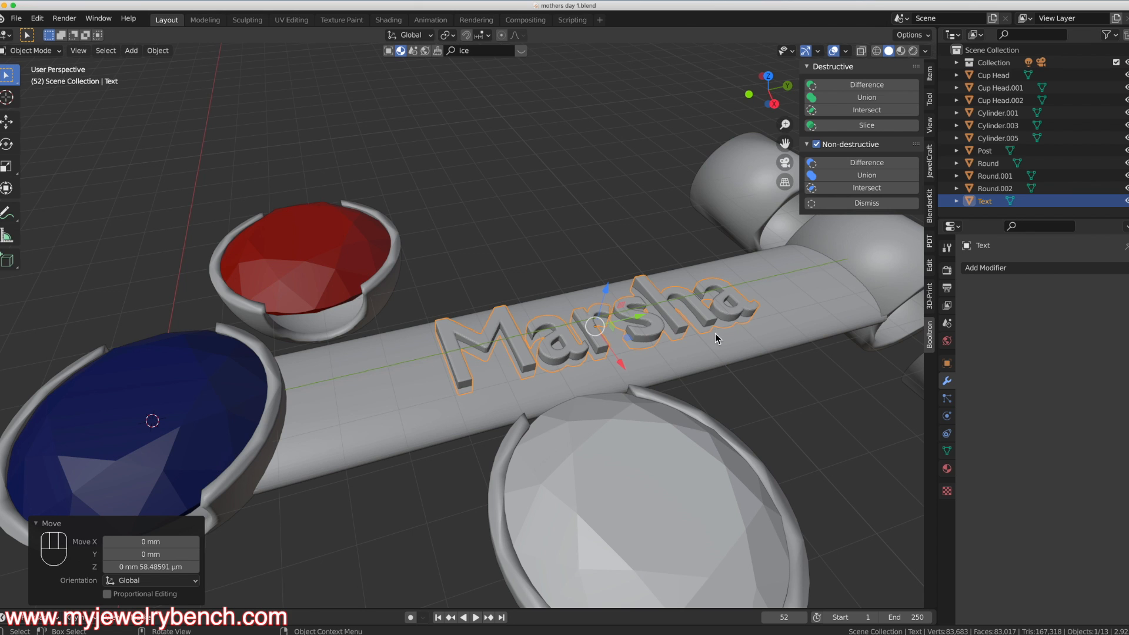
Cut the name mesh out of the Post with a destructive Boolean Difference.
{"action": "left_click", "coordinate": [809, 282], "text": "shift"}
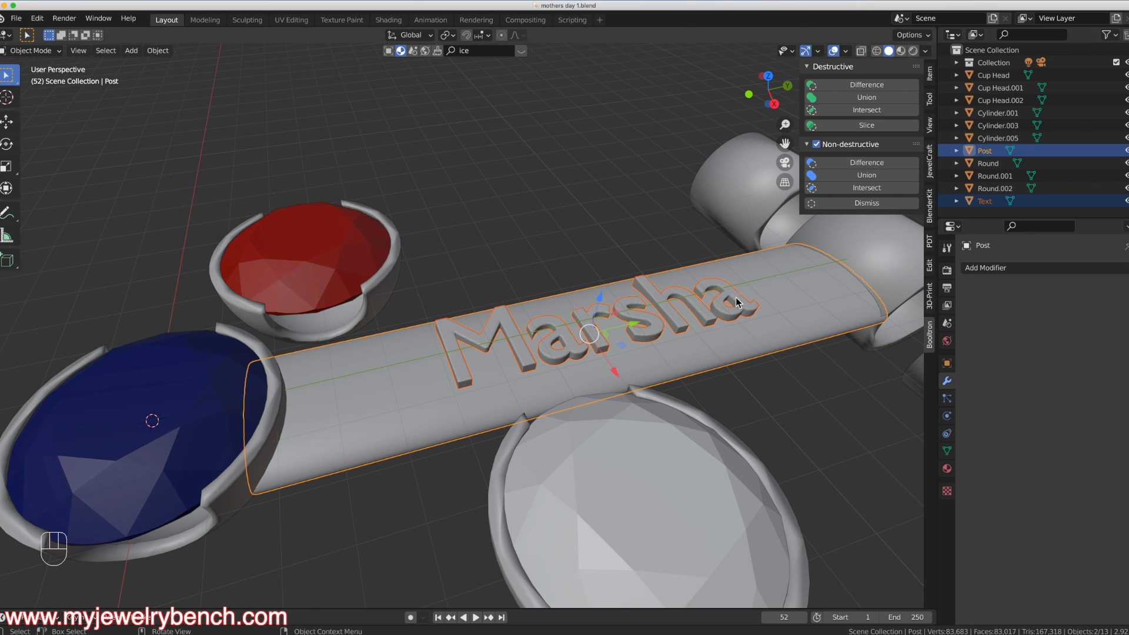
{"action": "left_click", "coordinate": [863, 87]}
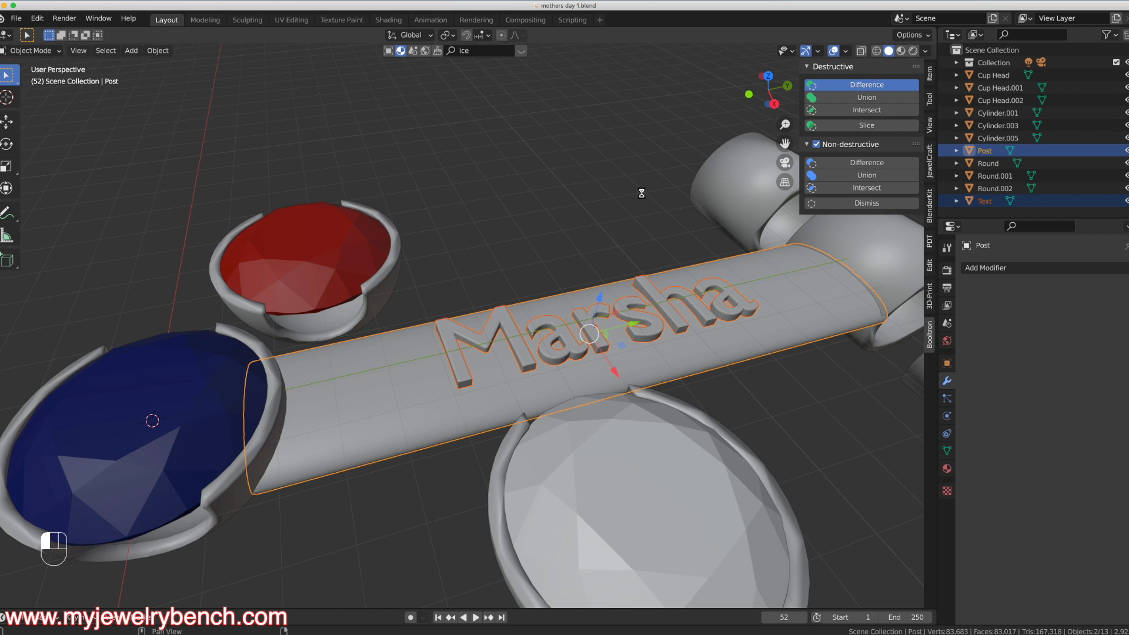
Inspect the name cut into the Post from several angles.
{"action": "middle_click_drag", "start_coordinate": [461, 358], "coordinate": [629, 264]}
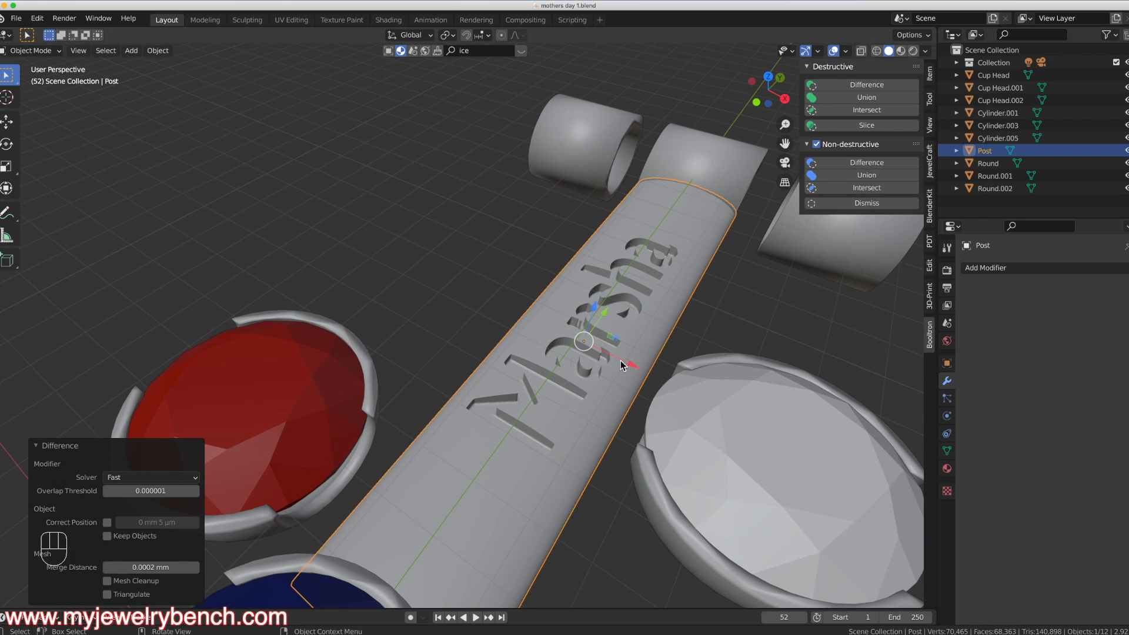
{"action": "middle_click_drag", "start_coordinate": [628, 350], "coordinate": [590, 448]}
{"action": "scroll", "coordinate": [513, 377], "scroll_direction": "down", "scroll_amount": 4}
{"action": "middle_click_drag", "start_coordinate": [436, 385], "coordinate": [661, 326]}
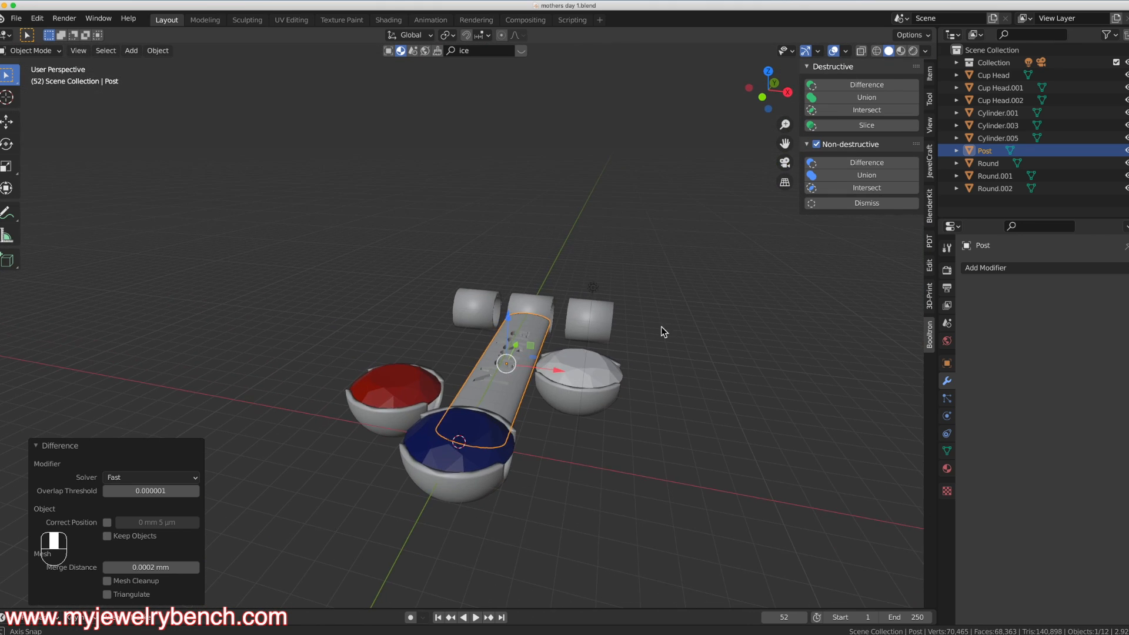
{"action": "middle_click_drag", "start_coordinate": [545, 301], "coordinate": [611, 363]}
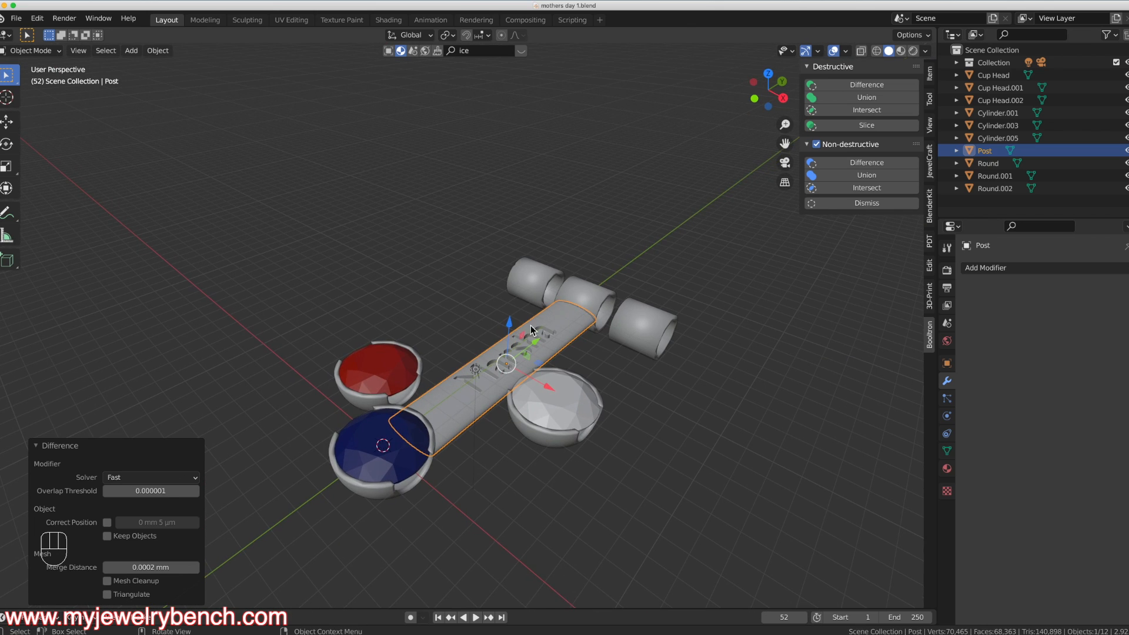
{"action": "middle_click_drag", "start_coordinate": [451, 411], "coordinate": [396, 303]}
Duplicate the Post along X to the clear gem and shorten it along Y to fit between cup head and tube.
{"action": "key", "text": "KP_7"}
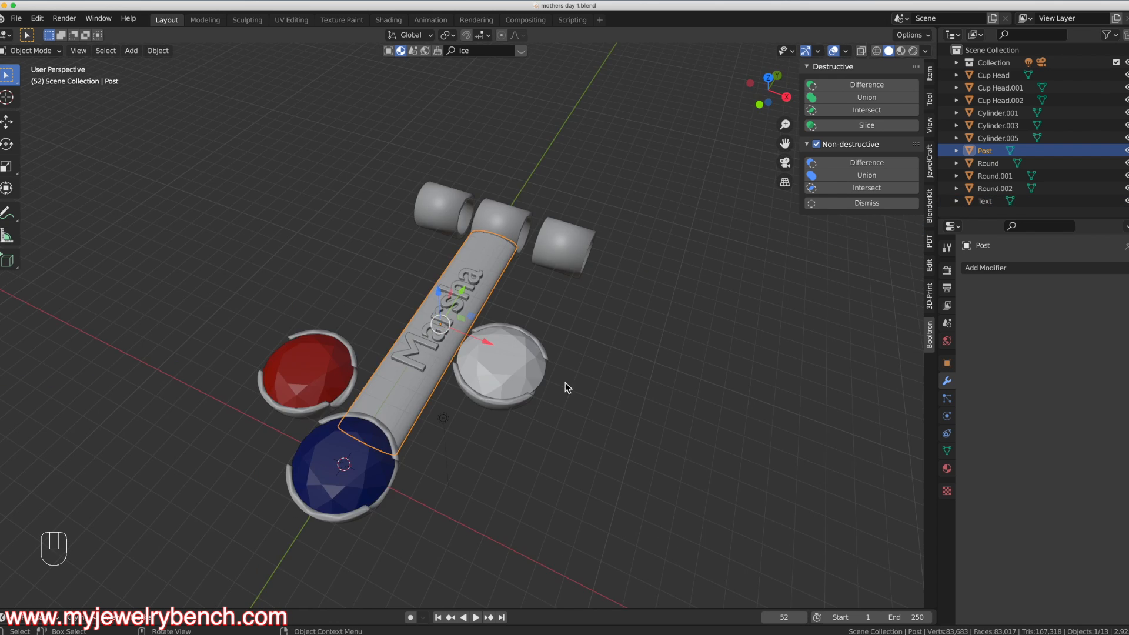
{"action": "key", "text": "shift+d"}
{"action": "key", "text": "x"}
{"action": "left_click", "coordinate": [646, 378]}
{"action": "key", "text": "s"}
{"action": "left_click", "coordinate": [641, 376]}
{"action": "key", "text": "s"}
{"action": "key", "text": "y"}
{"action": "left_click_drag", "start_coordinate": [519, 281], "coordinate": [522, 218]}
{"action": "left_click", "coordinate": [687, 352]}
Duplicate the post along X to the red gem and scale and move it along Y to join cup head and tube.
{"action": "key", "text": "shift+d"}
{"action": "key", "text": "Return"}
{"action": "key", "text": "x"}
{"action": "left_click_drag", "start_coordinate": [569, 247], "coordinate": [410, 247]}
{"action": "key", "text": "s"}
{"action": "key", "text": "y"}
{"action": "left_click", "coordinate": [431, 247]}
{"action": "left_click_drag", "start_coordinate": [359, 194], "coordinate": [359, 240]}
{"action": "middle_click_drag", "start_coordinate": [360, 240], "coordinate": [359, 170]}
Add a text object, raise it along Z above the gems, and replace its content with the second first name.
{"action": "key", "text": "shift+a"}
{"action": "left_click", "coordinate": [355, 333]}
{"action": "middle_click_drag", "start_coordinate": [355, 332], "coordinate": [482, 333]}
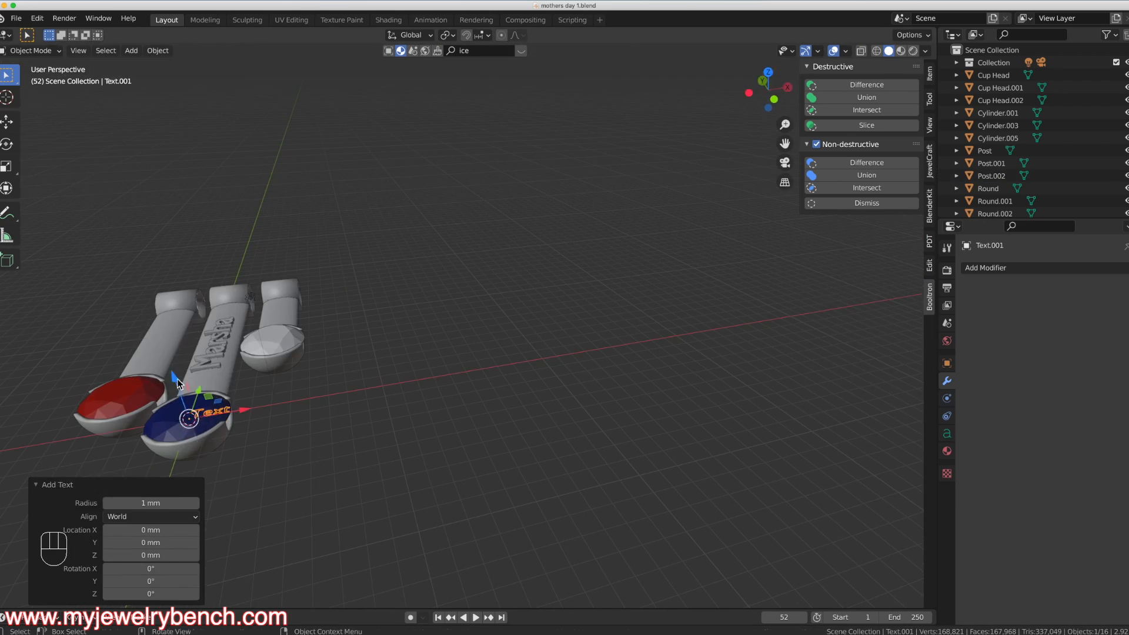
{"action": "left_click_drag", "start_coordinate": [176, 378], "coordinate": [163, 339]}
{"action": "key", "text": "Tab"}
{"action": "key", "text": "BackSpace"}
{"action": "key", "text": "BackSpace"}
{"action": "key", "text": "BackSpace"}
{"action": "key", "text": "BackSpace"}
{"action": "type", "text": "Cindy"}
{"action": "key", "text": "Tab"}
{"action": "scroll", "coordinate": [167, 375], "scroll_direction": "up", "scroll_amount": 6}
Extrude the second name by about 0.071 mm and give it a round bevel about 0.033 mm deep.
{"action": "left_click", "coordinate": [946, 434]}
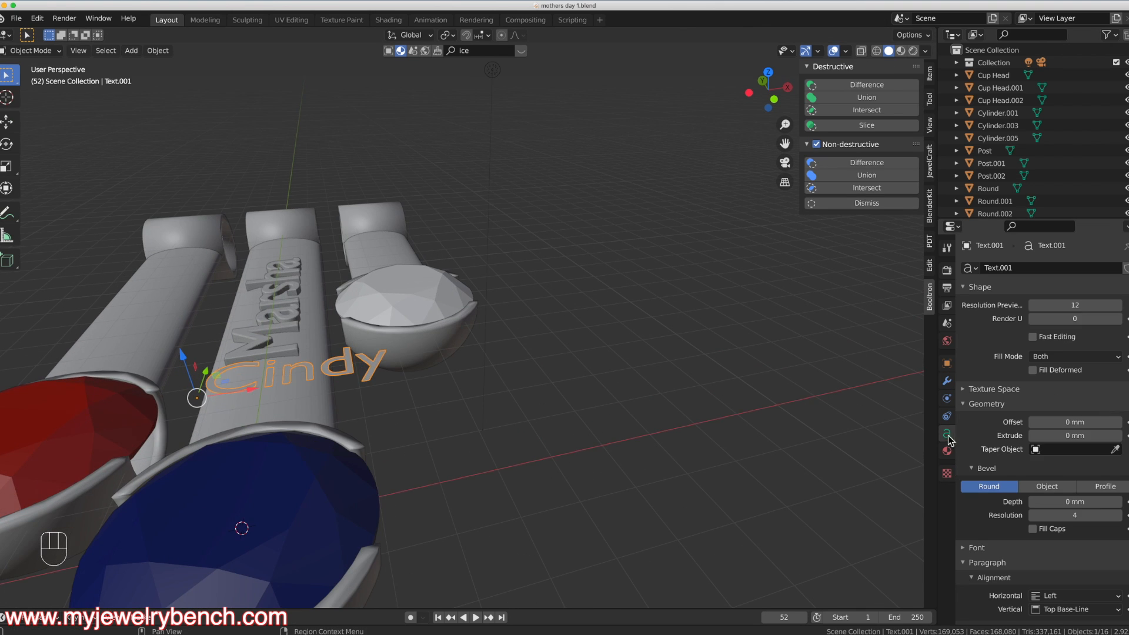
{"action": "left_click_drag", "start_coordinate": [1074, 436], "coordinate": [1088, 436]}
{"action": "left_click_drag", "start_coordinate": [1075, 501], "coordinate": [1081, 502]}
{"action": "middle_click_drag", "start_coordinate": [389, 352], "coordinate": [353, 364]}
Duplicate the 3D name, move the copy along X, and replace its content with the third first name.
{"action": "key", "text": "shift+d"}
{"action": "key", "text": "Return"}
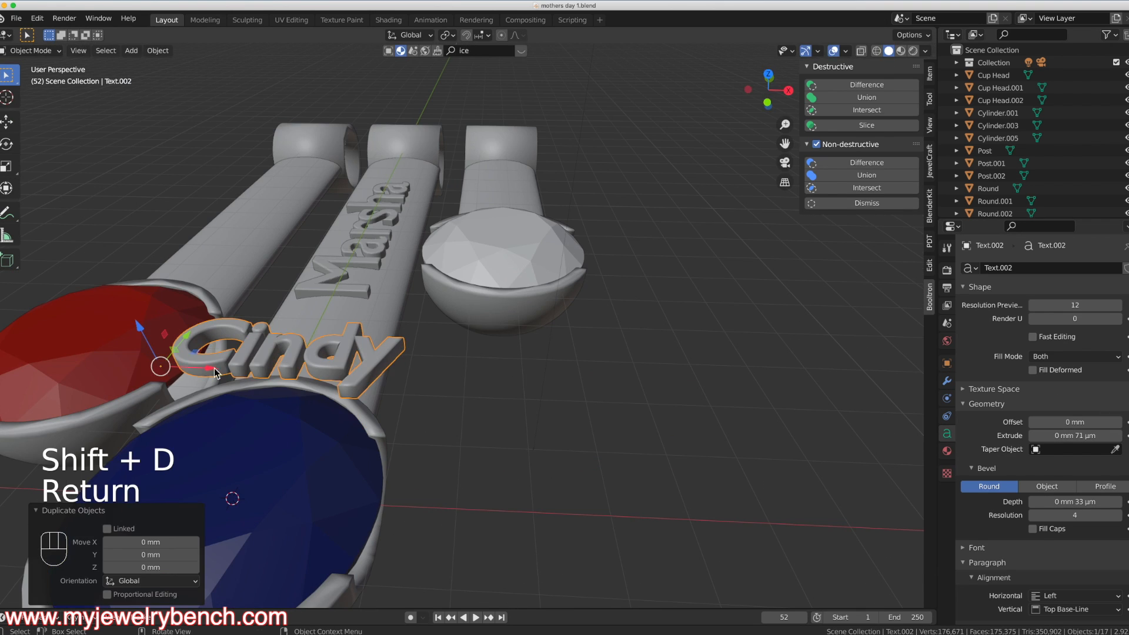
{"action": "left_click_drag", "start_coordinate": [215, 370], "coordinate": [505, 378]}
{"action": "key", "text": "Tab"}
{"action": "key", "text": "BackSpace"}
{"action": "key", "text": "BackSpace"}
{"action": "key", "text": "BackSpace"}
{"action": "key", "text": "BackSpace"}
{"action": "key", "text": "BackSpace"}
{"action": "type", "text": "Bobby"}
{"action": "key", "text": "Tab"}
Convert the third name to a mesh and apply a Remesh modifier with octree depth 8.
{"action": "right_click", "coordinate": [540, 363]}
{"action": "left_click", "coordinate": [541, 364]}
{"action": "left_click", "coordinate": [947, 381]}
{"action": "left_click", "coordinate": [1003, 295]}
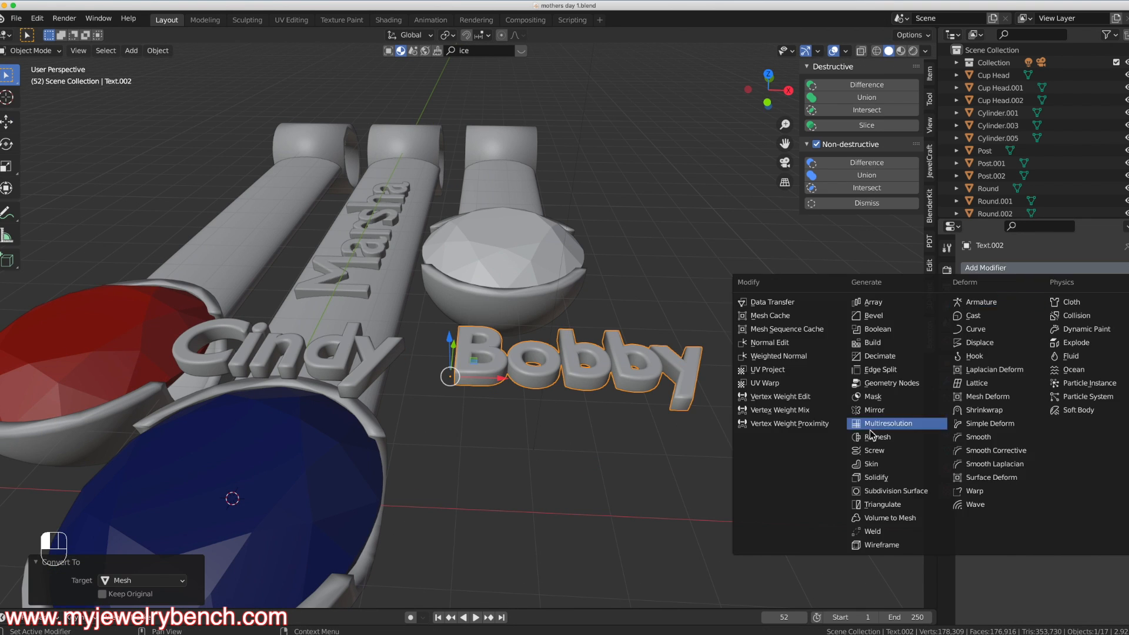
{"action": "left_click", "coordinate": [869, 435]}
{"action": "left_click", "coordinate": [1024, 335]}
{"action": "left_click", "coordinate": [1082, 350]}
{"action": "type", "text": "8"}
{"action": "left_click", "coordinate": [1024, 267]}
Convert the second name to a mesh and apply a Remesh modifier to it.
{"action": "left_click", "coordinate": [292, 376]}
{"action": "right_click", "coordinate": [293, 376]}
{"action": "left_click", "coordinate": [292, 376]}
{"action": "left_click", "coordinate": [1003, 268]}
{"action": "left_click", "coordinate": [876, 436]}
{"action": "left_click", "coordinate": [1024, 335]}
{"action": "left_click", "coordinate": [1032, 379]}
Set the origins of the second and third name meshes to their center of mass by volume.
{"action": "right_click", "coordinate": [311, 379]}
{"action": "left_click", "coordinate": [426, 435]}
{"action": "left_click", "coordinate": [559, 377]}
{"action": "right_click", "coordinate": [559, 376]}
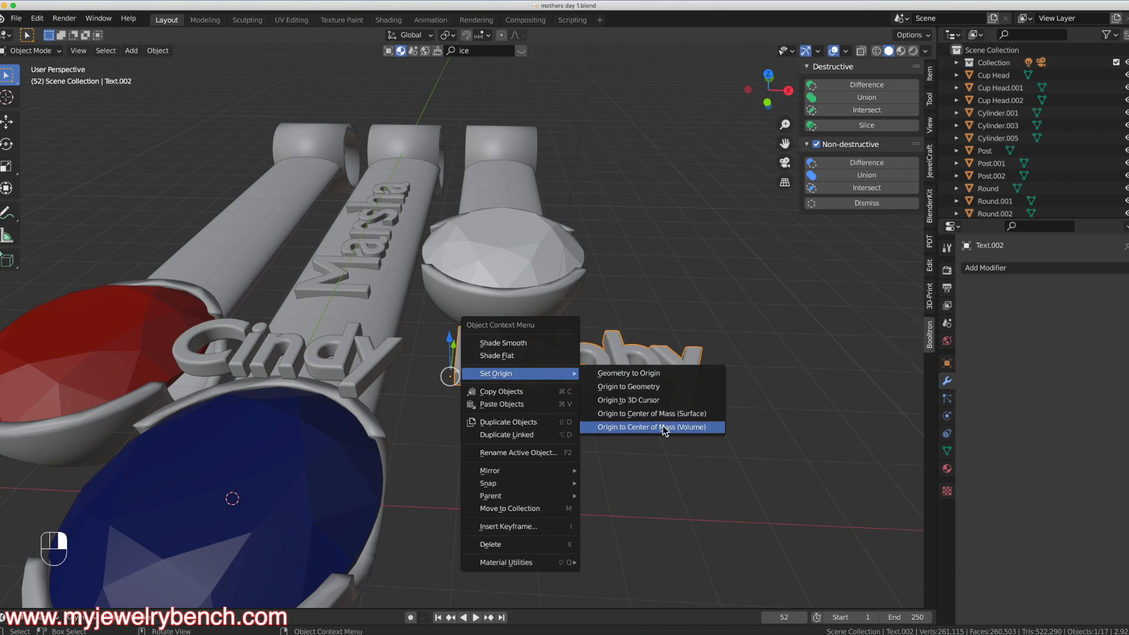
{"action": "left_click", "coordinate": [655, 428]}
In top view, move the third name onto the clear gem's post and the second name onto the red gem's post.
{"action": "key", "text": "KP_7"}
{"action": "scroll", "coordinate": [559, 410], "scroll_direction": "down", "scroll_amount": 7}
{"action": "key", "text": "g"}
{"action": "left_click", "coordinate": [428, 176]}
{"action": "left_click", "coordinate": [381, 401]}
{"action": "key", "text": "g"}
{"action": "left_click", "coordinate": [276, 211]}
Rotate the second name 90° about Z and enlarge it on the red gem's post.
{"action": "key", "text": "r"}
{"action": "key", "text": "z"}
{"action": "key", "text": "KP_9"}
{"action": "key", "text": "KP_0"}
{"action": "key", "text": "KP_Enter"}
{"action": "scroll", "coordinate": [264, 218], "scroll_direction": "up", "scroll_amount": 3}
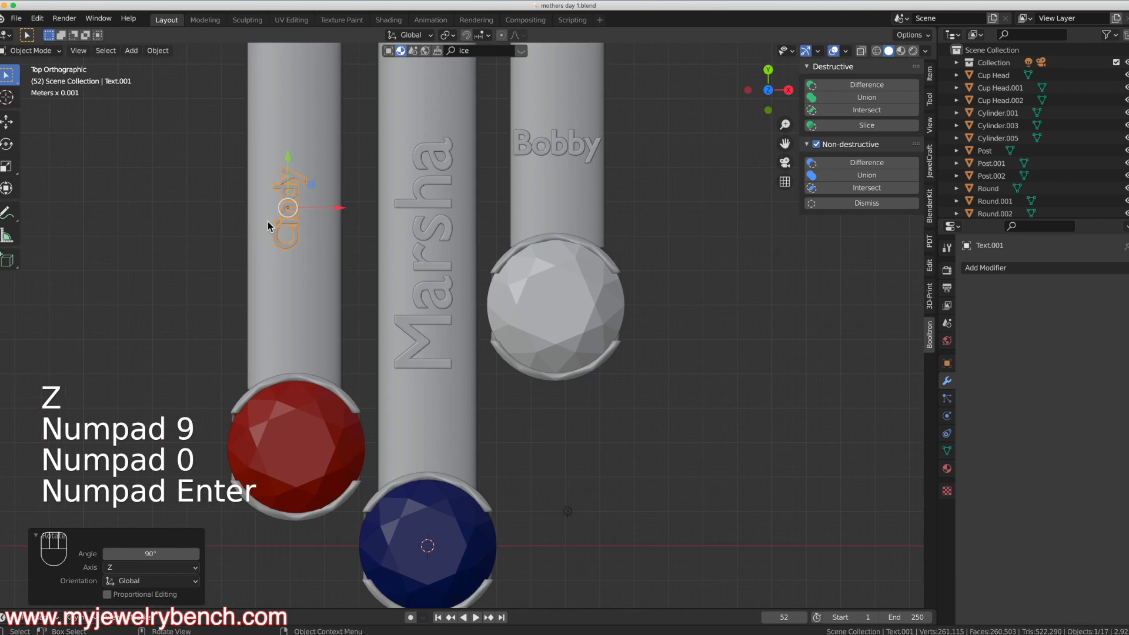
{"action": "key", "text": "s"}
{"action": "left_click", "coordinate": [318, 259]}
{"action": "left_click_drag", "start_coordinate": [230, 237], "coordinate": [230, 238]}
Rotate the third name 90° about Z and lower it along Z onto the clear gem's post.
{"action": "left_click", "coordinate": [376, 430]}
{"action": "middle_click_drag", "start_coordinate": [388, 411], "coordinate": [486, 159]}
{"action": "key", "text": "r"}
{"action": "key", "text": "z"}
{"action": "key", "text": "9"}
{"action": "key", "text": "0"}
{"action": "key", "text": "Return"}
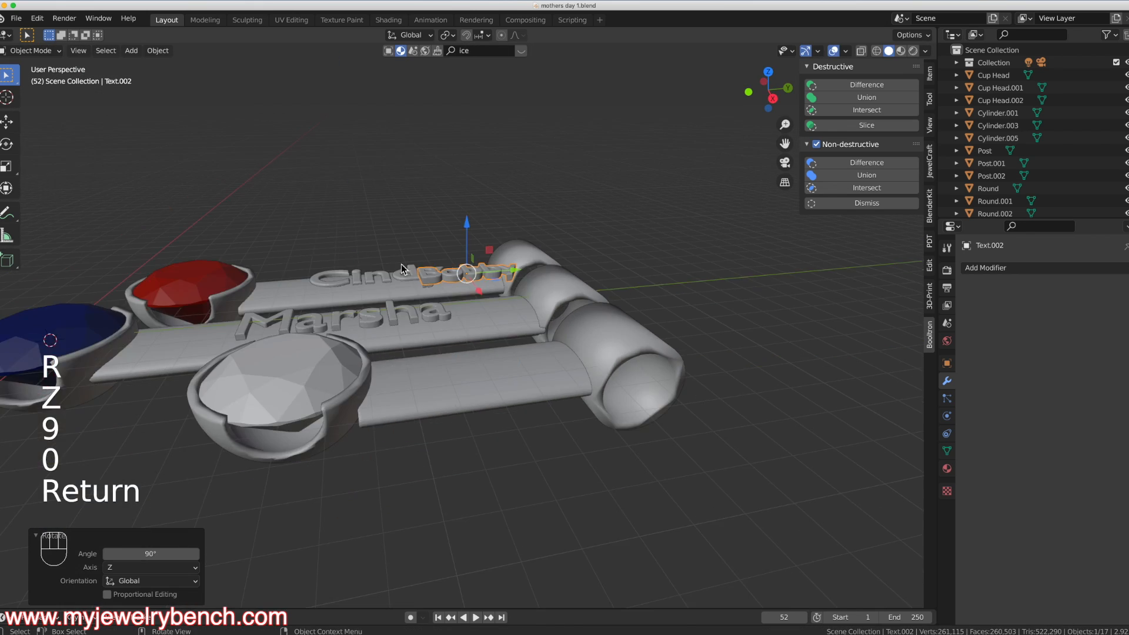
{"action": "scroll", "coordinate": [487, 235], "scroll_direction": "up", "scroll_amount": 4}
{"action": "left_click_drag", "start_coordinate": [539, 293], "coordinate": [540, 486]}
Scale the names on the two outer posts and move the middle name about 2.49 mm along Y toward its tube.
{"action": "key", "text": "KP_7"}
{"action": "key", "text": "s"}
{"action": "left_click", "coordinate": [546, 549]}
{"action": "left_click_drag", "start_coordinate": [289, 395], "coordinate": [284, 369]}
{"action": "left_click", "coordinate": [285, 407]}
{"action": "key", "text": "s"}
{"action": "left_click", "coordinate": [473, 543]}
{"action": "left_click", "coordinate": [391, 474]}
{"action": "left_click_drag", "start_coordinate": [378, 430], "coordinate": [374, 373]}
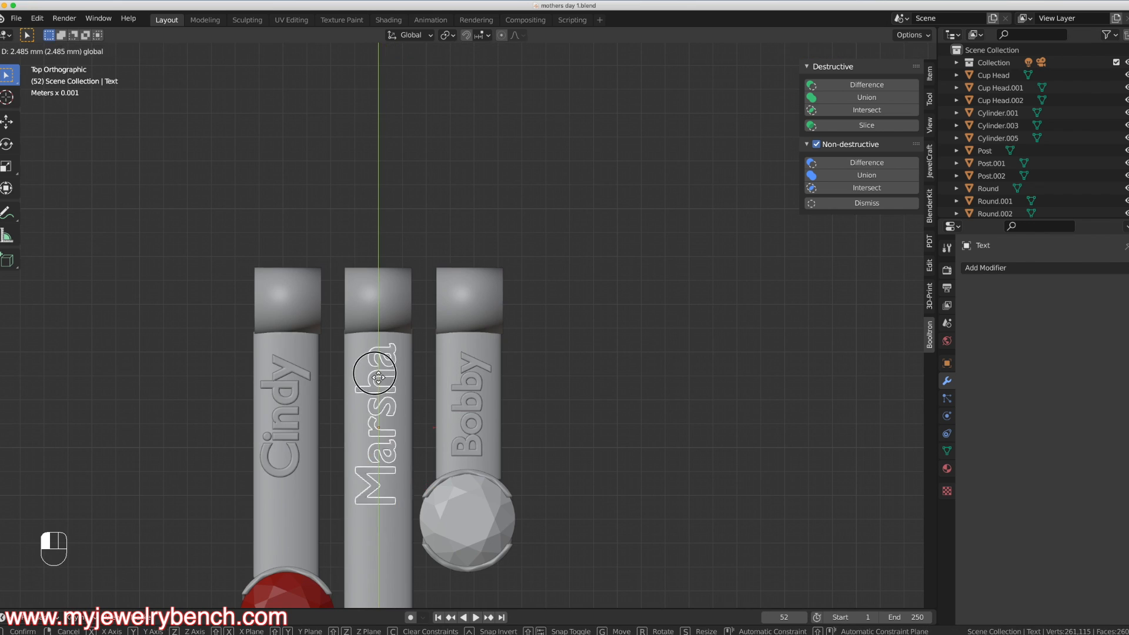
Fine-tune how far the name meshes sit in the posts' upper surfaces.
{"action": "middle_click_drag", "start_coordinate": [606, 512], "coordinate": [536, 448]}
{"action": "scroll", "coordinate": [512, 453], "scroll_direction": "up", "scroll_amount": 4}
{"action": "left_click", "coordinate": [523, 488]}
{"action": "left_click_drag", "start_coordinate": [515, 439], "coordinate": [519, 443]}
{"action": "left_click", "coordinate": [500, 434]}
{"action": "middle_click_drag", "start_coordinate": [483, 382], "coordinate": [511, 447]}
Try to cut the third name out of the clear gem's post with a Boolean Difference.
{"action": "left_click", "coordinate": [553, 538]}
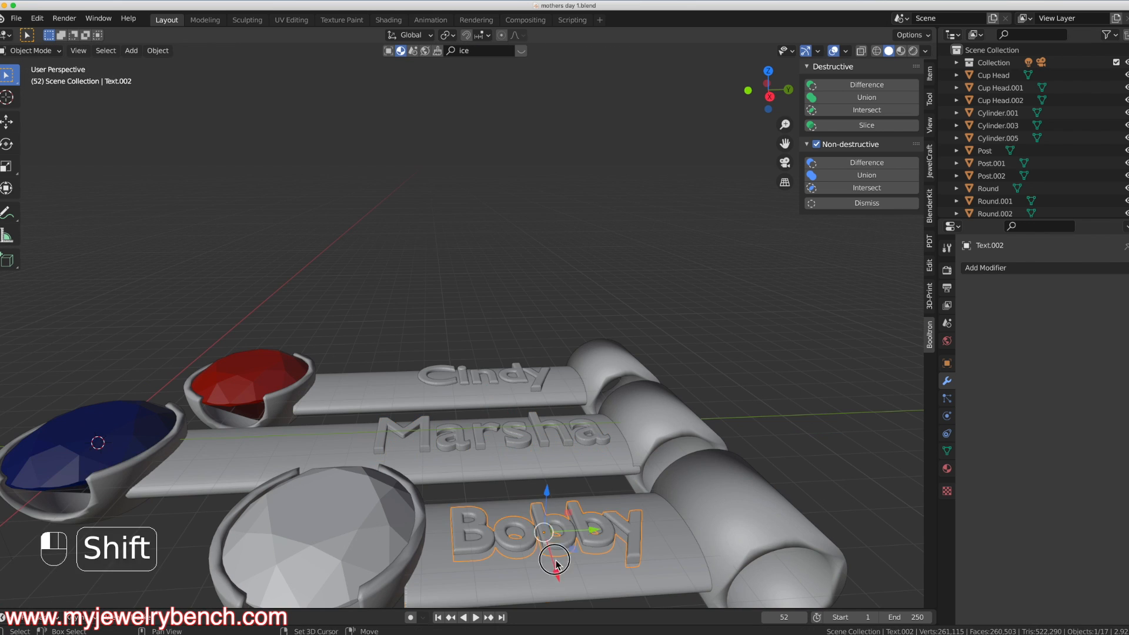
{"action": "left_click", "coordinate": [559, 562], "text": "shift"}
{"action": "key", "text": "ctrl+KP_Subtract"}
{"action": "key", "text": "super+z"}
Cut the names out of the blue gem's and red gem's posts with destructive Boolean Differences.
{"action": "left_click", "coordinate": [523, 438]}
{"action": "left_click", "coordinate": [533, 462], "text": "shift"}
{"action": "left_click", "coordinate": [855, 84]}
{"action": "left_click", "coordinate": [511, 373]}
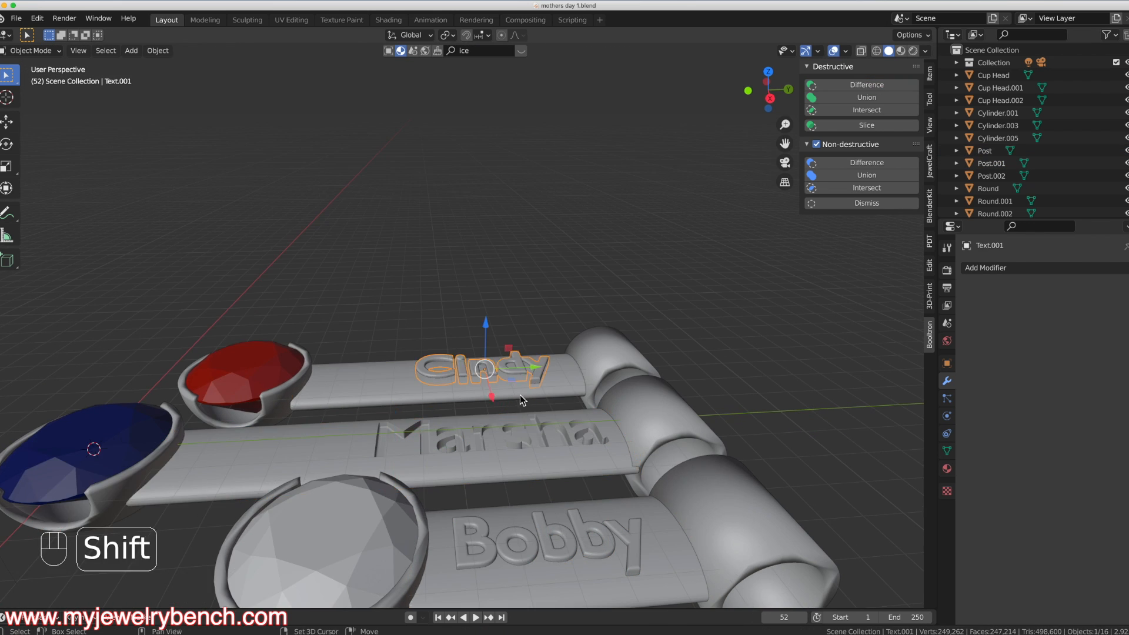
{"action": "left_click", "coordinate": [524, 398], "text": "shift"}
{"action": "left_click", "coordinate": [855, 84]}
Recalculate the normals of the third name mesh on the clear gem's post.
{"action": "middle_click_drag", "start_coordinate": [411, 340], "coordinate": [414, 259]}
{"action": "left_click", "coordinate": [541, 467]}
{"action": "key", "text": "Tab"}
{"action": "key", "text": "a"}
{"action": "key", "text": "shift+n"}
{"action": "key", "text": "Tab"}
Try the destructive Difference again between the clear gem's post and the name with recalculated normals.
{"action": "left_click", "coordinate": [555, 517], "text": "shift"}
{"action": "left_click", "coordinate": [841, 84]}
{"action": "key", "text": "super+z"}
{"action": "middle_click_drag", "start_coordinate": [562, 458], "coordinate": [564, 536]}
{"action": "key", "text": "Tab"}
{"action": "key", "text": "Tab"}
Apply another Remesh modifier with increased octree depth to the third name mesh.
{"action": "left_click", "coordinate": [529, 476]}
{"action": "left_click", "coordinate": [986, 268]}
{"action": "left_click", "coordinate": [894, 395]}
{"action": "left_click", "coordinate": [1115, 350]}
{"action": "left_click", "coordinate": [1115, 350]}
{"action": "left_click", "coordinate": [1007, 268]}
Cut the remeshed third name out of the clear gem's post with a destructive Boolean Difference.
{"action": "left_click", "coordinate": [582, 459], "text": "shift"}
{"action": "middle_click_drag", "start_coordinate": [579, 412], "coordinate": [477, 418]}
{"action": "left_click", "coordinate": [866, 84]}
{"action": "scroll", "coordinate": [477, 418], "scroll_direction": "down", "scroll_amount": 5}
{"action": "left_click", "coordinate": [328, 501]}
{"action": "scroll", "coordinate": [328, 501], "scroll_direction": "up", "scroll_amount": 3}
{"action": "middle_click_drag", "start_coordinate": [347, 447], "coordinate": [328, 441]}
{"action": "middle_click_drag", "start_coordinate": [329, 370], "coordinate": [460, 276], "text": "shift"}
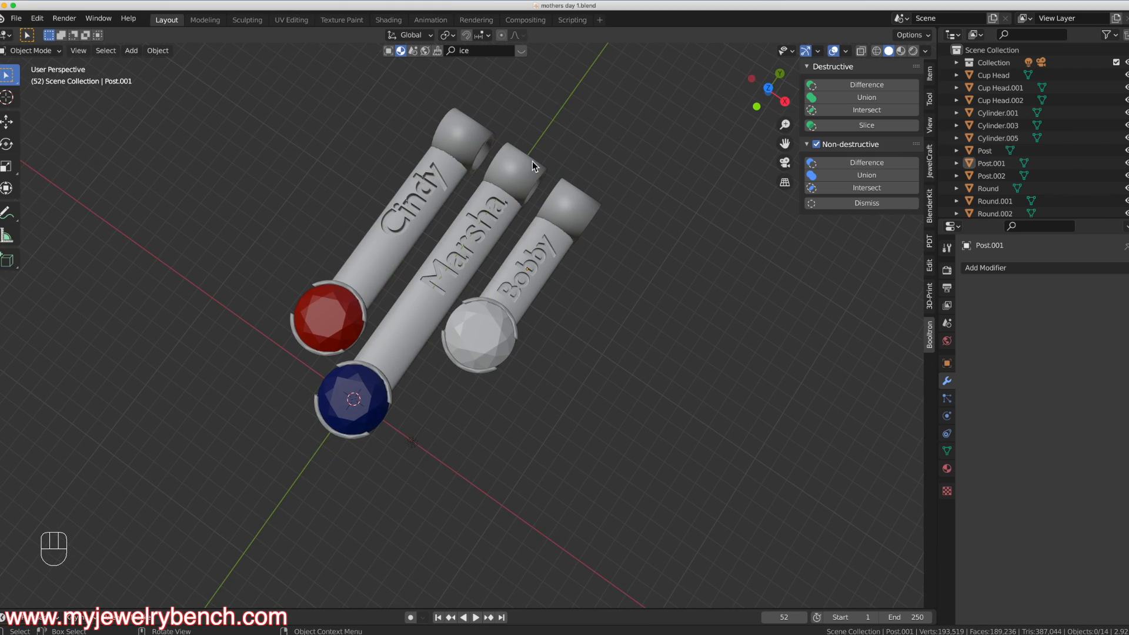
Hide the red gem and its cup head to expose the end of the attached post.
{"action": "middle_click_drag", "start_coordinate": [410, 238], "coordinate": [516, 241]}
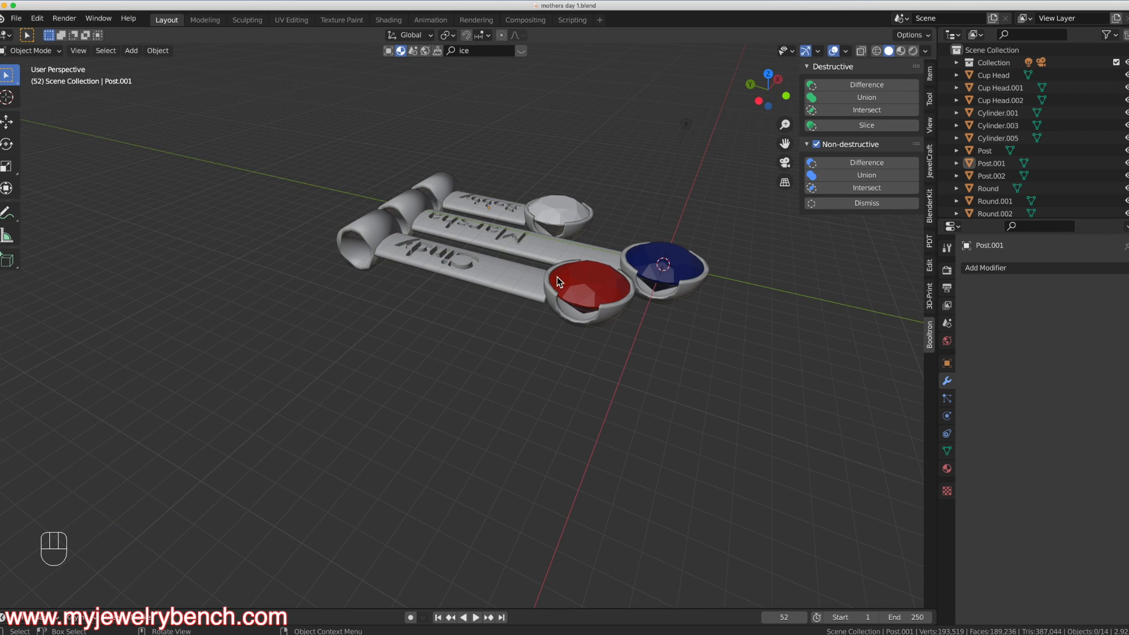
{"action": "left_click", "coordinate": [577, 289]}
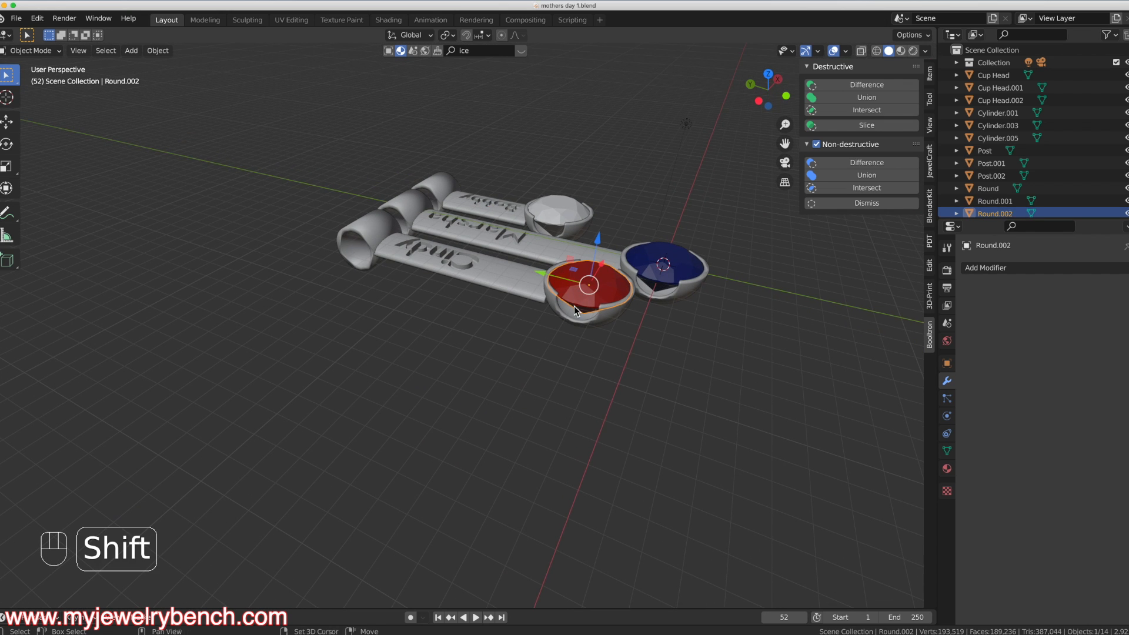
{"action": "left_click", "coordinate": [586, 325], "text": "shift"}
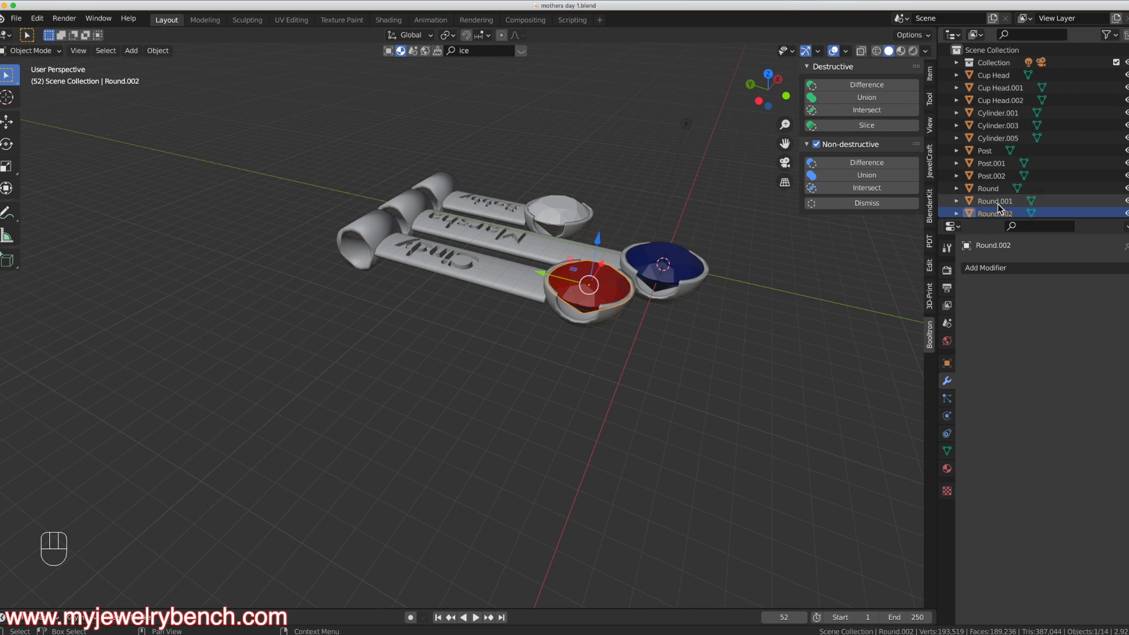
{"action": "left_click", "coordinate": [1125, 213]}
{"action": "left_click", "coordinate": [999, 100]}
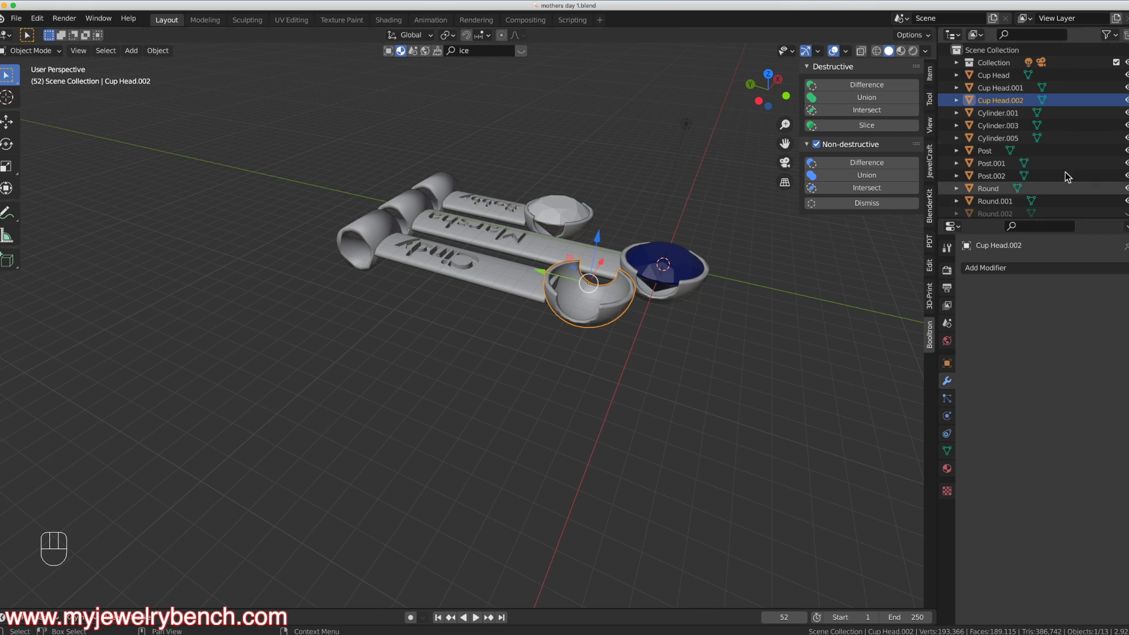
{"action": "left_click", "coordinate": [1125, 100]}
{"action": "middle_click_drag", "start_coordinate": [485, 297], "coordinate": [558, 324]}
{"action": "scroll", "coordinate": [496, 333], "scroll_direction": "up", "scroll_amount": 4}
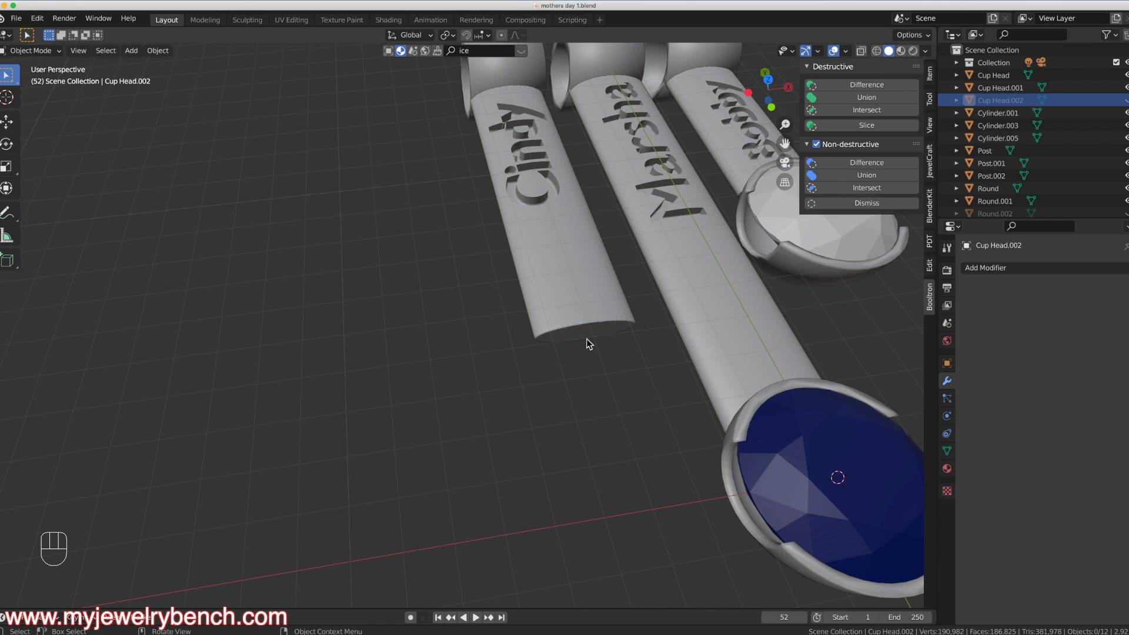
Add a cylinder, enlarge it to about twice its size and place it overlapping the end of the hidden red gem's post.
{"action": "key", "text": "shift+a"}
{"action": "mouse_move", "coordinate": [568, 291]}
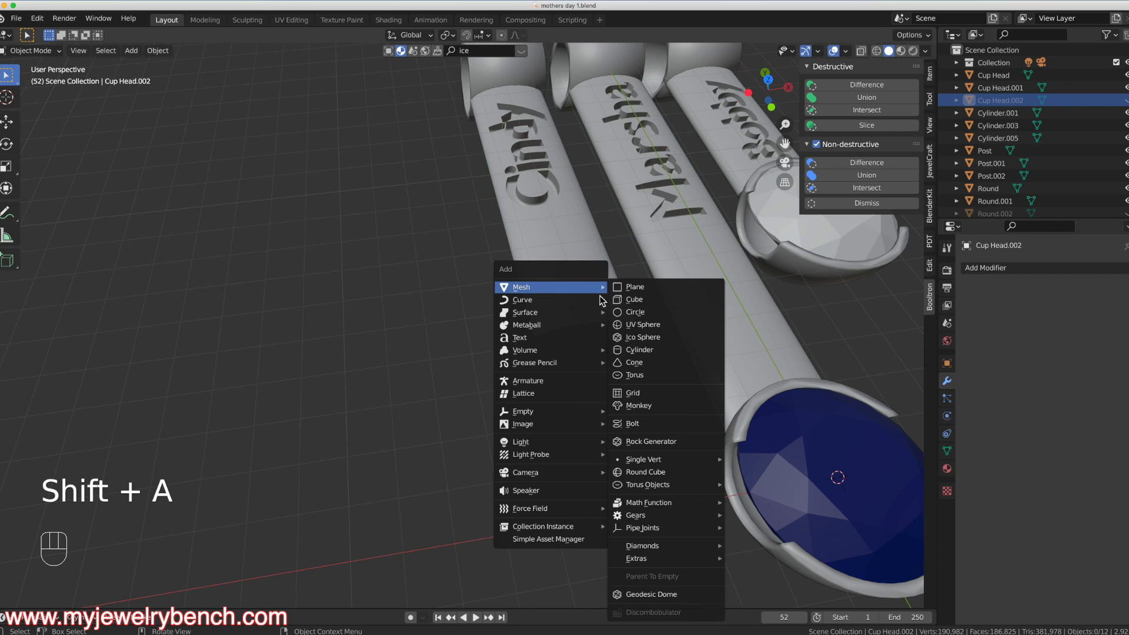
{"action": "left_click", "coordinate": [640, 349]}
{"action": "key", "text": "KP_7"}
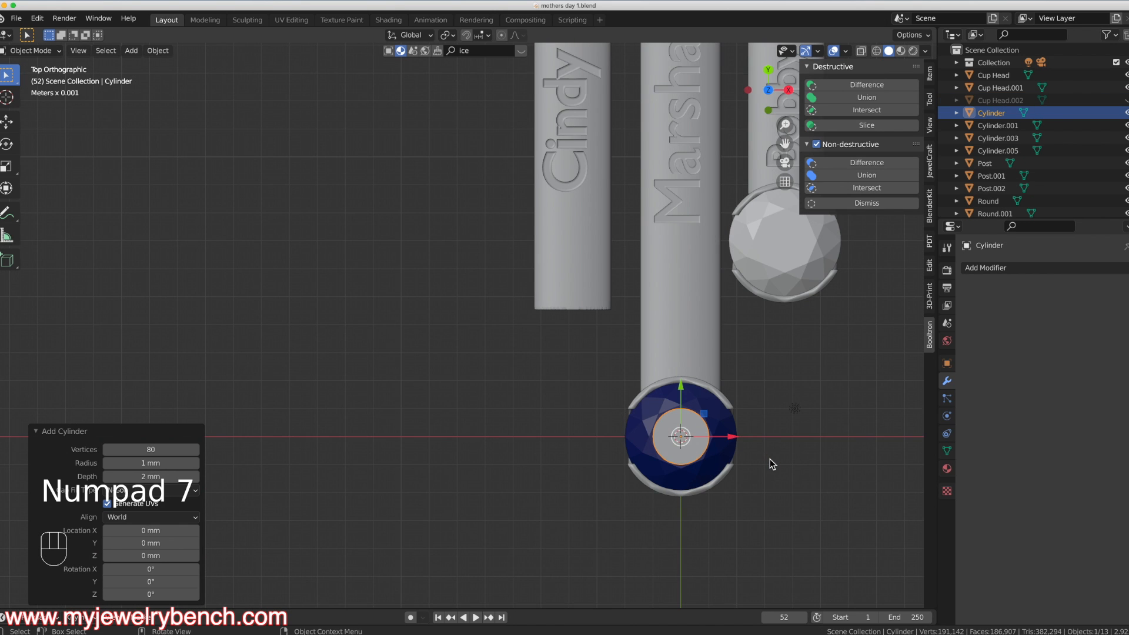
{"action": "key", "text": "g"}
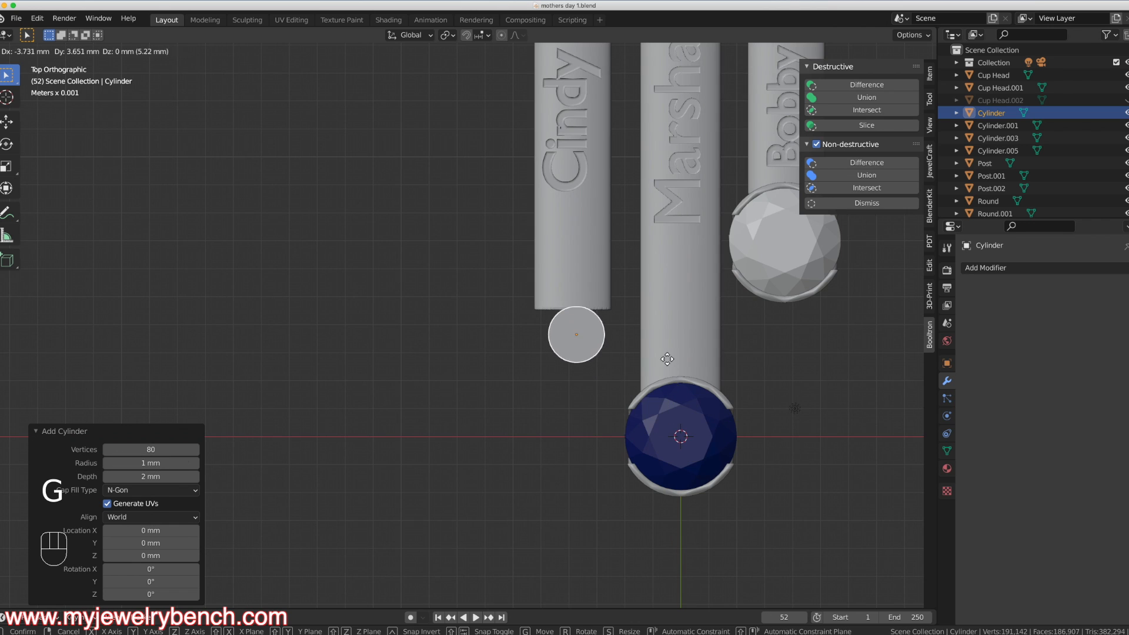
{"action": "left_click", "coordinate": [662, 354]}
{"action": "key", "text": "s"}
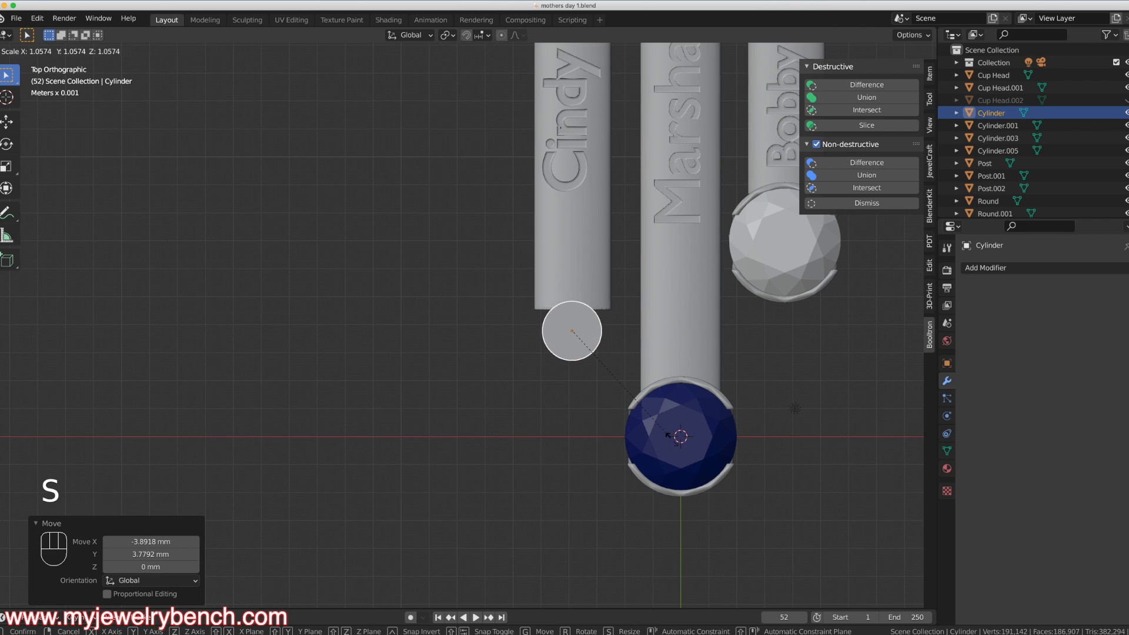
{"action": "left_click", "coordinate": [782, 527]}
{"action": "left_click_drag", "start_coordinate": [575, 286], "coordinate": [576, 312]}
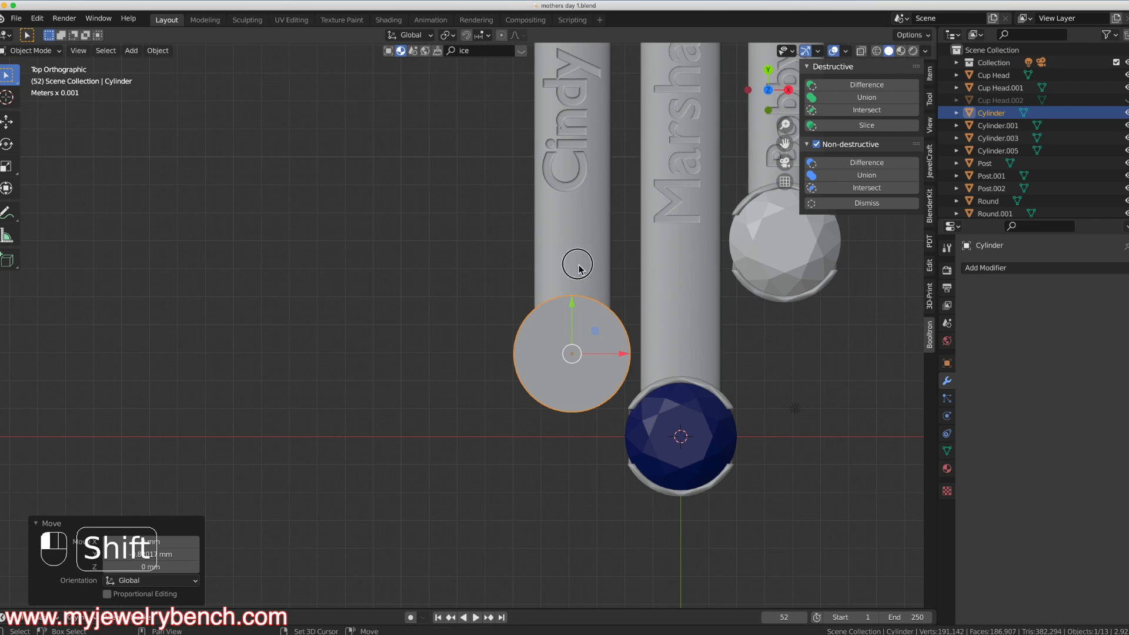
Cut the cylinder out of the post's end with a destructive Boolean Difference and unhide the red gem and its cup head.
{"action": "left_click", "coordinate": [578, 269], "text": "shift"}
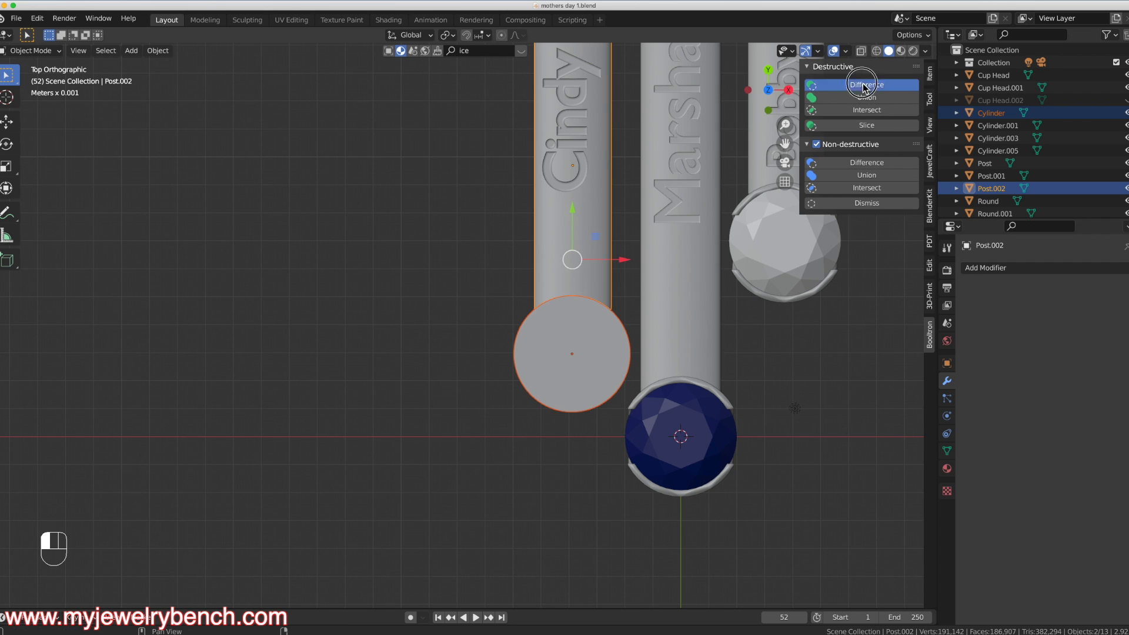
{"action": "middle_click_drag", "start_coordinate": [580, 308], "coordinate": [532, 246]}
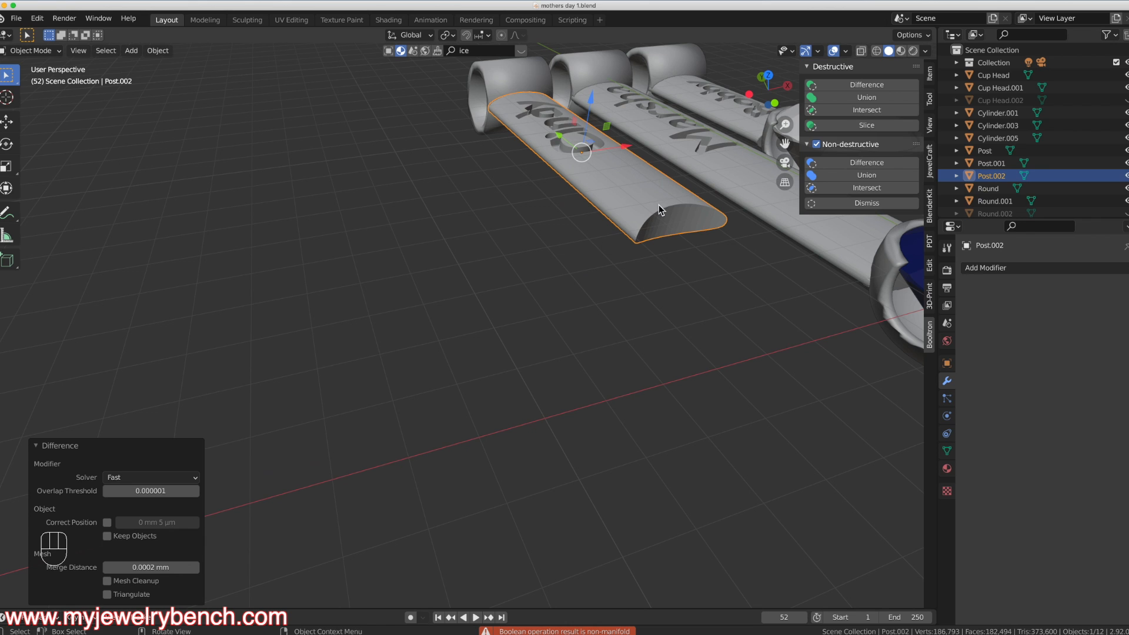
{"action": "scroll", "coordinate": [1050, 174], "scroll_direction": "down", "scroll_amount": 1}
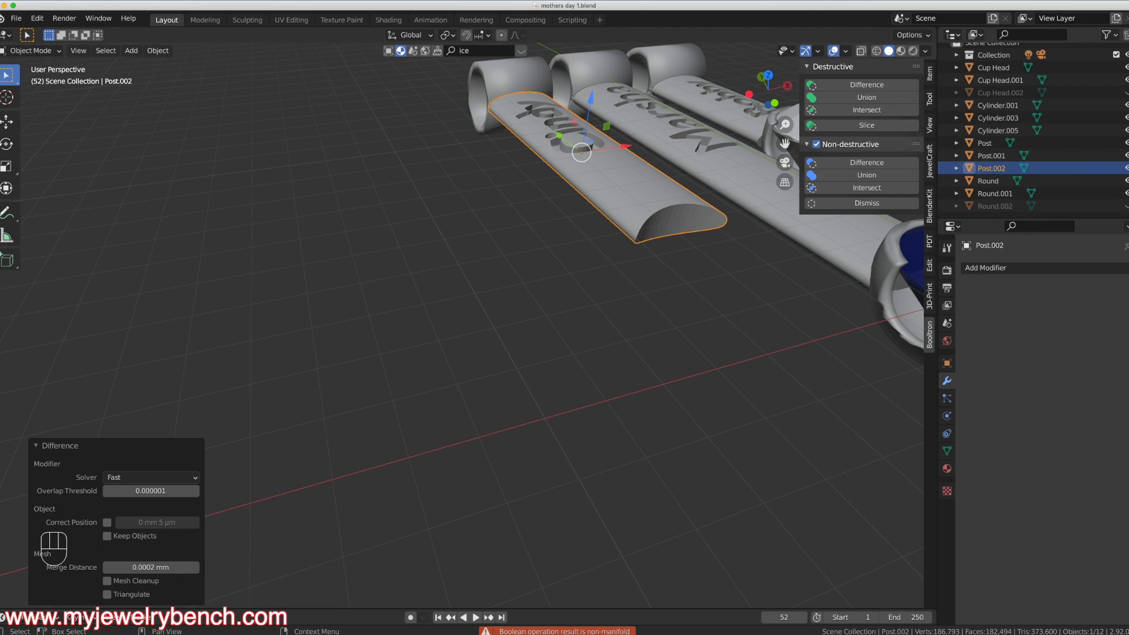
{"action": "left_click", "coordinate": [1126, 92]}
{"action": "left_click", "coordinate": [1126, 205]}
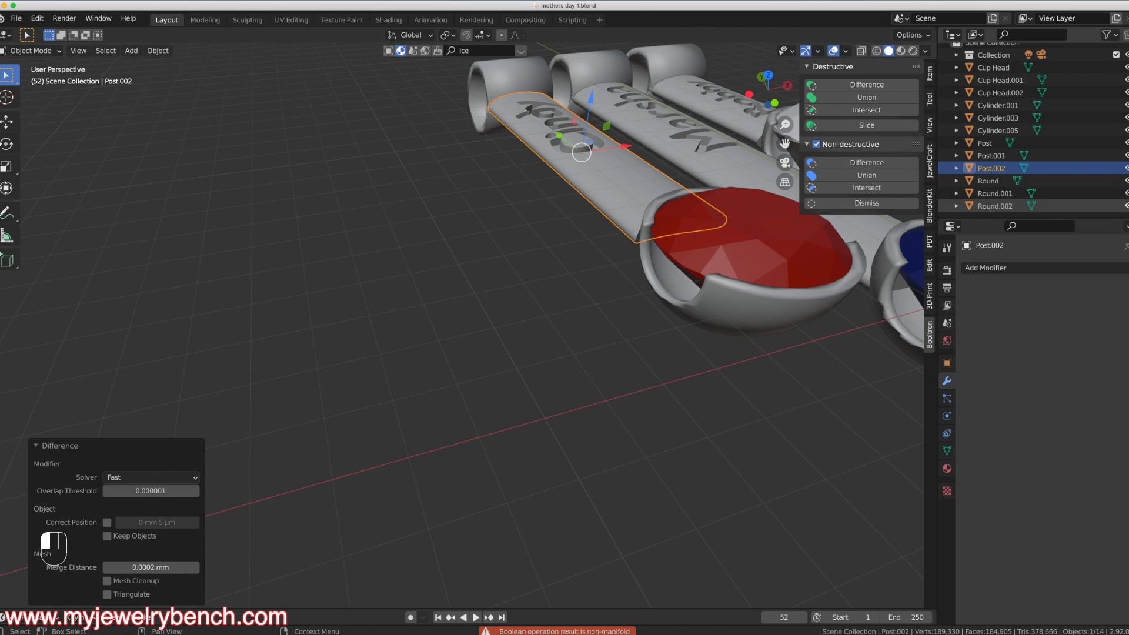
{"action": "middle_click_drag", "start_coordinate": [529, 276], "coordinate": [515, 336]}
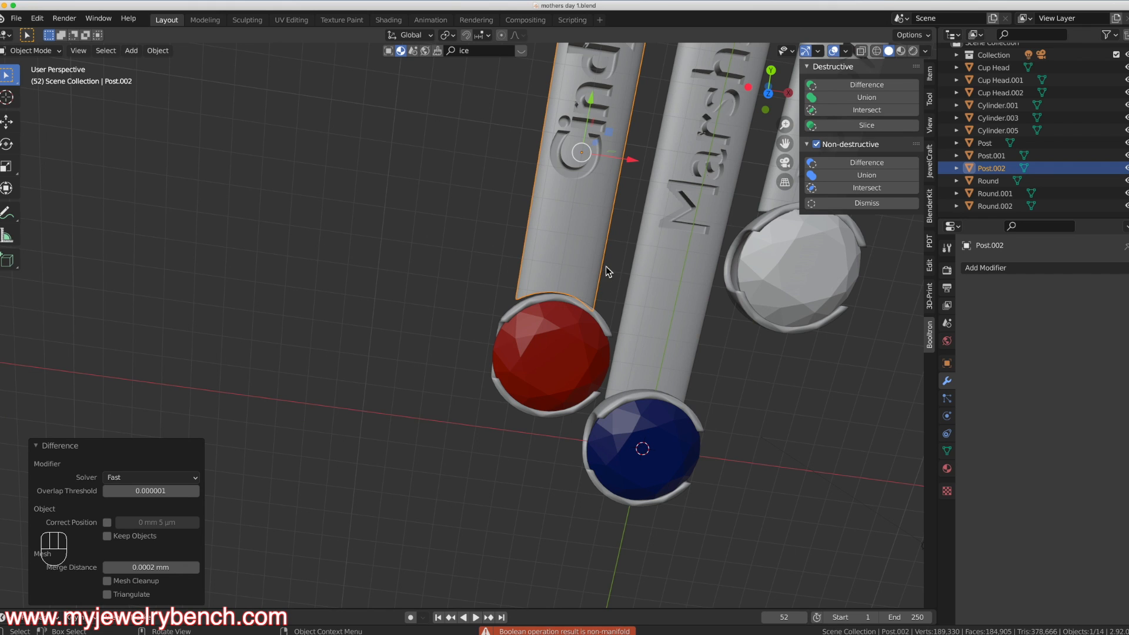
Move the red gem's post about 0.064 mm along X and scale it by about 1.015 along Y to meet the cup head.
{"action": "key", "text": "KP_7"}
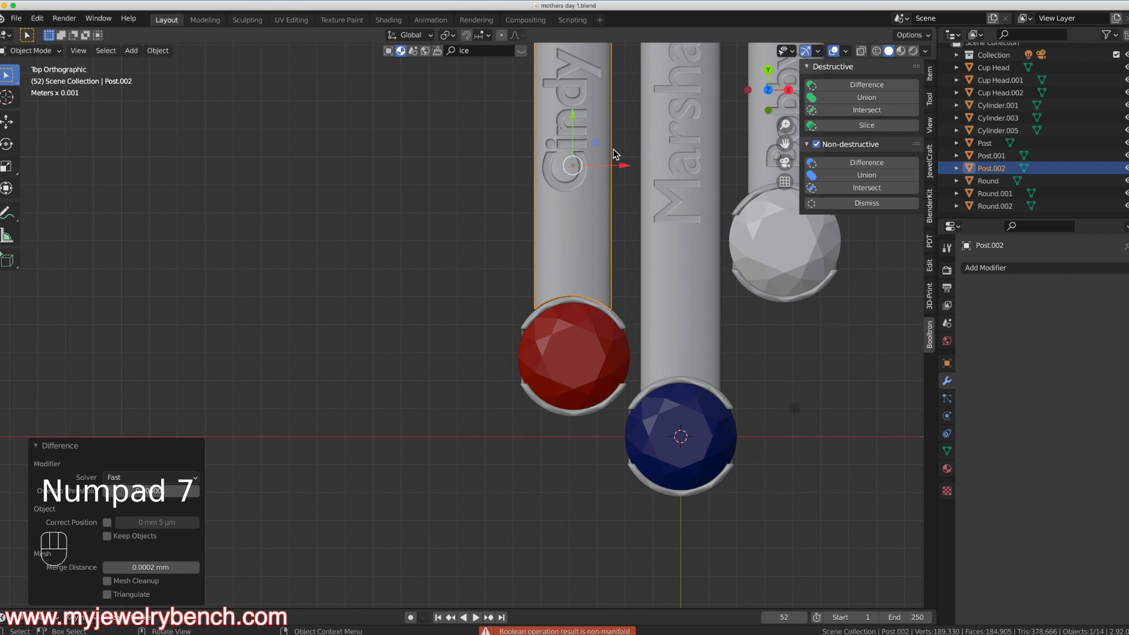
{"action": "left_click_drag", "start_coordinate": [618, 167], "coordinate": [627, 171]}
{"action": "scroll", "coordinate": [552, 235], "scroll_direction": "down", "scroll_amount": 4}
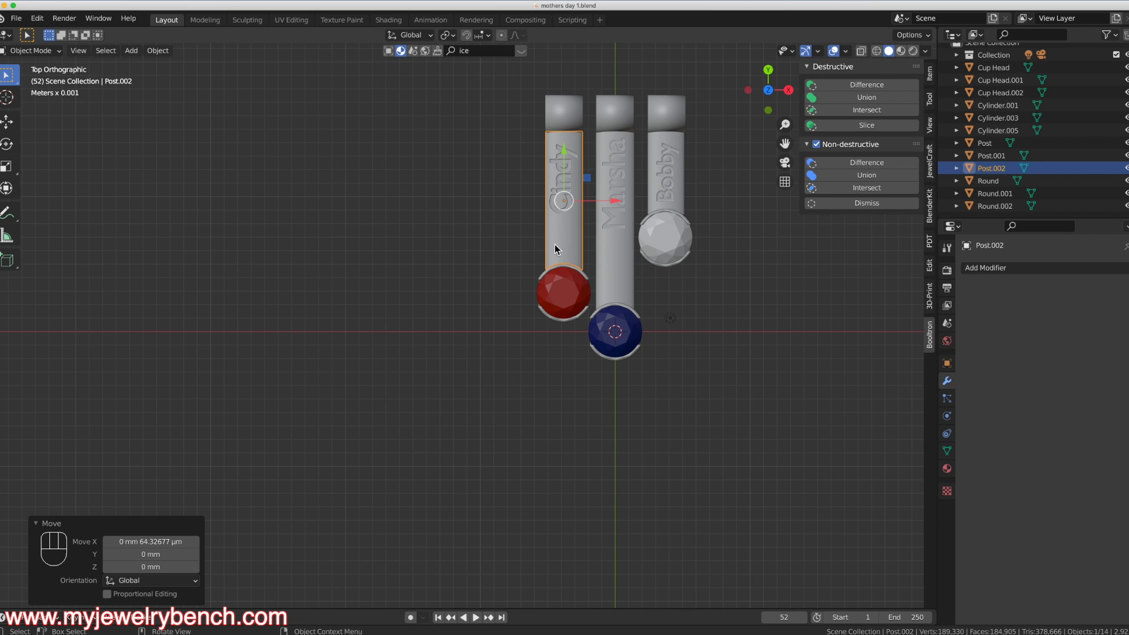
{"action": "key", "text": "s"}
{"action": "key", "text": "y"}
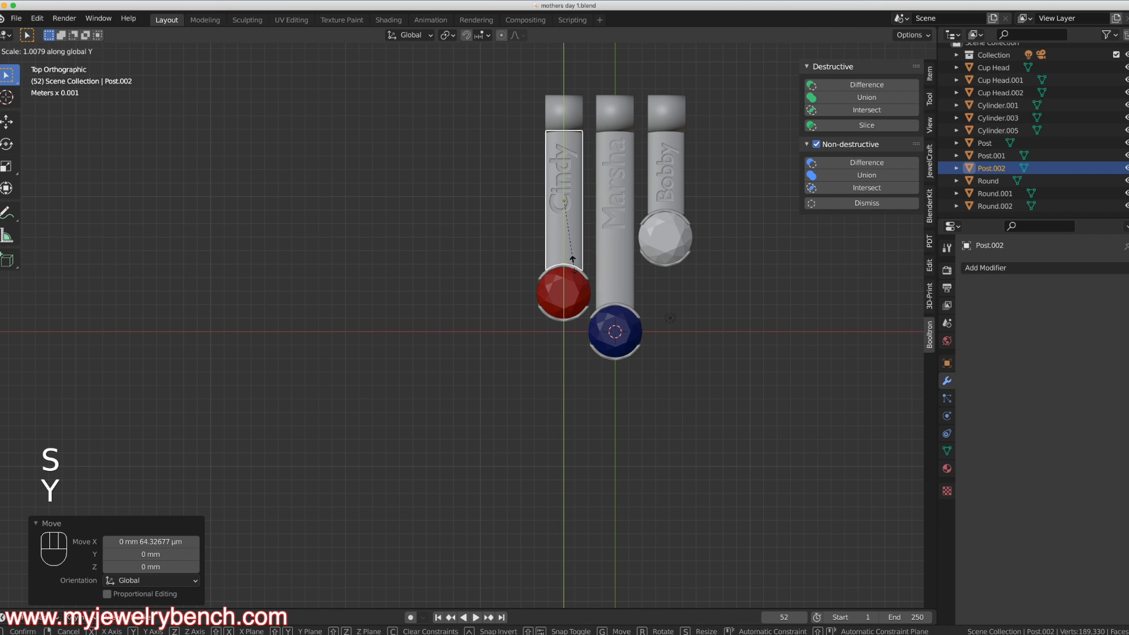
{"action": "left_click", "coordinate": [573, 260]}
{"action": "middle_click_drag", "start_coordinate": [572, 259], "coordinate": [562, 287]}
{"action": "scroll", "coordinate": [576, 259], "scroll_direction": "up", "scroll_amount": 4}
{"action": "middle_click_drag", "start_coordinate": [500, 241], "coordinate": [314, 236]}
{"action": "scroll", "coordinate": [302, 241], "scroll_direction": "down", "scroll_amount": 2}
{"action": "scroll", "coordinate": [288, 253], "scroll_direction": "up", "scroll_amount": 1}
{"action": "mouse_move", "coordinate": [300, 313]}
{"action": "middle_mouse_down", "text": "shift"}
{"action": "mouse_move", "coordinate": [224, 390]}
{"action": "mouse_move", "coordinate": [272, 318]}
{"action": "mouse_move", "coordinate": [275, 350]}
{"action": "mouse_move", "coordinate": [307, 327]}
{"action": "mouse_move", "coordinate": [291, 320]}
{"action": "middle_mouse_up", "text": "shift"}
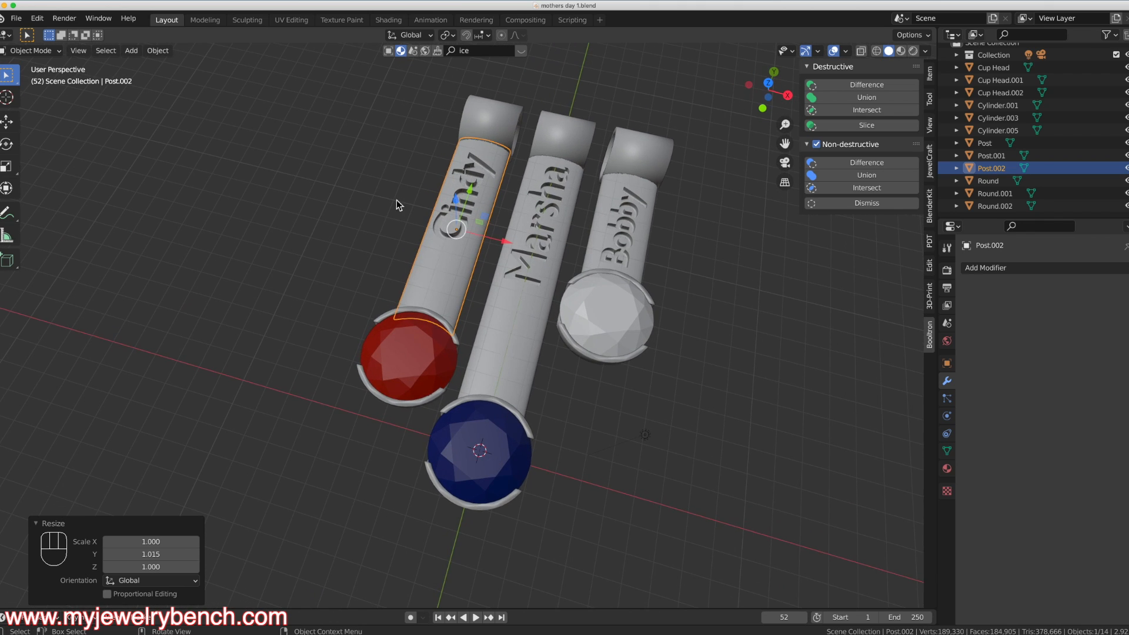